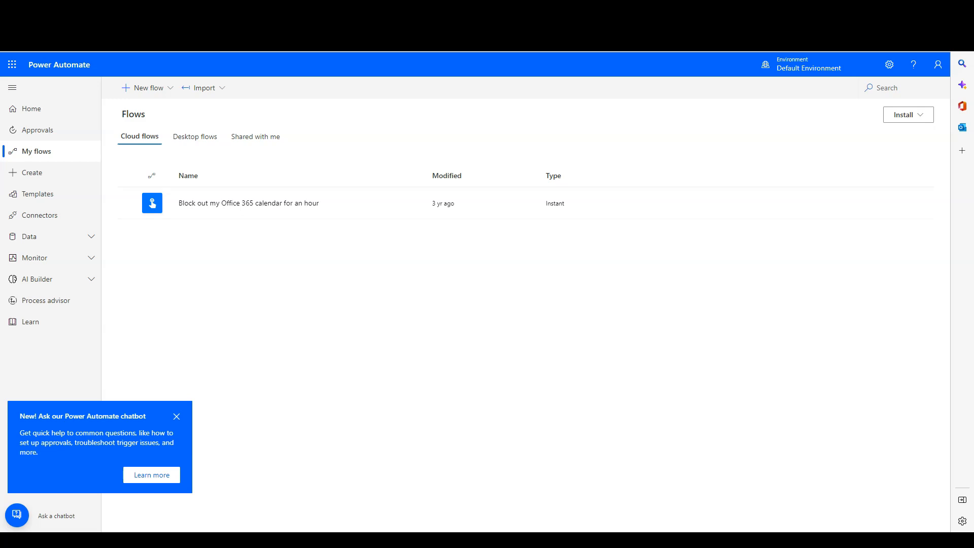
- Bring up the Notepad++ notes and examine the sample memory alert, including the notification address and server name
drag(973, 102, 459, 99)
click(359, 257)
key(ctrl+a)
click(375, 255)
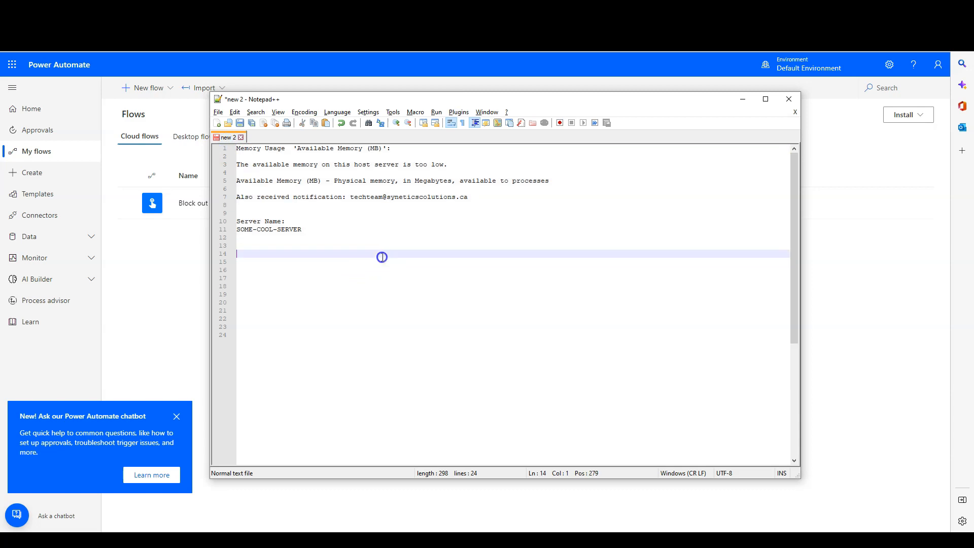
click(239, 148)
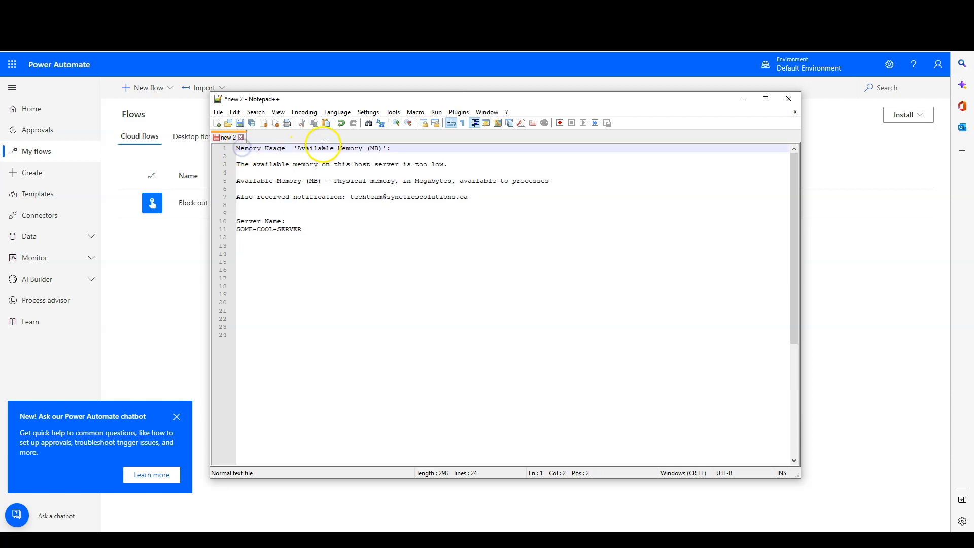
click(339, 153)
click(289, 164)
drag(269, 165, 319, 158)
click(293, 170)
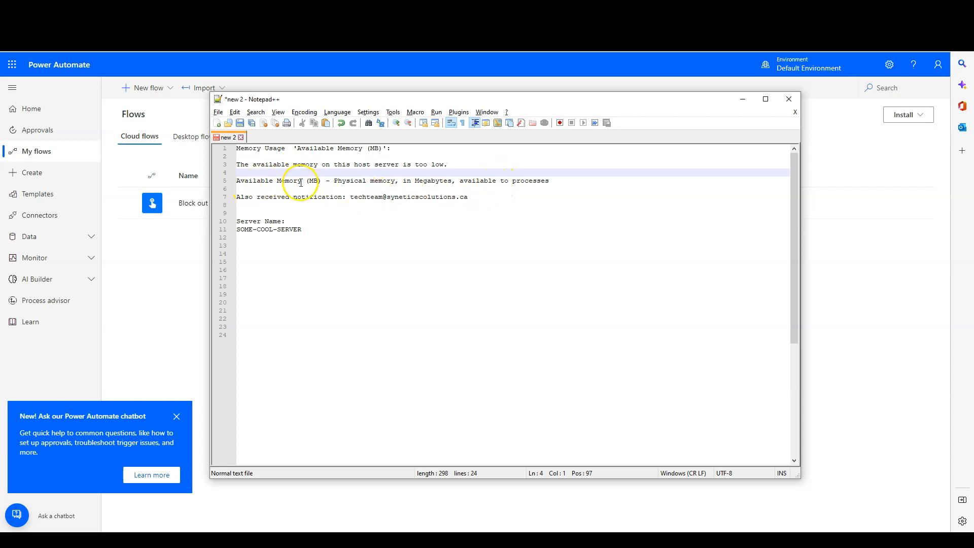
click(262, 196)
drag(350, 196, 474, 197)
click(474, 197)
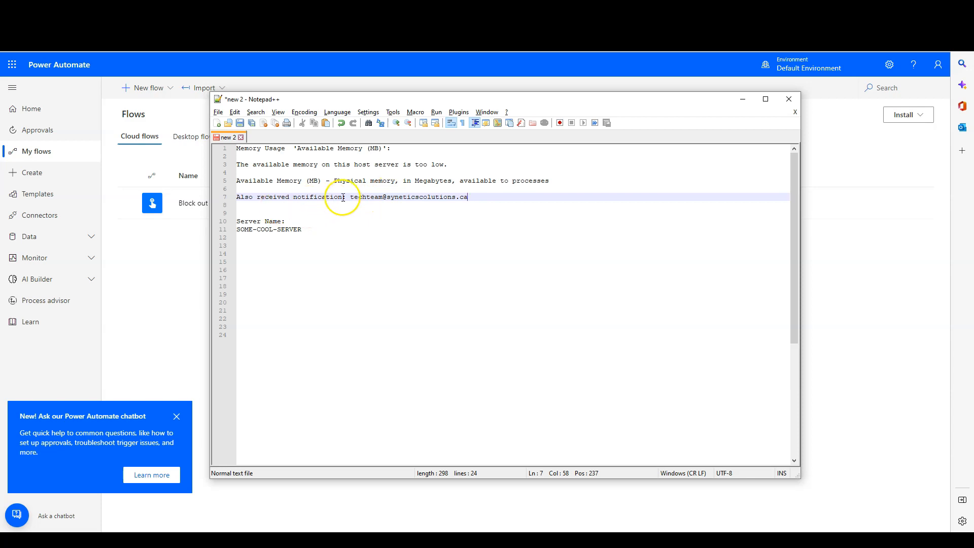
- Add blank lines below the server name in the notes and paste the human resources e-mail address there
click(330, 228)
key(Return)
key(Return)
key(Return)
key(Return)
key(Return)
key(Return)
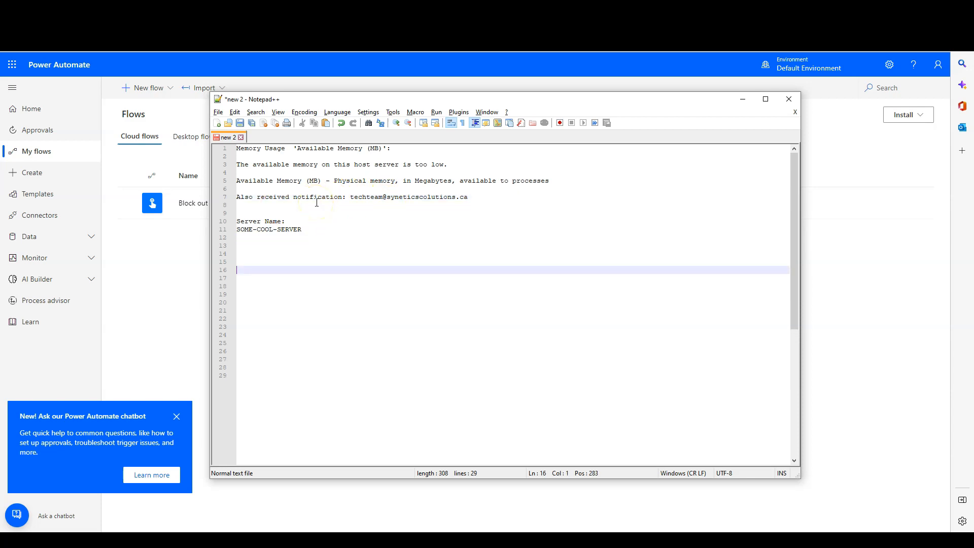
key(ctrl+v)
key(Return)
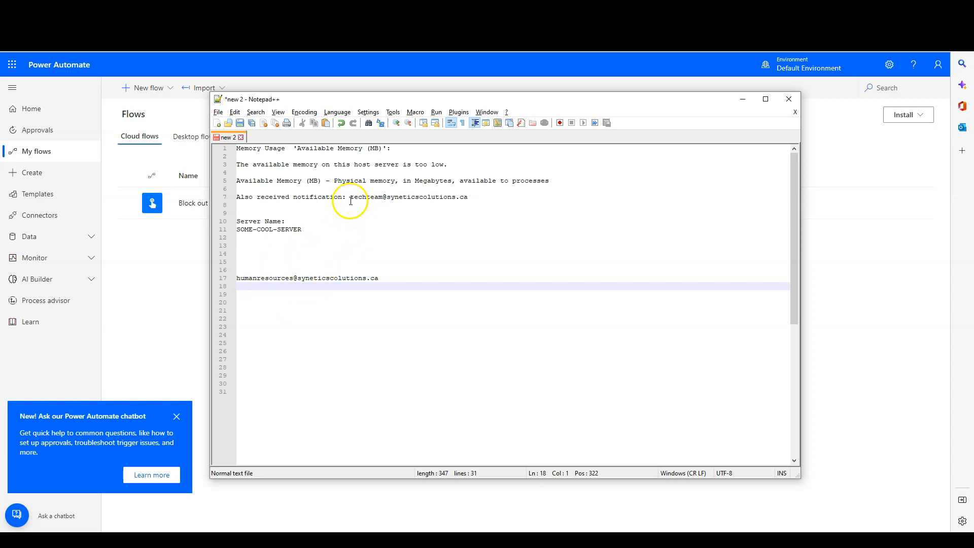
- Compare the tech team and human resources e-mail addresses in the notes, and minimize the notes window
drag(351, 198, 448, 198)
click(463, 198)
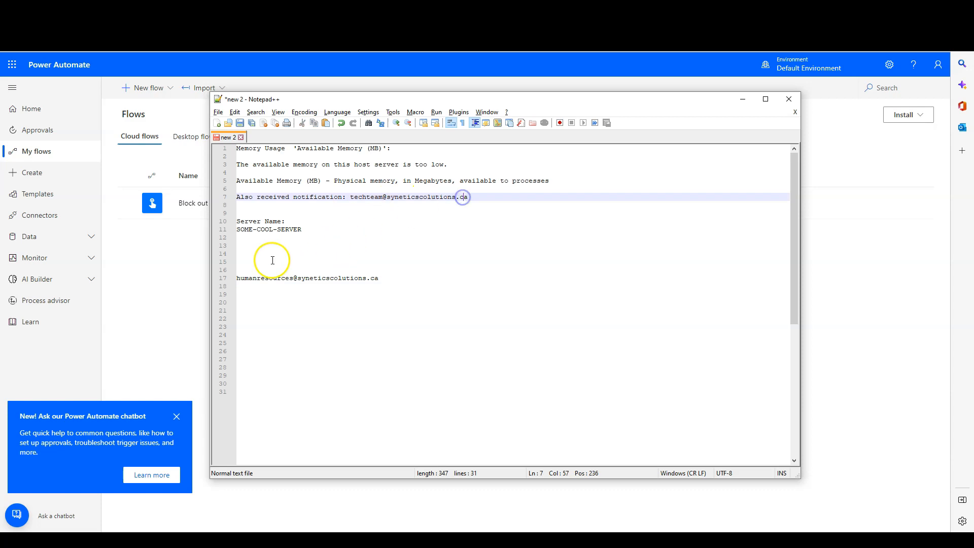
drag(244, 278, 348, 282)
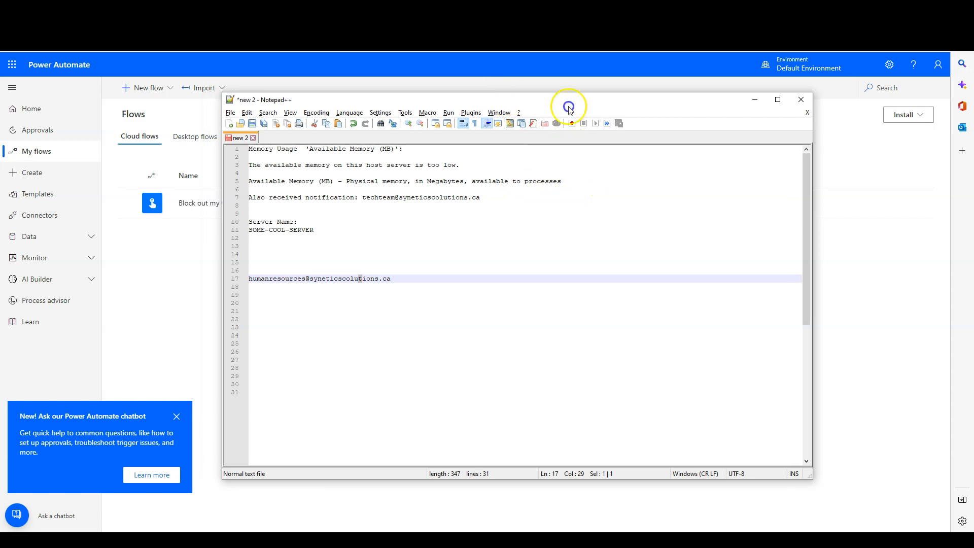
click(743, 99)
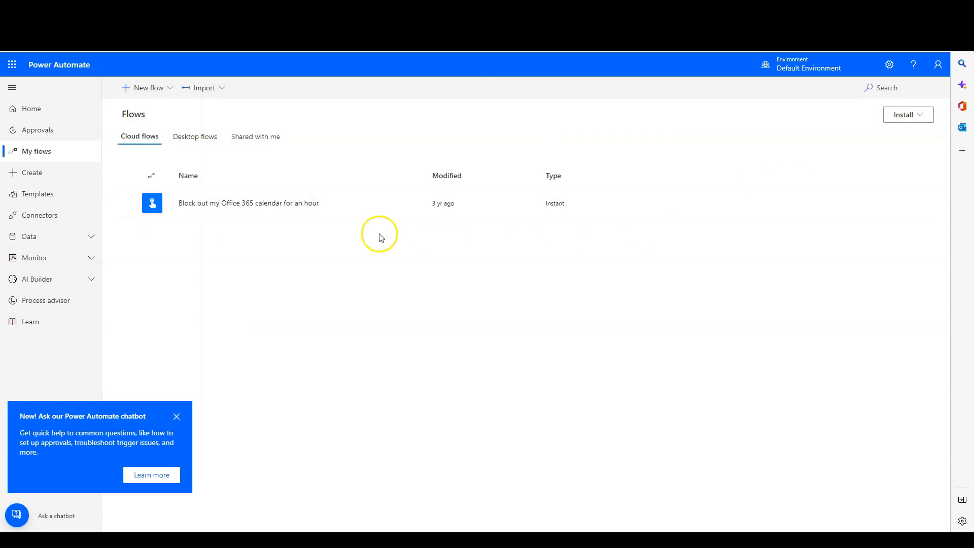
- Start a new automated cloud flow and name it "Parse Email"
click(142, 88)
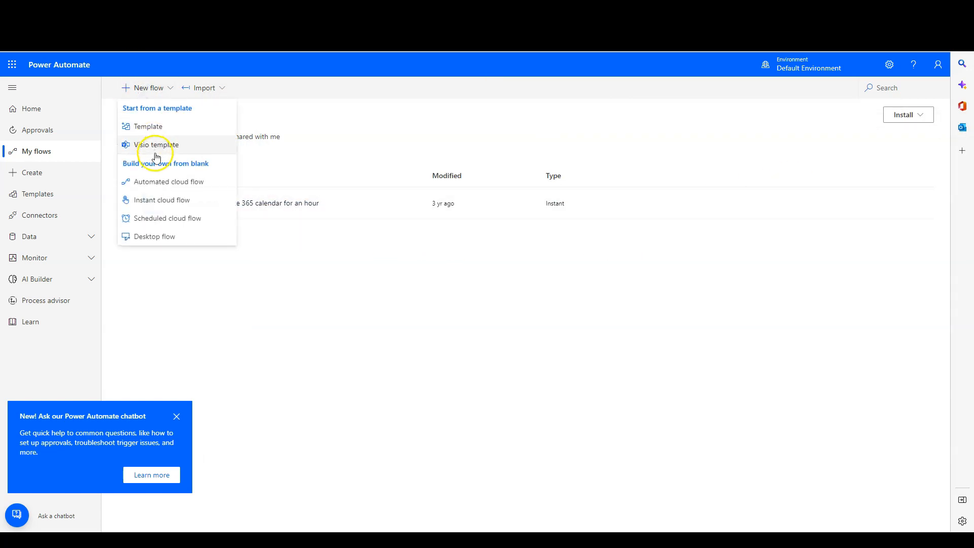
click(162, 184)
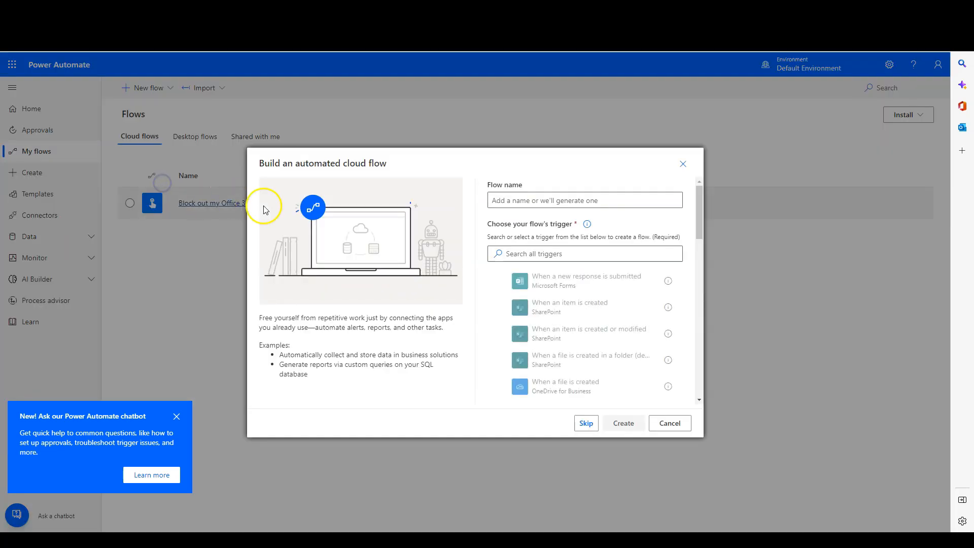
click(563, 201)
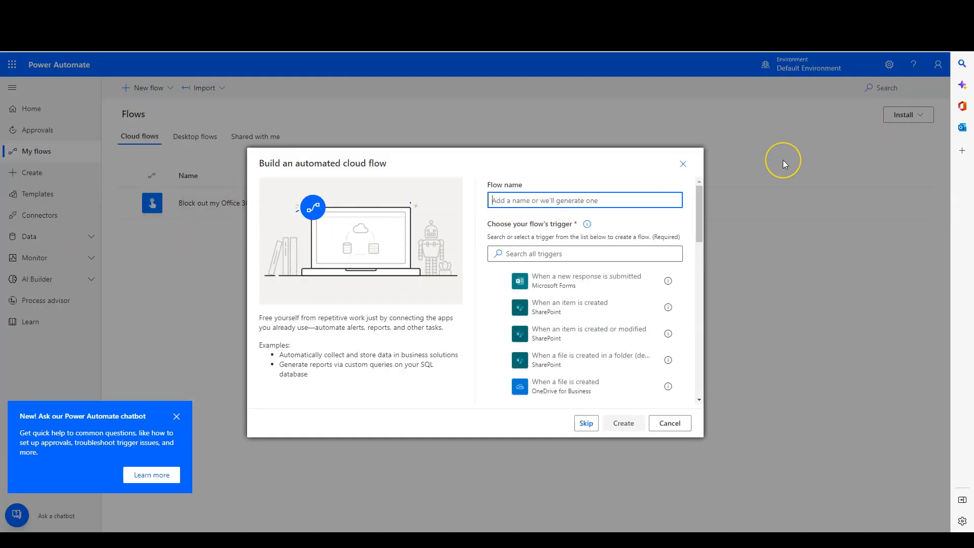
text(Parse Email)
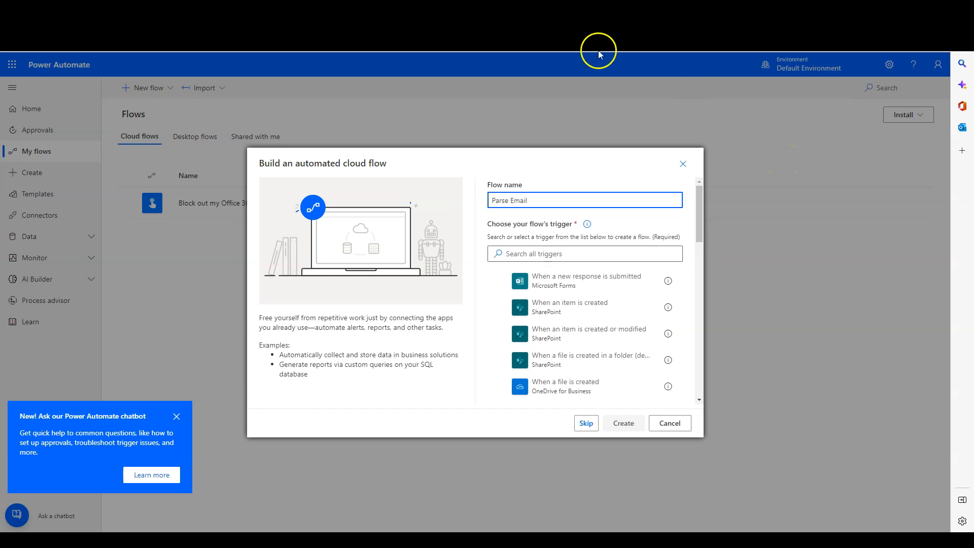
- Find the Outlook.com trigger "When a new email arrives (V2)" by searching for "email" and create the flow with it
scroll(544, 261, down, 1)
click(541, 219)
text(email)
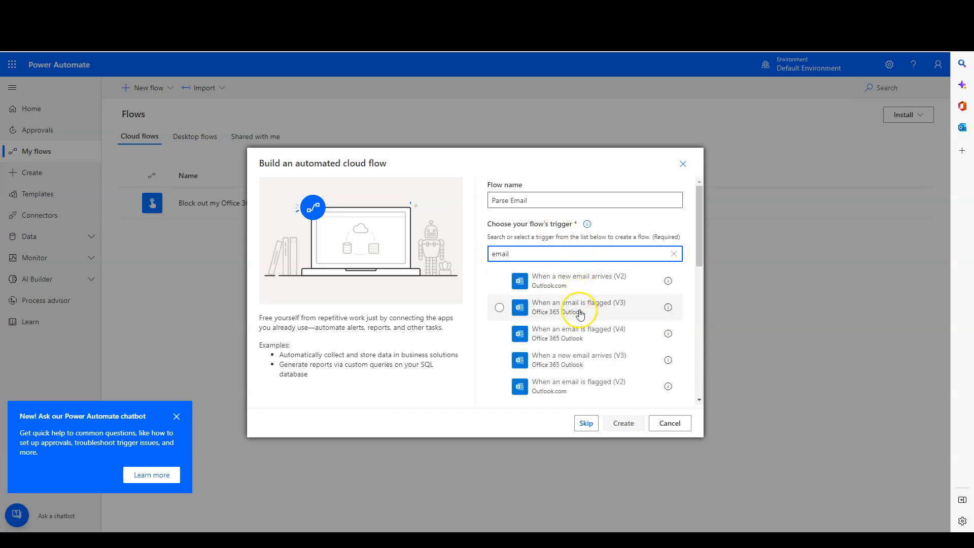
click(565, 283)
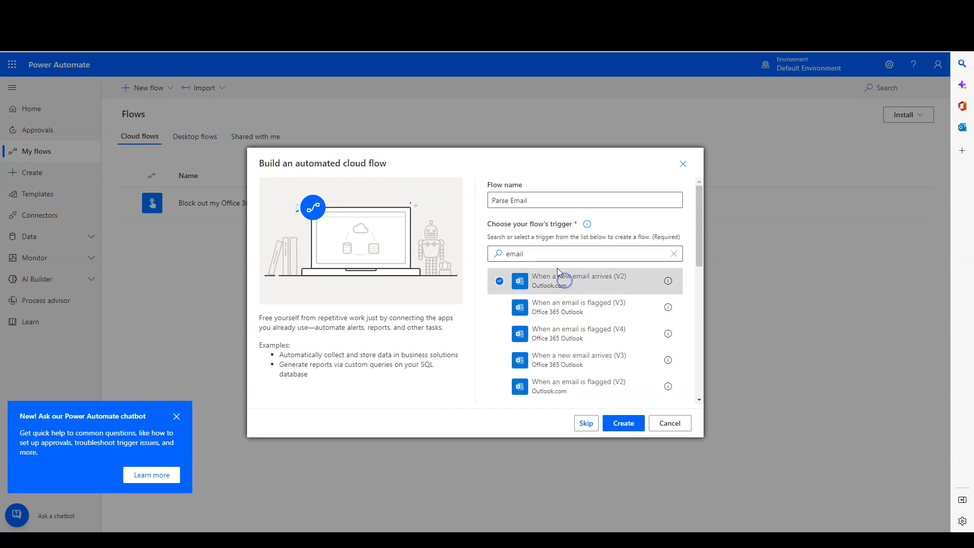
click(623, 423)
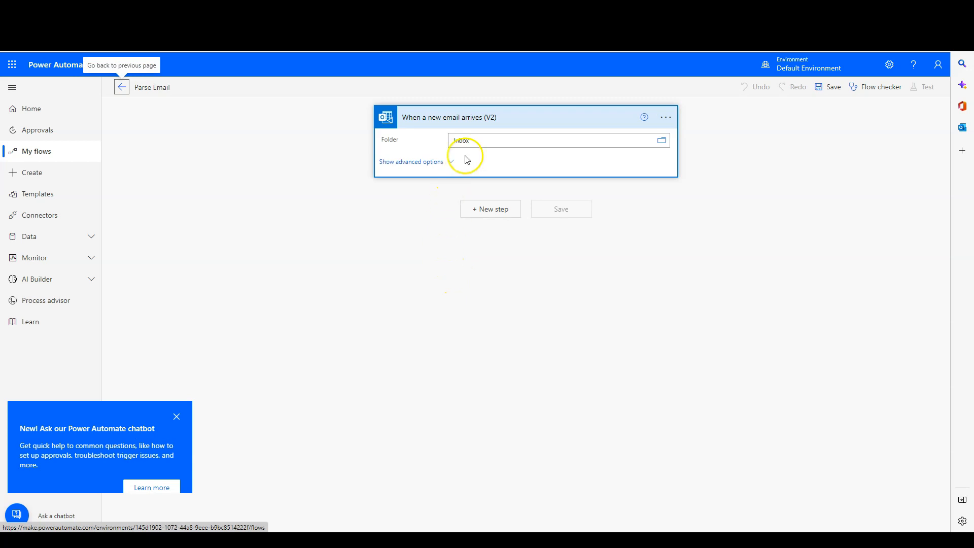
- Show the email trigger's advanced options and set the Subject Filter to "Red Alert"
click(424, 161)
click(453, 161)
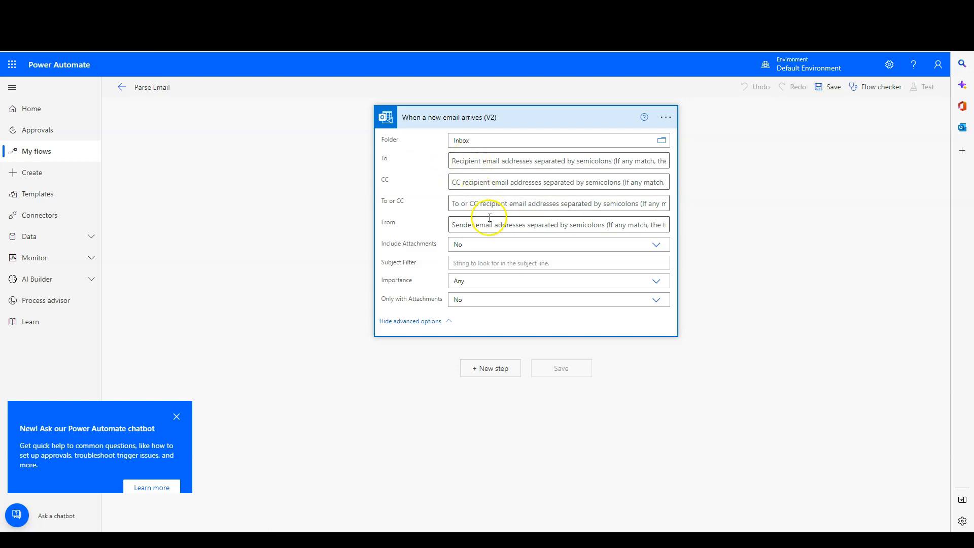
click(477, 260)
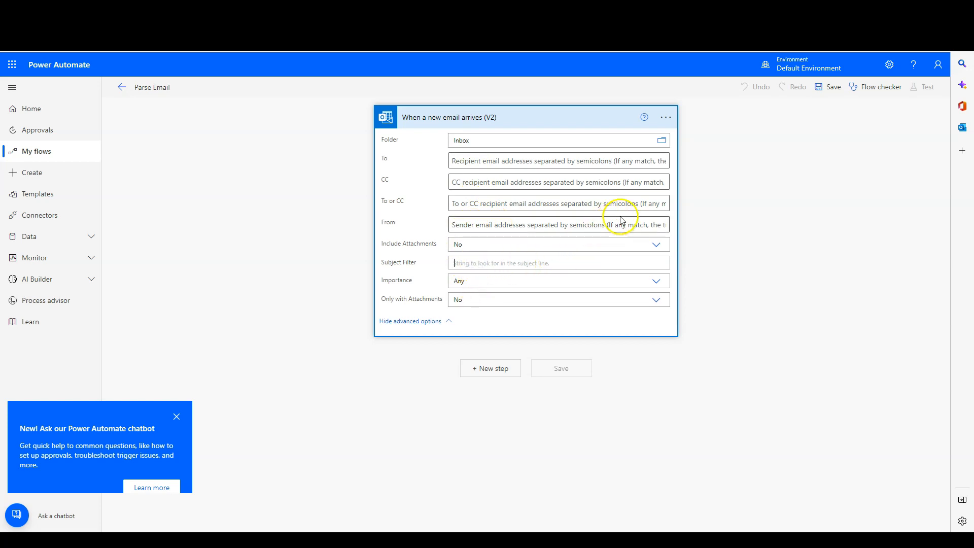
text(Red Alert)
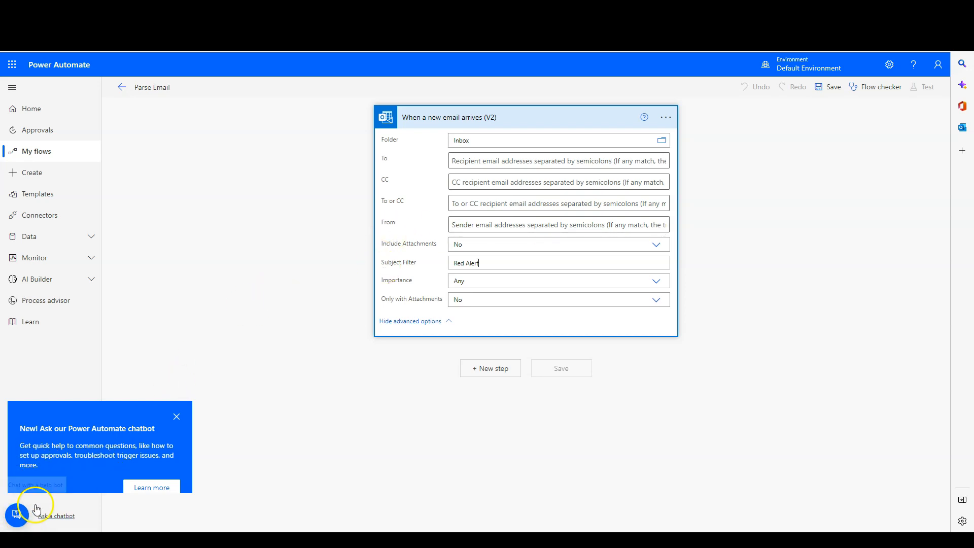
- Draft a webmail message with subject "Server Notification: Red Alert - Memory Usage" and the sample alert text as body, with Server Name SOME-COOL-SERVER on one line
drag(964, 83, 431, 52)
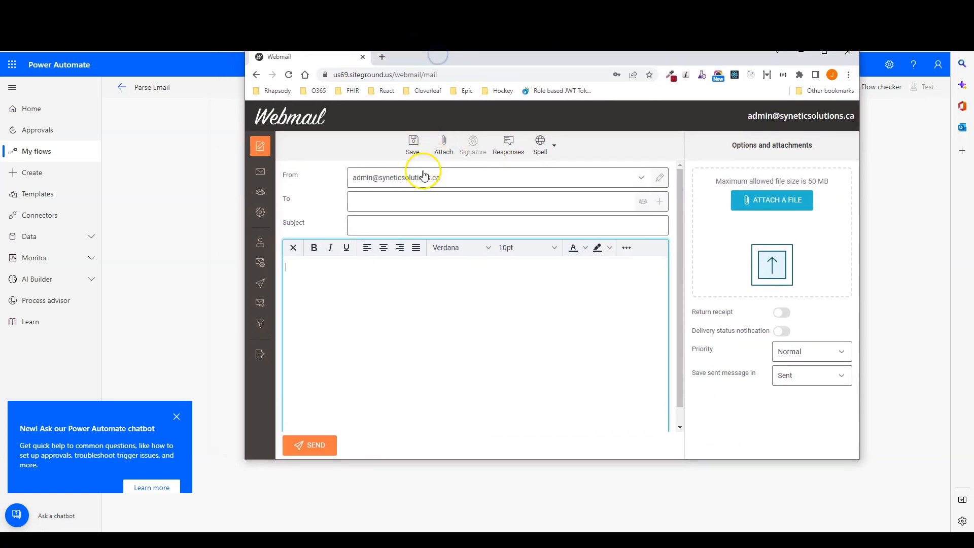
click(416, 224)
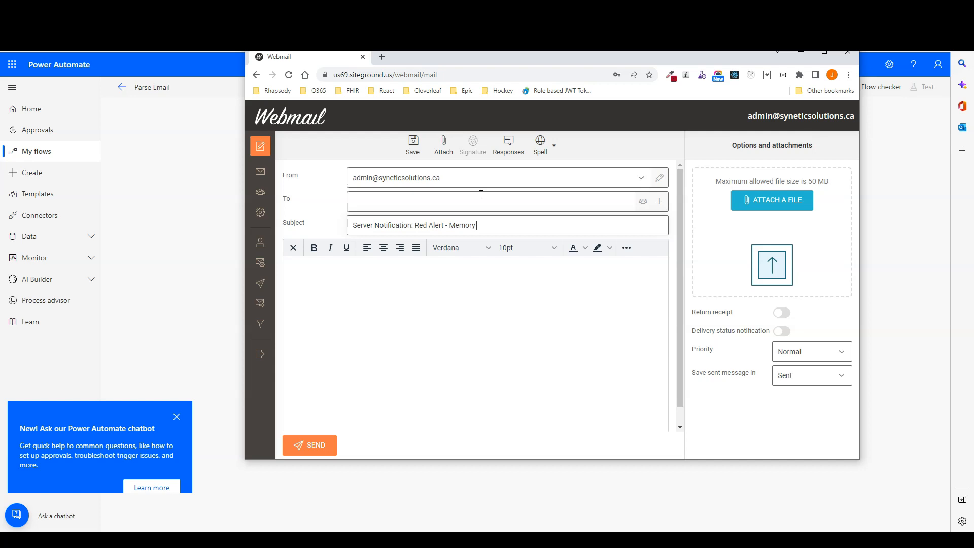
click(413, 279)
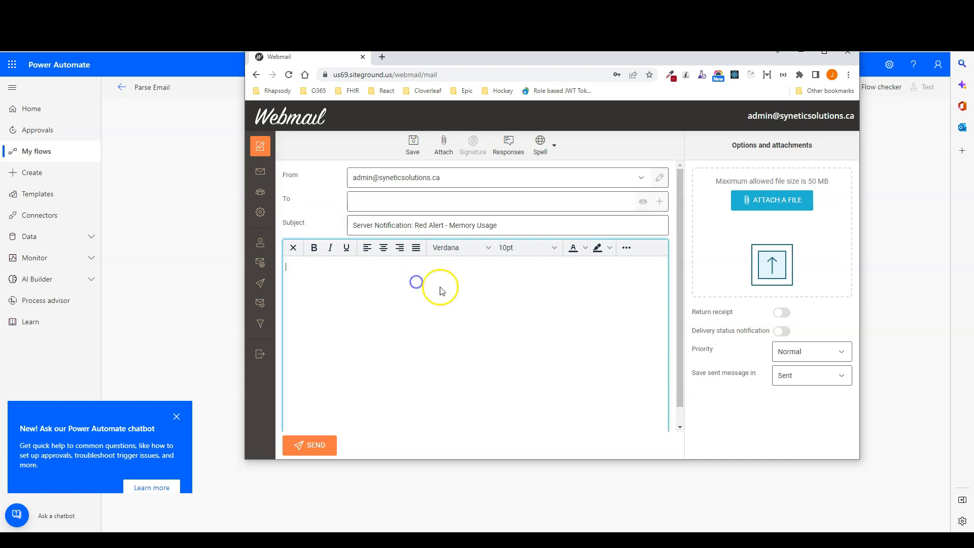
key(ctrl+v)
key(ctrl+z)
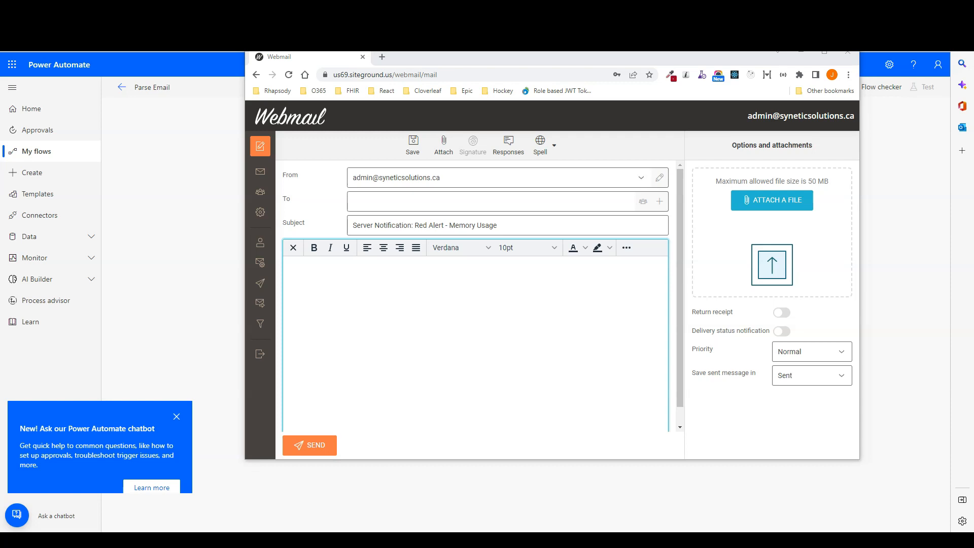
key(ctrl+v)
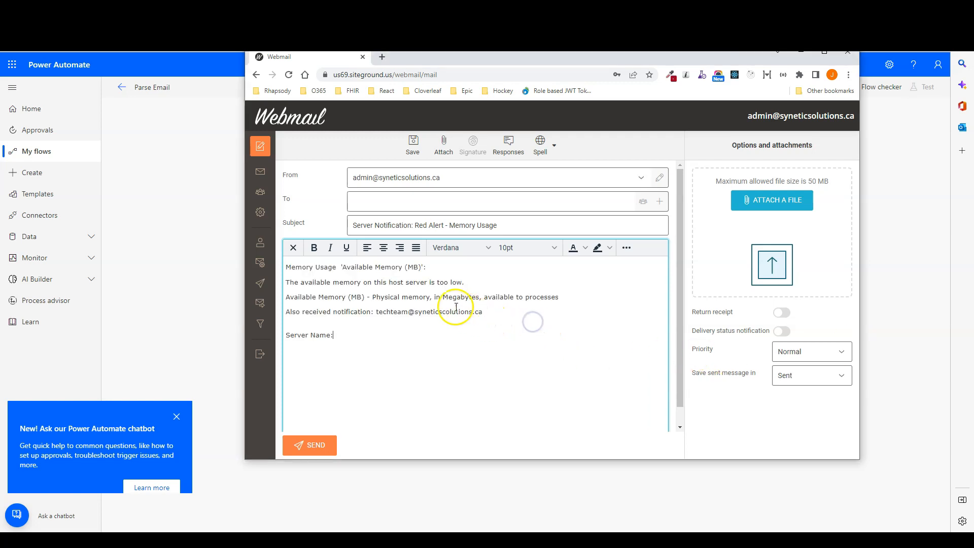
click(348, 336)
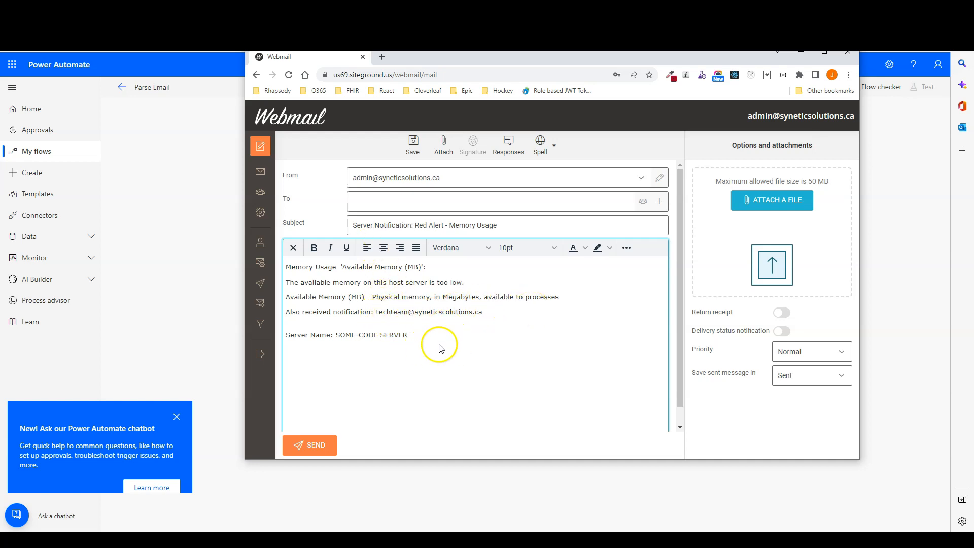
drag(437, 60, 20, 525)
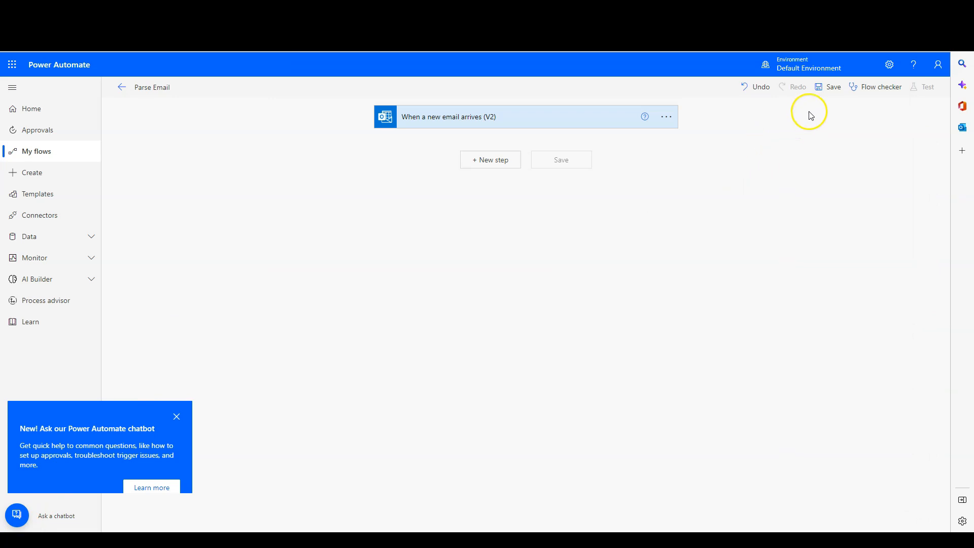
- Check the flow for errors and warnings with the Flow checker
click(872, 95)
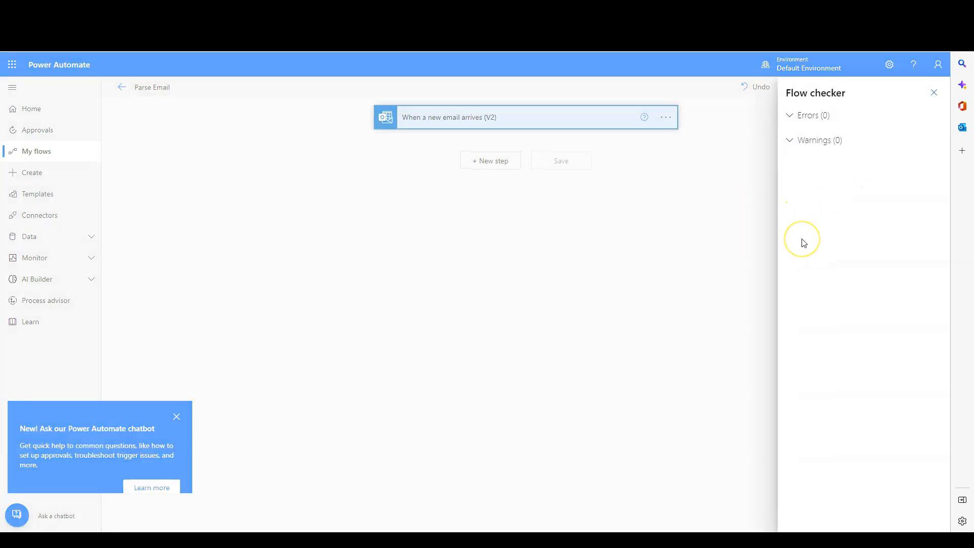
key(Escape)
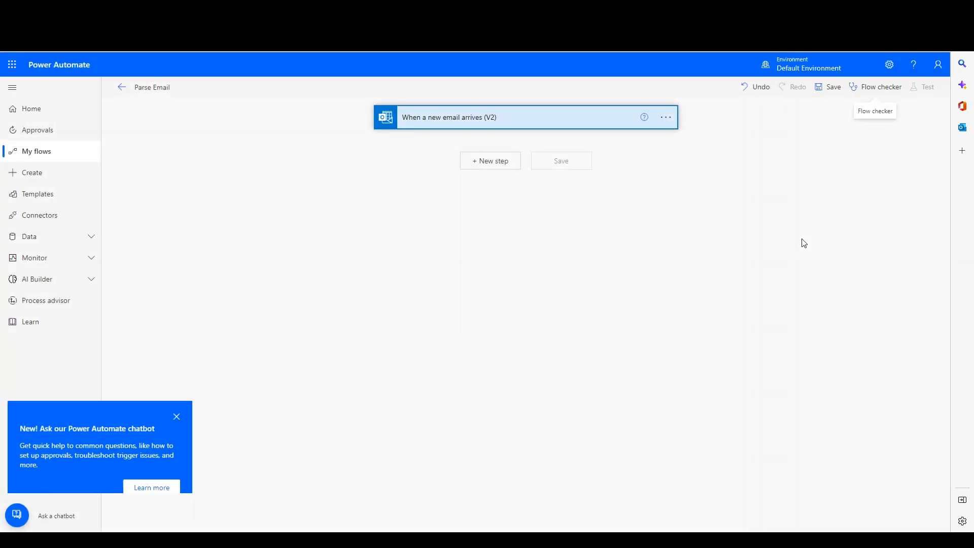
click(808, 226)
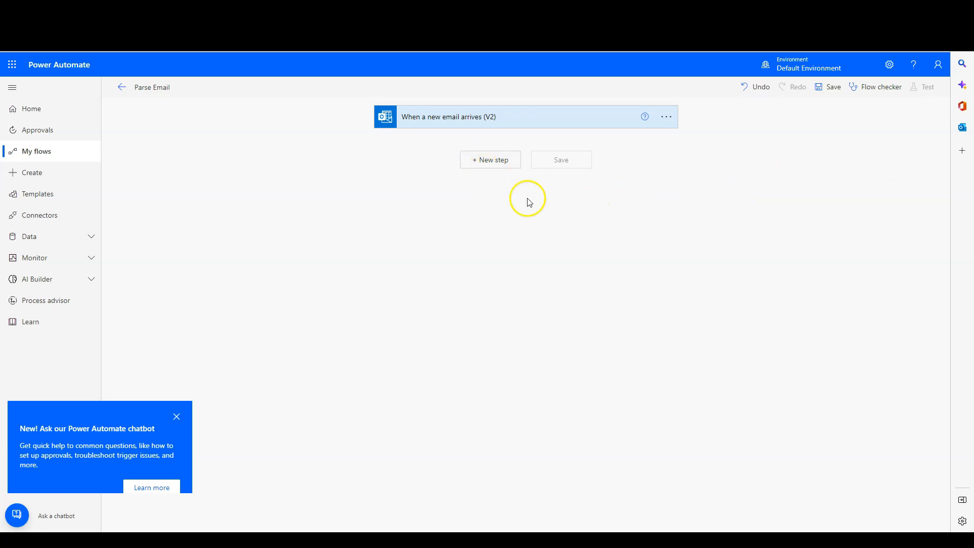
- Add the Content Conversion action "Html to text" below the email trigger, searching for "html"
click(510, 165)
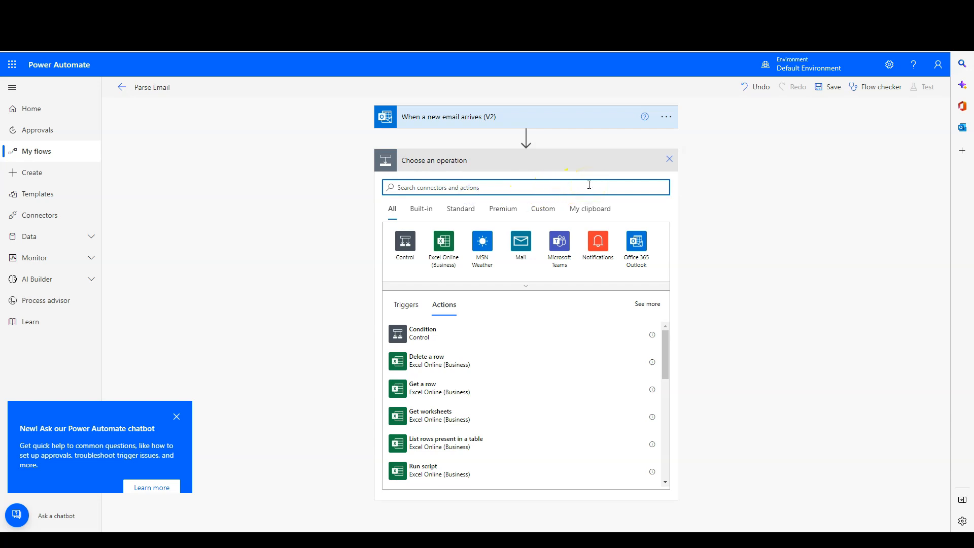
text(html)
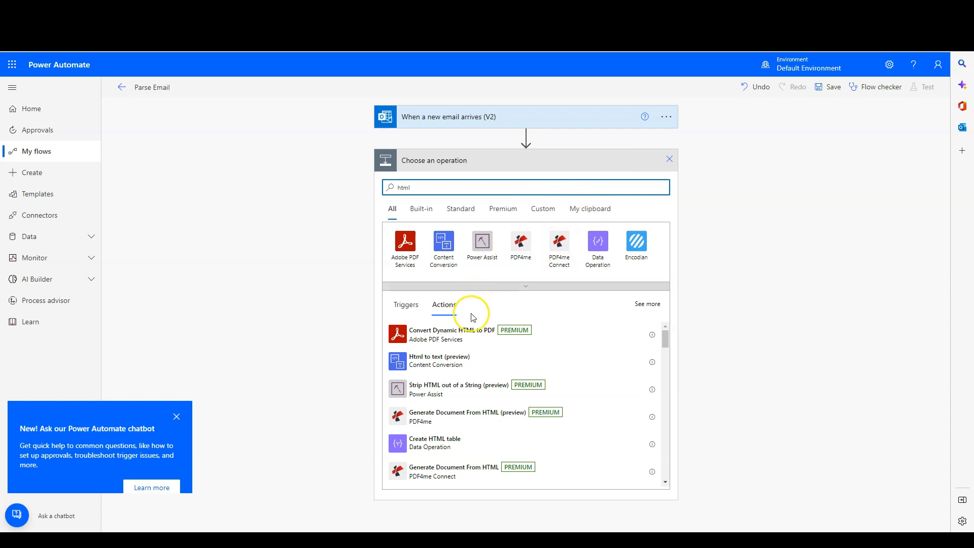
click(443, 368)
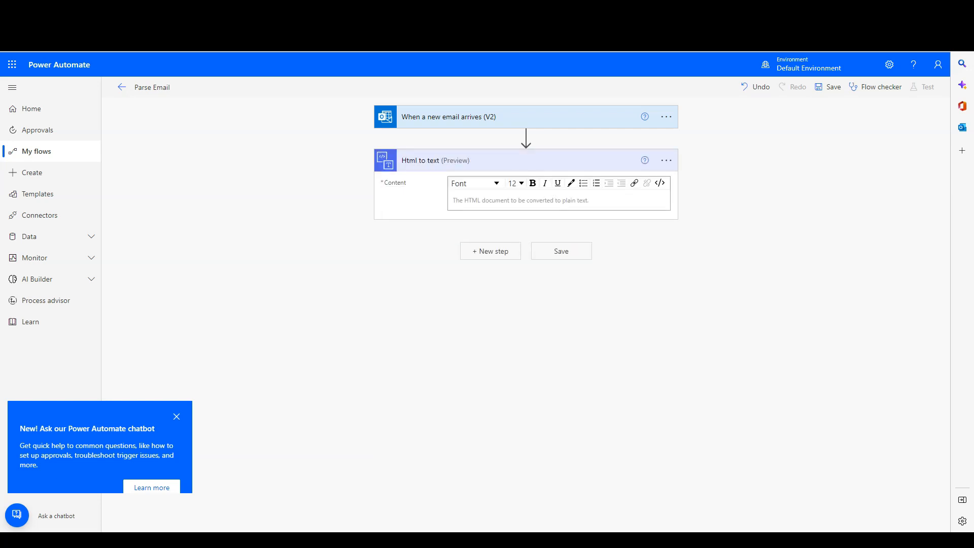
- Set the Html to text action's Content to the email trigger's Body dynamic value and save the flow
click(498, 200)
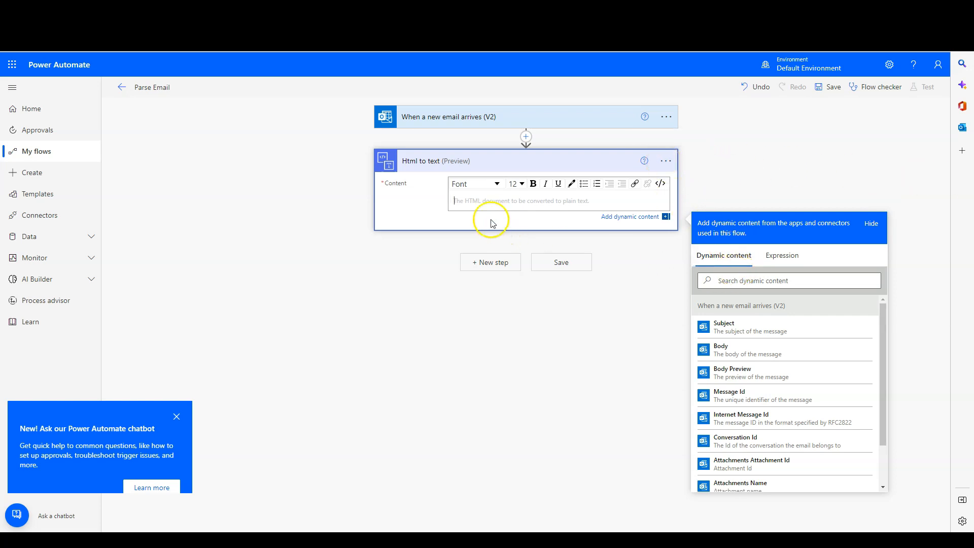
click(482, 201)
click(542, 201)
scroll(735, 365, down, 2)
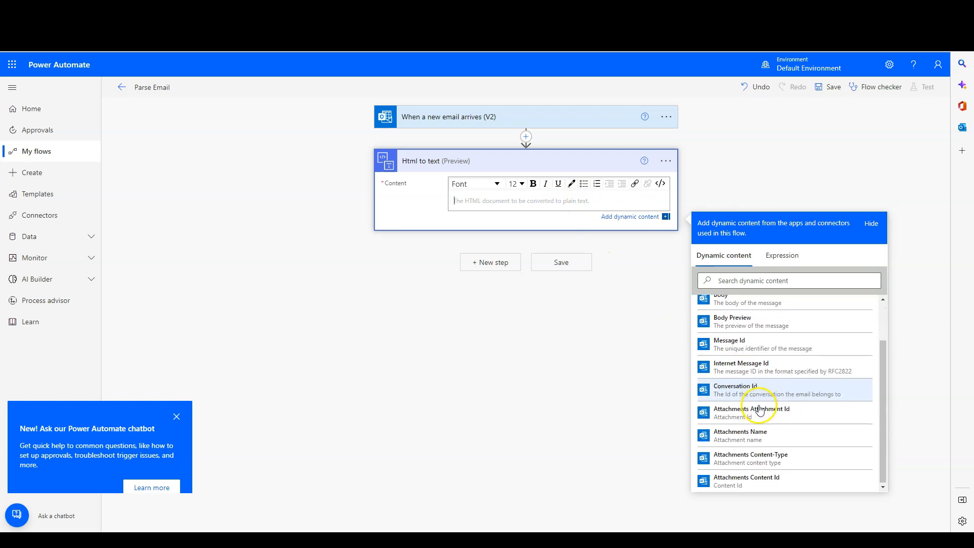
scroll(735, 401, up, 2)
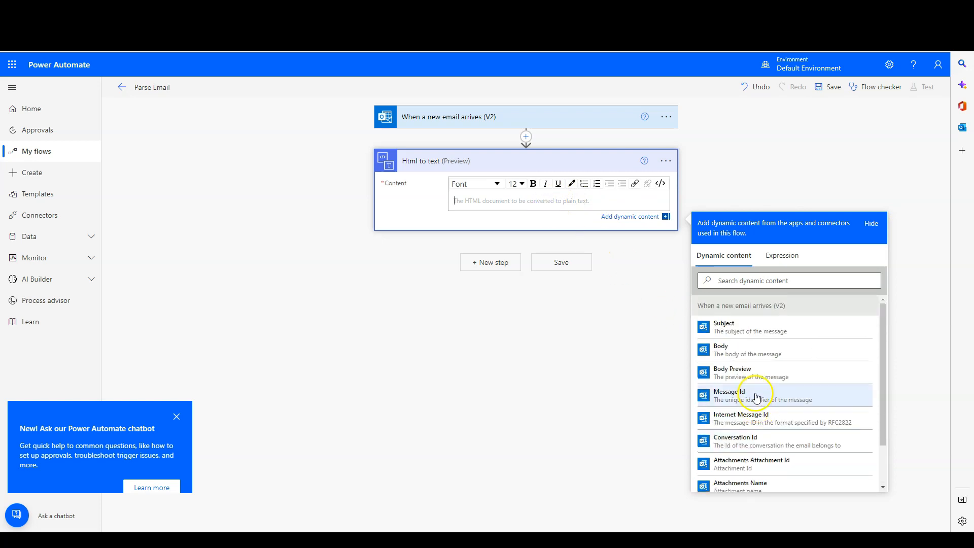
click(723, 350)
click(560, 268)
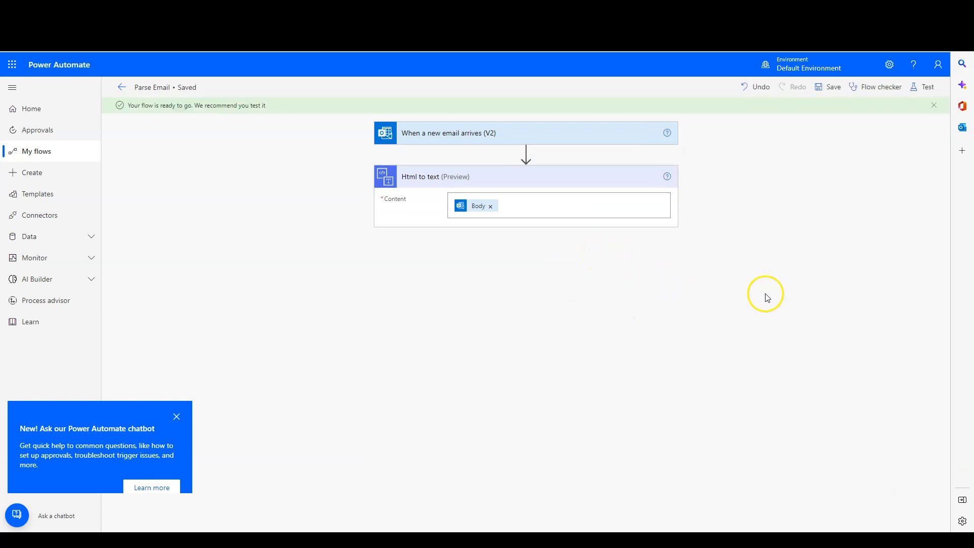
- Start a manual test run of the Parse Email flow
click(922, 92)
click(807, 117)
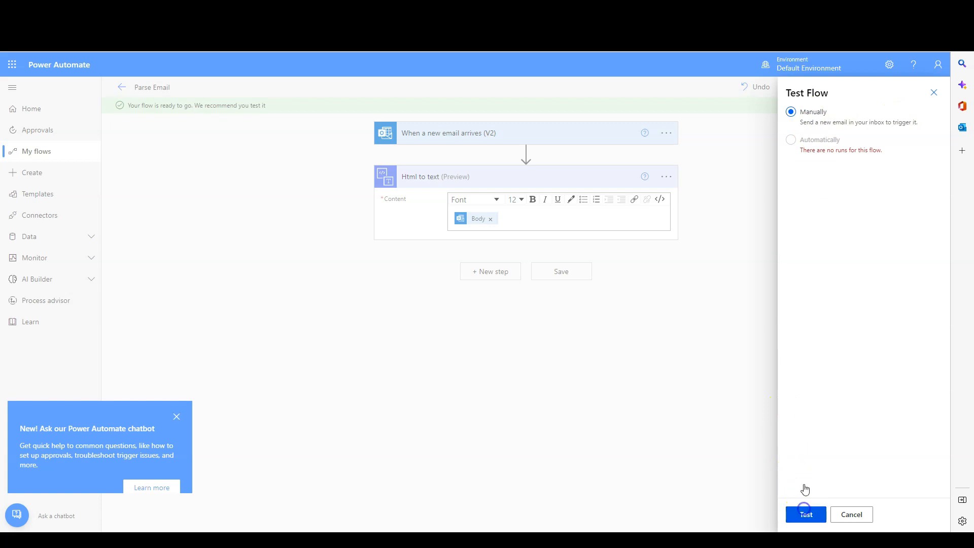
click(805, 512)
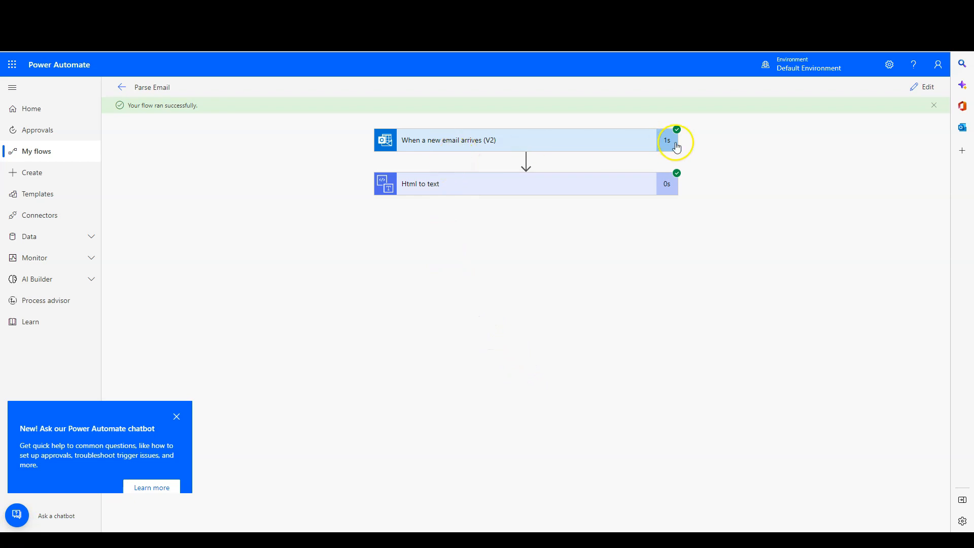
- Examine the Html to text action's HTML input and plain text output in the test run
click(435, 187)
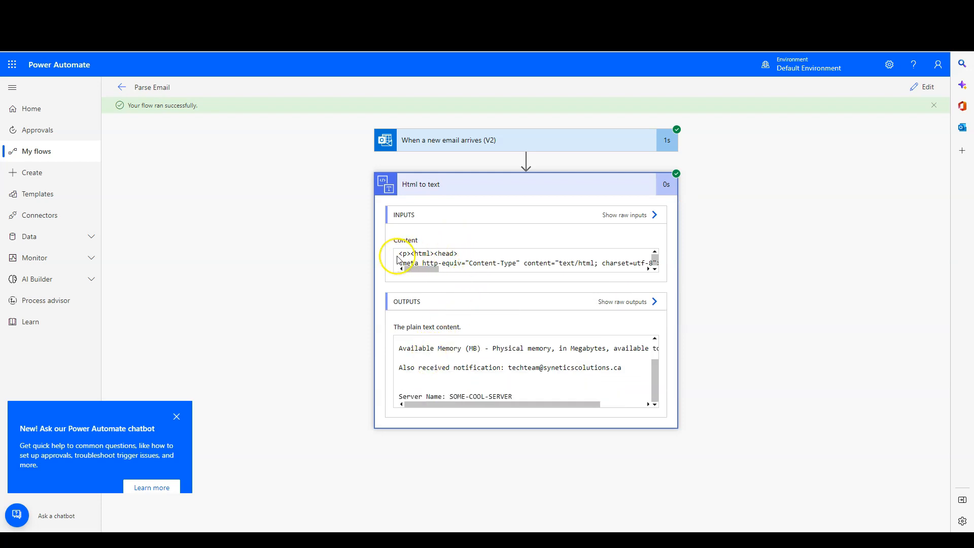
click(654, 270)
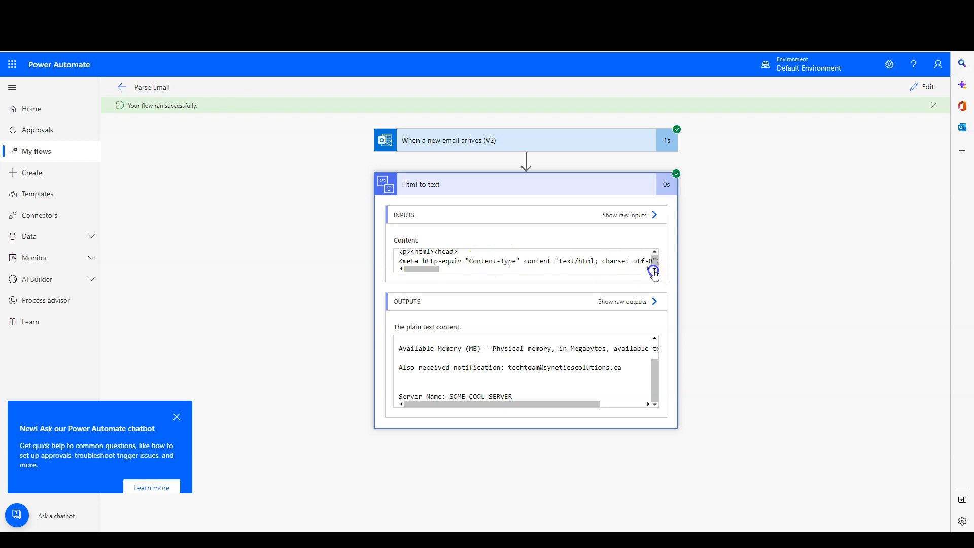
click(468, 348)
scroll(446, 355, up, 1)
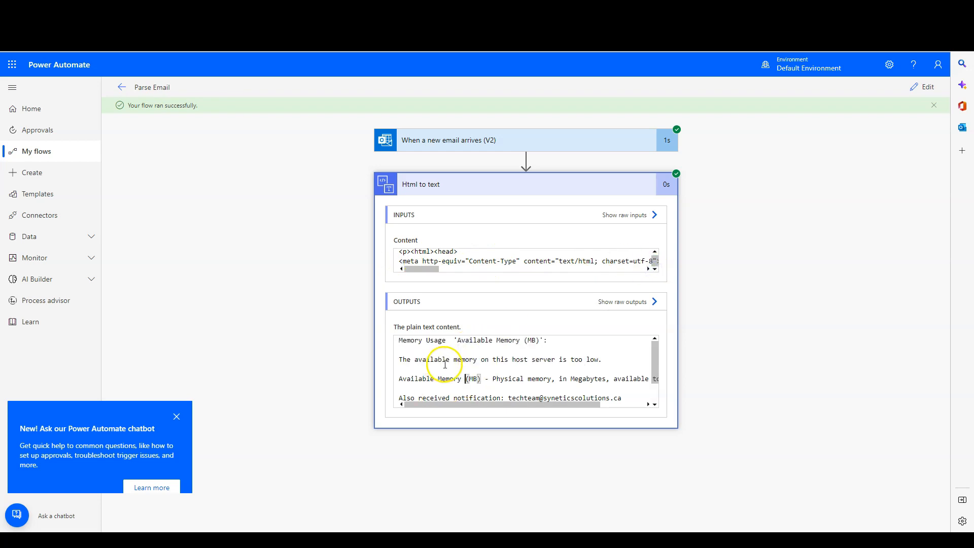
scroll(459, 352, down, 1)
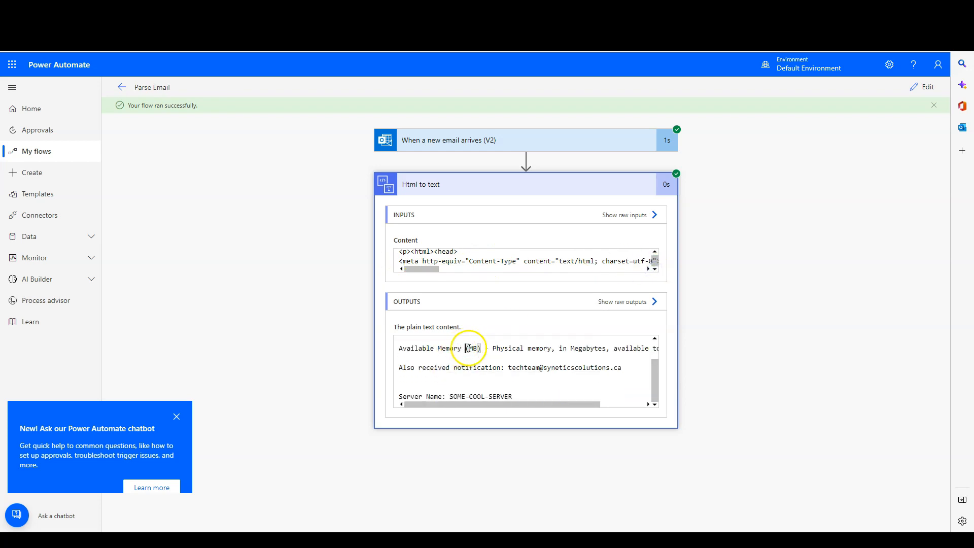
click(525, 359)
click(484, 378)
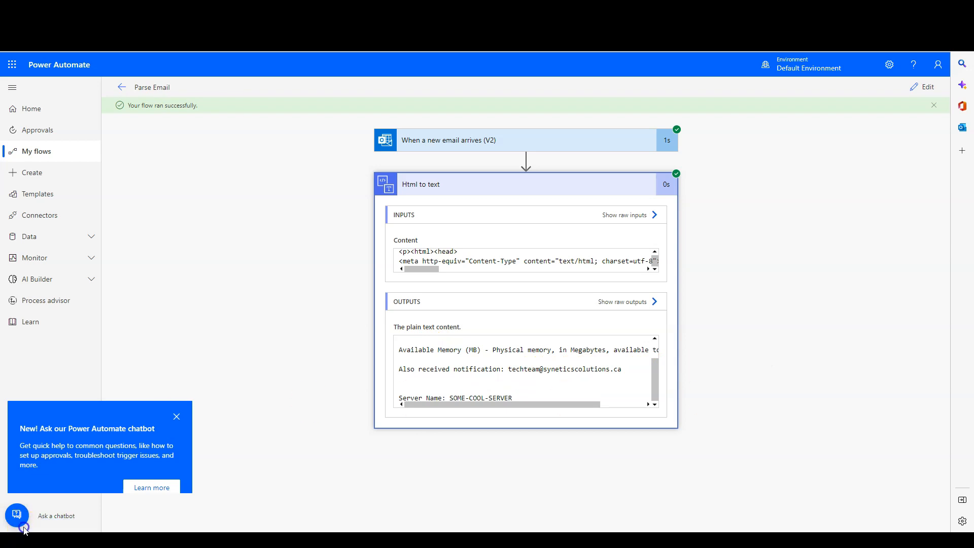
- Return the flow to editing and add a Data Operation Compose action below Html to text, searching for "compose"
click(923, 87)
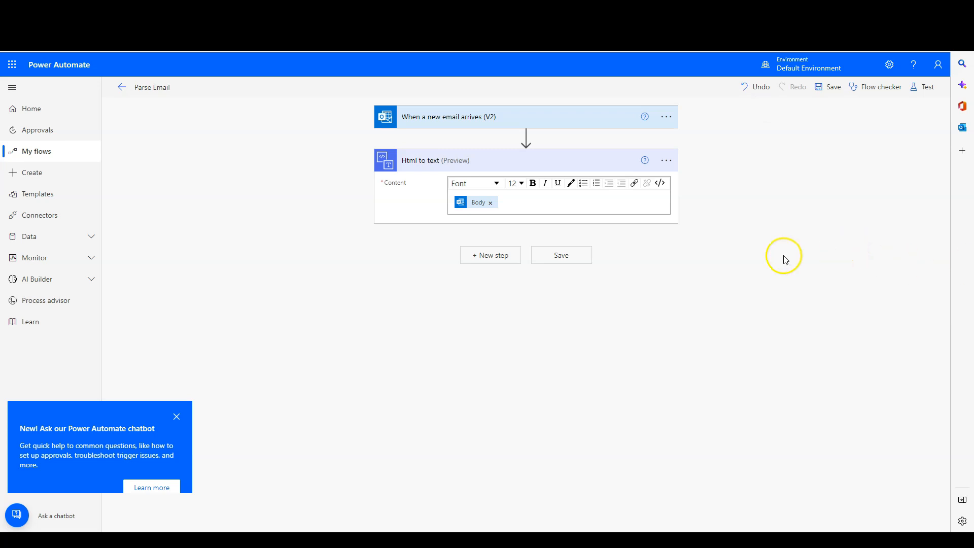
click(478, 259)
click(465, 234)
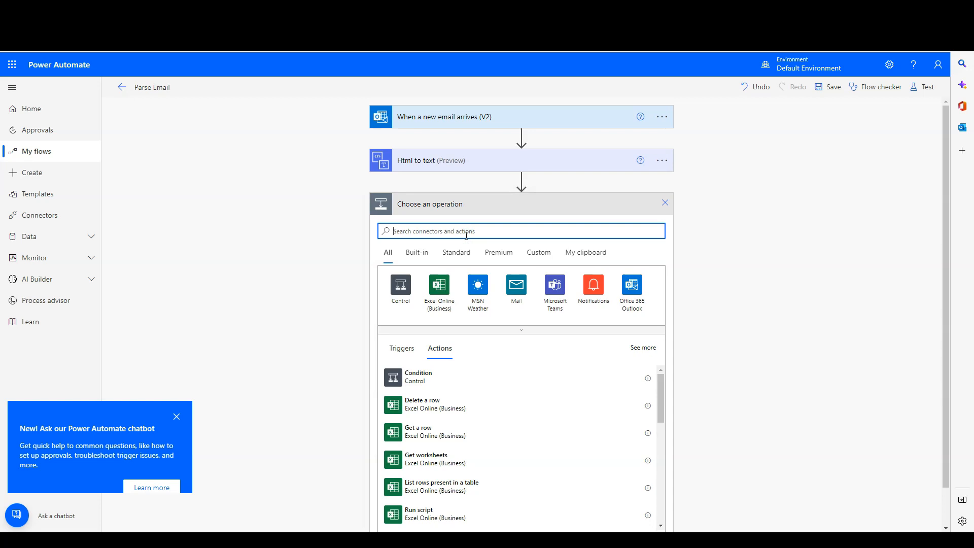
text(compose)
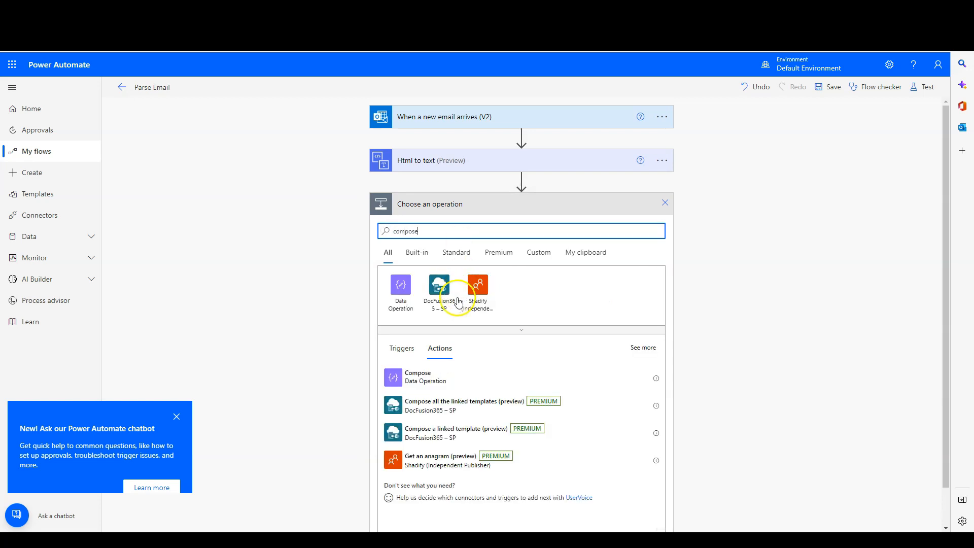
click(401, 376)
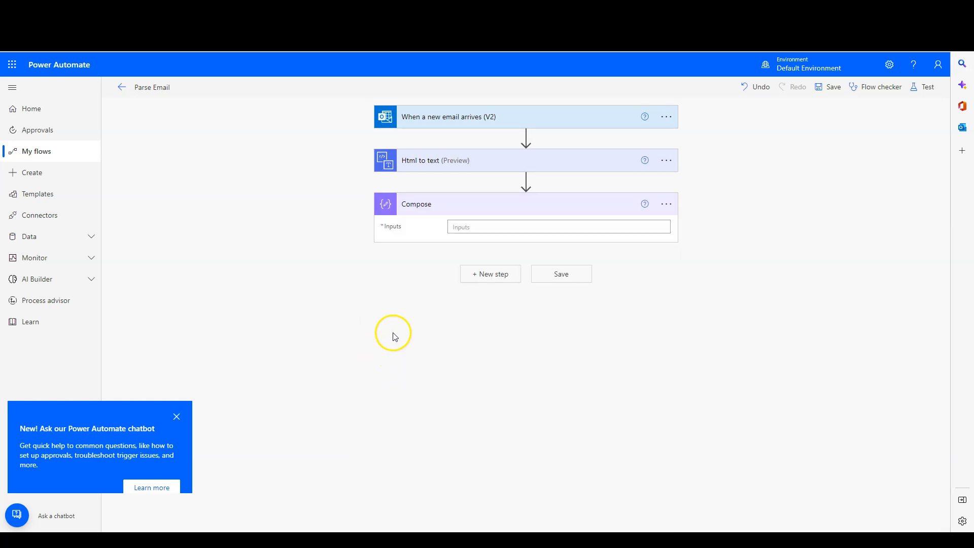
- Rename the Compose action as "Get Email Body Length"
click(665, 203)
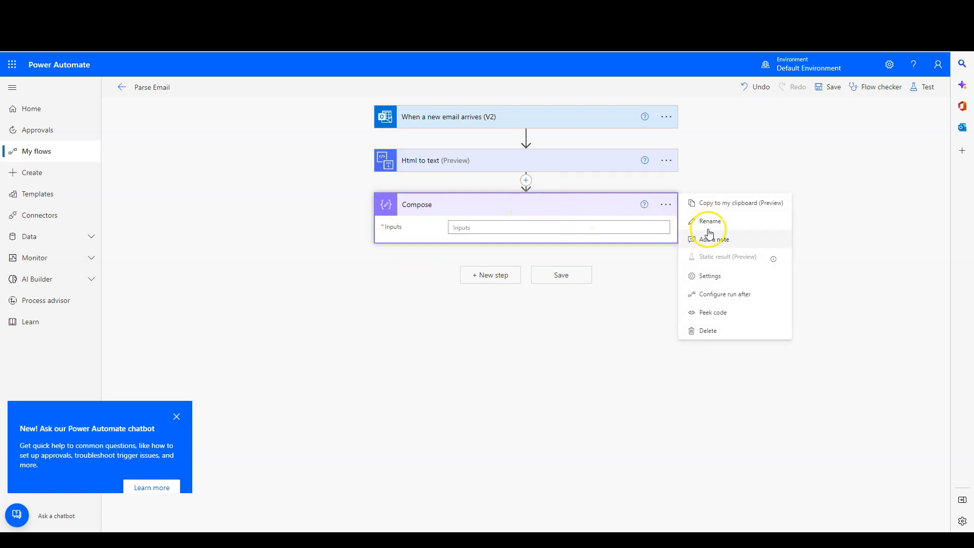
click(709, 222)
click(486, 205)
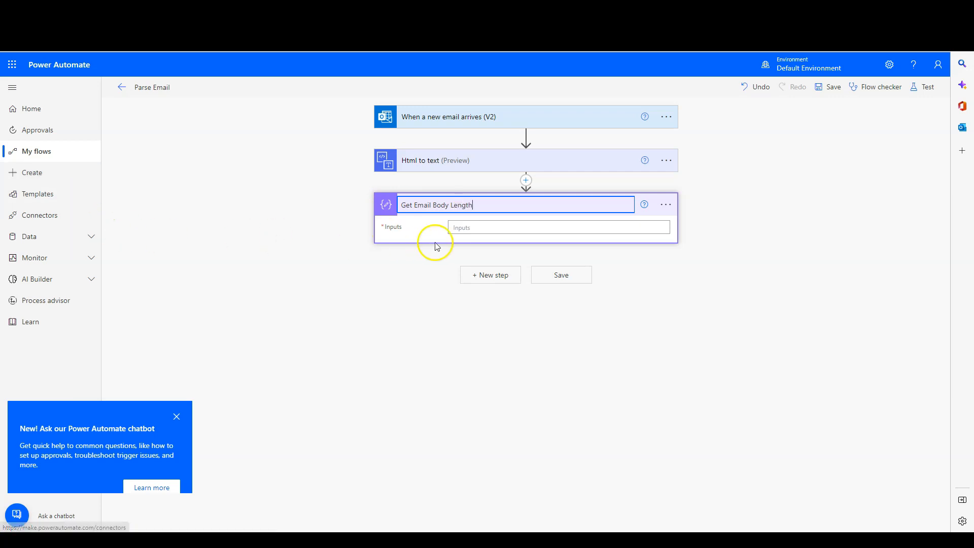
- Open the expression editor for the Get Email Body Length action's Inputs and dismiss the Format data by examples tip
click(468, 226)
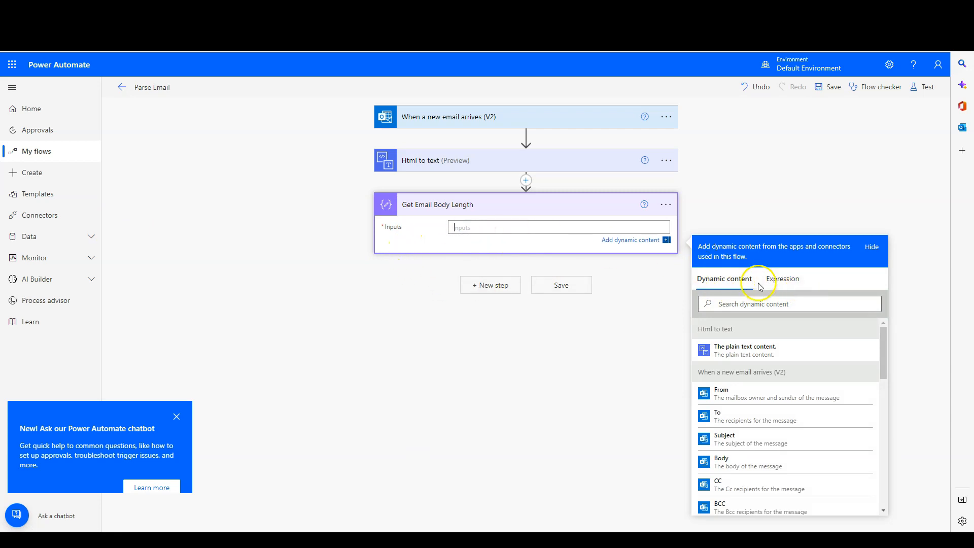
click(785, 280)
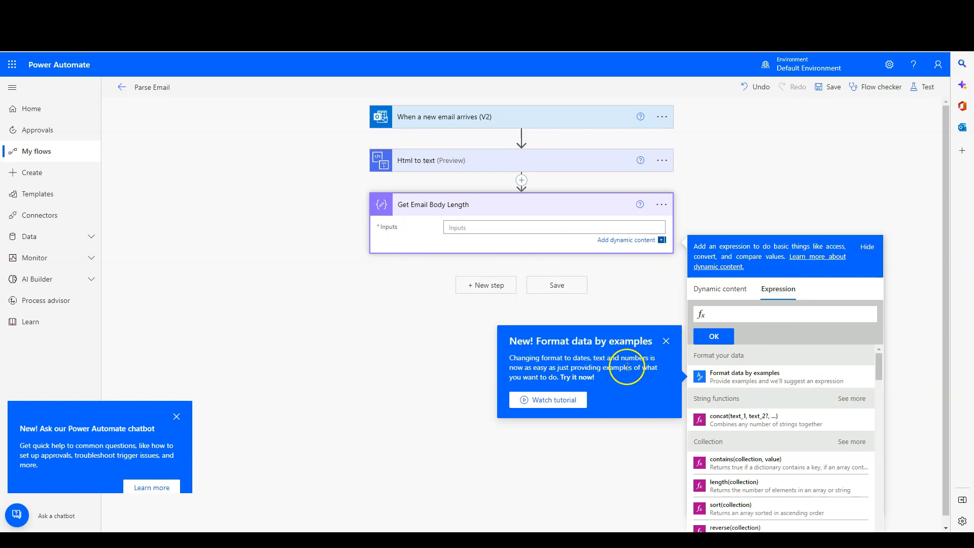
click(666, 341)
click(637, 223)
click(569, 370)
click(487, 227)
click(781, 280)
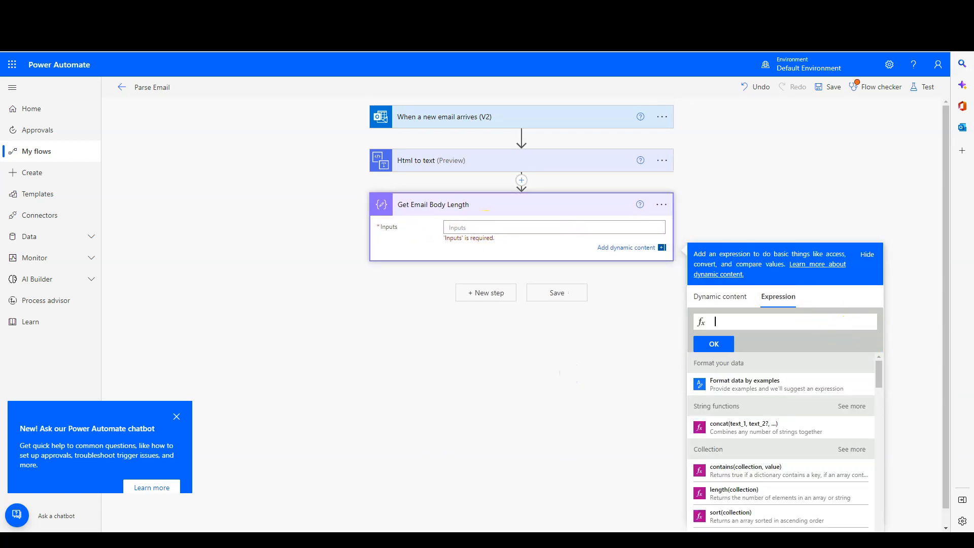
- Look through the available expression functions, including the collection, logical, conversion and math groups
scroll(766, 395, down, 3)
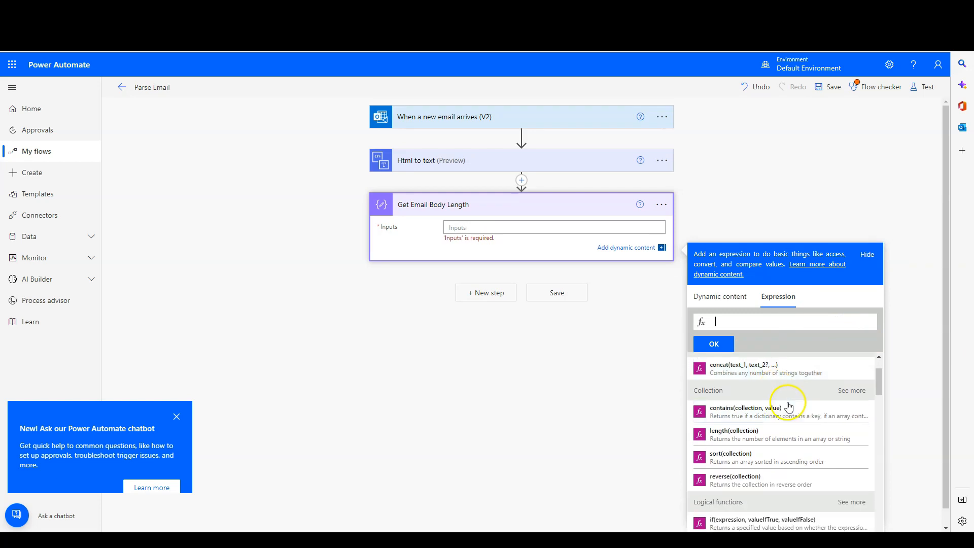
scroll(800, 400, down, 2)
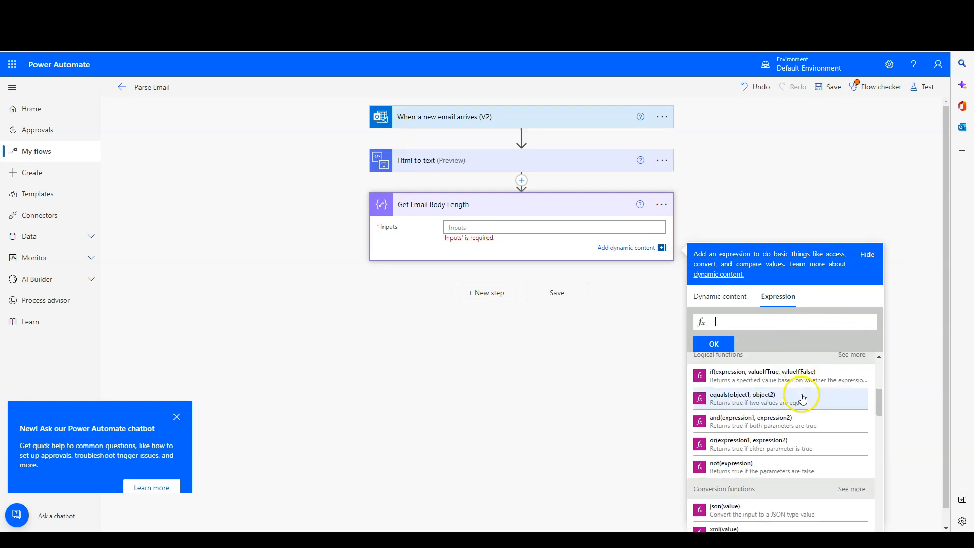
scroll(803, 398, up, 1)
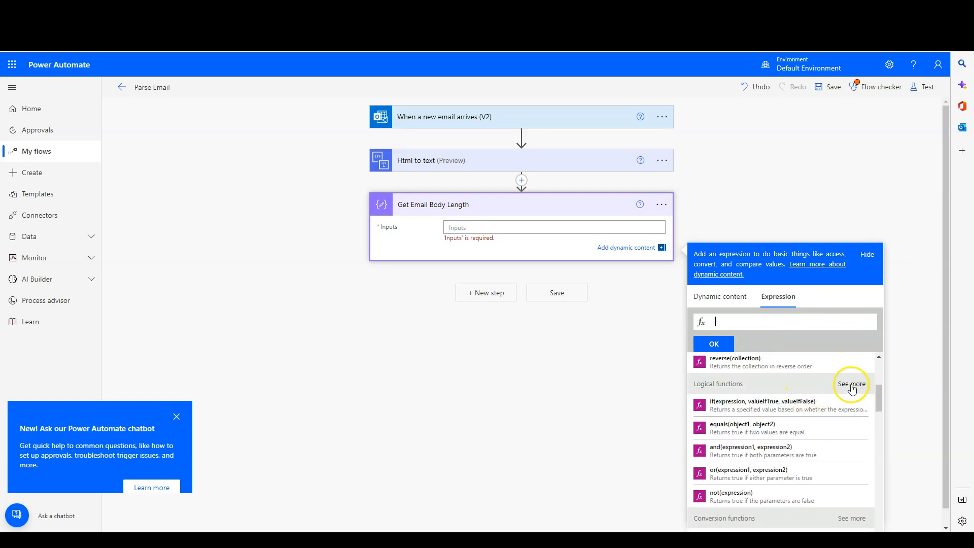
scroll(831, 398, down, 5)
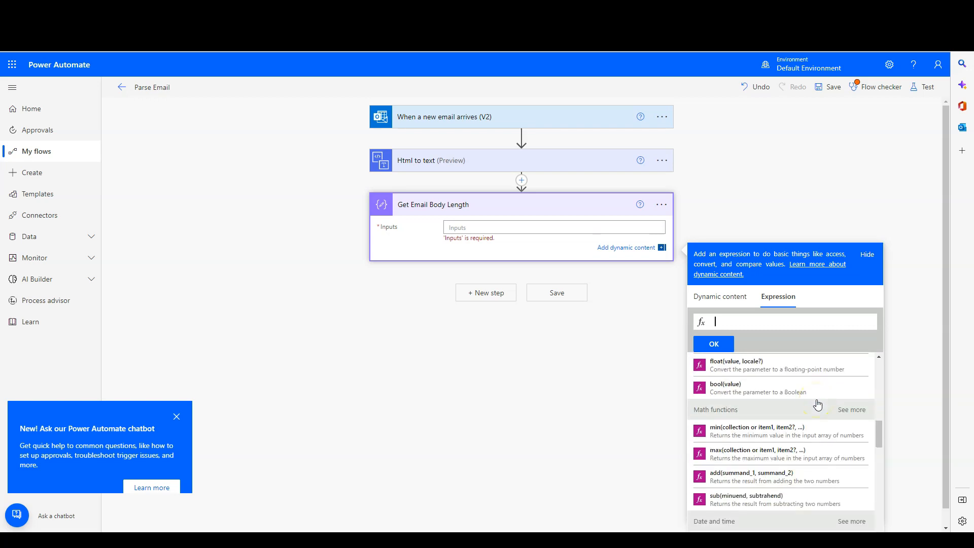
scroll(818, 404, down, 1)
click(849, 388)
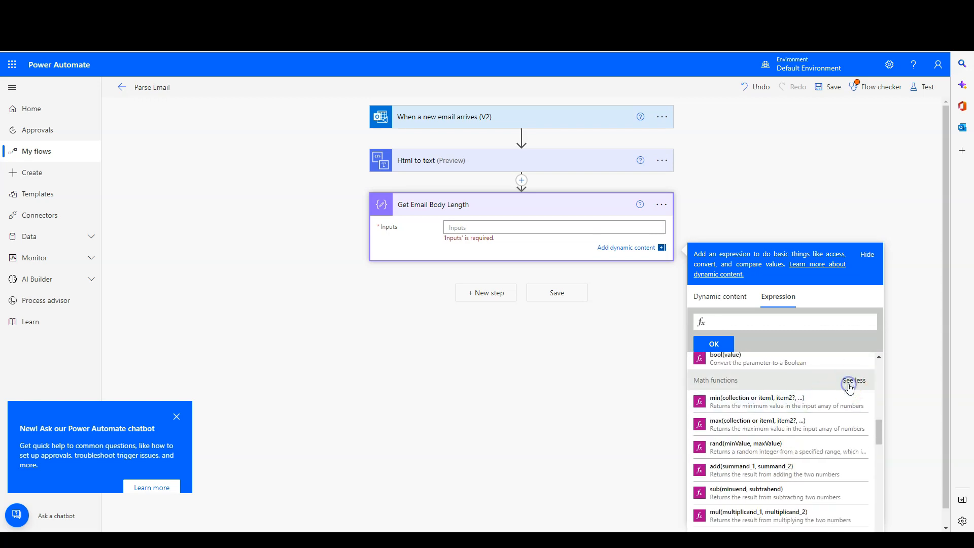
scroll(805, 412, down, 3)
scroll(808, 413, up, 3)
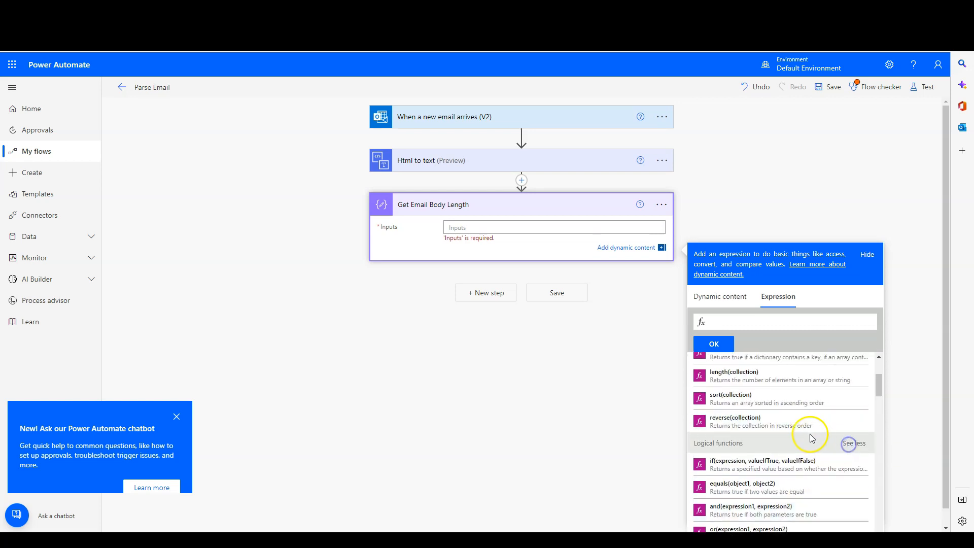
scroll(791, 441, down, 1)
scroll(791, 436, up, 5)
scroll(792, 430, up, 1)
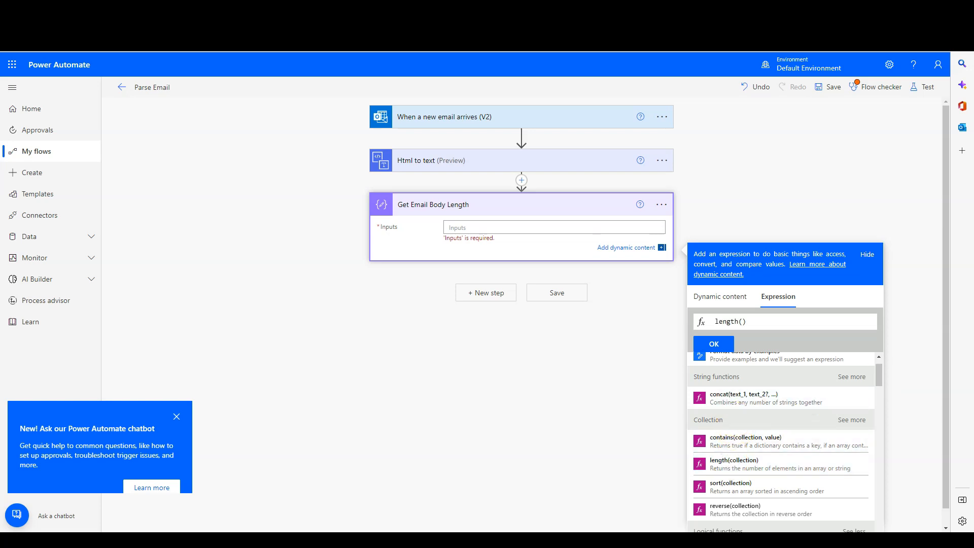
- Set the Inputs to length(outputs('Html_to_text')?['body']), using the Html to text plain text content as the argument, and save the flow
click(741, 322)
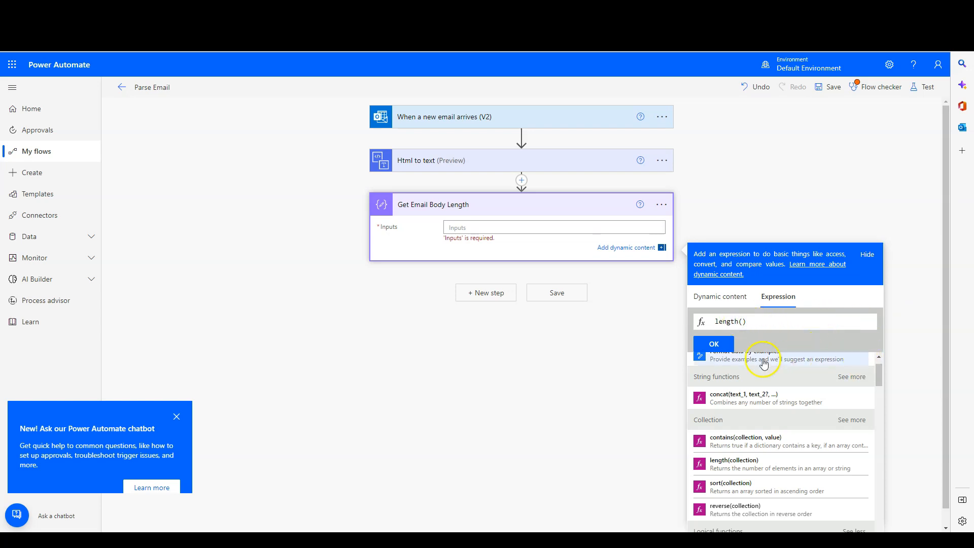
click(714, 298)
scroll(761, 406, up, 1)
scroll(762, 413, down, 1)
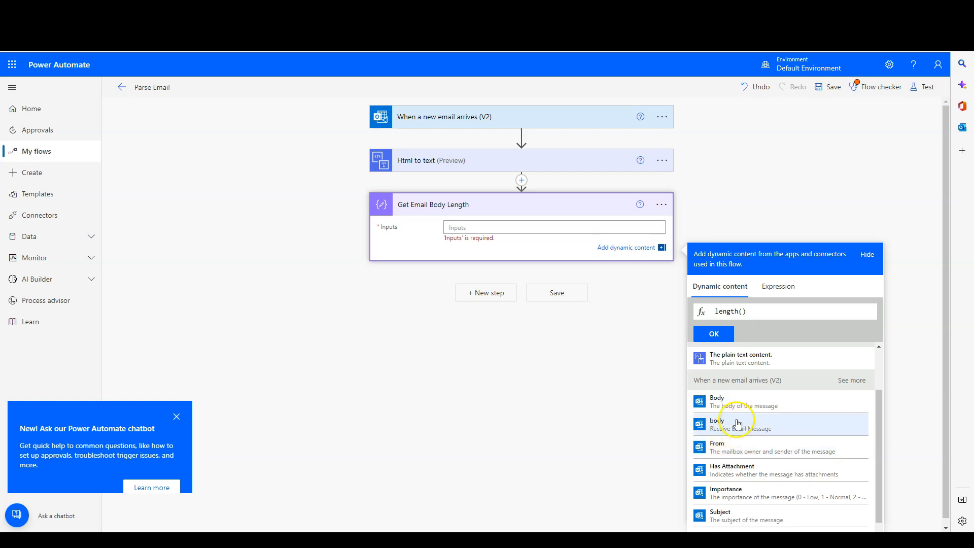
scroll(741, 412, down, 1)
scroll(738, 396, up, 1)
click(736, 382)
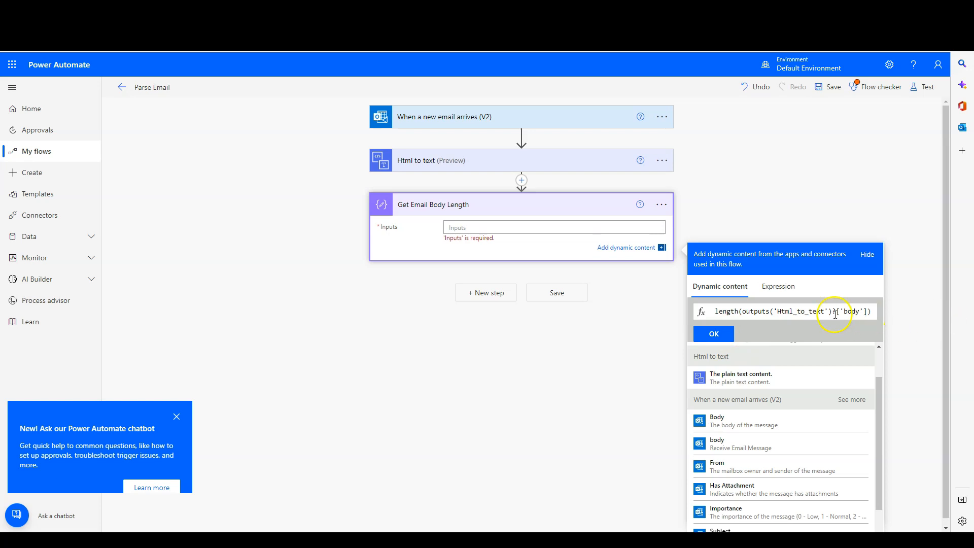
click(706, 336)
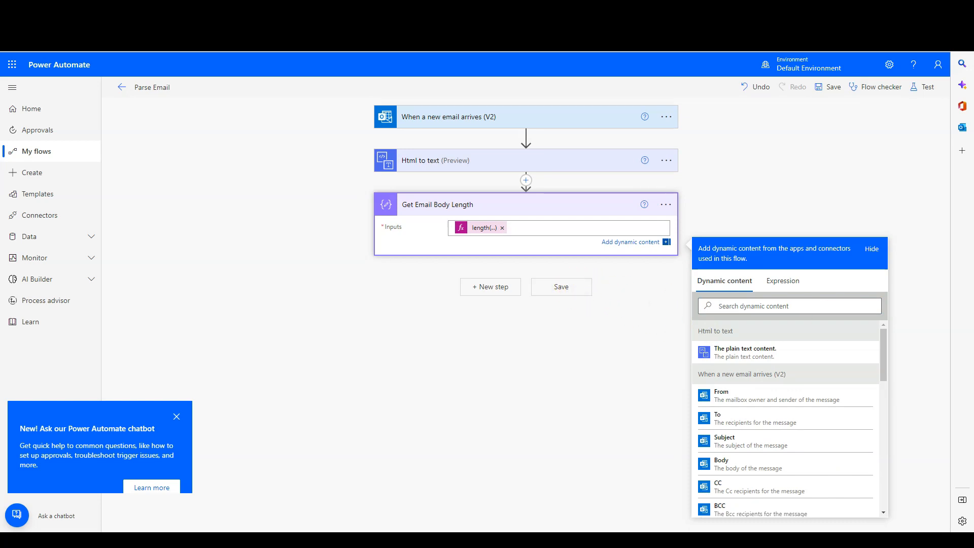
click(829, 90)
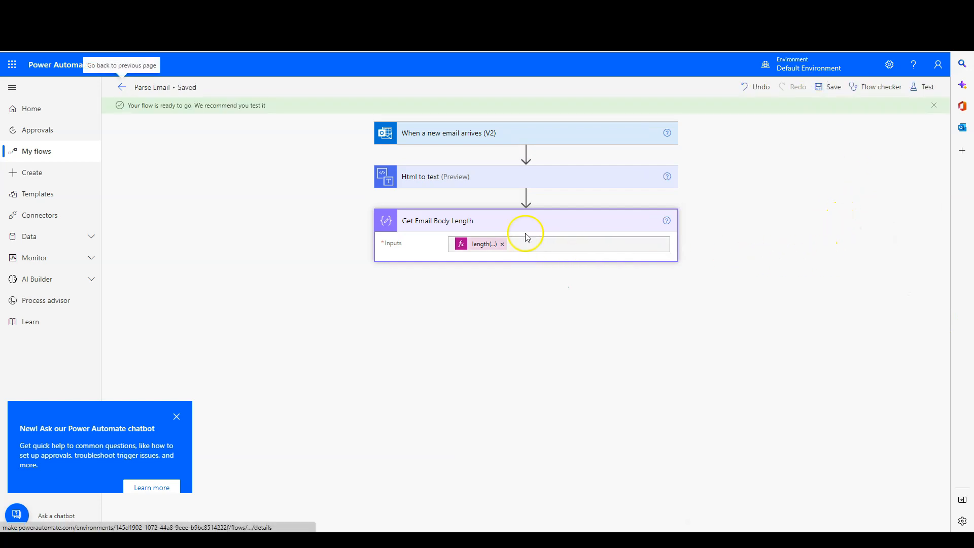
- Test the flow with the Automatically option and expand the Get Email Body Length action's run result
click(925, 88)
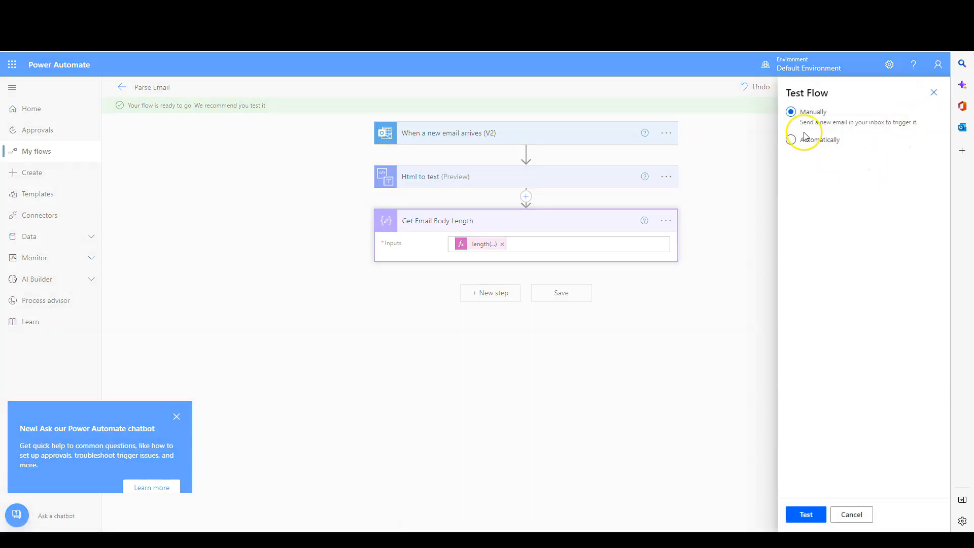
click(792, 139)
click(814, 158)
click(796, 177)
click(806, 514)
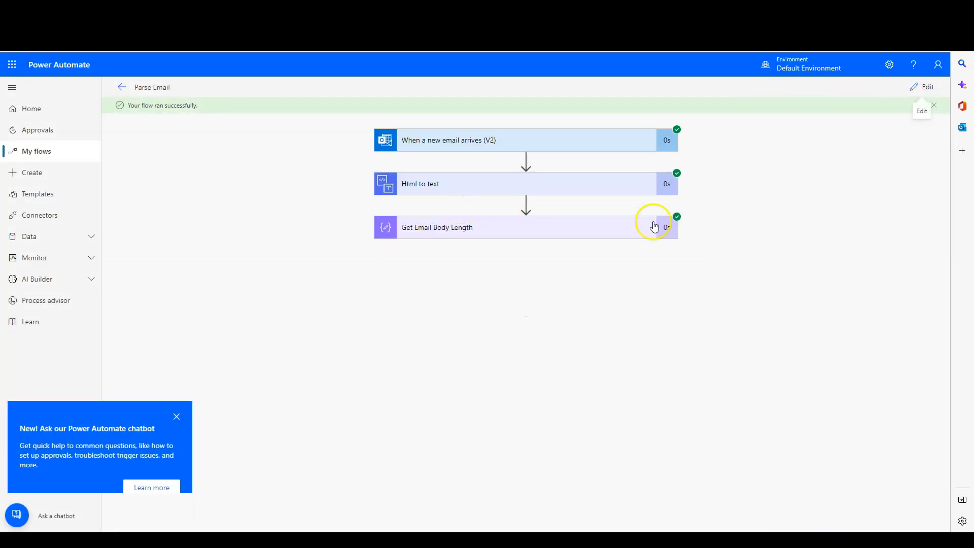
click(577, 228)
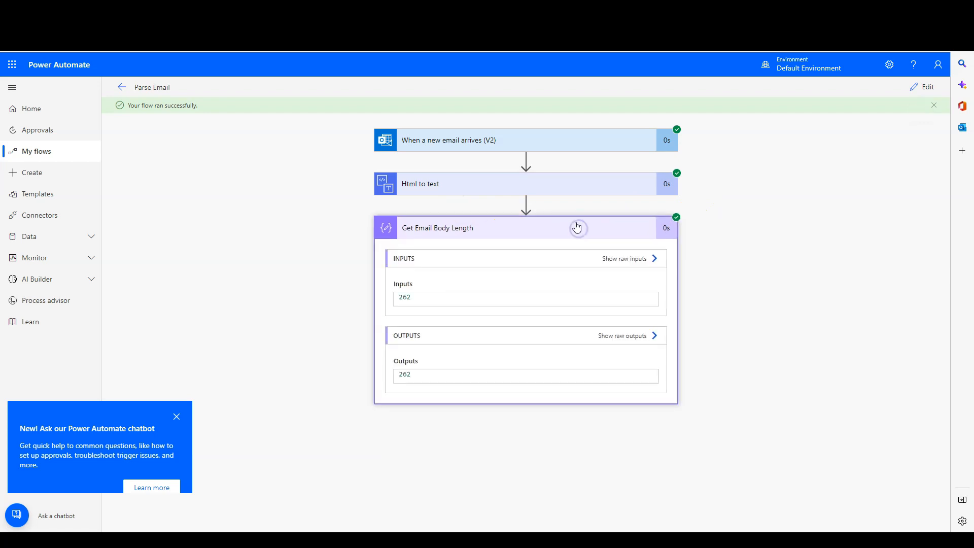
- Switch to the sample alert text in Notepad++ and examine the email address following "Also received notification:"
double_click(409, 299)
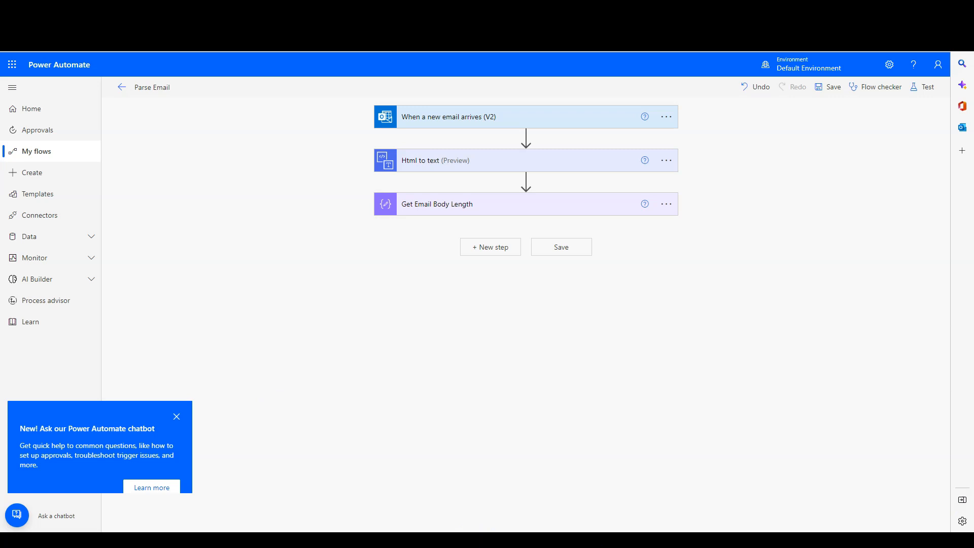
key(alt+Tab)
drag(700, 83, 426, 83)
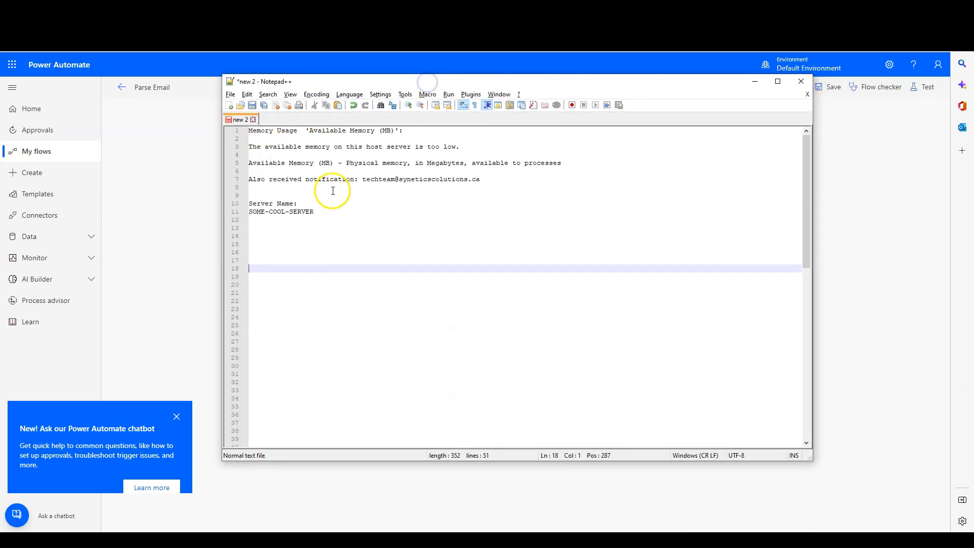
drag(362, 179, 446, 180)
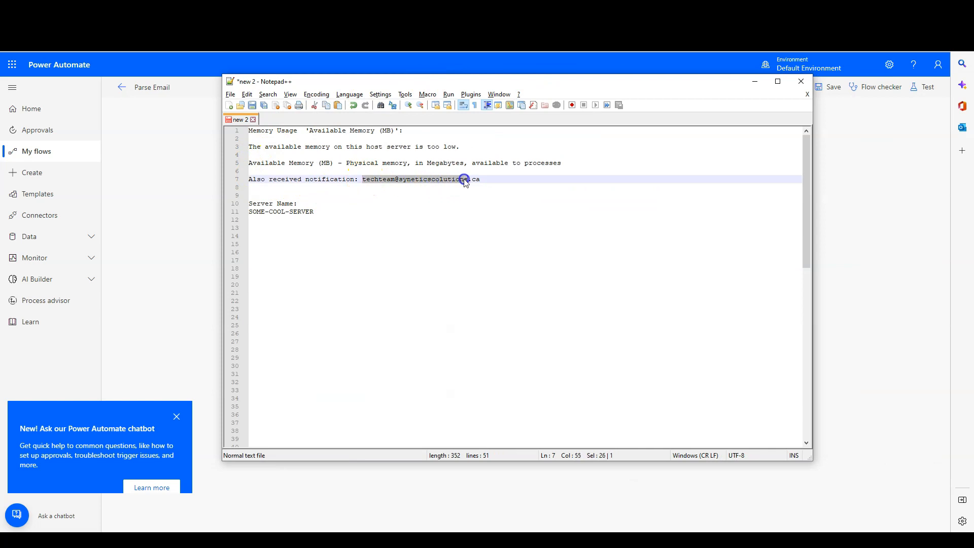
click(481, 179)
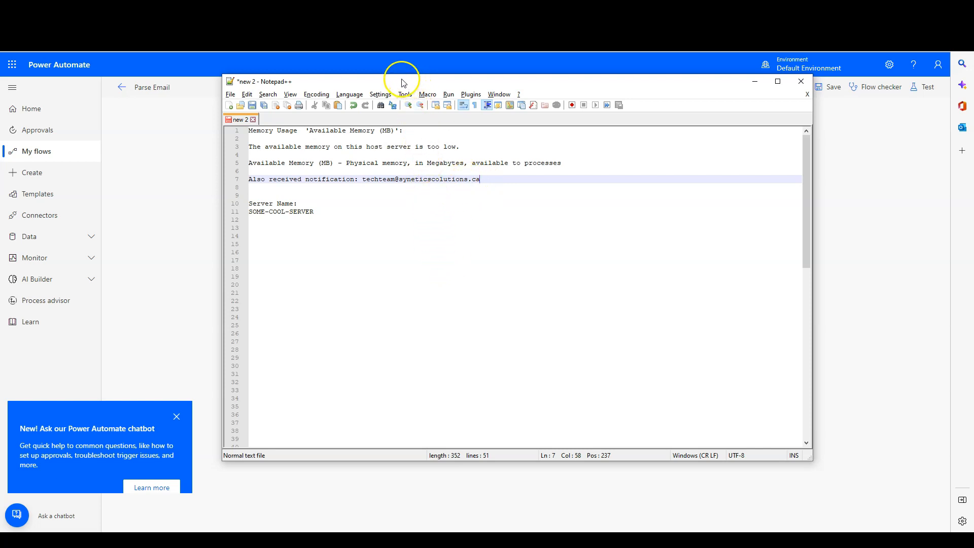
drag(363, 179, 471, 179)
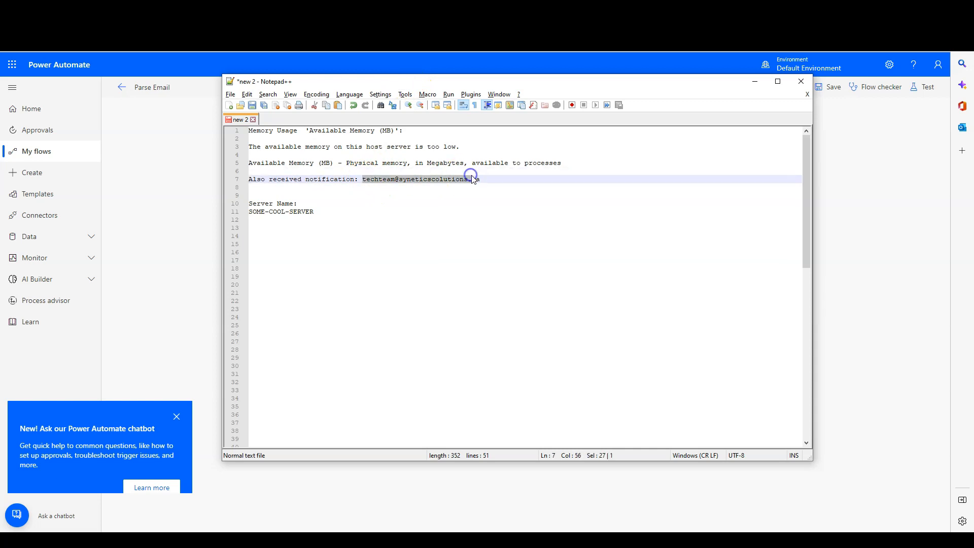
drag(433, 85, 973, 116)
- Add a Compose action after Get Email Body Length and rename it Get Index of Specific Text
click(477, 248)
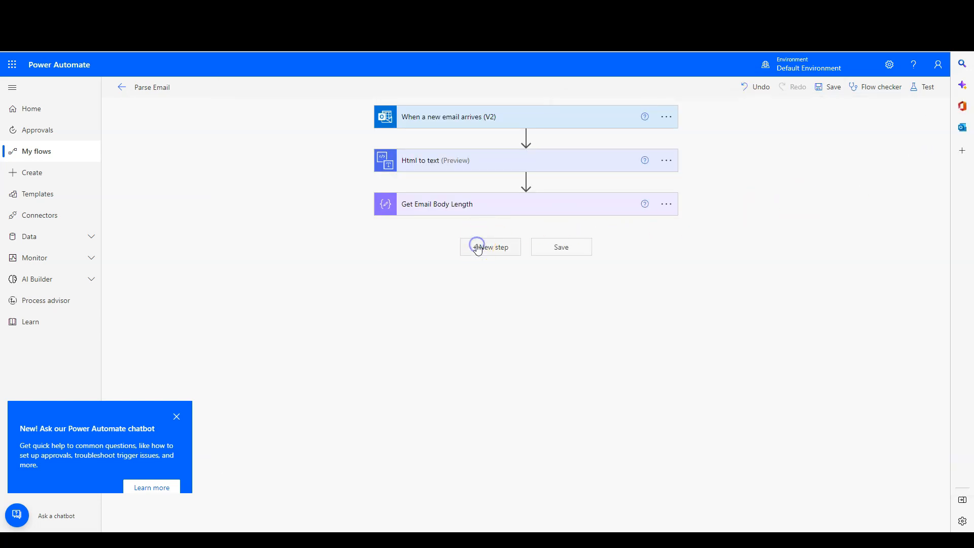
text(compose)
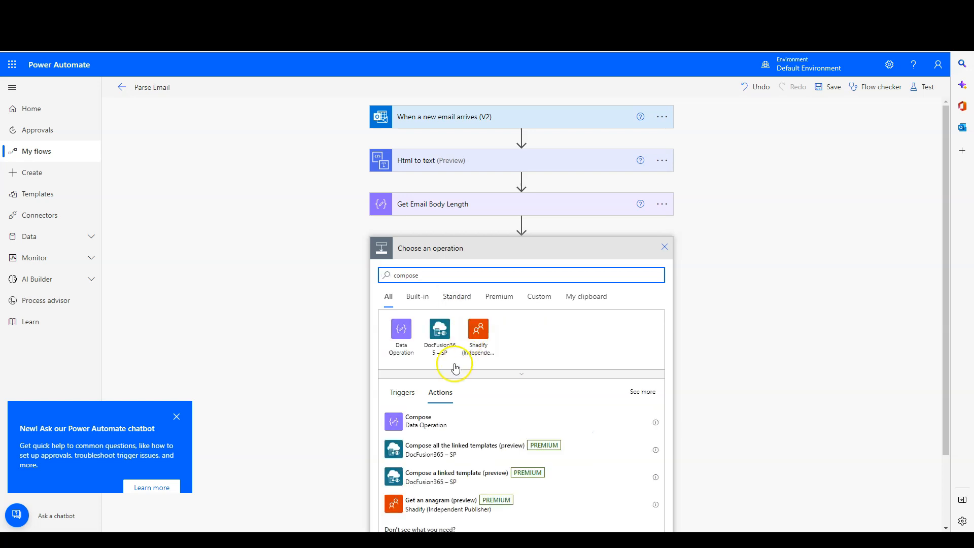
click(414, 422)
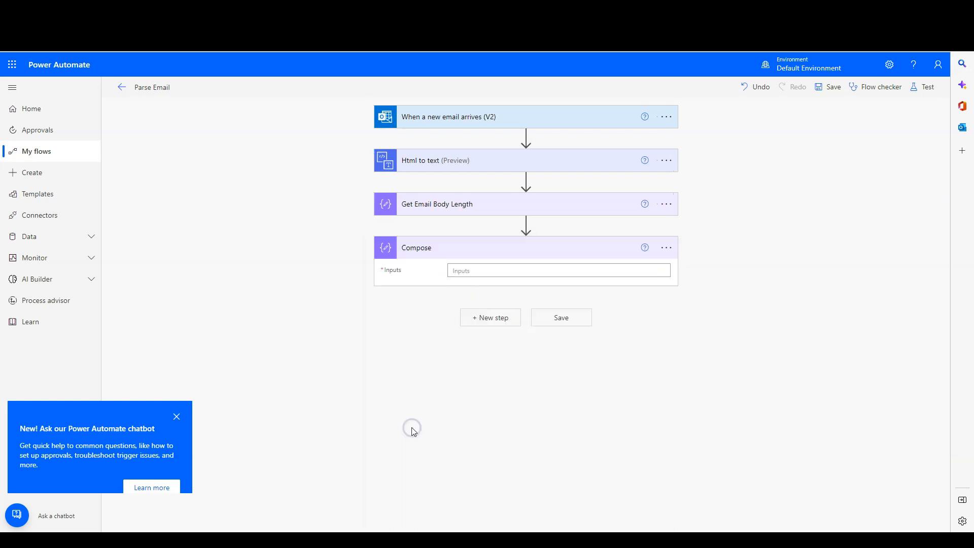
click(473, 273)
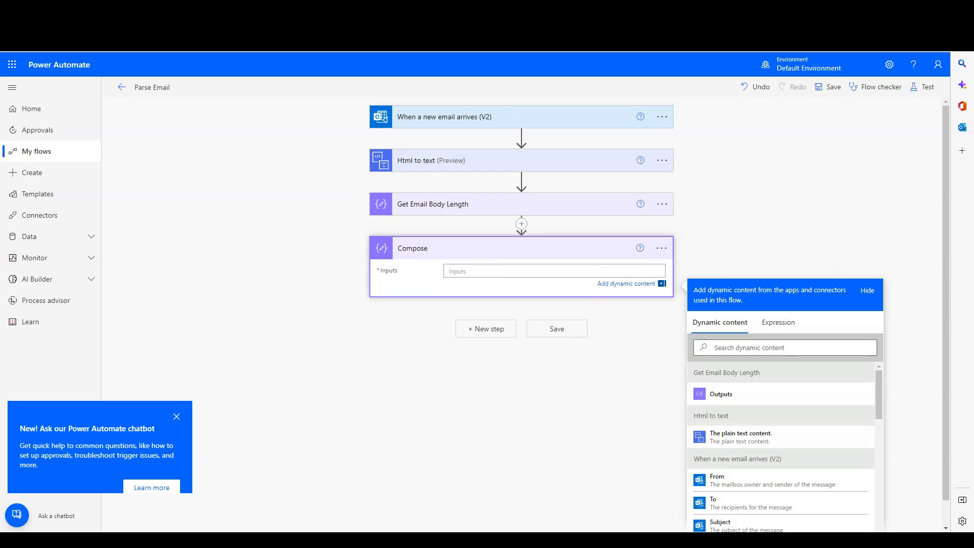
click(662, 248)
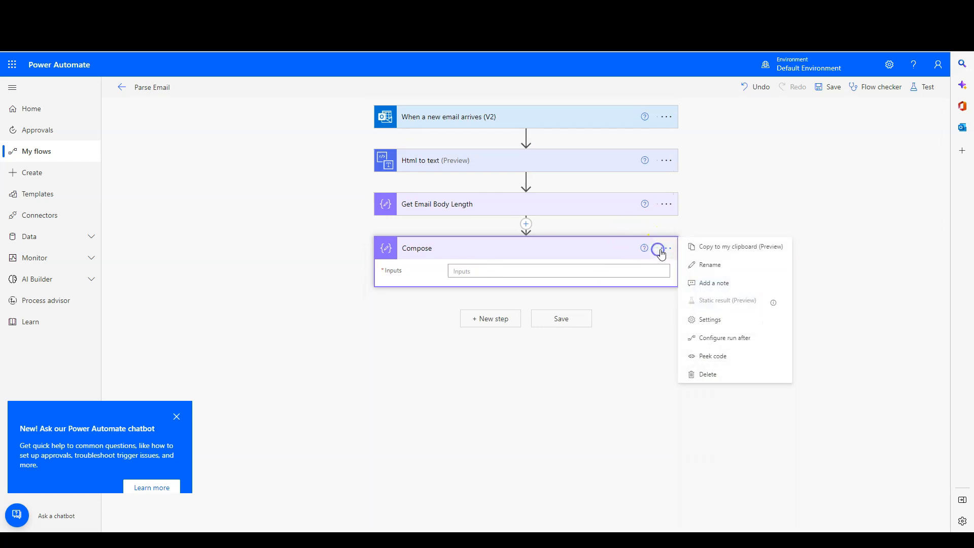
click(696, 265)
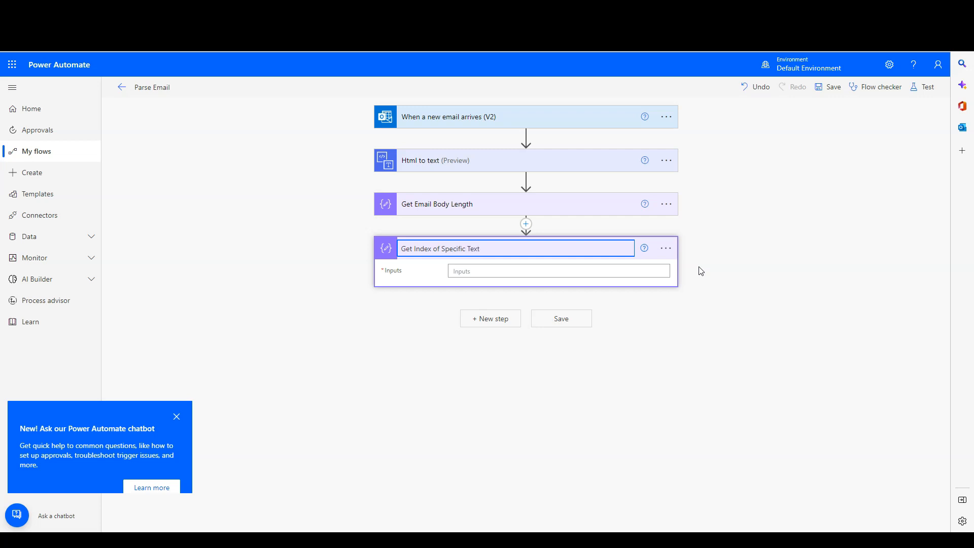
- Start an indexOf() expression for the Inputs of the Get Index of Specific Text action
click(597, 271)
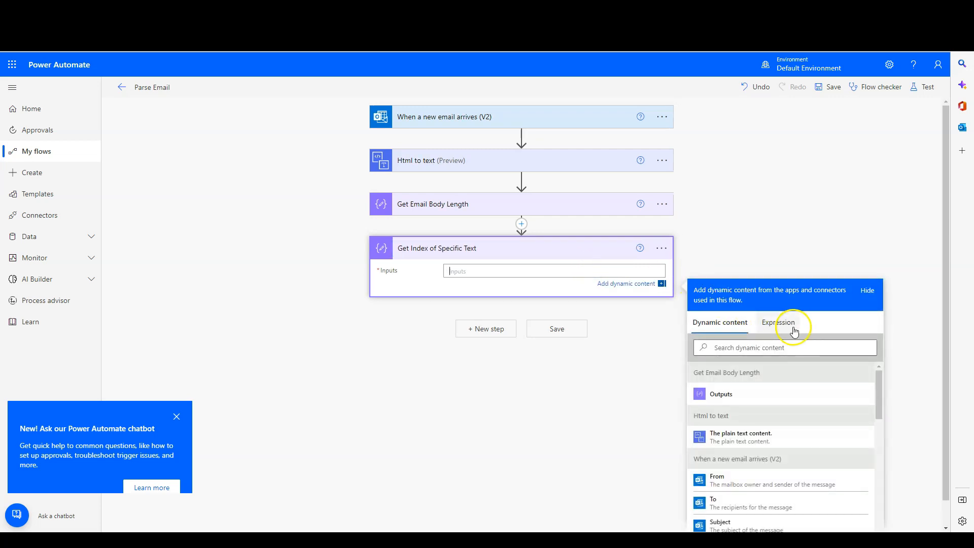
click(781, 325)
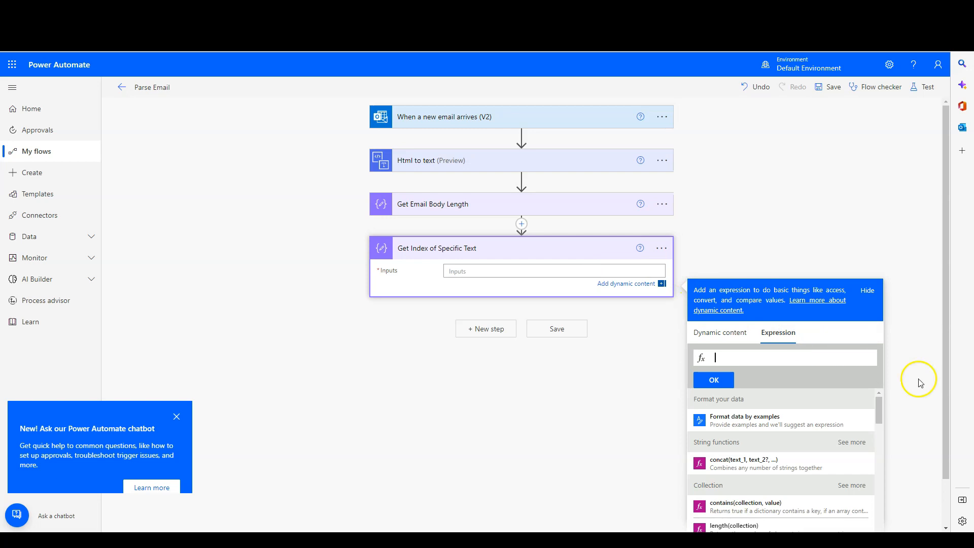
click(738, 359)
text(inde)
key(Return)
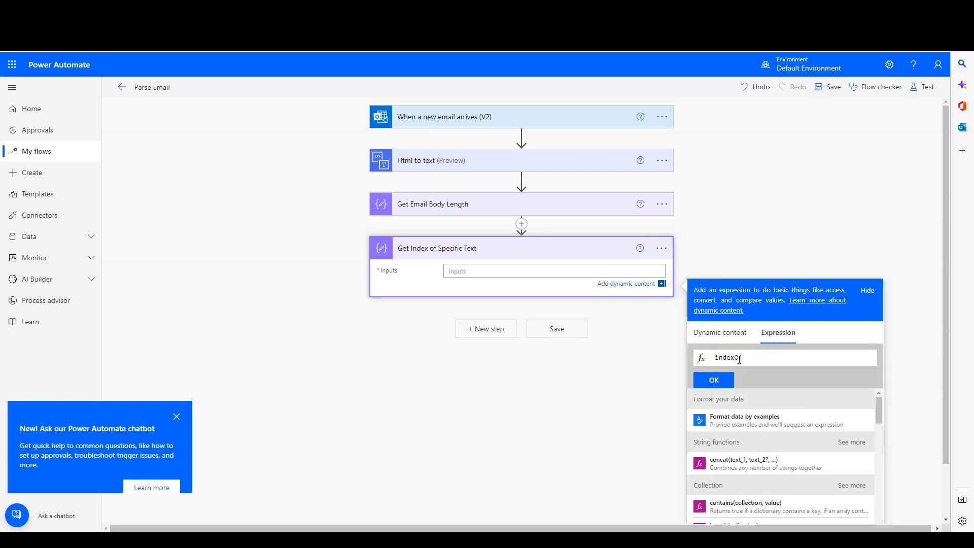
text(()
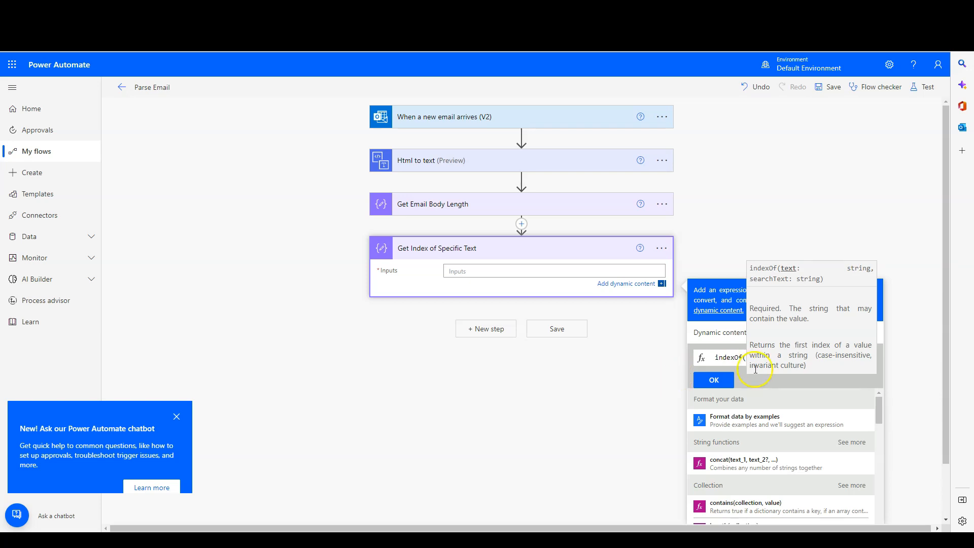
click(736, 361)
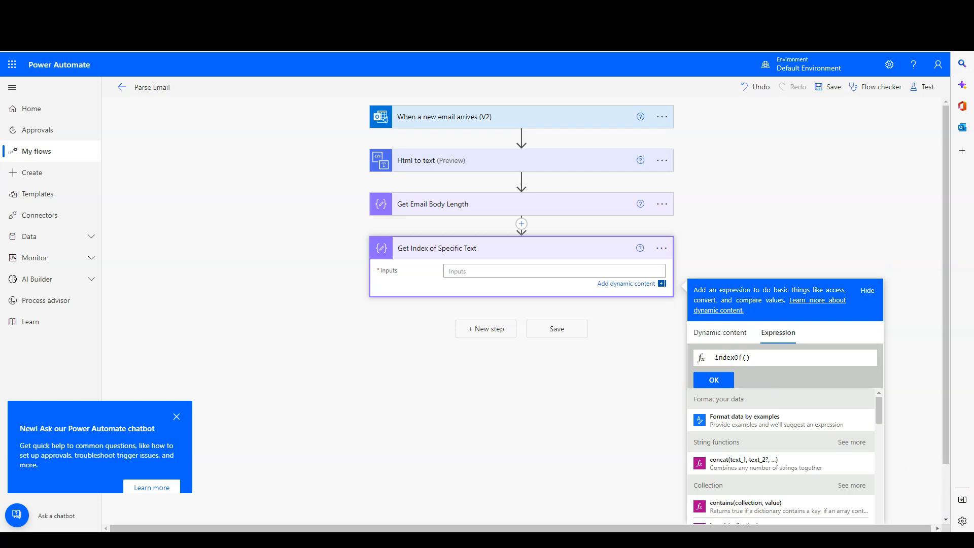
- Switch to the Microsoft Learn functions reference in the browser and find the indexOf section
key(alt+Tab)
click(660, 339)
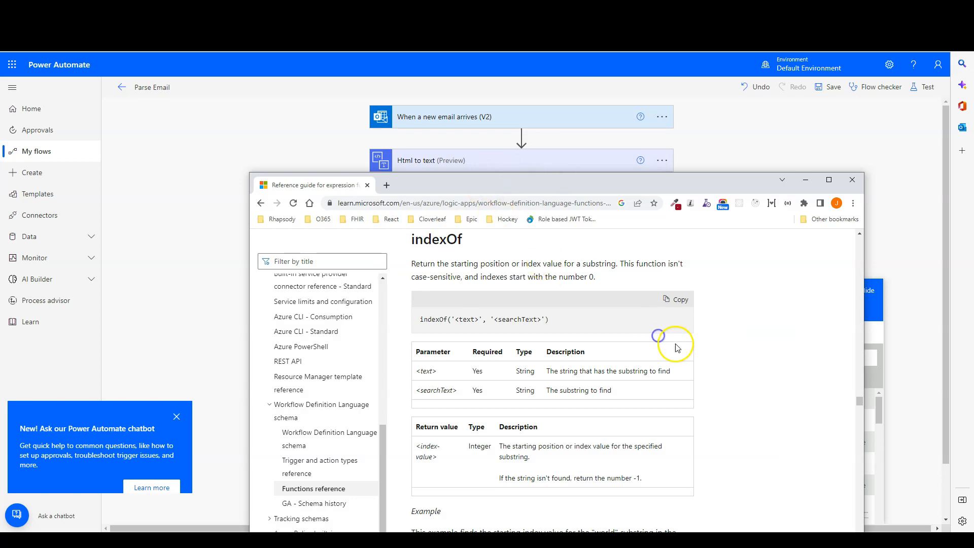
scroll(680, 349, up, 7)
scroll(710, 363, up, 7)
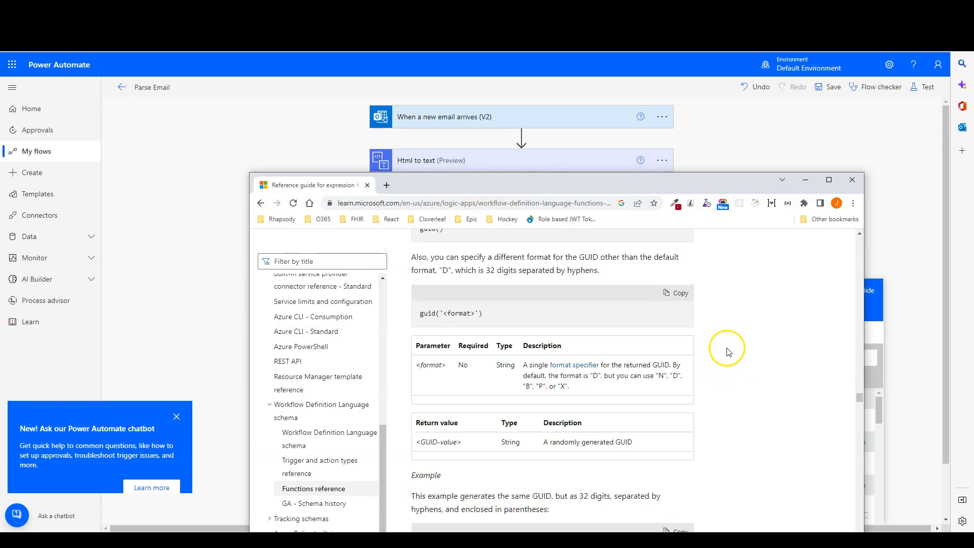
scroll(751, 362, down, 3)
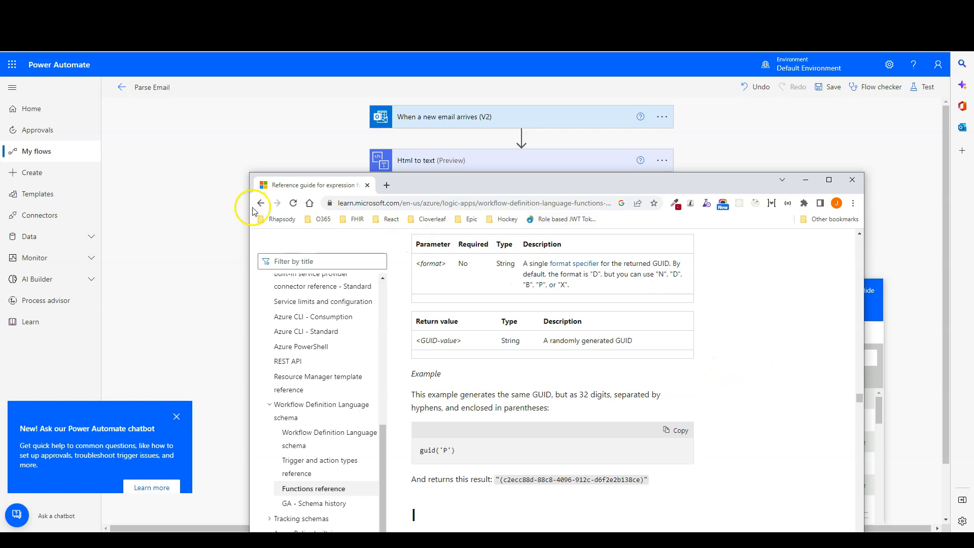
drag(412, 192, 449, 128)
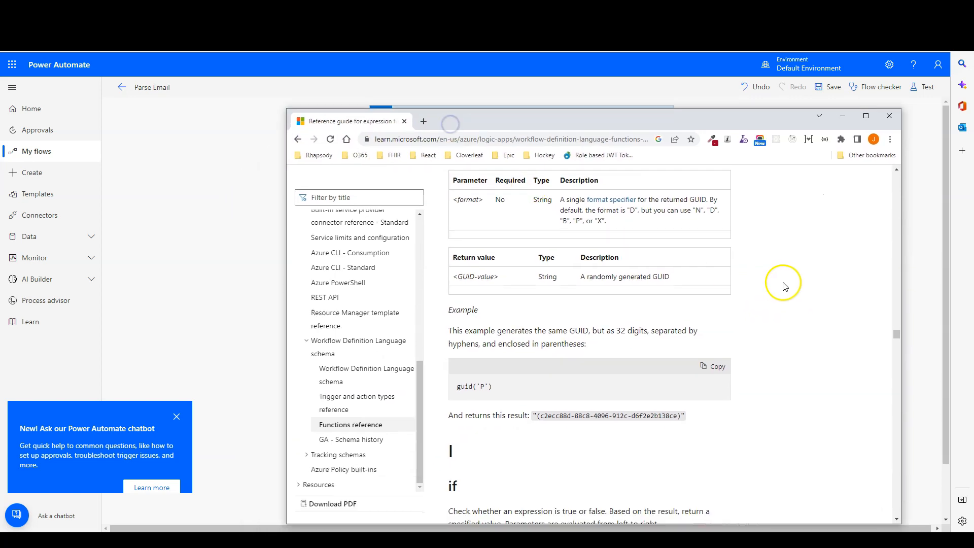
key(ctrl+f)
text(indexof)
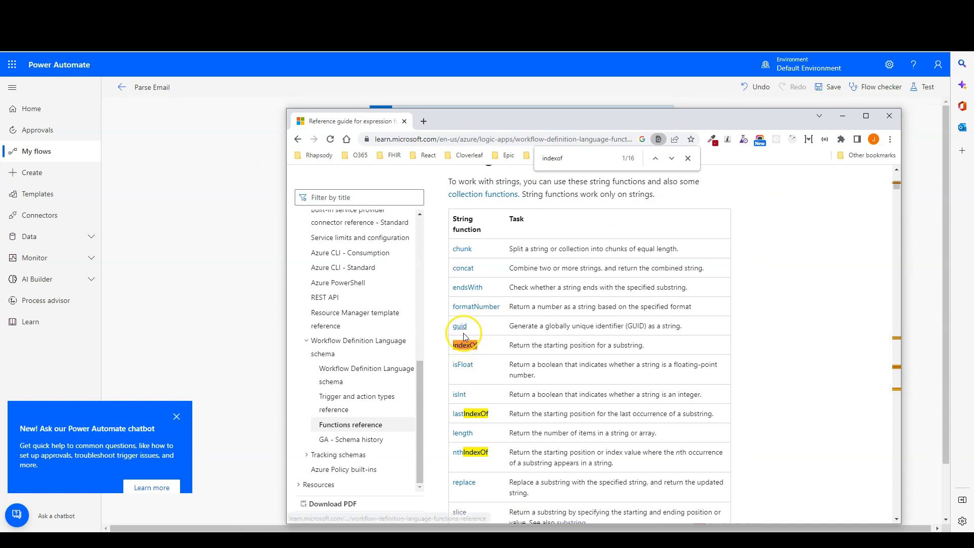
click(470, 349)
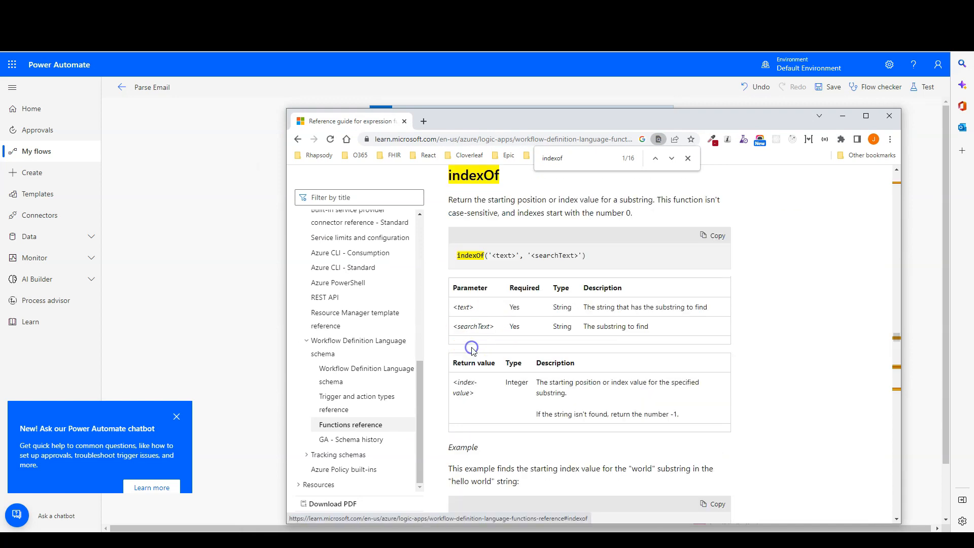
click(687, 159)
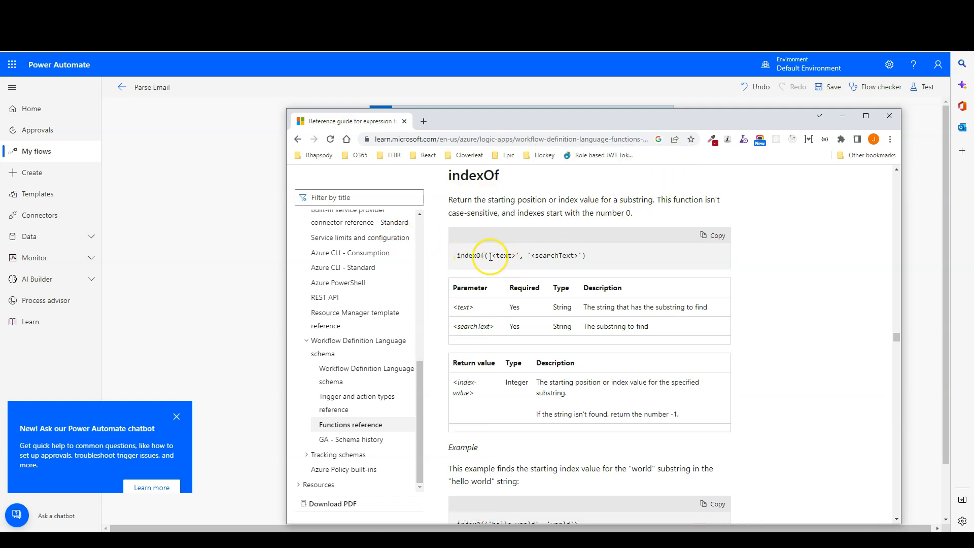
- Examine the text and searchText parameters in the indexOf syntax and move the reference window away from the flow
double_click(459, 259)
click(465, 257)
click(494, 256)
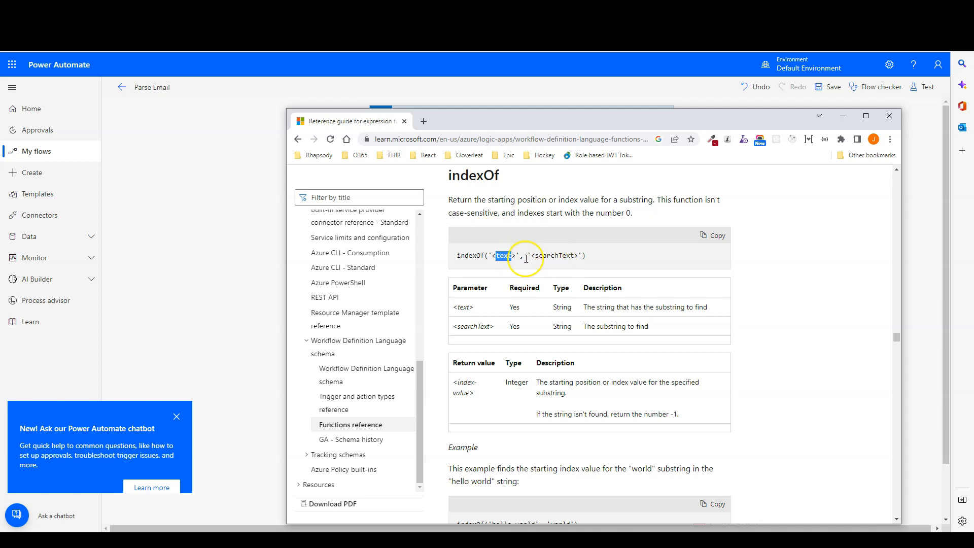
drag(537, 257, 572, 256)
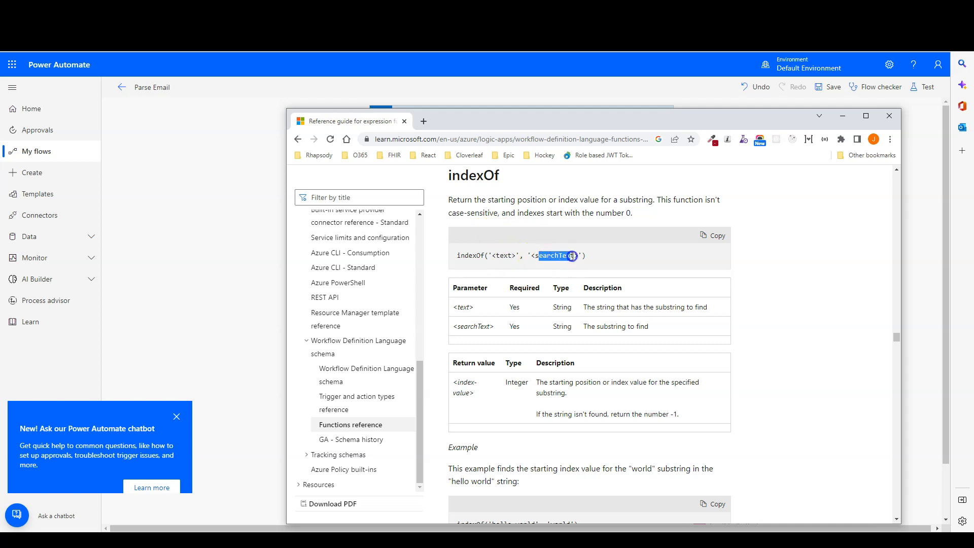
drag(577, 124, 782, 141)
click(615, 291)
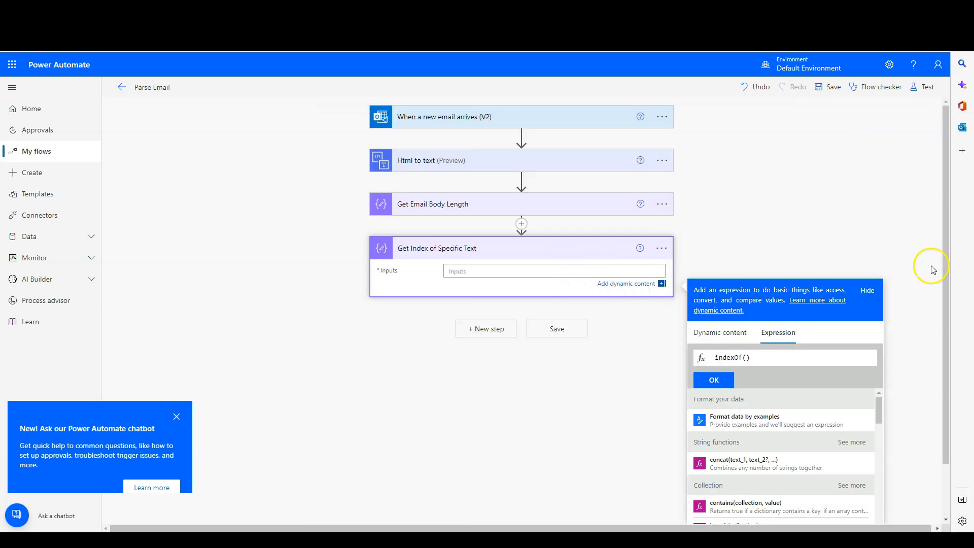
- Insert the Html to text plain text content as the first argument, making the expression indexOf(outputs('Html_to_text')?['body'])
click(562, 274)
click(745, 358)
click(743, 359)
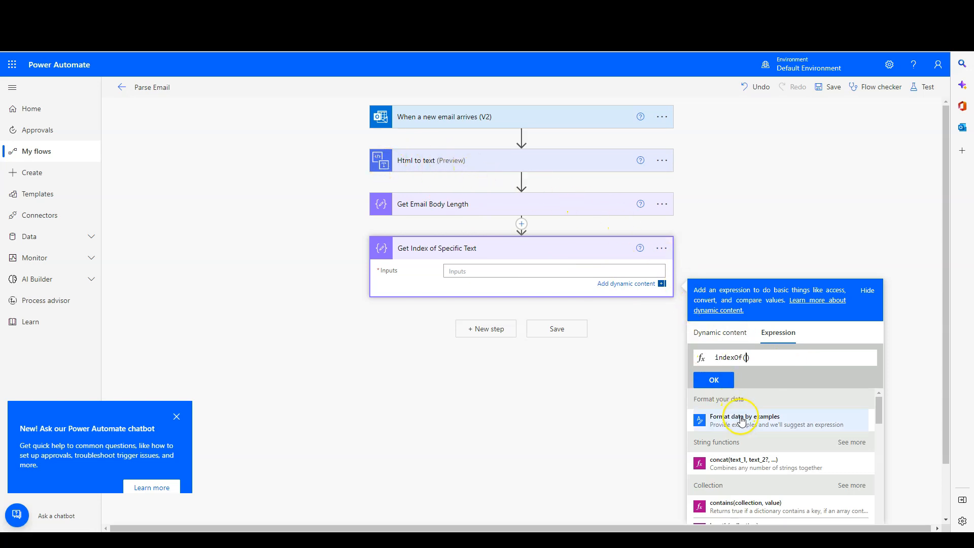
scroll(760, 425, down, 10)
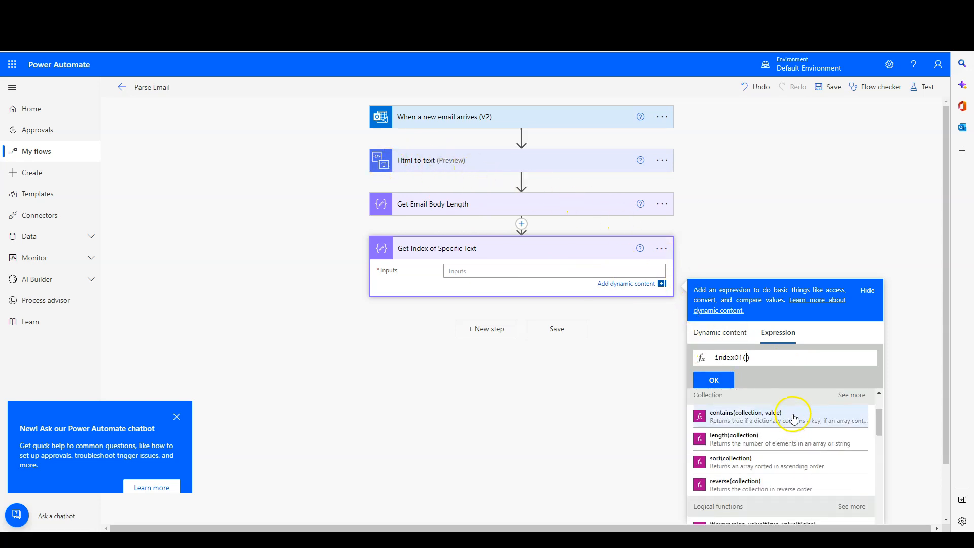
click(716, 331)
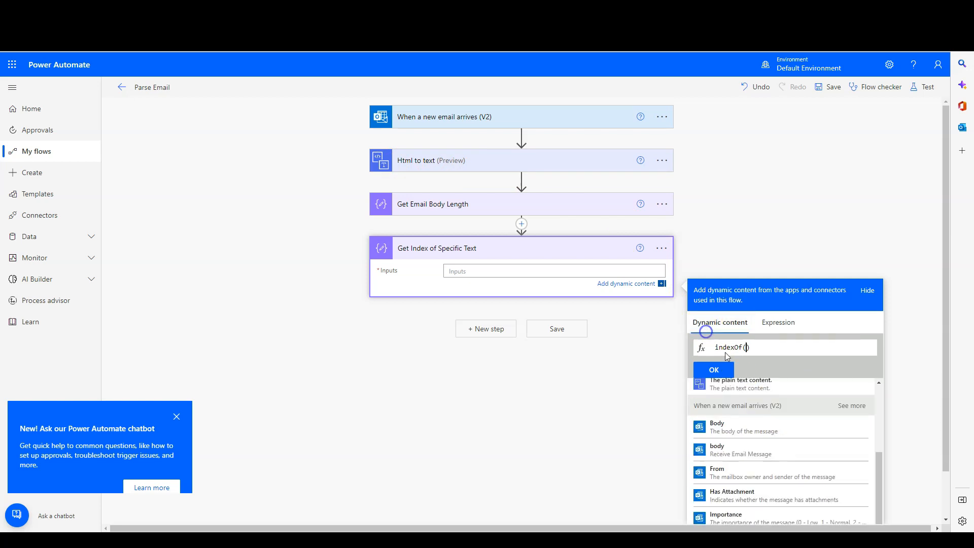
scroll(787, 426, up, 3)
scroll(787, 429, up, 1)
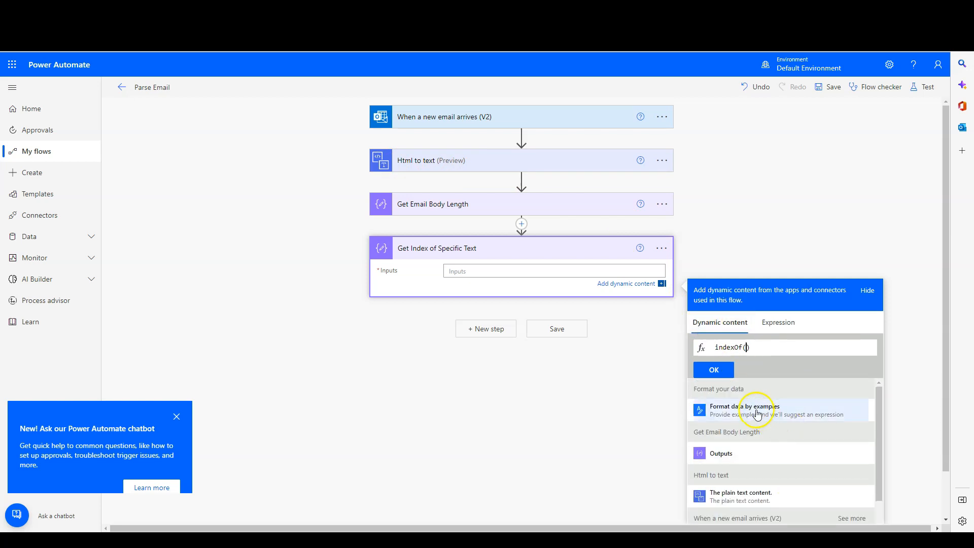
click(749, 502)
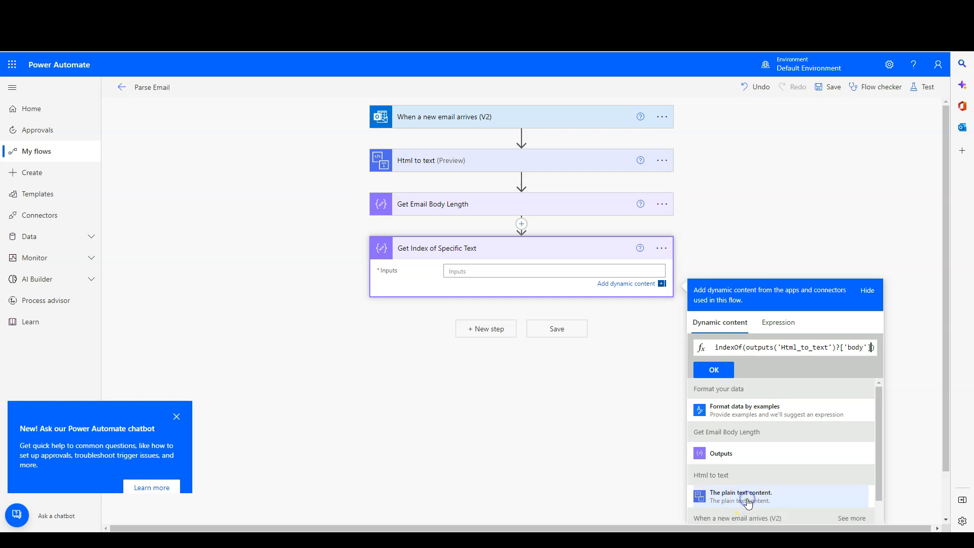
click(806, 347)
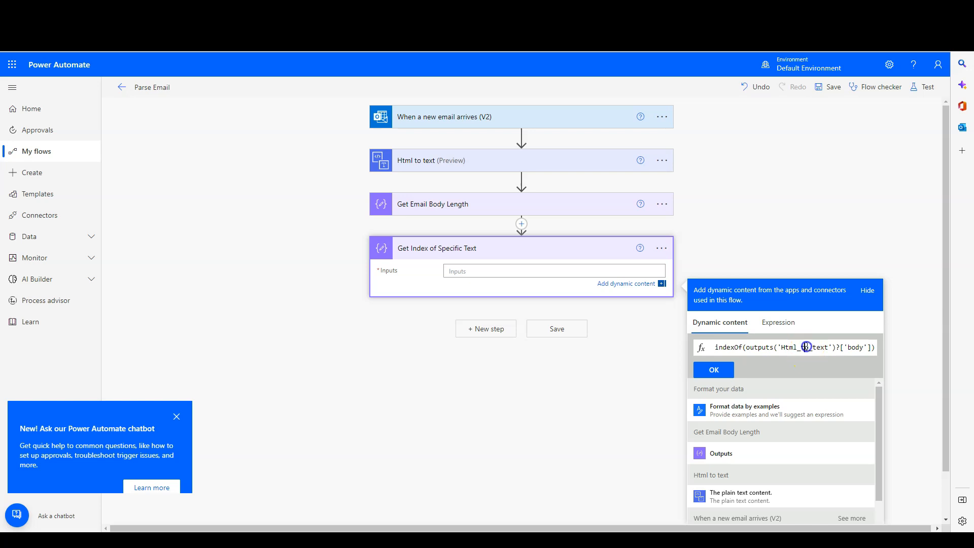
click(871, 348)
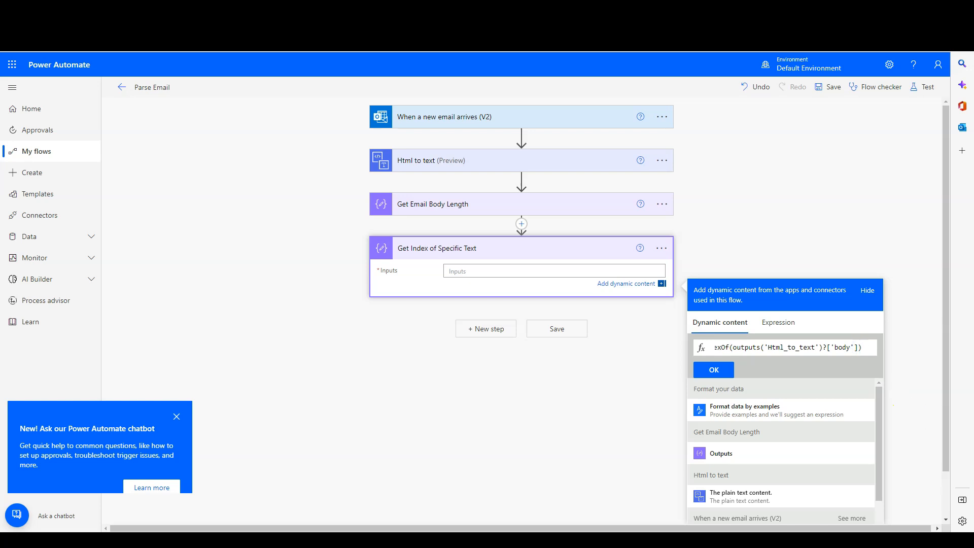
- Bring the Notepad++ sample text back over the flow and check where the notification email address starts and ends
drag(973, 74, 557, 78)
click(467, 175)
drag(378, 175, 524, 175)
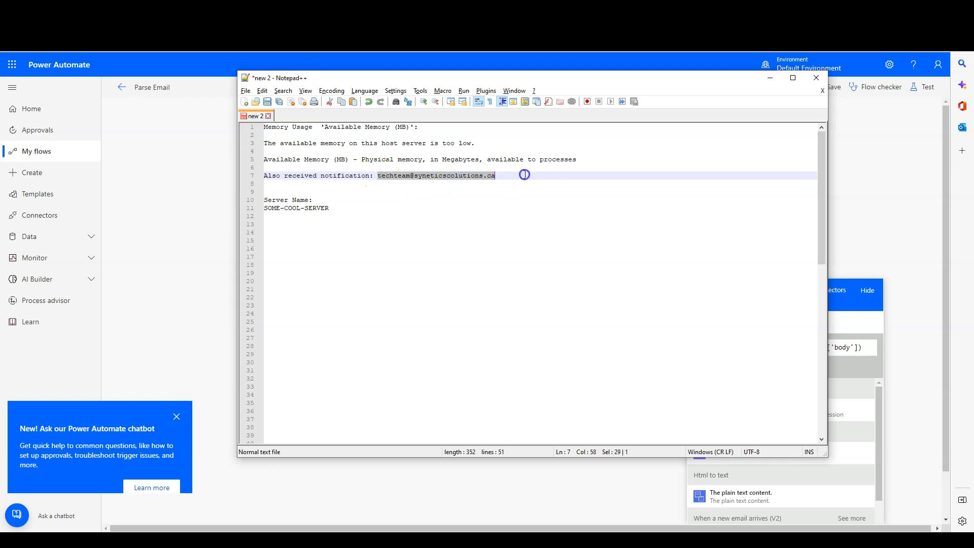
click(514, 174)
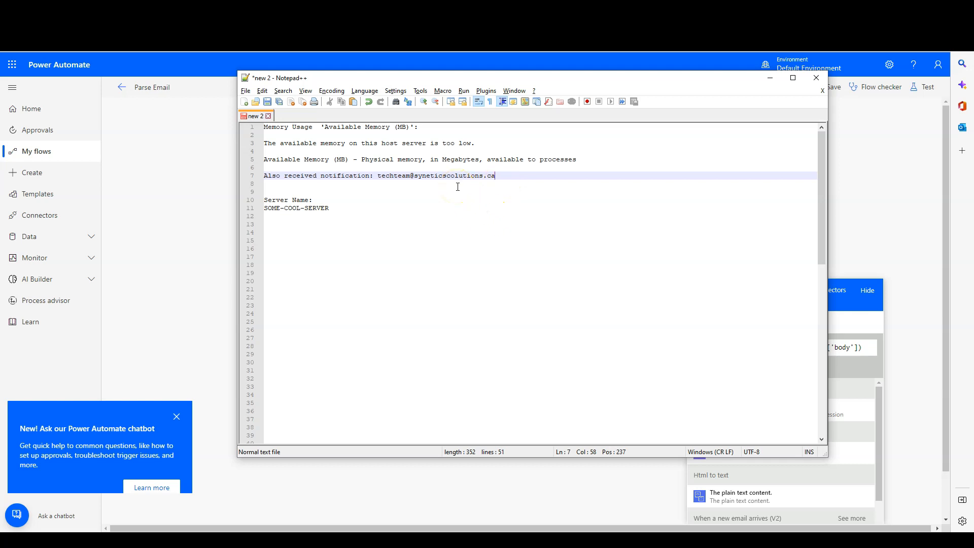
- Paste a second sample alert with a different notification email below the first in Notepad++ and separate the two with a dashed line
click(359, 215)
key(Return)
key(Return)
key(Return)
key(ctrl+v)
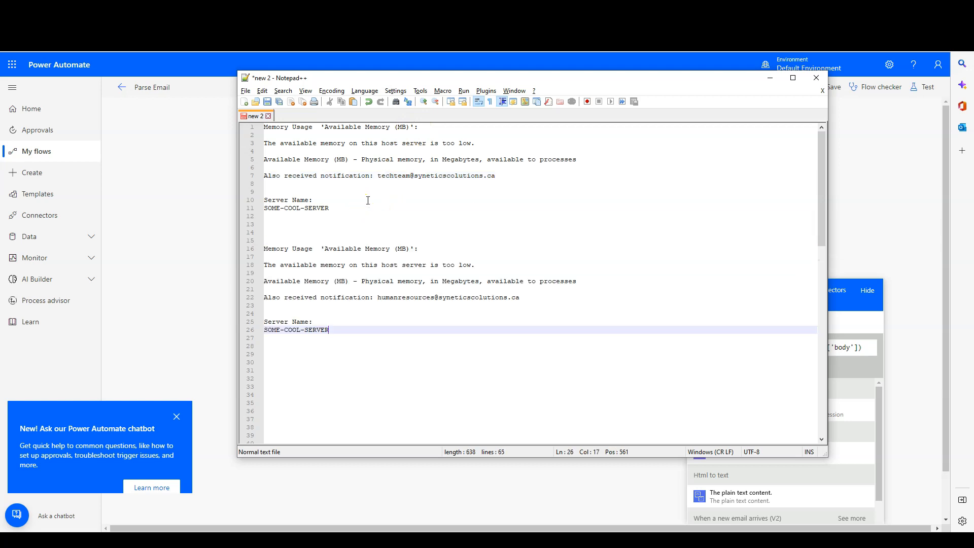
click(277, 234)
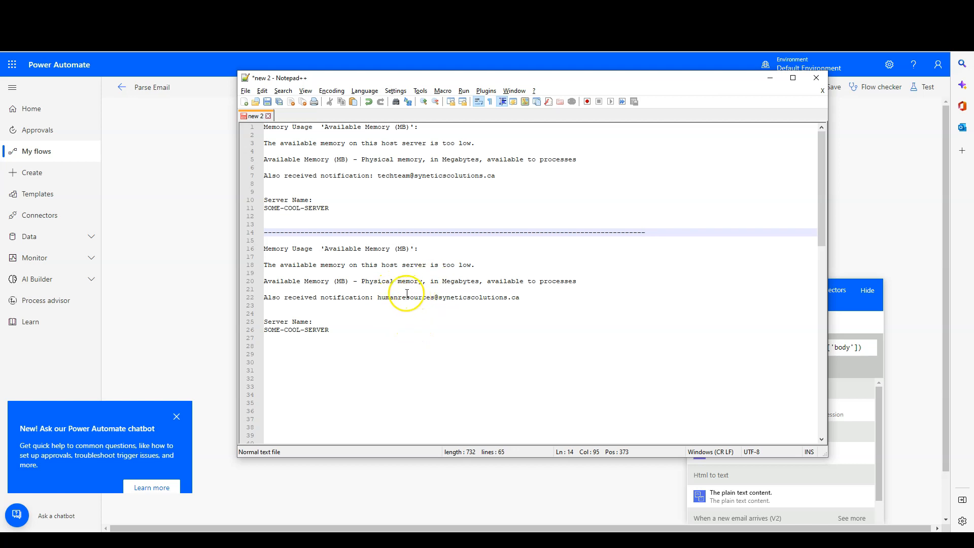
- Compare the notification email addresses and the "Also received notification:" label between the two sample alerts
drag(378, 298, 507, 299)
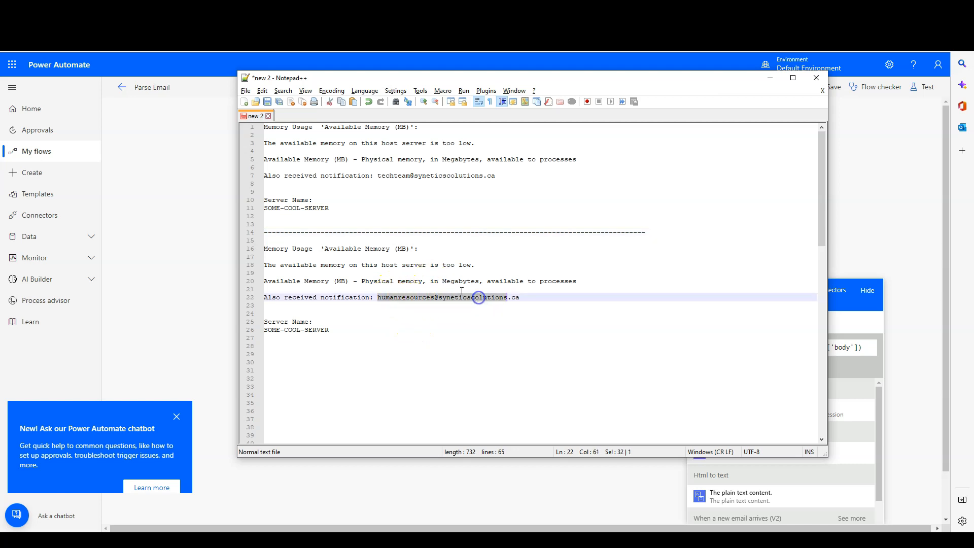
drag(378, 176, 483, 176)
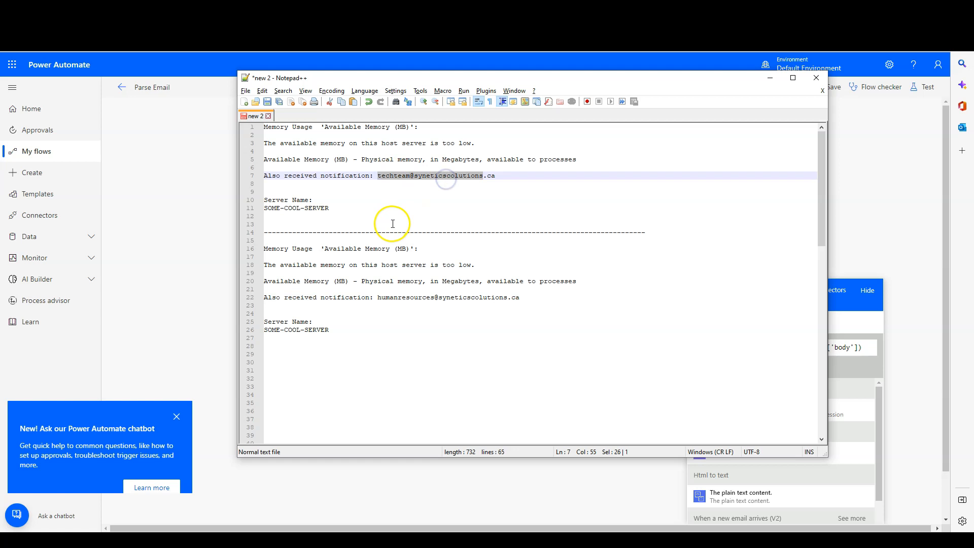
click(398, 298)
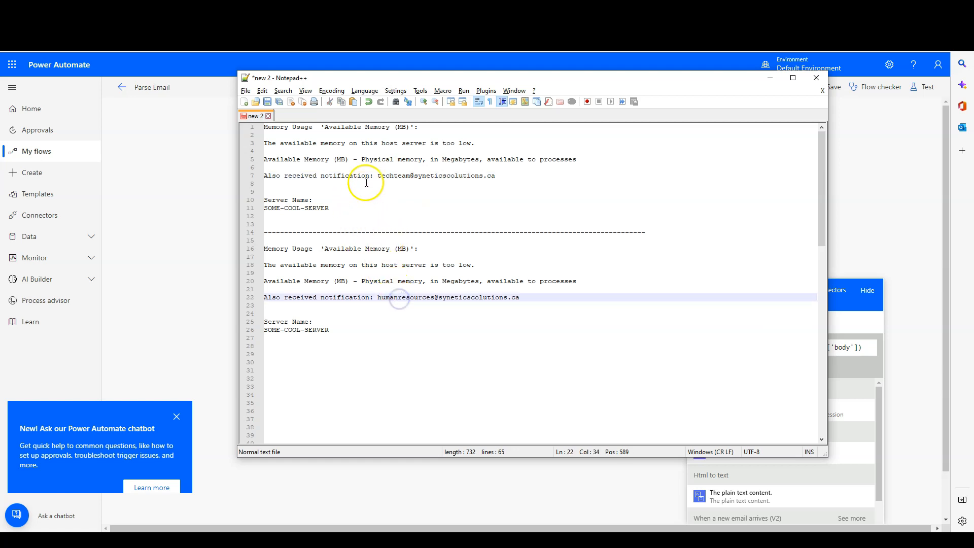
drag(265, 177, 352, 178)
drag(276, 297, 348, 297)
click(349, 297)
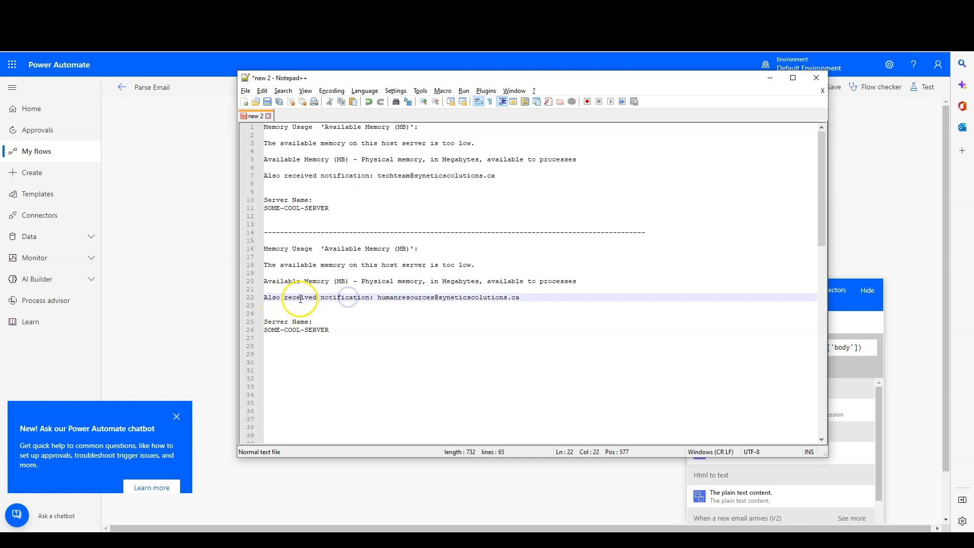
- Add blank lines below the second alert and enter a "Sales Report ID:" example line with a sample ID number
click(338, 330)
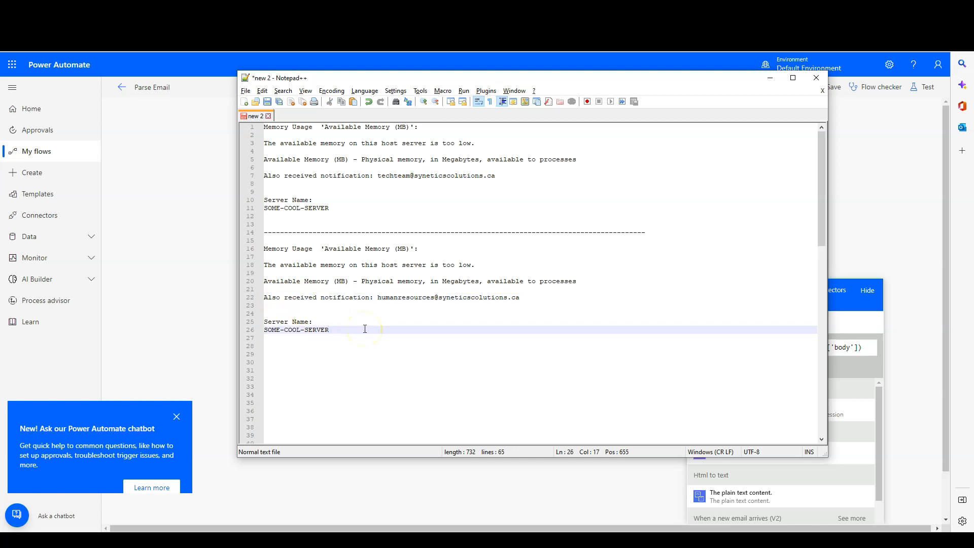
key(Return)
key(Return)
key(Return)
key(Return)
key(Return)
key(Return)
key(Return)
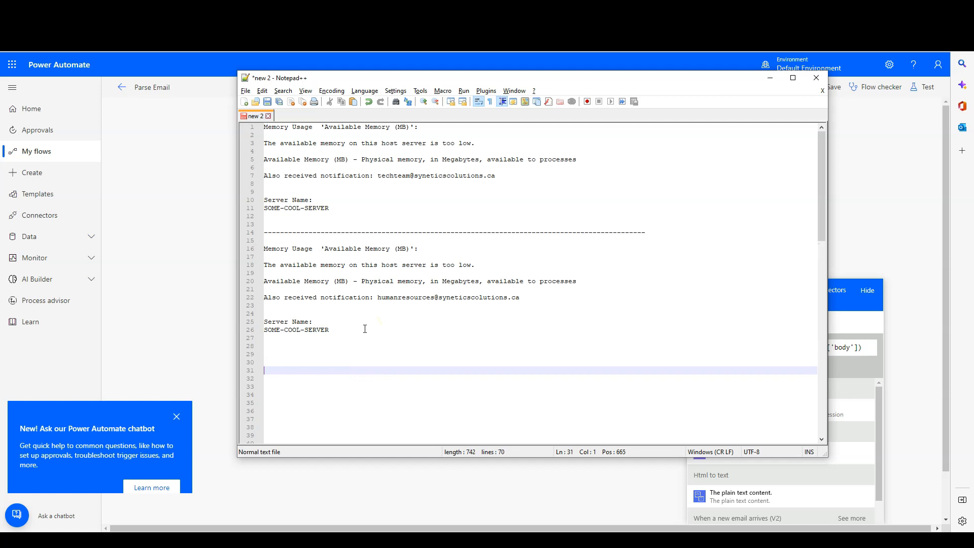
drag(358, 297, 288, 299)
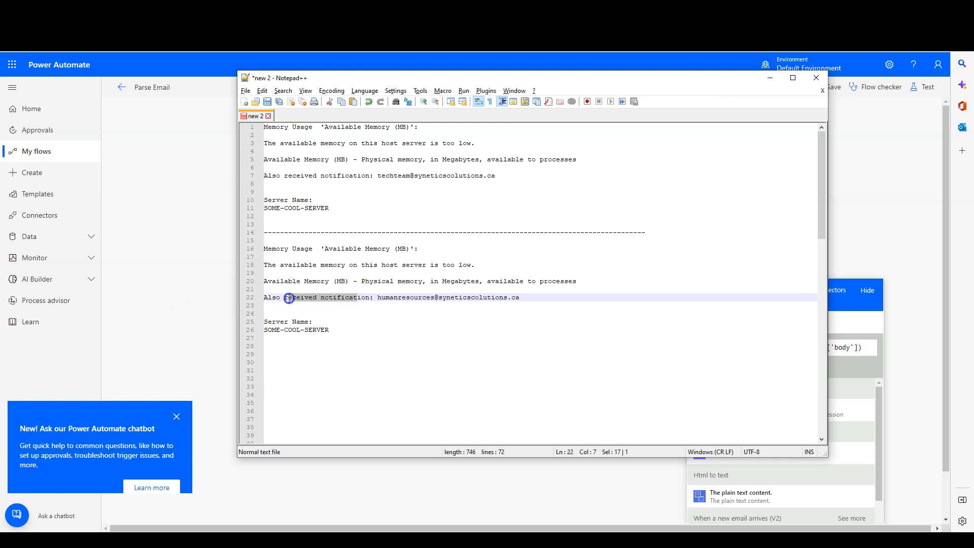
click(323, 370)
key(Return)
key(Return)
key(Return)
text(S)
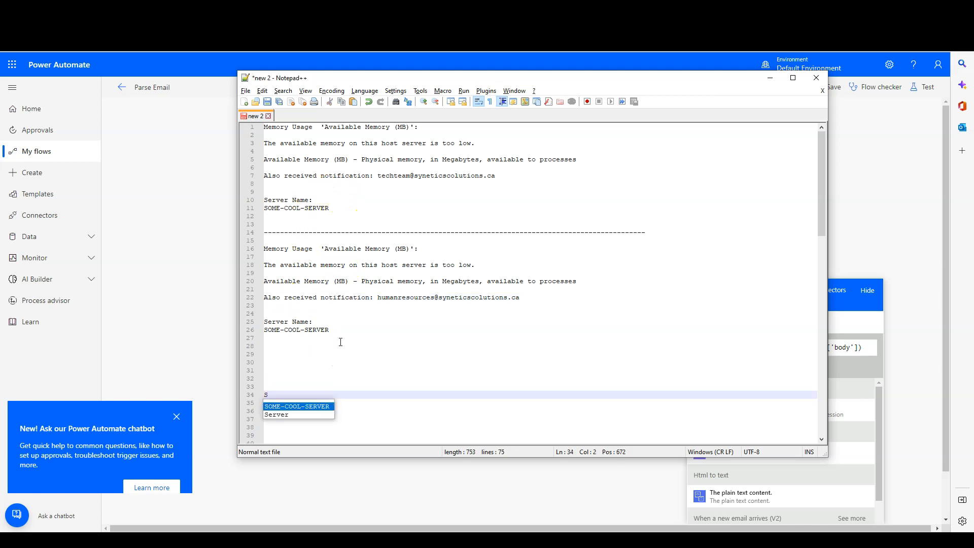
text(ales Report ID:)
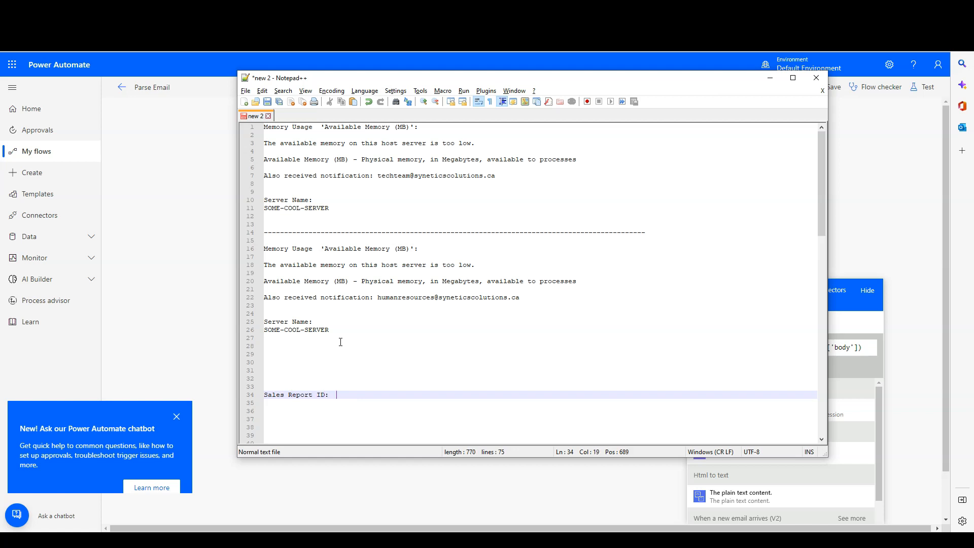
- Enter a second "Sales Report ID:" line with a different sample ID number a few lines below the first
key(Return)
key(Return)
key(Return)
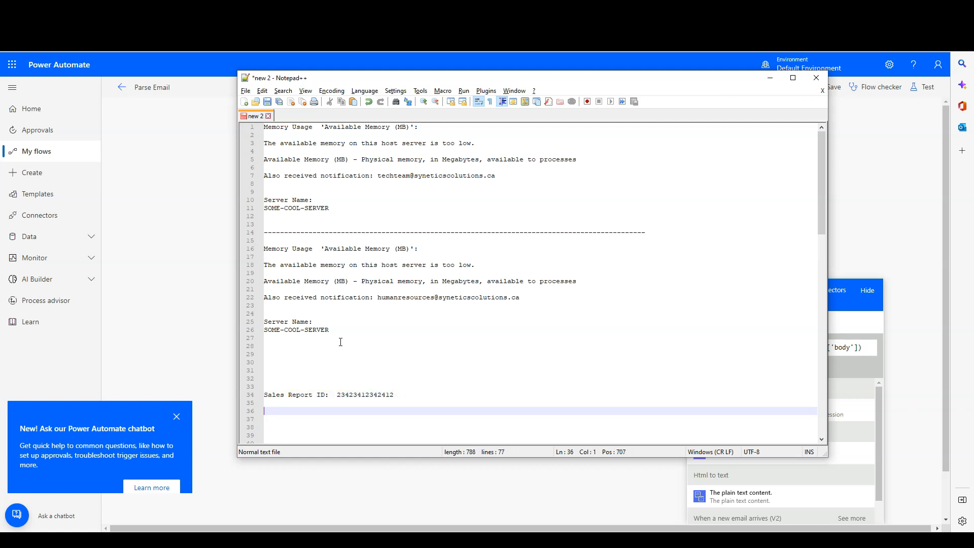
text(Sales )
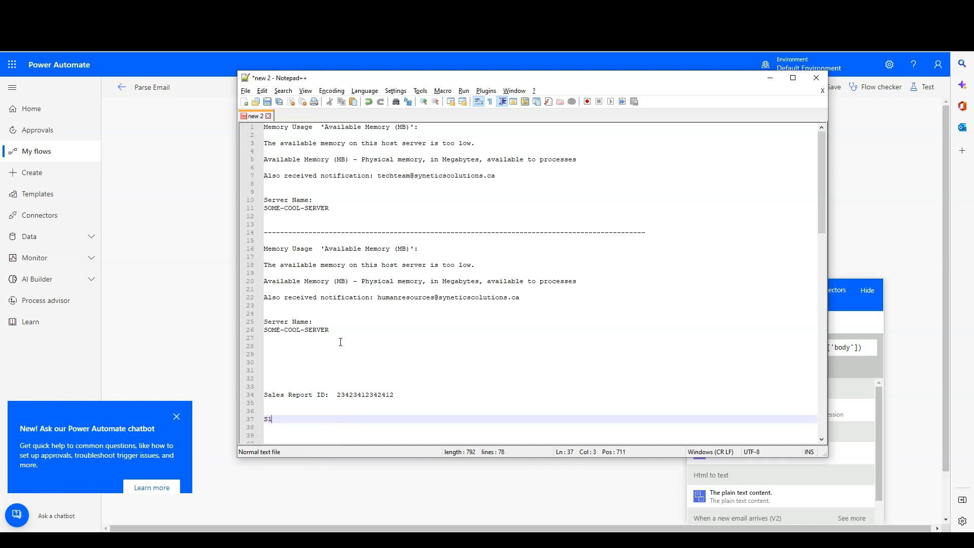
text(Report)
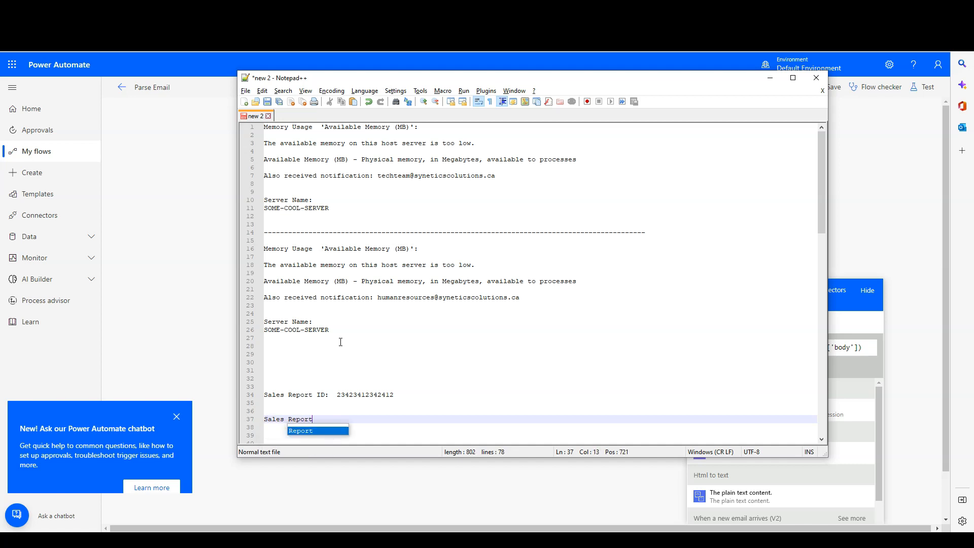
text( ID:)
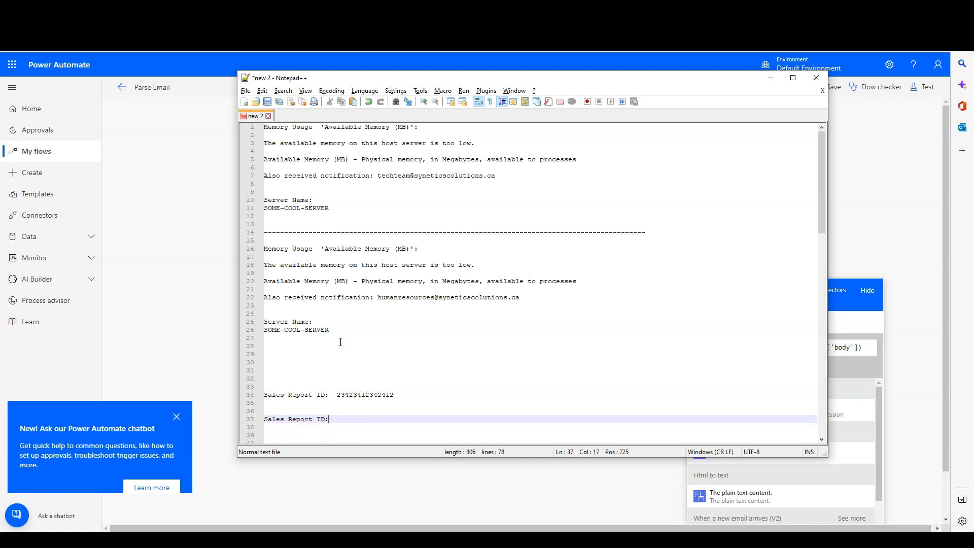
key(ctrl+v)
- Compare the fixed label text in the two Sales Report ID lines and in the first alert's notification line
click(329, 394)
click(406, 418)
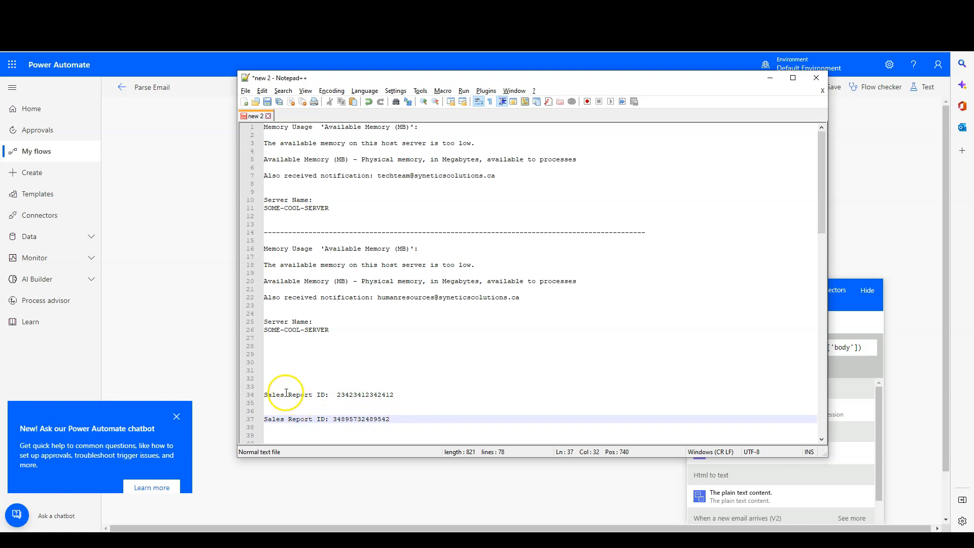
drag(274, 394, 317, 416)
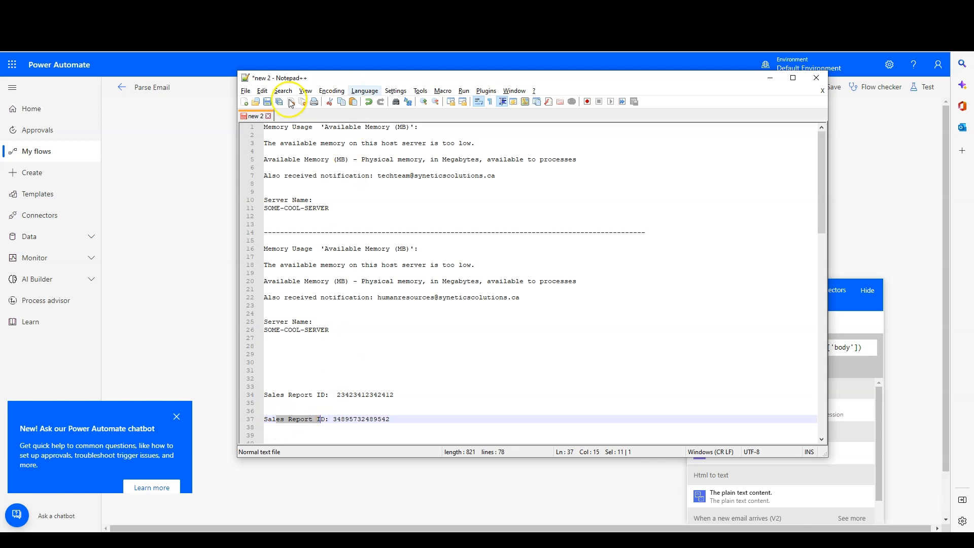
click(340, 176)
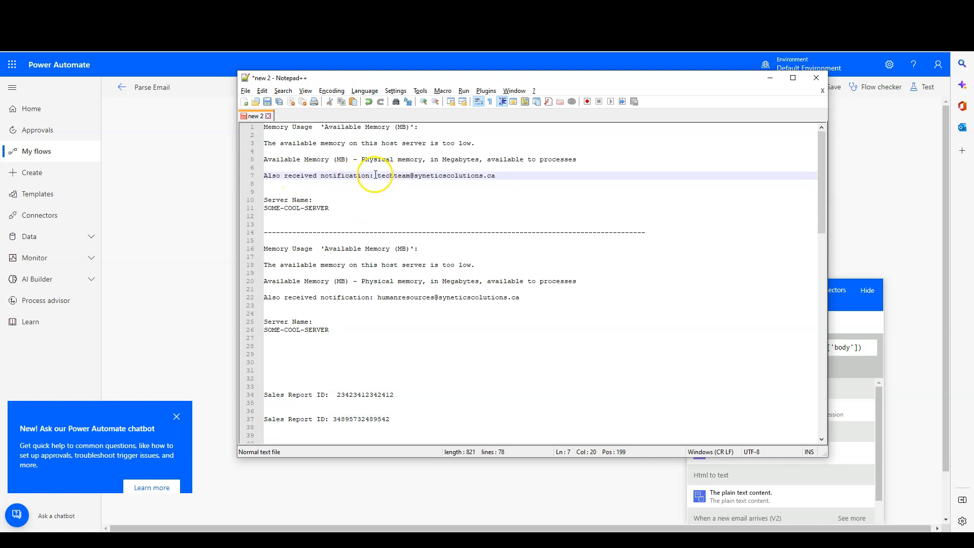
- Copy the first alert's notification label and add 'Also received notification:' as the second argument of the indexOf expression in Power Automate
drag(373, 176, 275, 173)
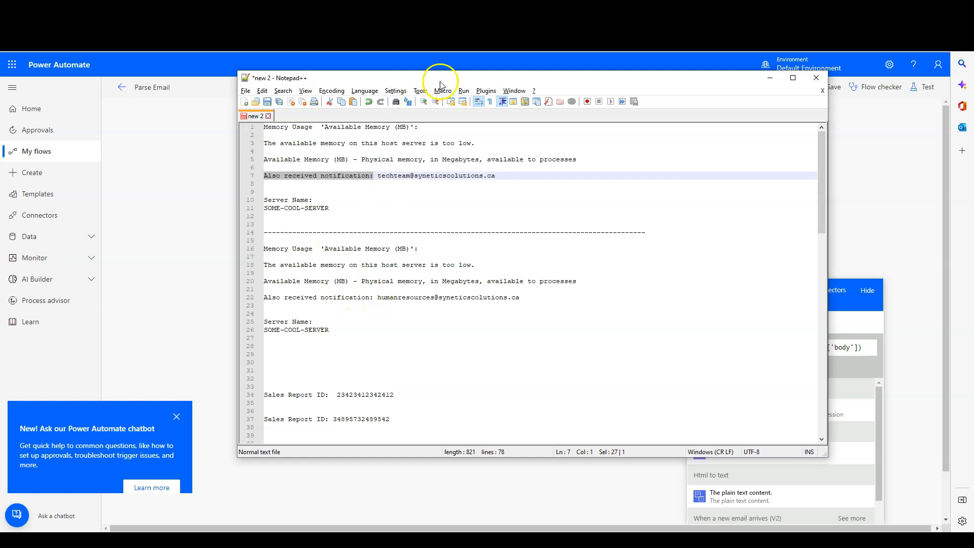
drag(434, 76, 640, 72)
key(alt+Tab)
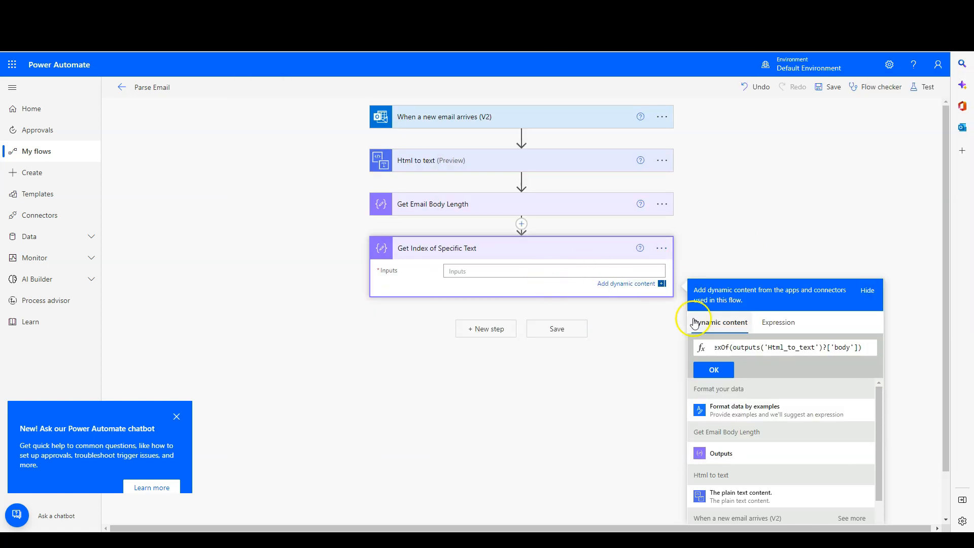
click(858, 348)
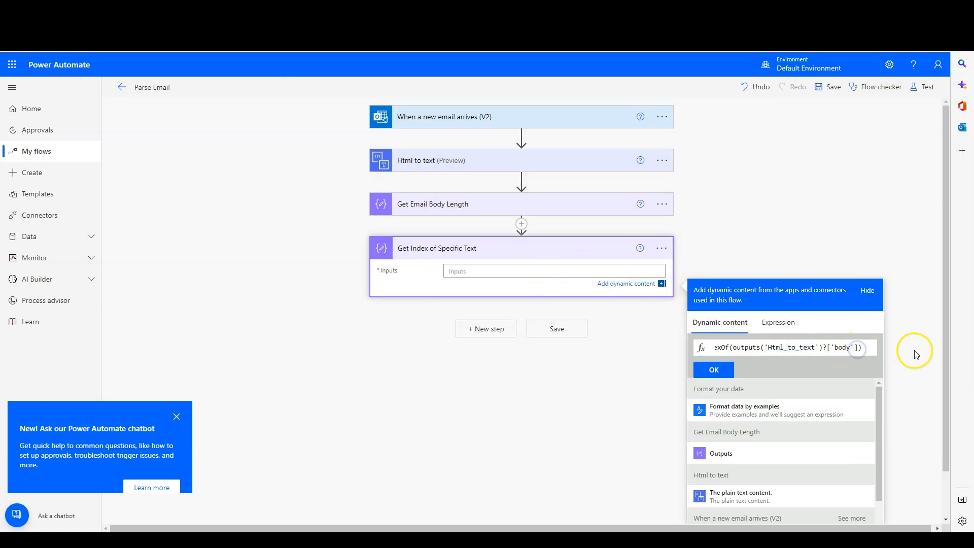
text(,)
text('Also received notification:')
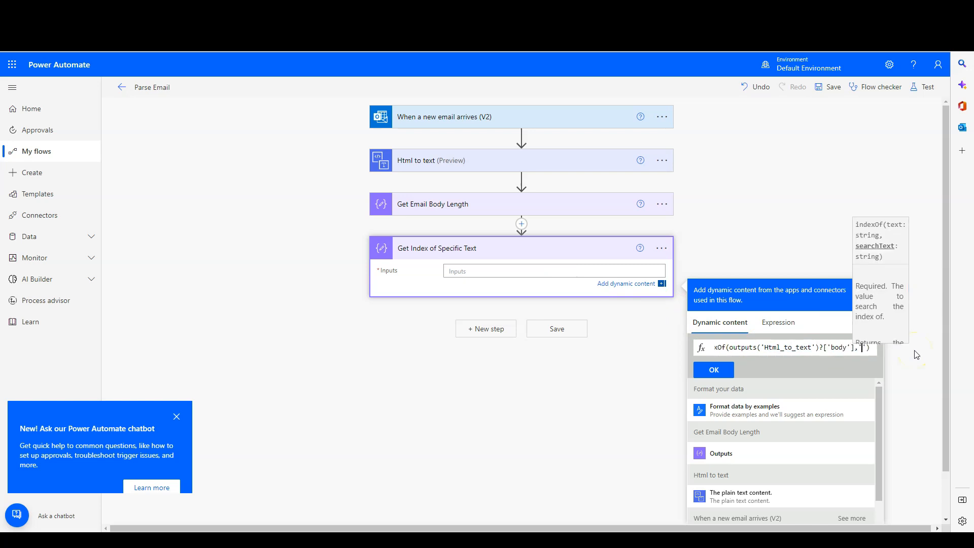
- Check the search text, insert the completed indexOf expression into the Get Index of Specific Text inputs, and save the flow
double_click(838, 349)
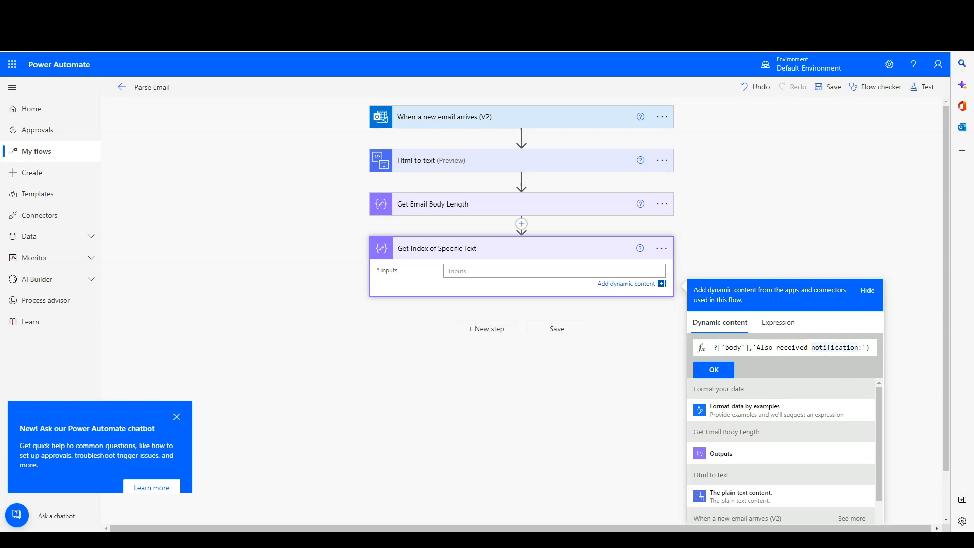
click(793, 373)
click(814, 346)
click(715, 371)
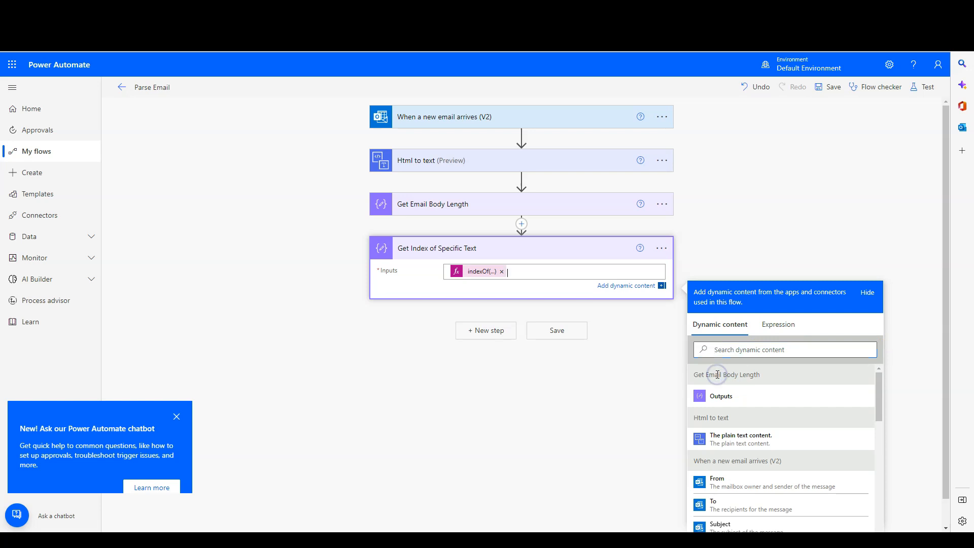
click(842, 86)
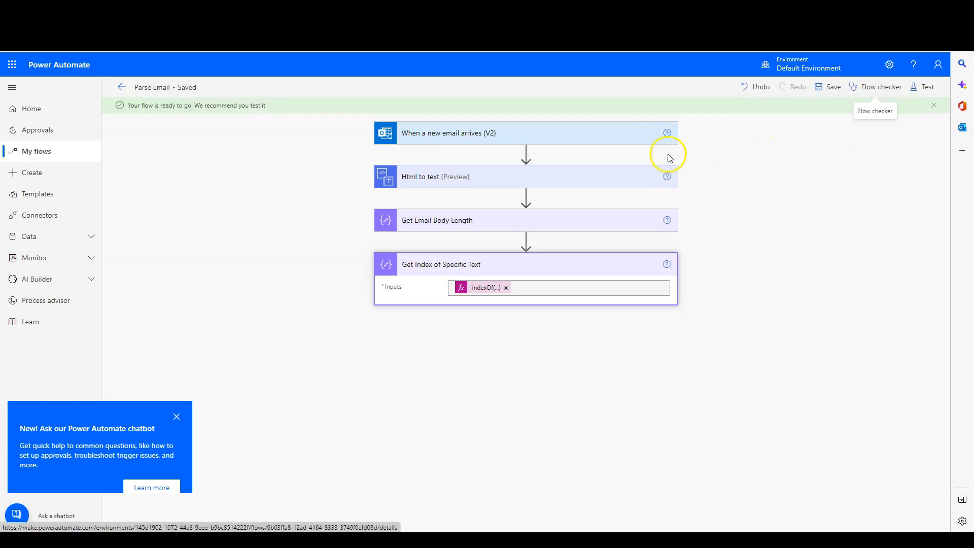
- Test the flow automatically with the most recent Test Succeeded trigger and open the Get Index of Specific Text results
click(941, 86)
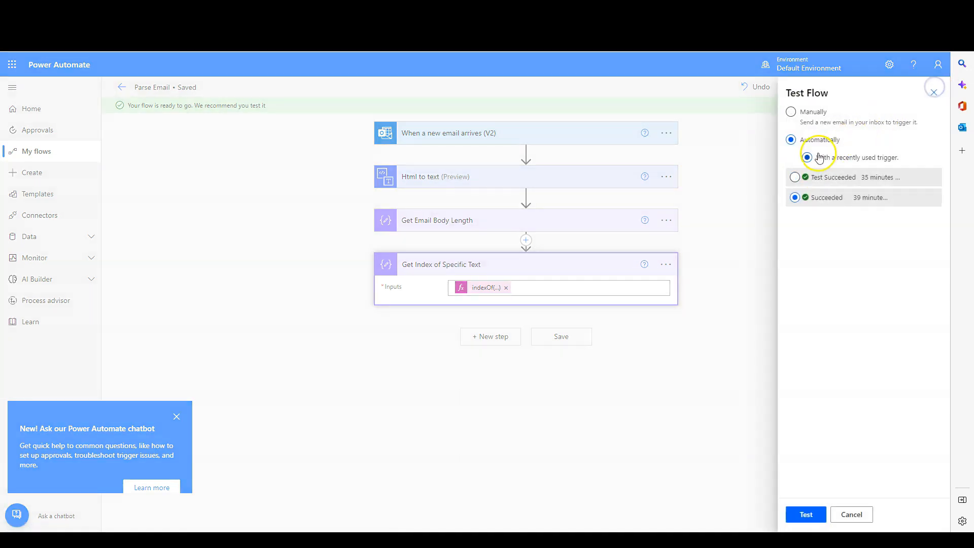
click(795, 177)
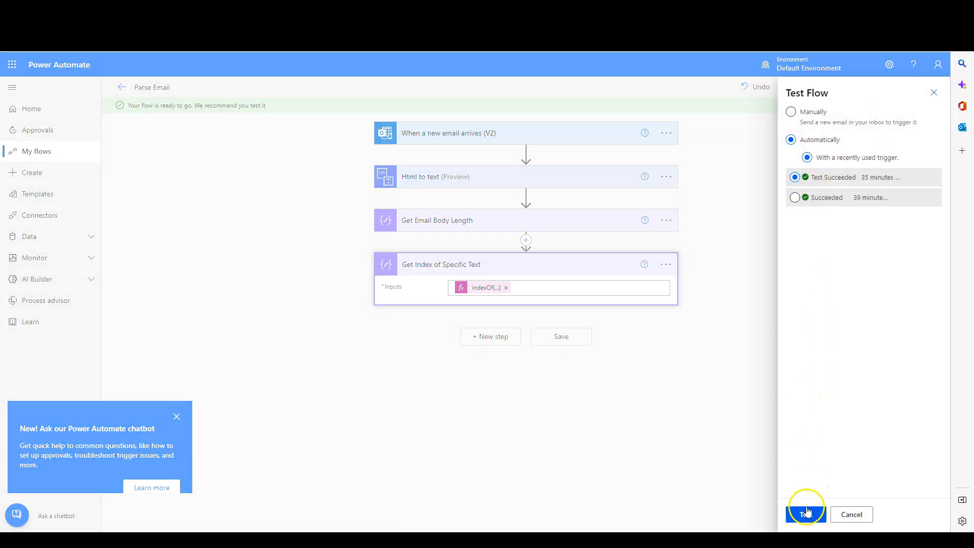
click(806, 514)
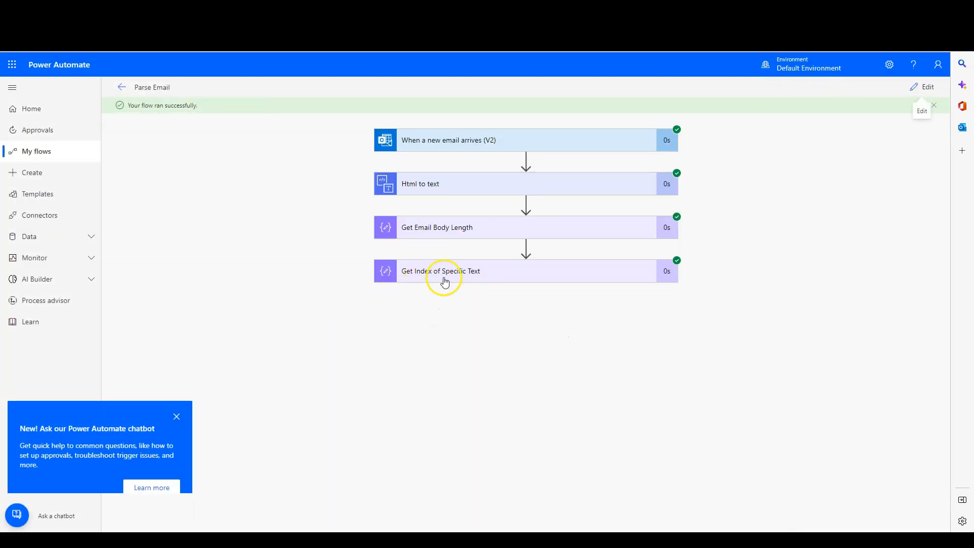
click(606, 273)
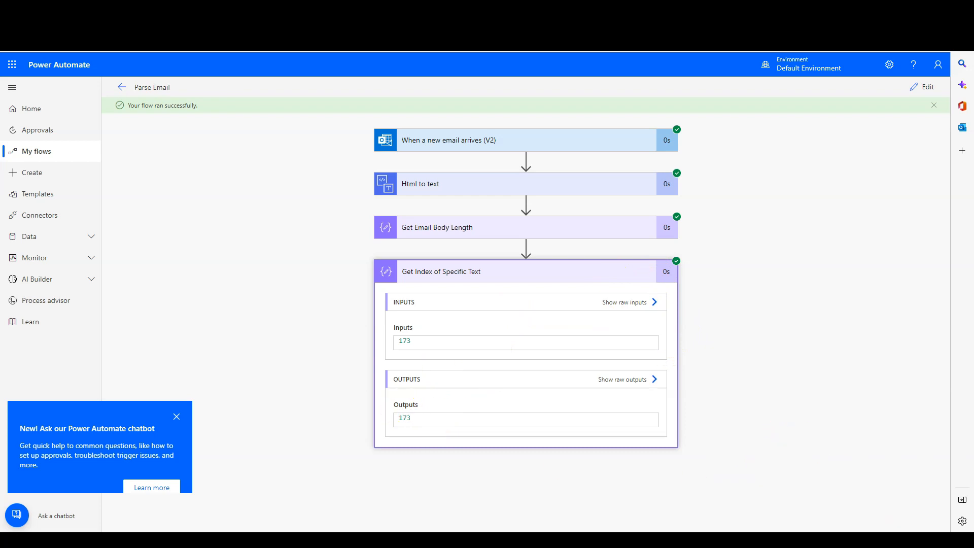
- Bring the Notepad++ sample back over the run results and examine where "Also received notification:" starts and the text preceding it
drag(973, 141, 589, 118)
click(443, 238)
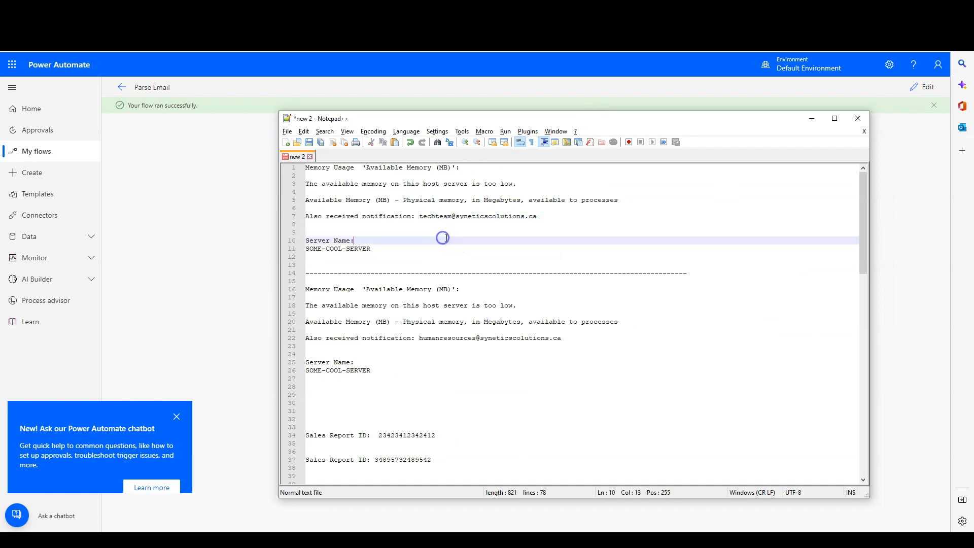
click(308, 215)
click(311, 216)
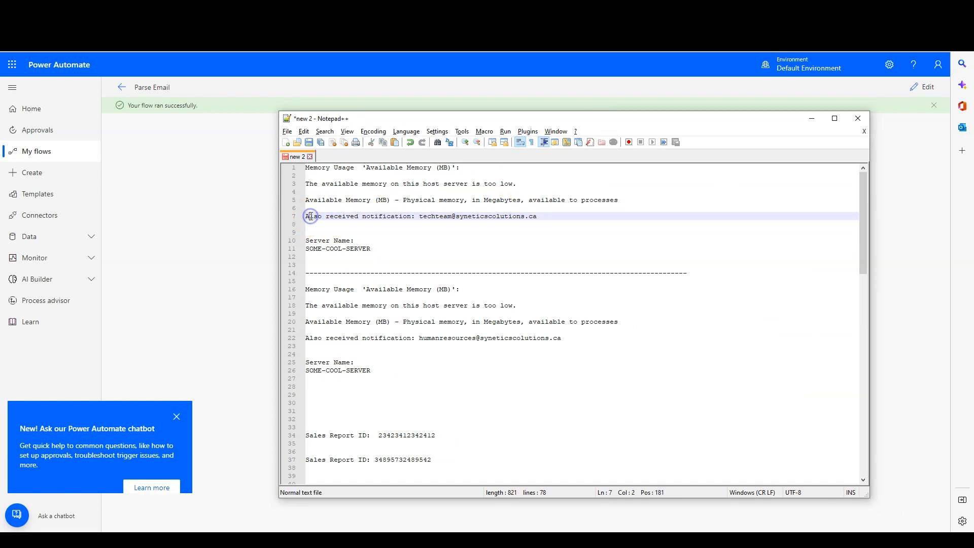
triple_click(311, 216)
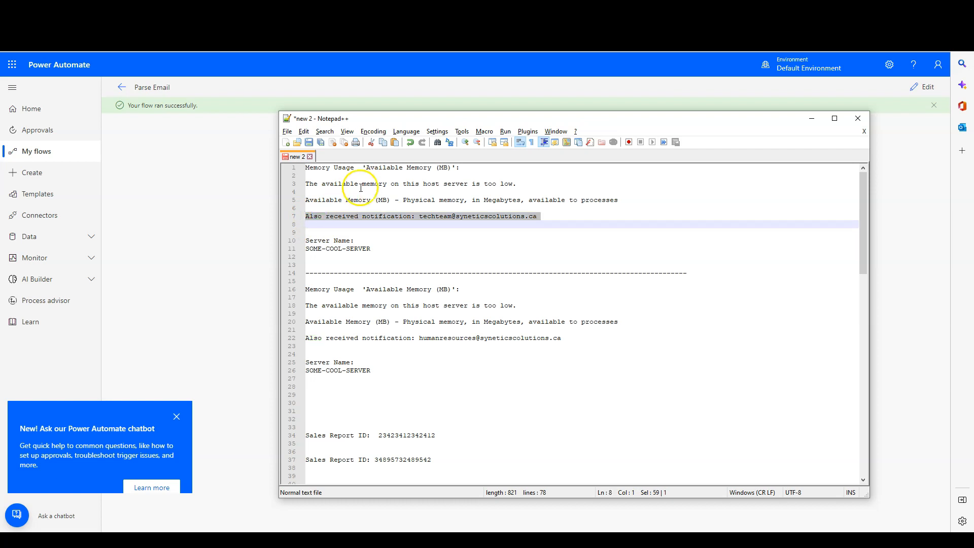
drag(305, 168, 522, 199)
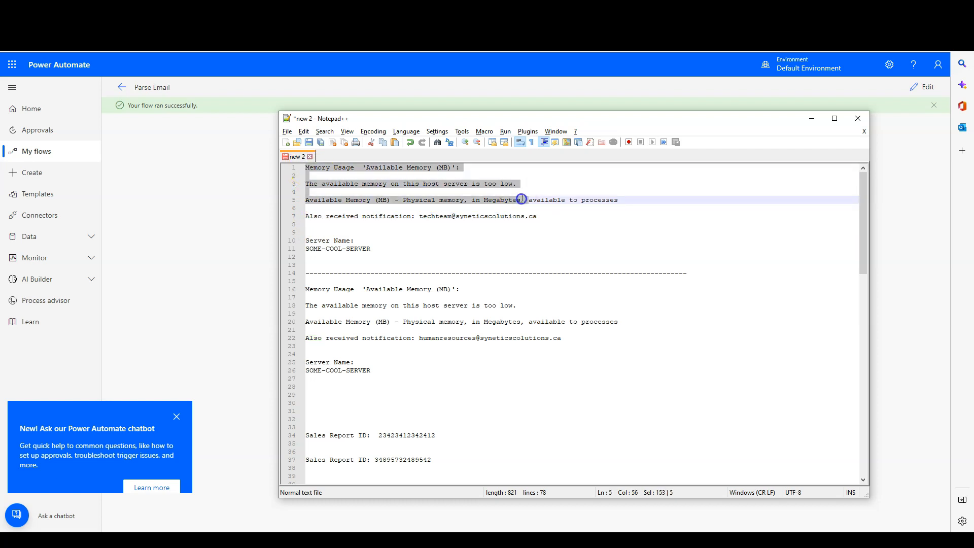
click(591, 223)
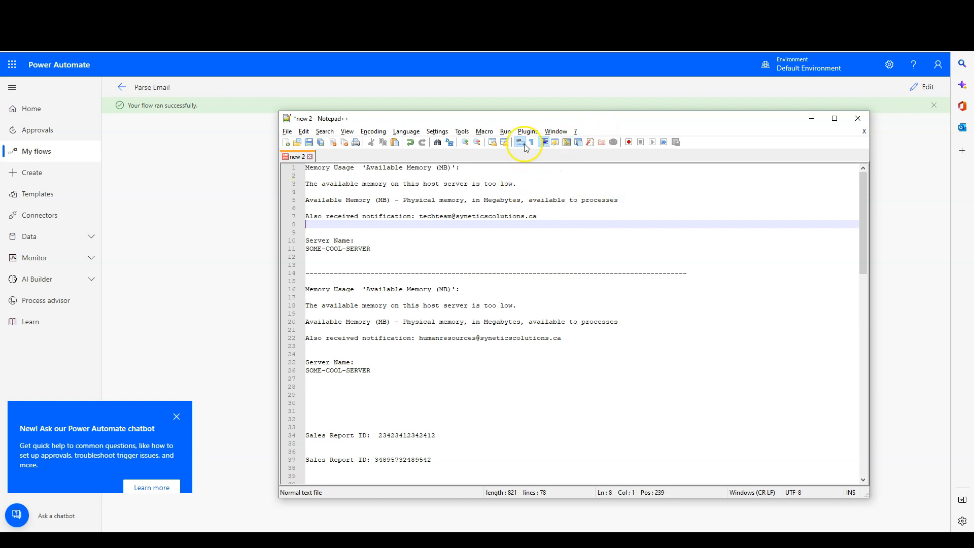
drag(539, 252, 278, 157)
click(376, 209)
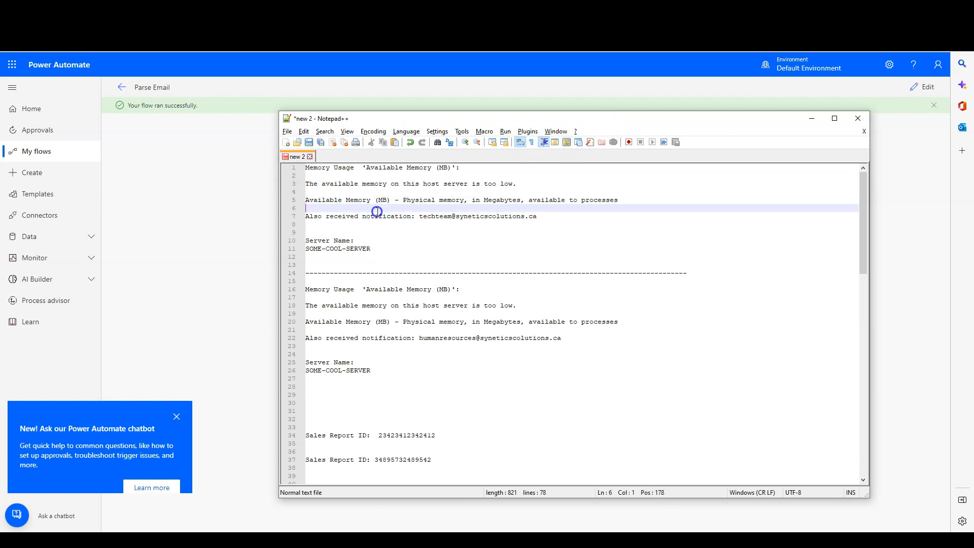
- Examine where the notification label starts and where the address after it begins and ends in the first alert of the Notepad++ sample
click(307, 217)
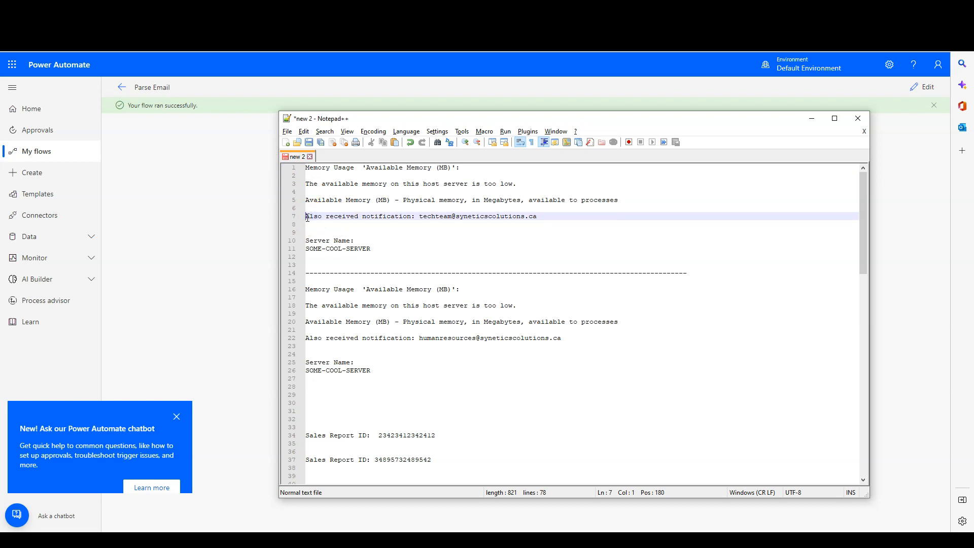
drag(419, 216, 547, 216)
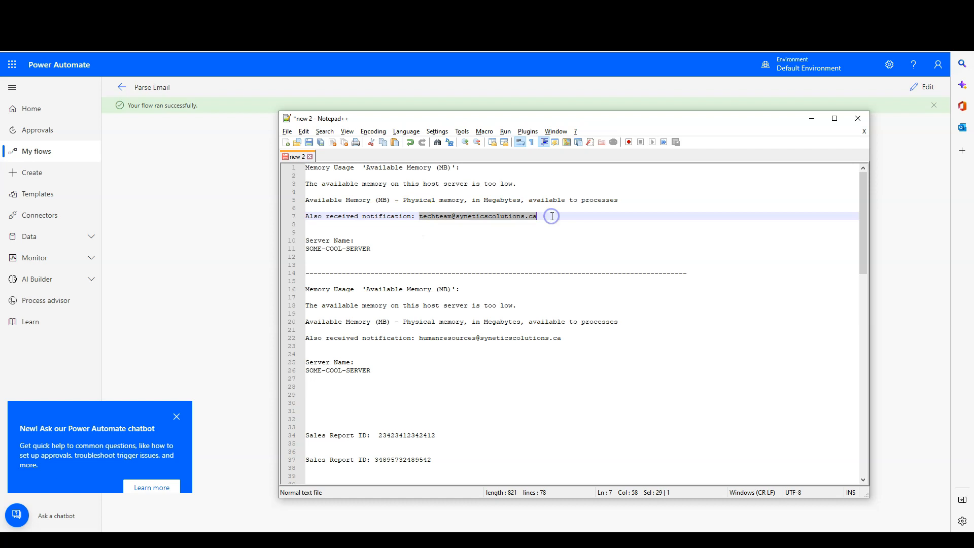
click(552, 217)
drag(495, 123, 624, 126)
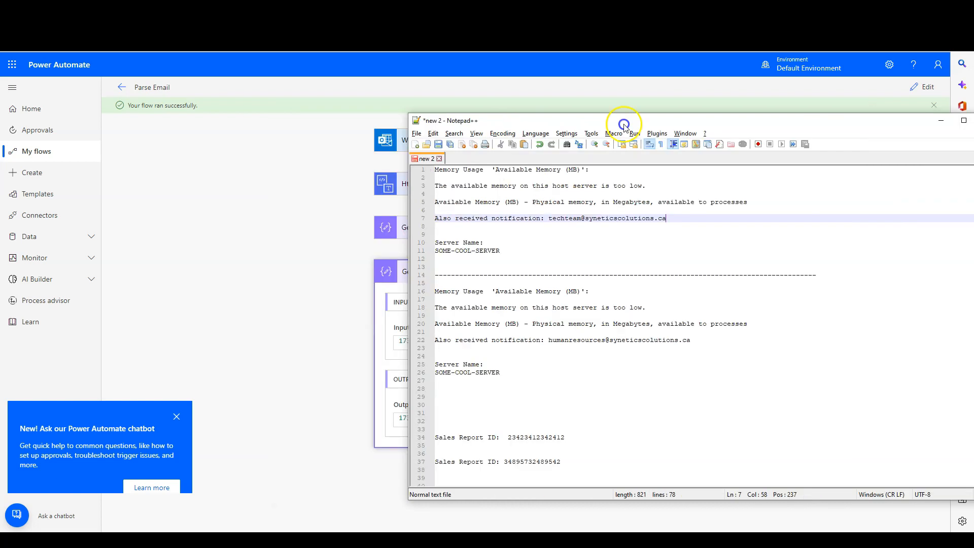
- Return to Power Automate, edit the Parse Email flow and open the indexOf expression of Get Index of Specific Text
key(alt+Tab)
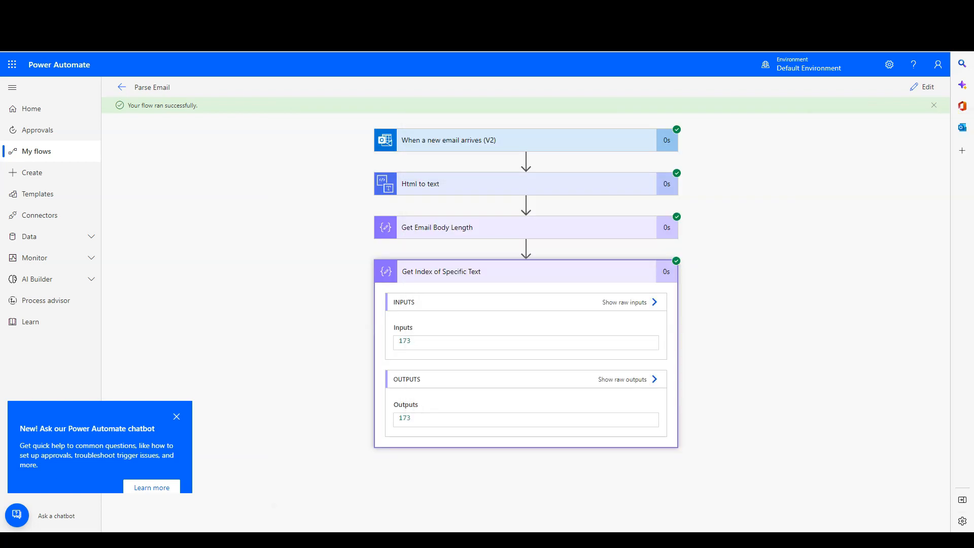
click(923, 87)
click(540, 272)
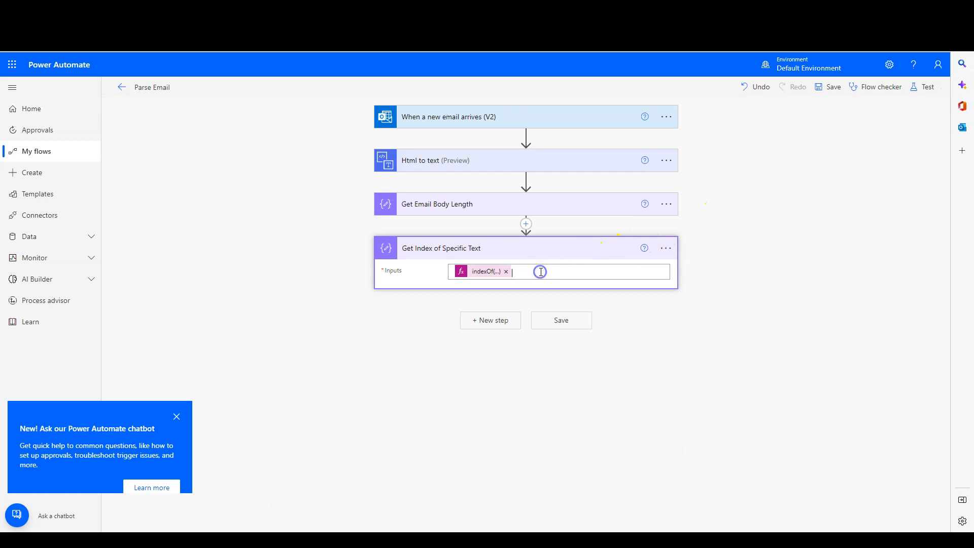
click(472, 272)
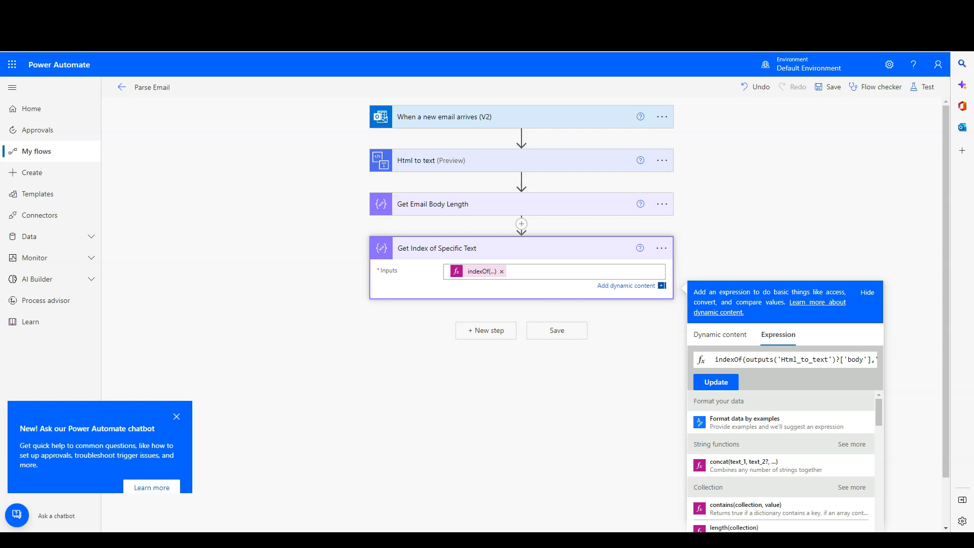
- Switch to the expression functions reference in Chrome, search it for "add" and open the add entry under Math functions
key(alt+Tab)
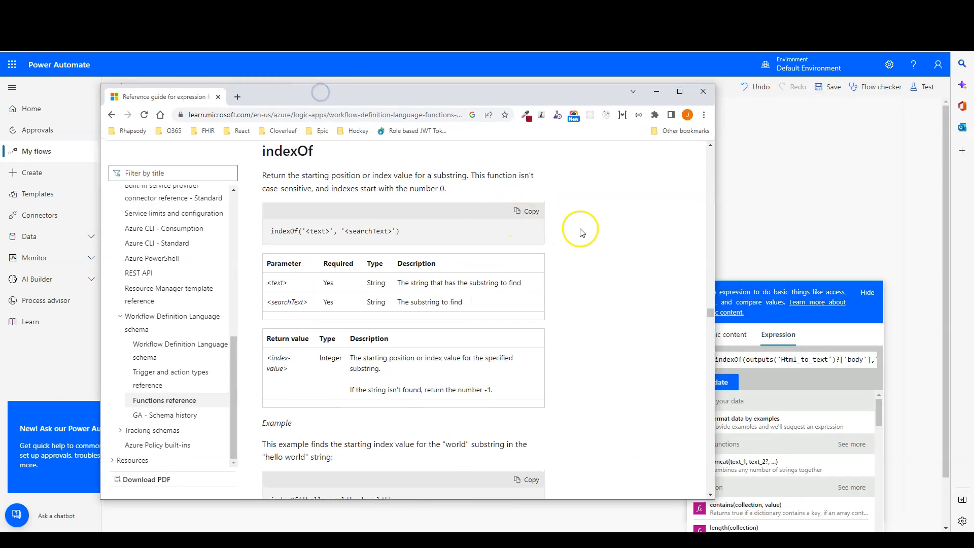
key(ctrl+f)
text(add)
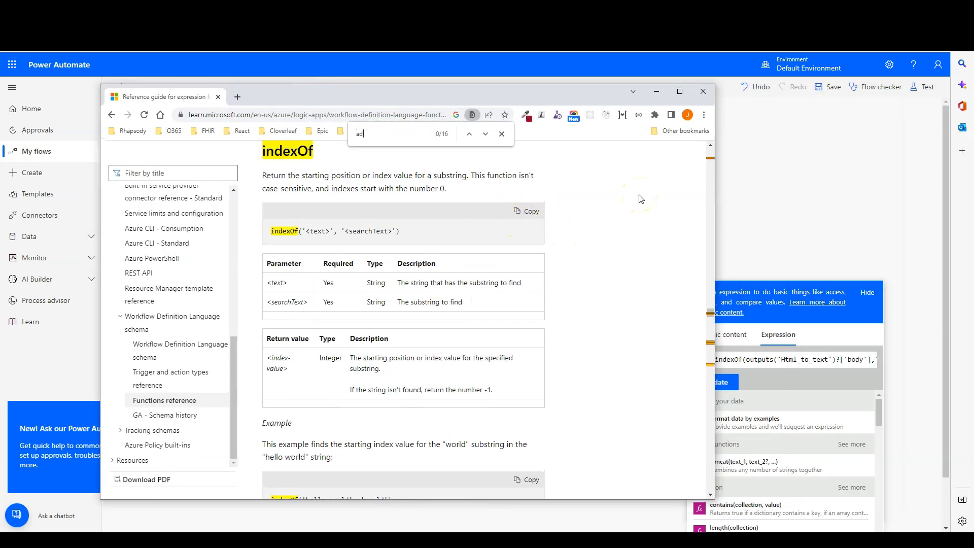
click(485, 134)
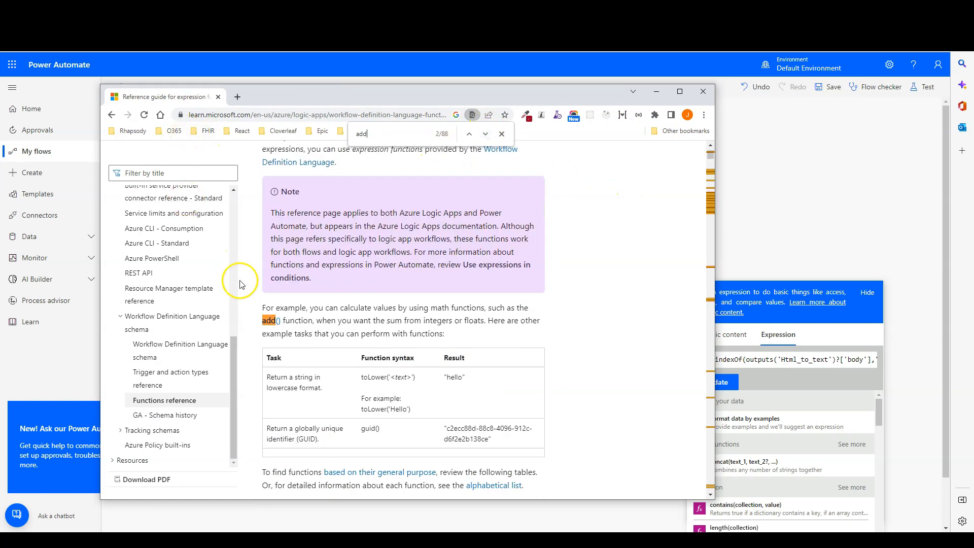
click(113, 115)
click(374, 141)
key(Return)
key(Return)
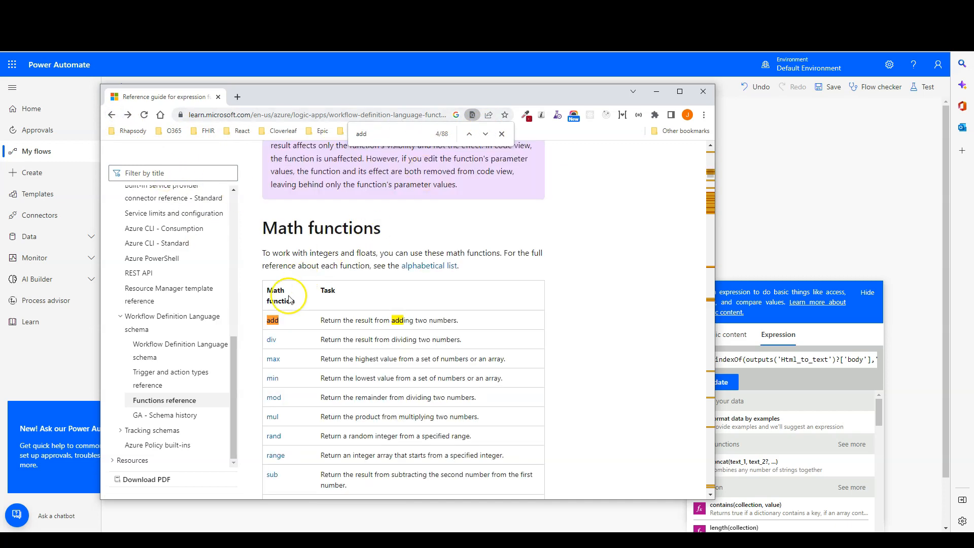
click(272, 320)
click(298, 294)
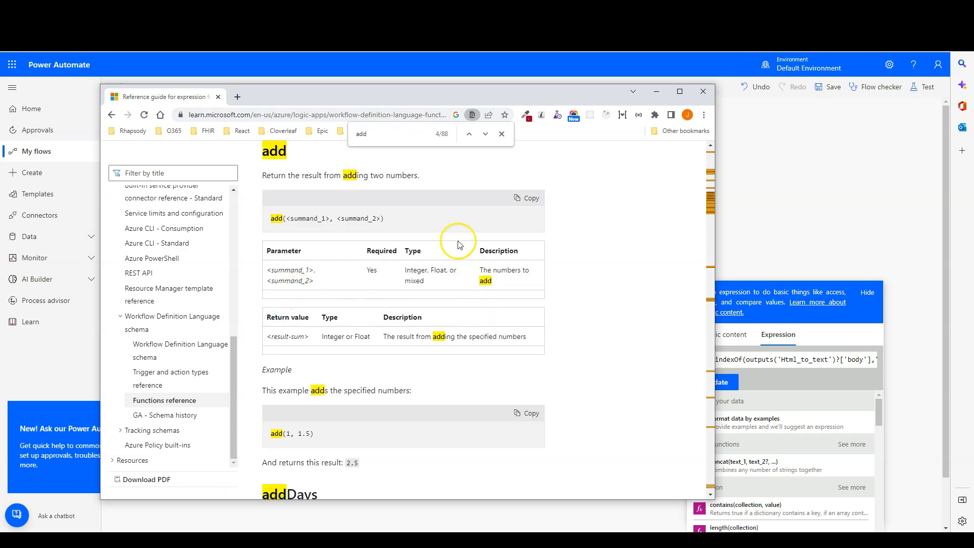
- Examine the add function's syntax and its two summand parameters, and move the reference window off the flow
click(501, 134)
click(629, 246)
click(313, 217)
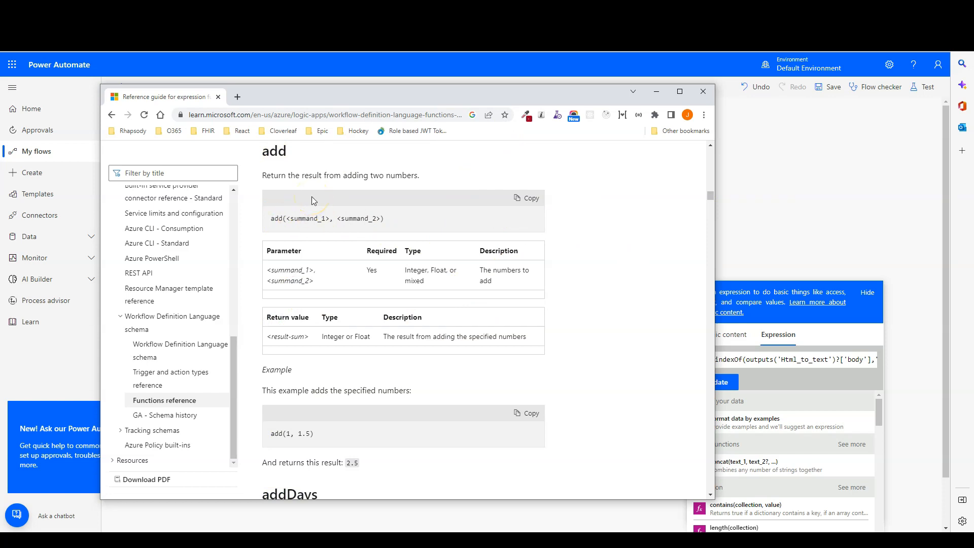
drag(271, 223, 335, 219)
click(304, 218)
drag(290, 218, 369, 219)
drag(337, 94, 973, 66)
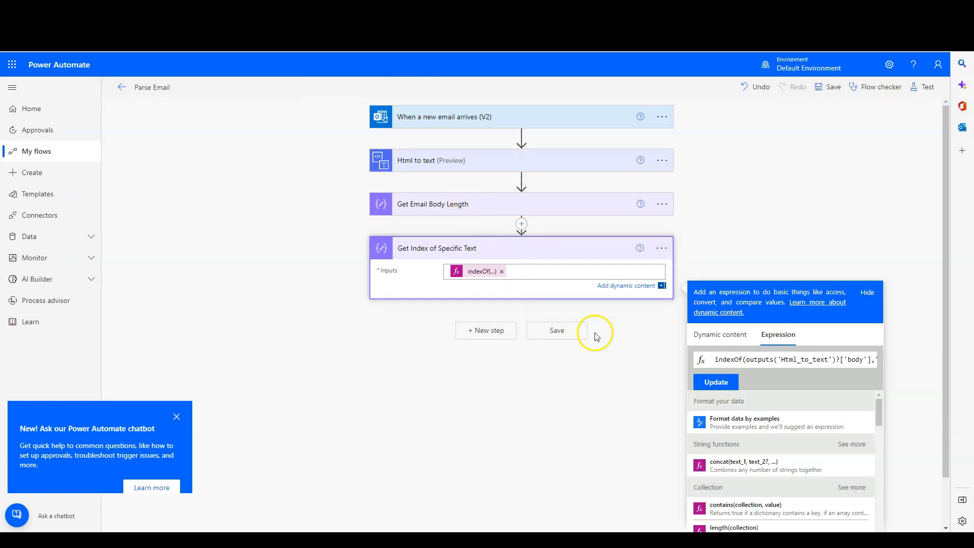
click(789, 360)
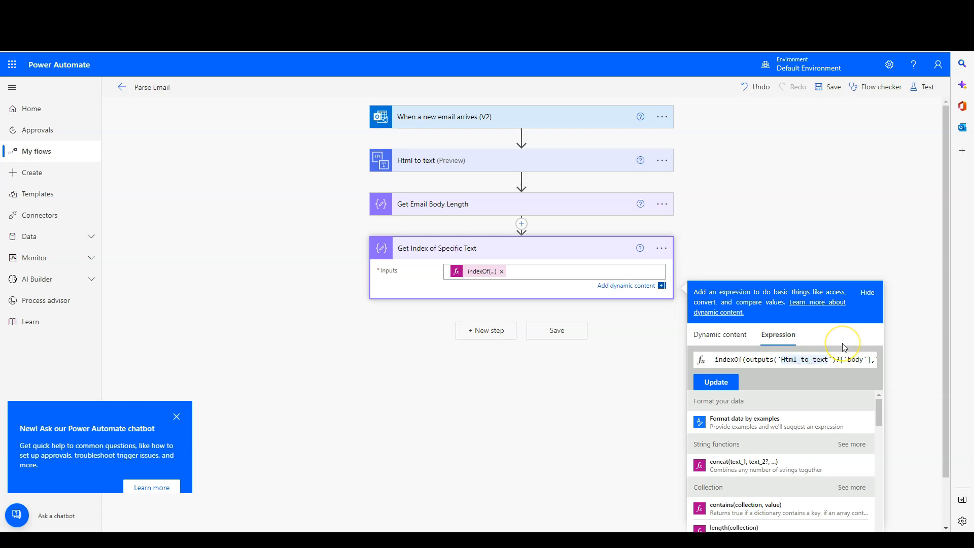
key(Left)
key(Left)
key(Left)
key(Left)
key(Left)
key(Left)
key(Left)
key(Left)
key(Left)
key(Left)
key(Left)
key(Left)
key(Left)
key(Left)
key(Left)
key(Left)
key(Left)
key(Left)
key(Left)
key(Left)
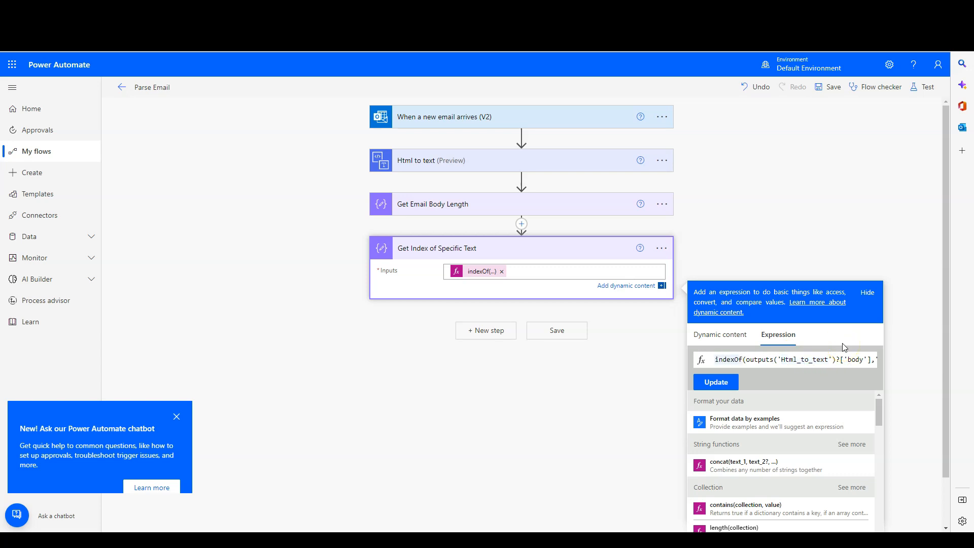
text(add)
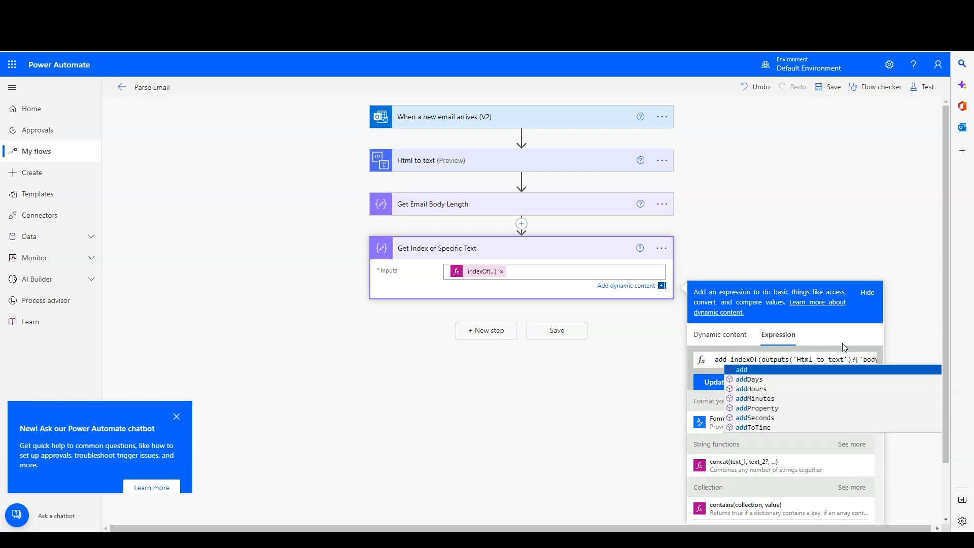
key(Escape)
text(()
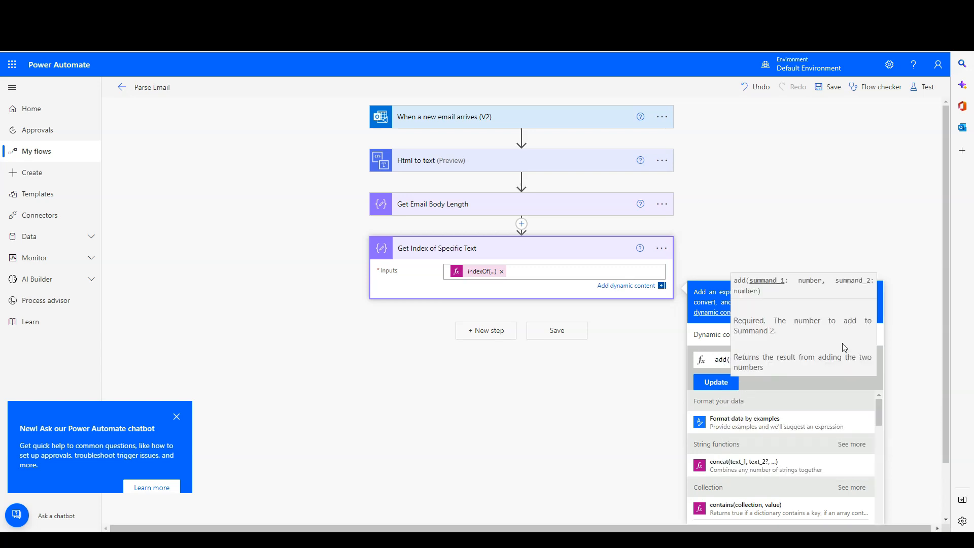
click(619, 392)
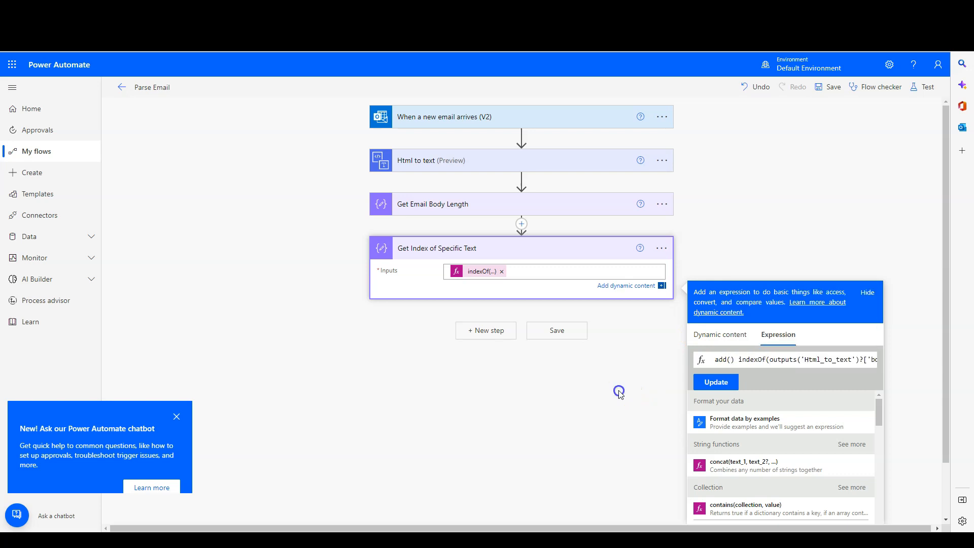
- Reopen the Get Index of Specific Text expression and wrap the whole indexOf call in an add() function
click(532, 273)
click(468, 274)
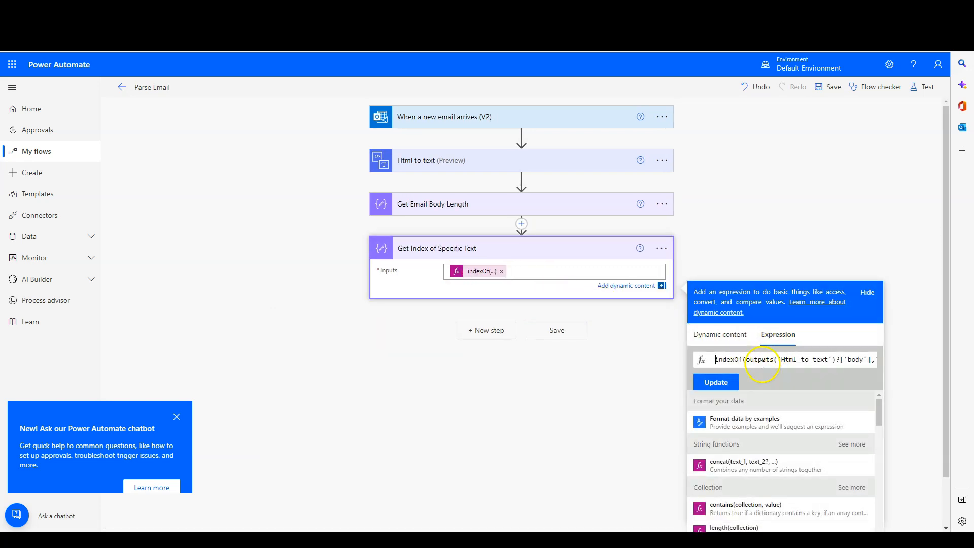
text(add)
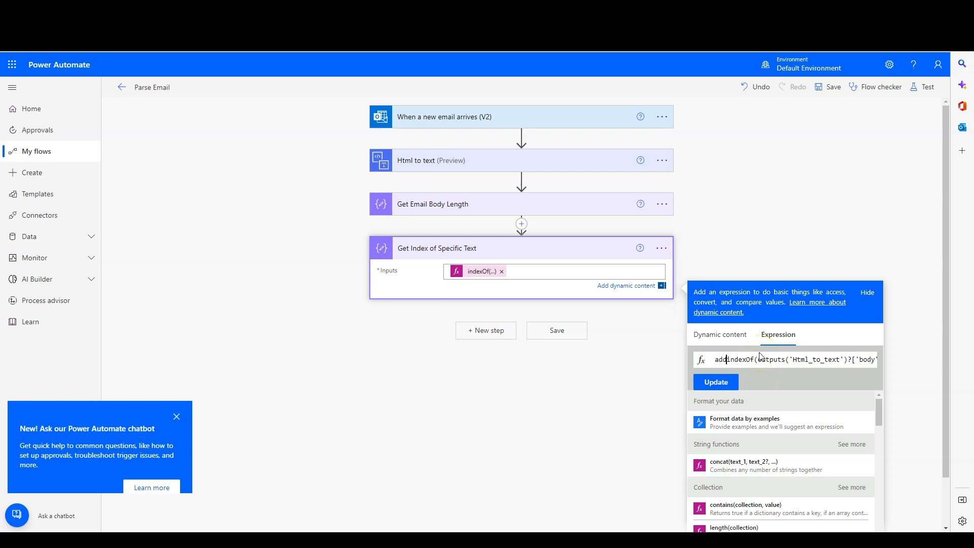
text(()
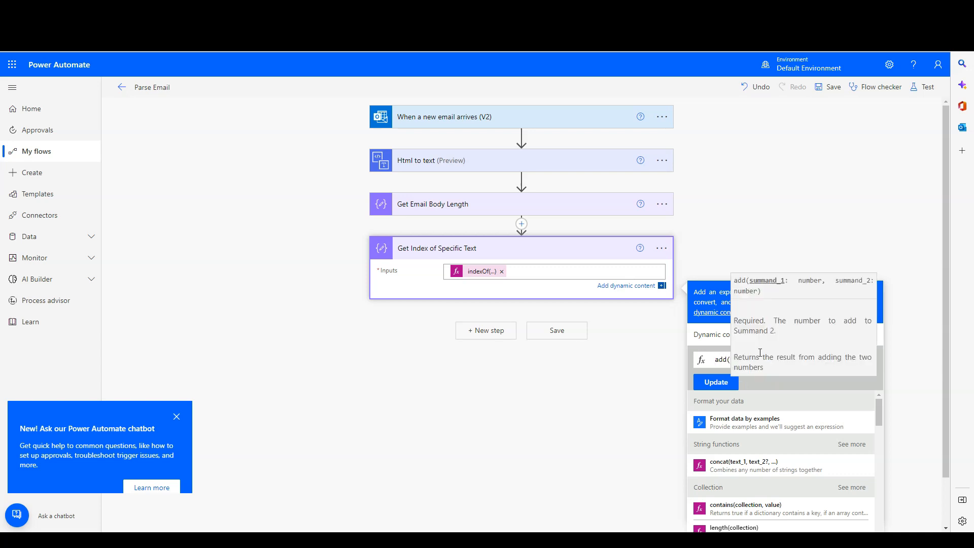
click(719, 358)
click(733, 357)
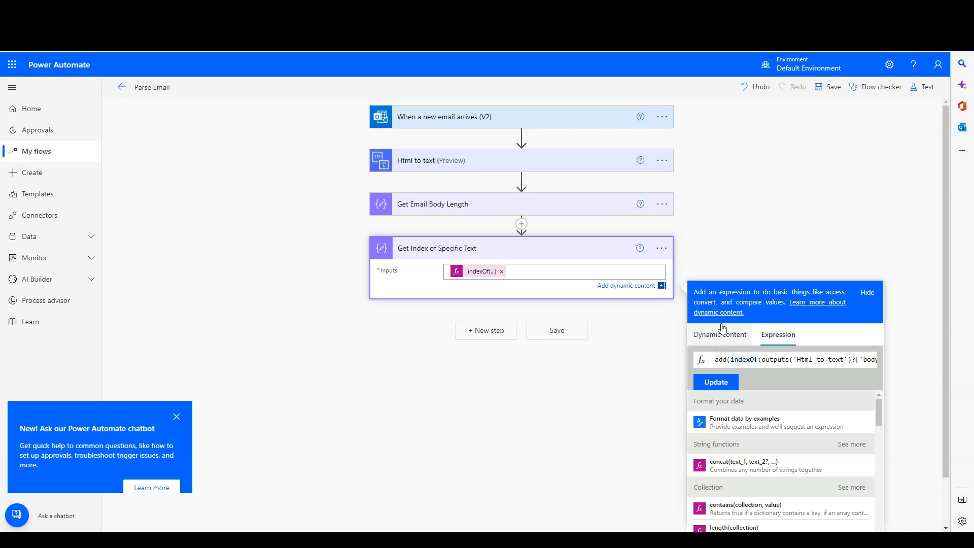
key(Right)
key(Right)
key(Right)
key(Right)
key(Right)
key(Right)
key(Right)
key(Right)
key(Right)
key(Right)
key(Right)
key(Right)
key(Right)
key(Right)
key(Right)
key(Right)
key(Right)
key(Right)
key(Right)
key(Right)
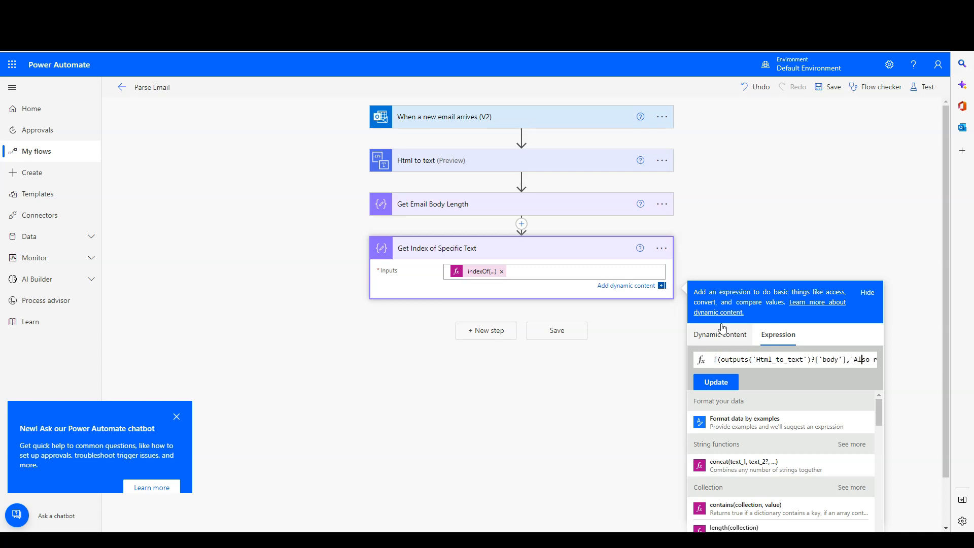
text())
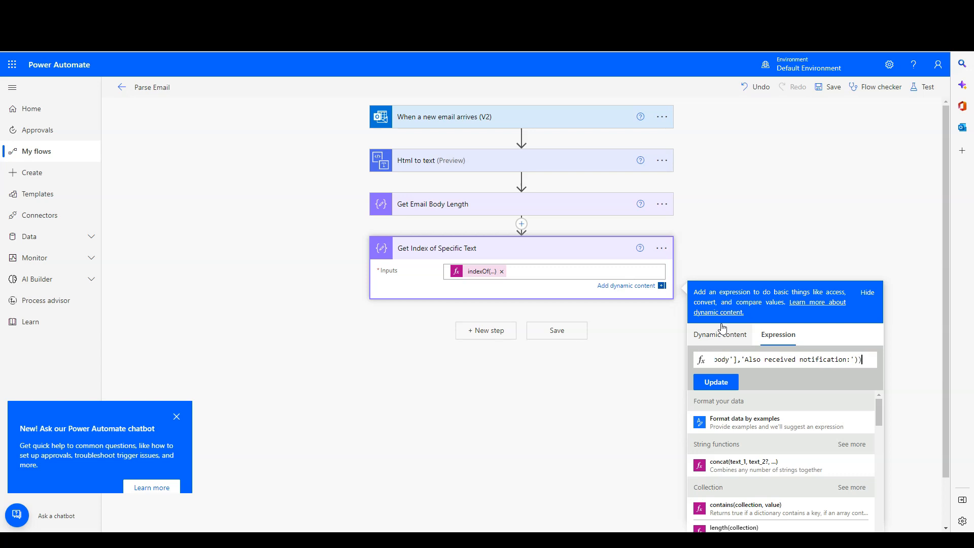
- Review the wrapped expression from its start and compare it with the first summand in the add function's reference syntax
key(Left)
key(Left)
key(Left)
key(Left)
key(Left)
key(Left)
key(Left)
key(Left)
key(Left)
key(Left)
key(Left)
key(Left)
key(Left)
key(Left)
key(Left)
key(Left)
key(Left)
key(Left)
key(Left)
key(Left)
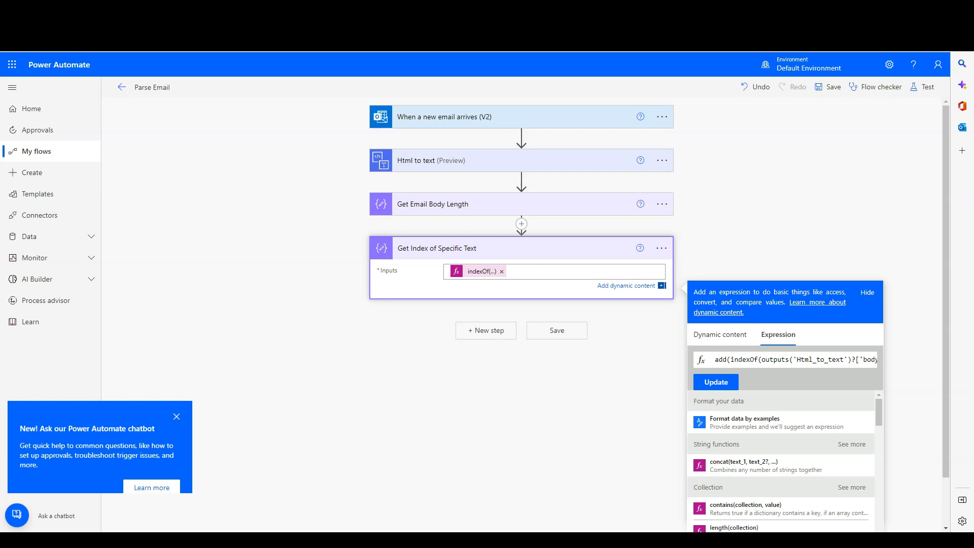
drag(972, 61, 582, 76)
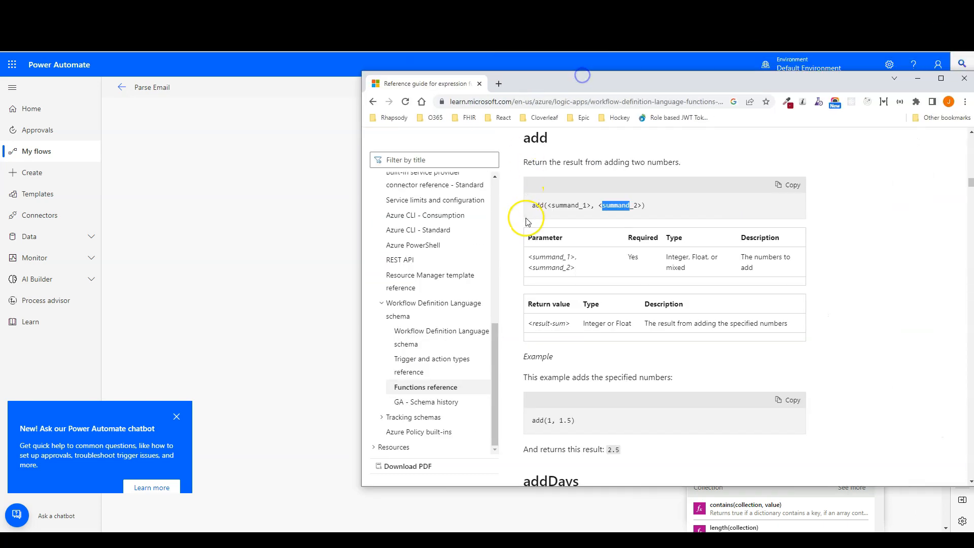
drag(551, 205, 587, 206)
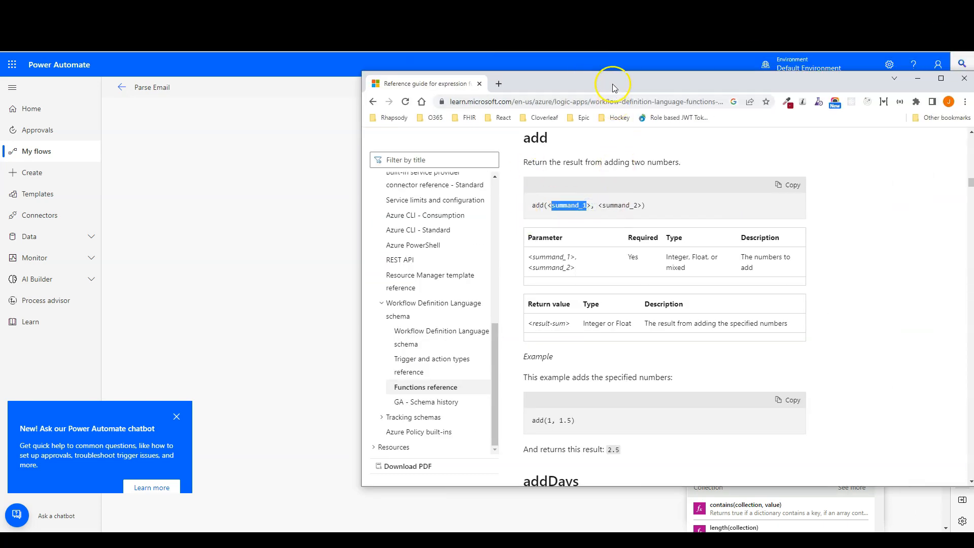
drag(613, 85, 972, 88)
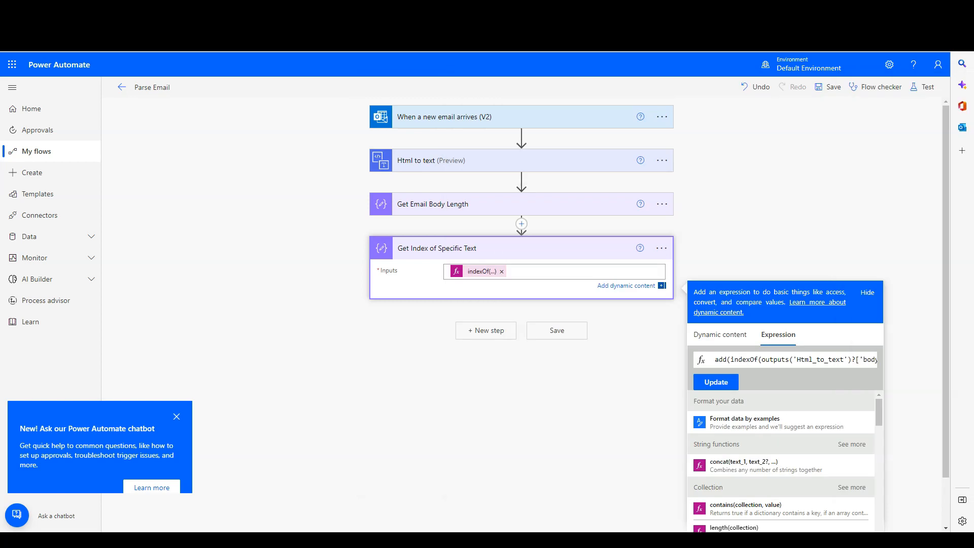
- Add a comma after the indexOf call, before the final closing parenthesis, to separate the second argument of add
click(764, 358)
key(Right)
key(Right)
key(Right)
key(Right)
key(Right)
key(Right)
key(Right)
key(Right)
key(Right)
key(Right)
key(Right)
key(Right)
key(Right)
key(Right)
key(Right)
key(Right)
key(Right)
key(Right)
key(Right)
key(Right)
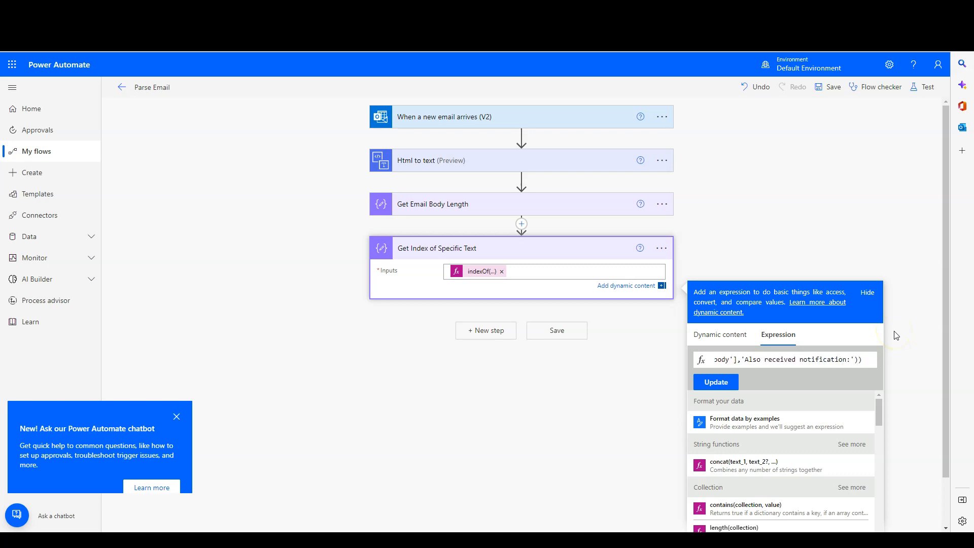
text(,)
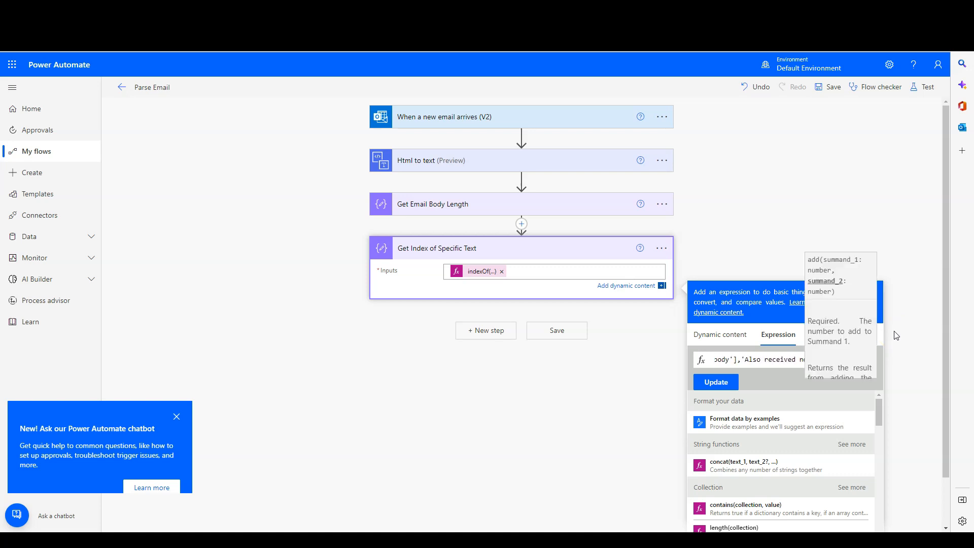
click(781, 359)
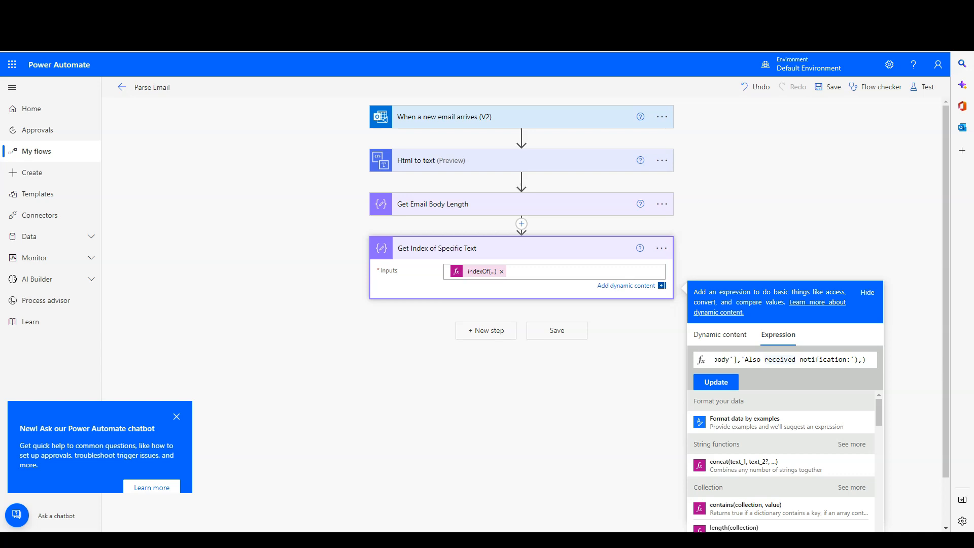
- Bring up the Notepad++ sample and check the length of the first alert's "Also received notification:" label
key(alt+Tab)
click(345, 250)
key(Up)
click(164, 259)
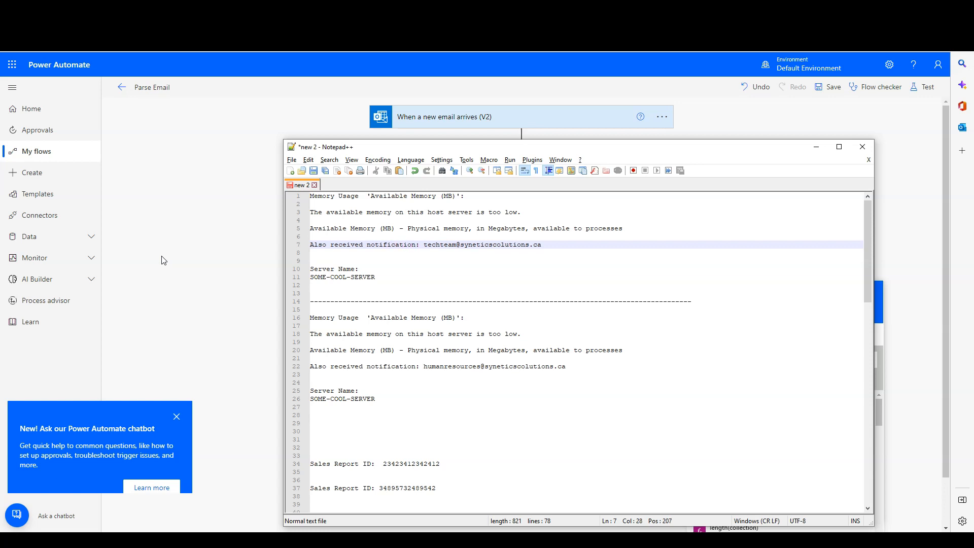
- Return to the expression, enter 27 as the second argument of add and update the Get Index of Specific Text inputs
click(444, 136)
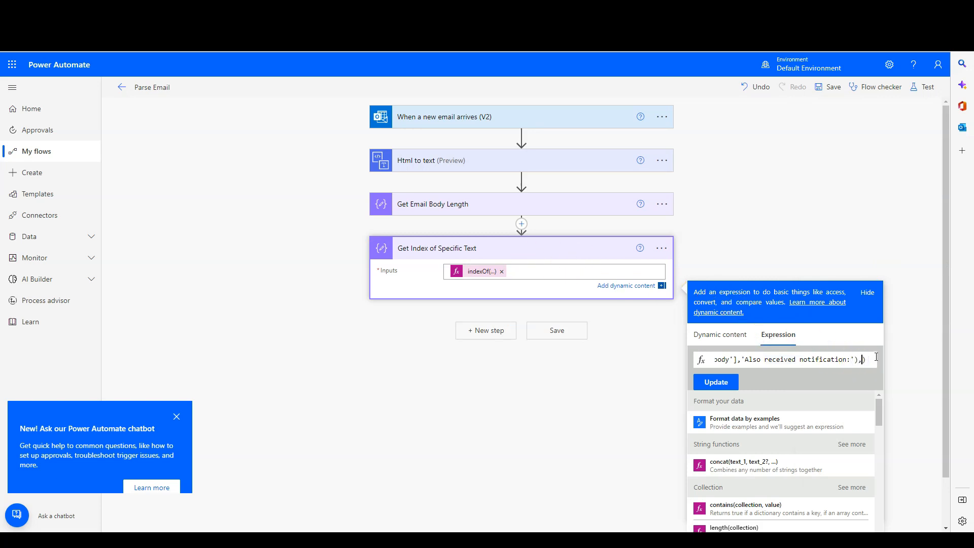
text(27)
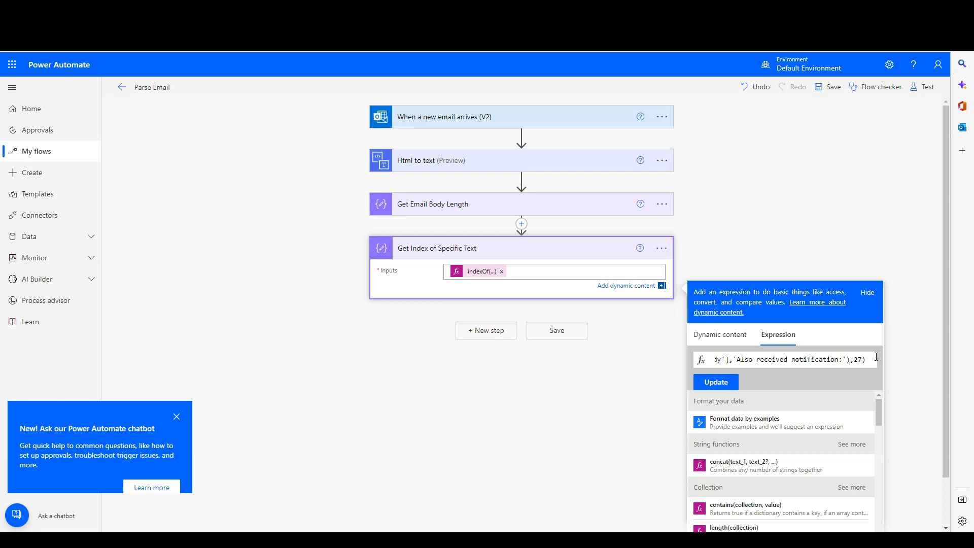
click(716, 385)
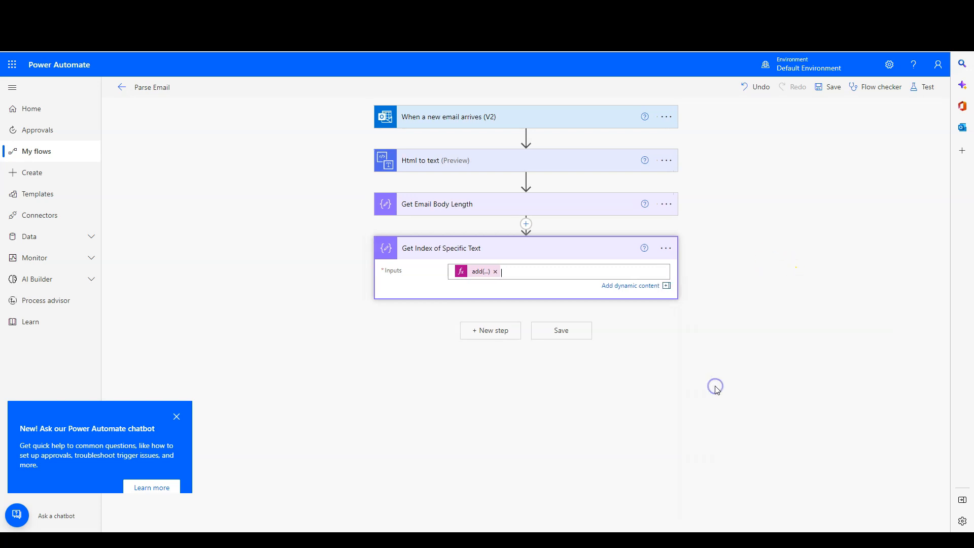
- Save the flow and test it automatically with the most recent successful test run as the trigger
click(826, 95)
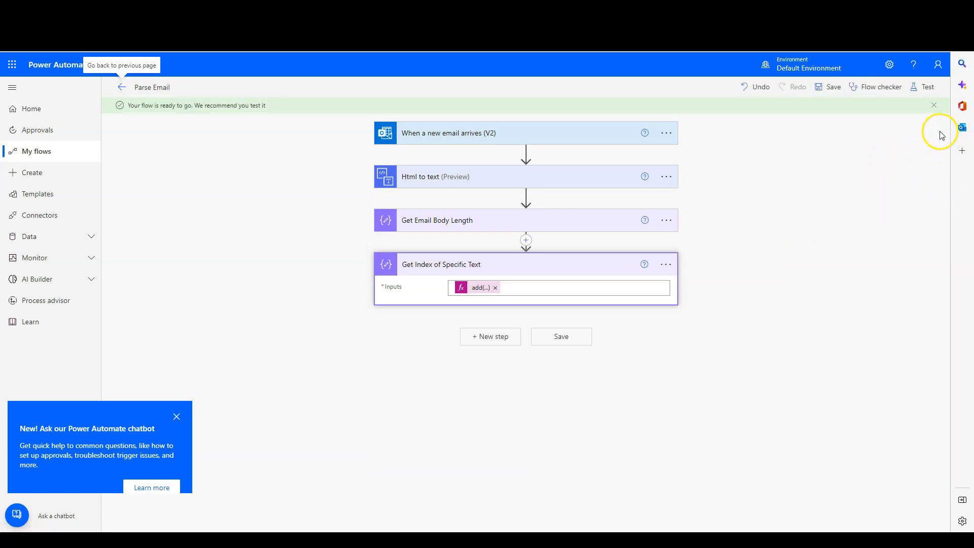
click(924, 92)
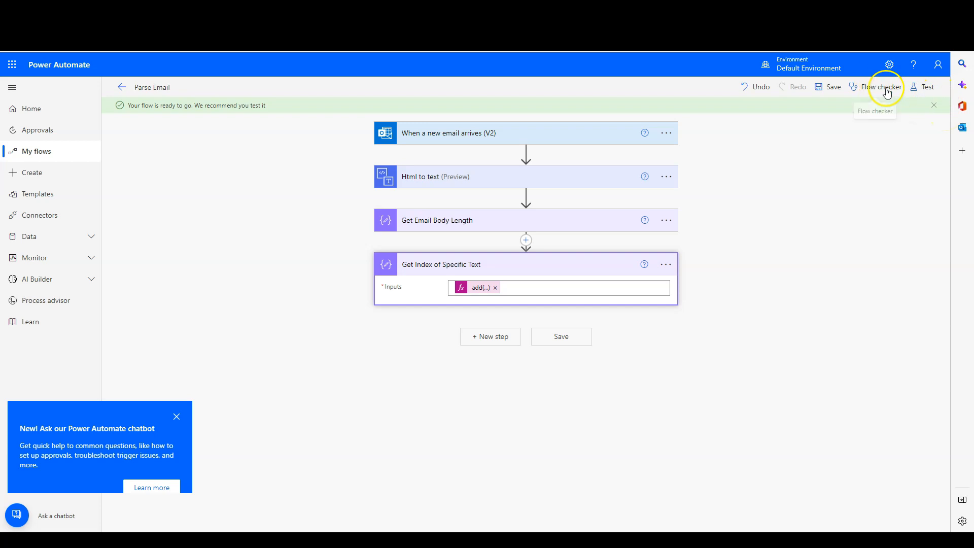
click(918, 93)
click(795, 178)
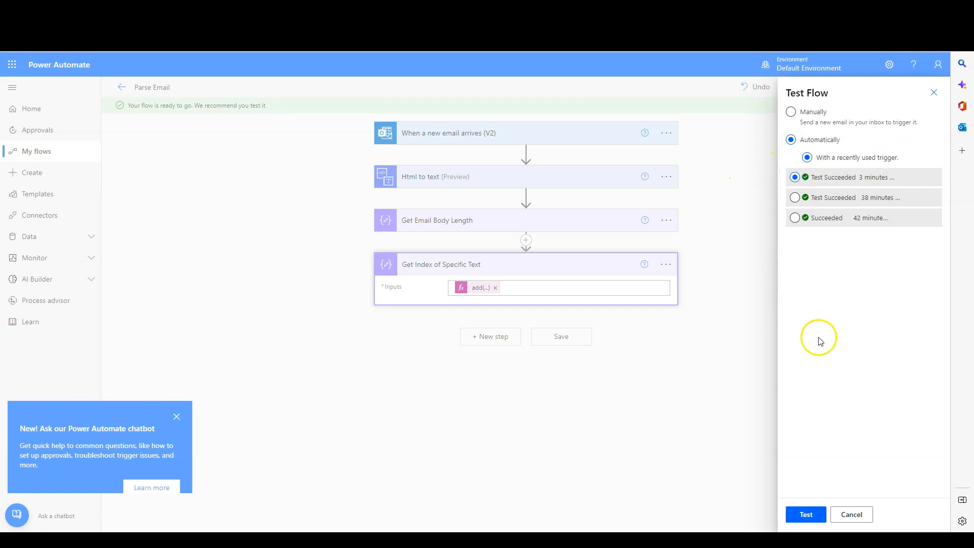
click(802, 516)
click(802, 519)
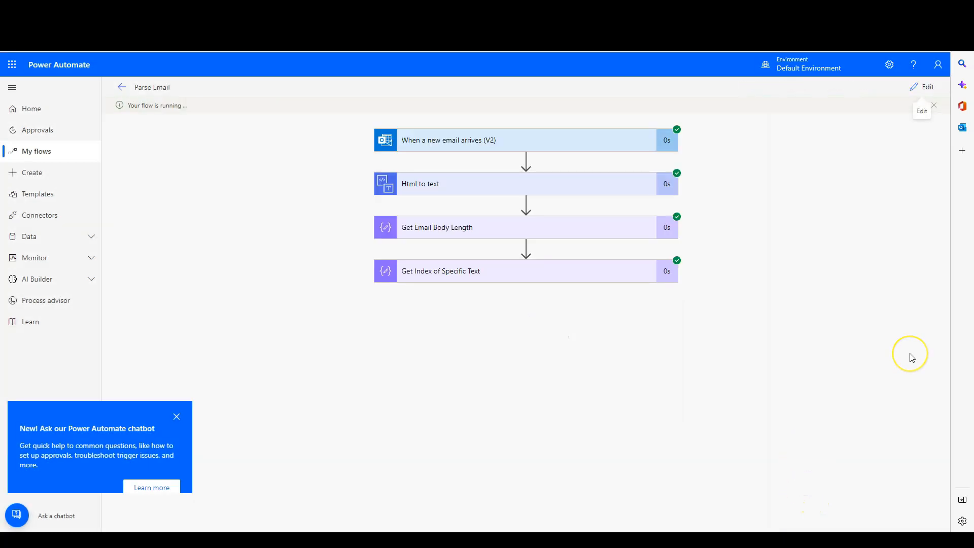
- Examine the run outputs of Get Index of Specific Text and Get Email Body Length
click(599, 274)
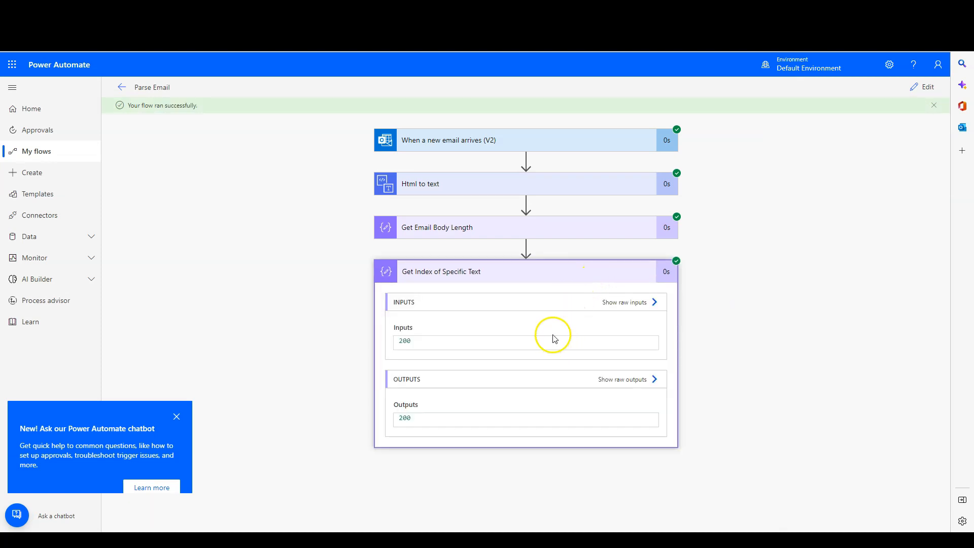
click(587, 234)
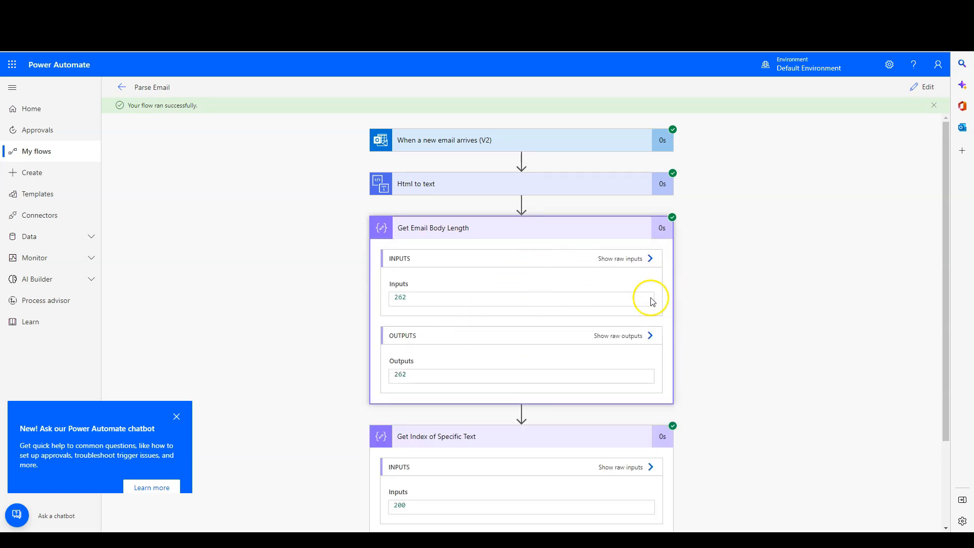
scroll(460, 315, down, 2)
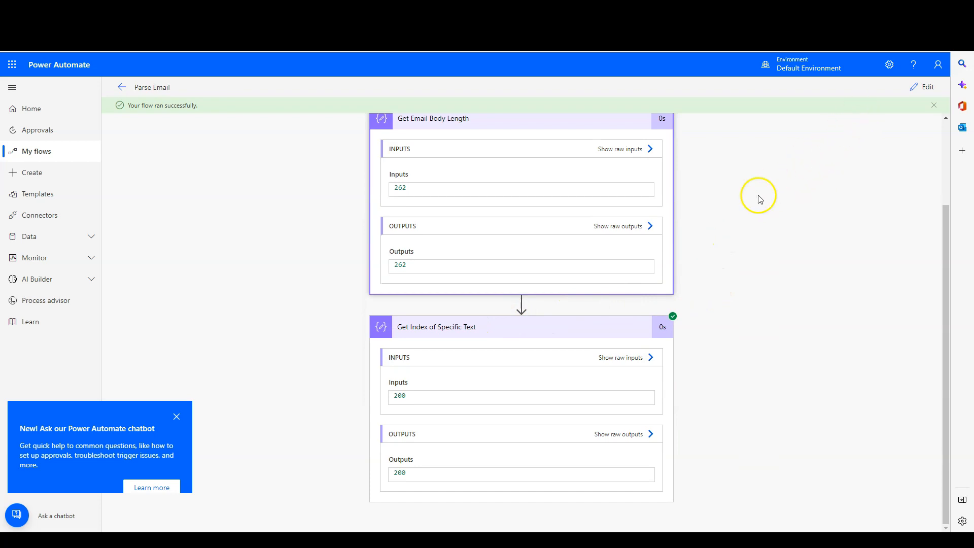
scroll(748, 227, up, 2)
scroll(751, 230, down, 2)
- Bring up the Notepad++ sample and locate the end of the first alert's "Also received notification:" label
key(alt+Tab)
drag(612, 229, 604, 229)
drag(544, 234, 498, 230)
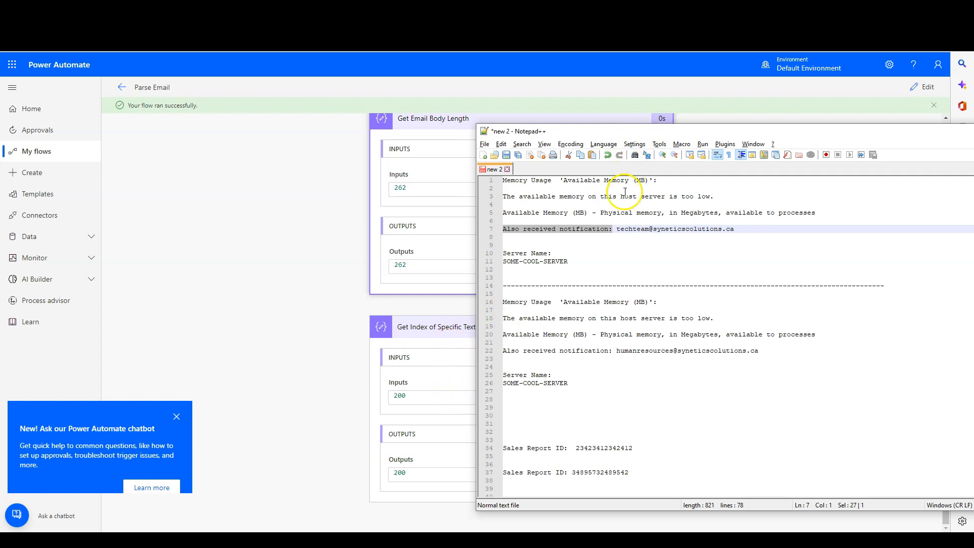
click(610, 231)
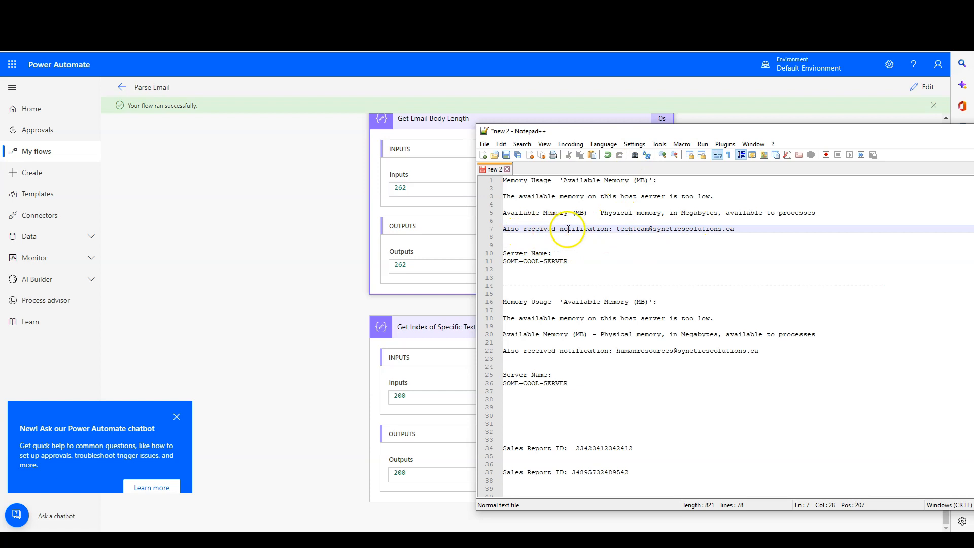
- Examine the e-mail address after the label in the first alert, then compare with the flow run's two outputs
drag(616, 229, 742, 227)
drag(733, 132, 617, 131)
click(523, 234)
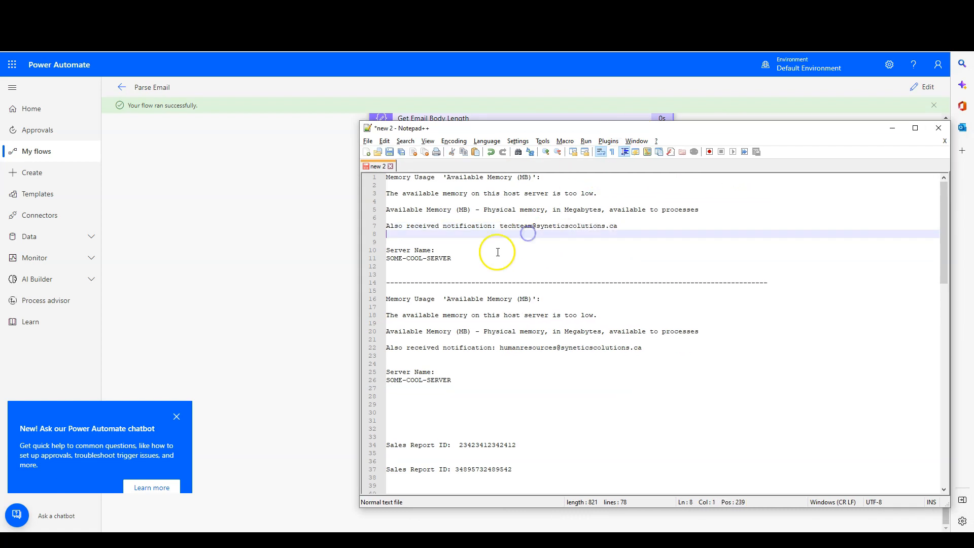
drag(527, 133, 457, 153)
scroll(400, 168, up, 1)
drag(473, 251, 574, 245)
click(571, 253)
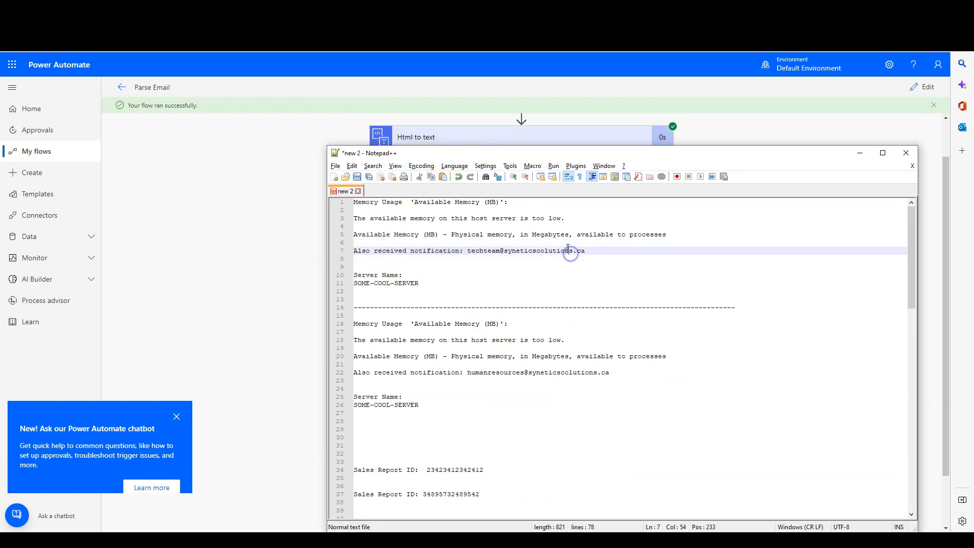
drag(526, 154, 973, 180)
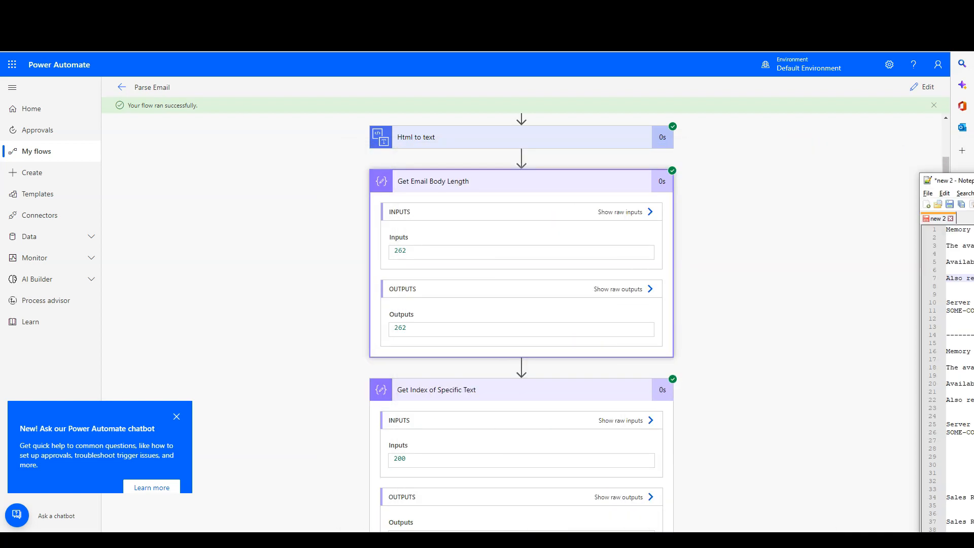
click(750, 254)
scroll(817, 203, down, 1)
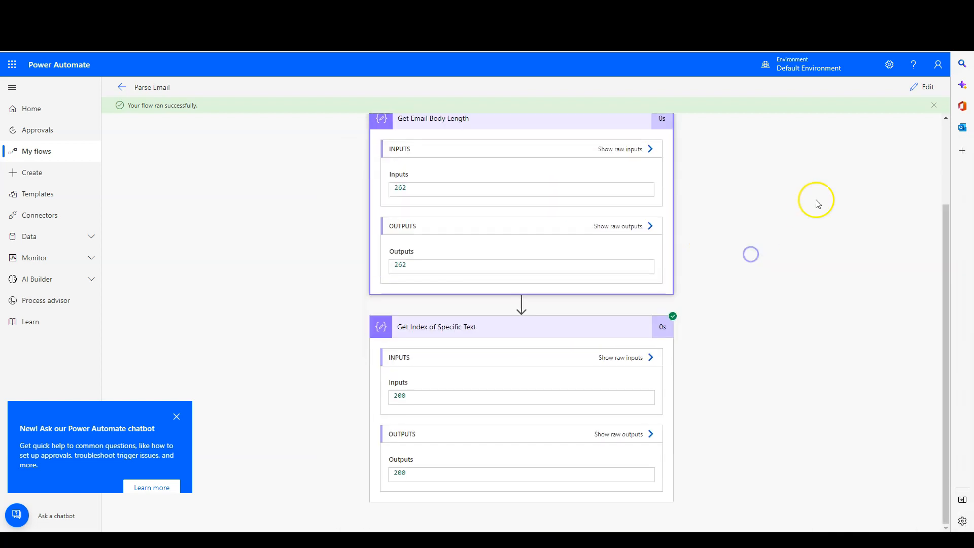
- Return the flow to edit mode and add a Compose action after Get Index of Specific Text
click(926, 90)
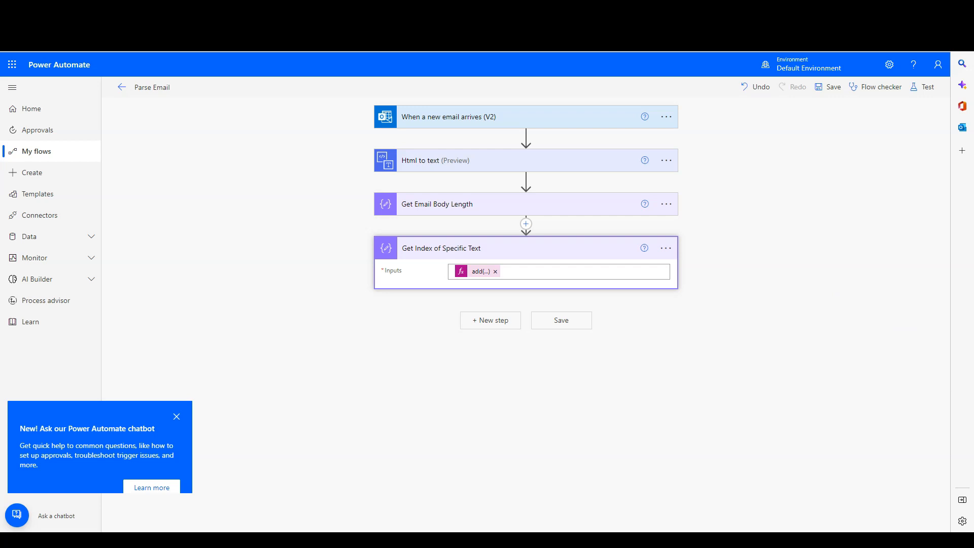
click(482, 321)
click(483, 320)
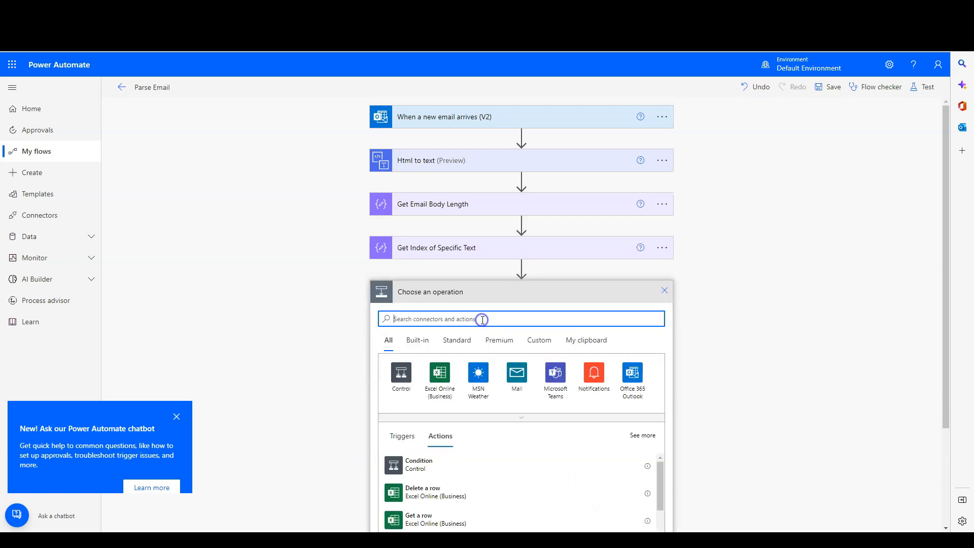
text(compose)
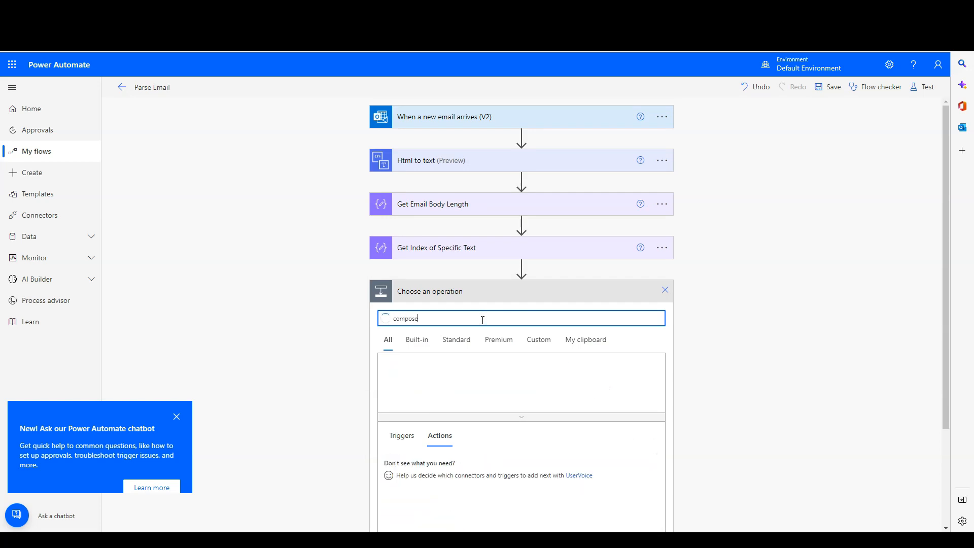
click(418, 464)
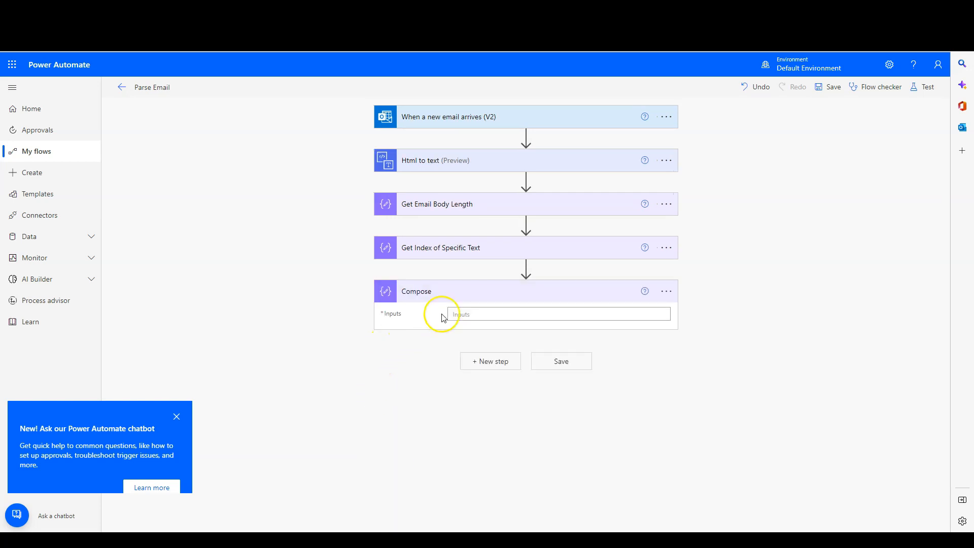
- Rename the new action Compose Rest of Message after Text Index and open its Inputs for editing
click(666, 292)
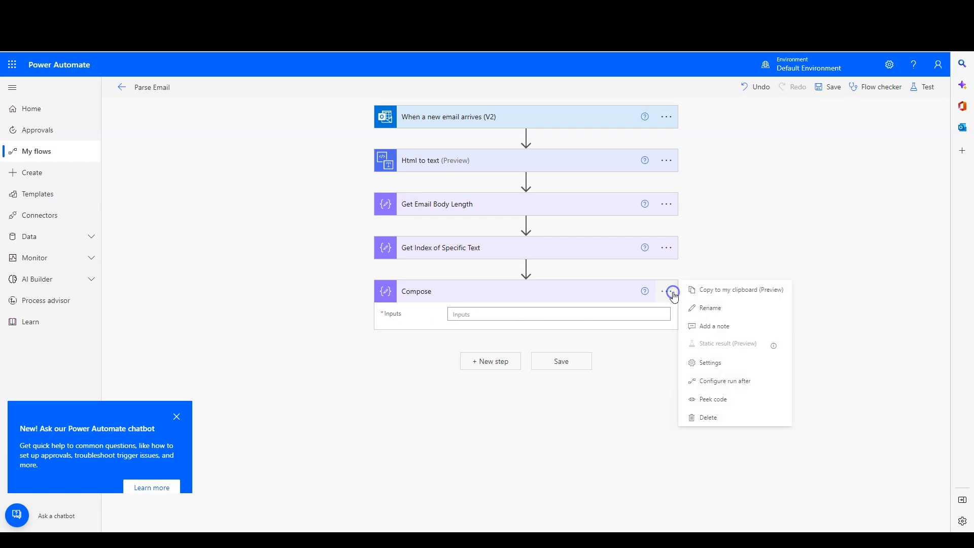
click(706, 312)
text(Com)
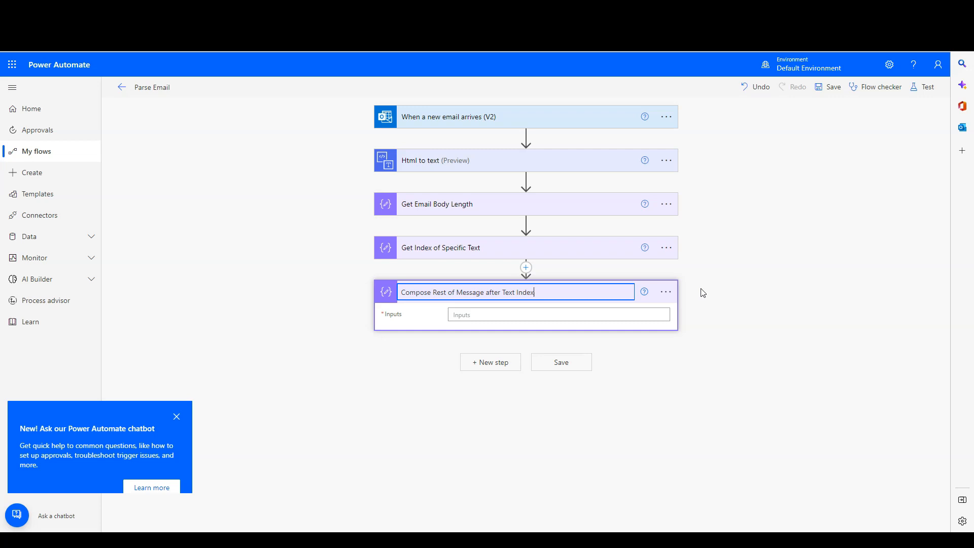
click(552, 314)
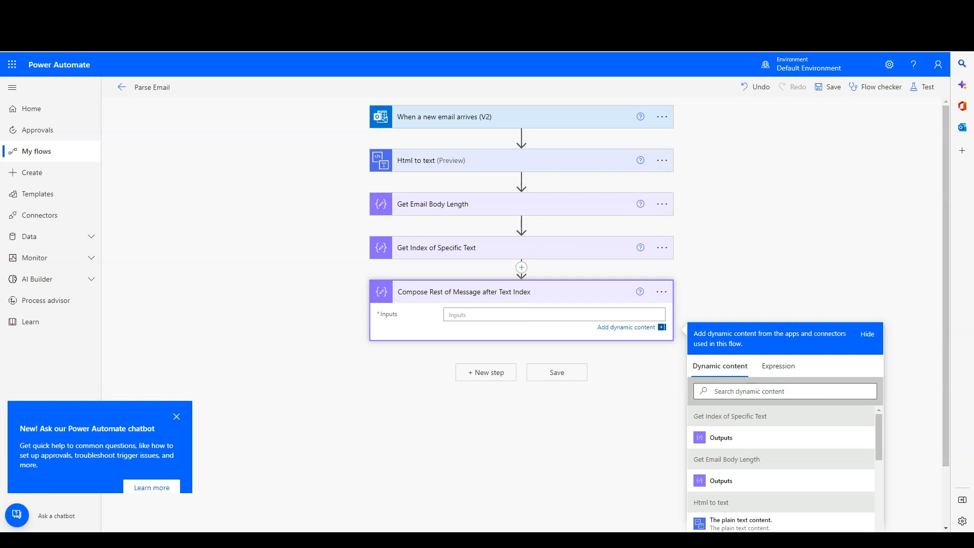
- Copy the first sample alert, from Memory Usage through SOME-COOL-SERVER, into a new Notepad++ document
drag(973, 104, 276, 88)
drag(185, 225, 76, 136)
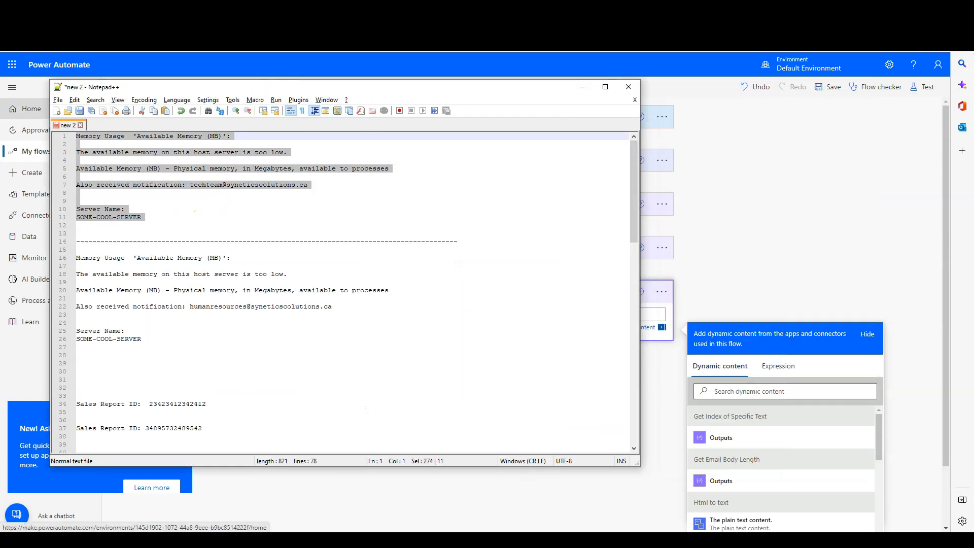
key(ctrl+n)
key(ctrl+v)
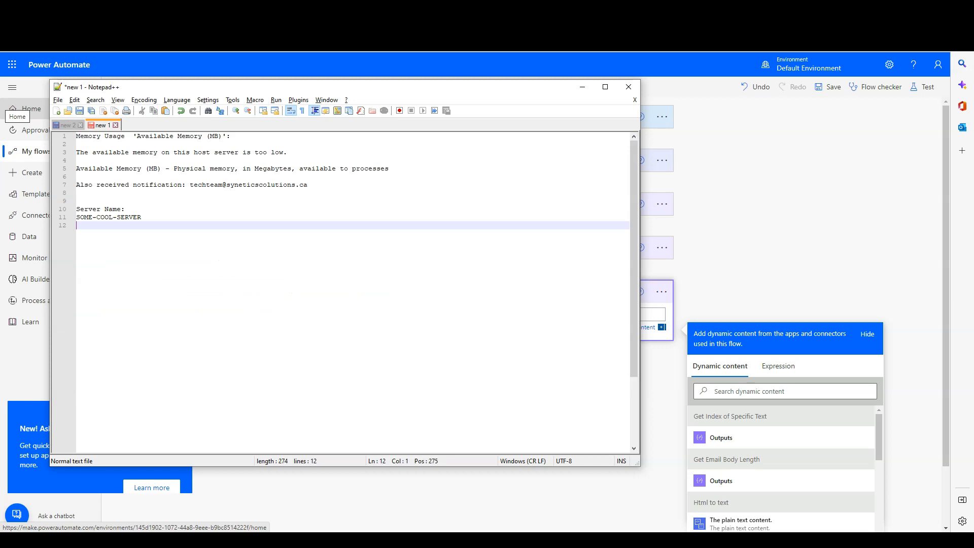
- Examine the text of the copied alert up to the end of the "Also received notification:" label
click(154, 176)
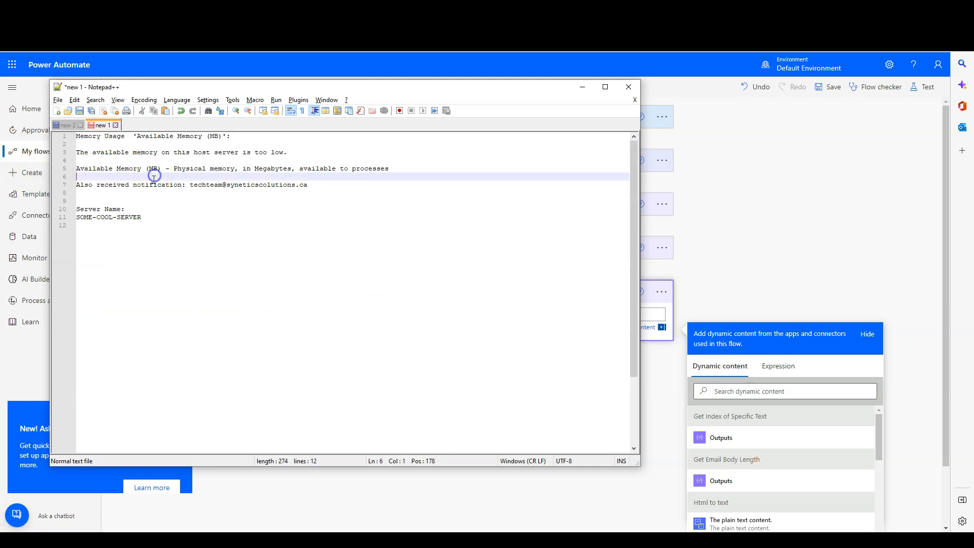
click(187, 185)
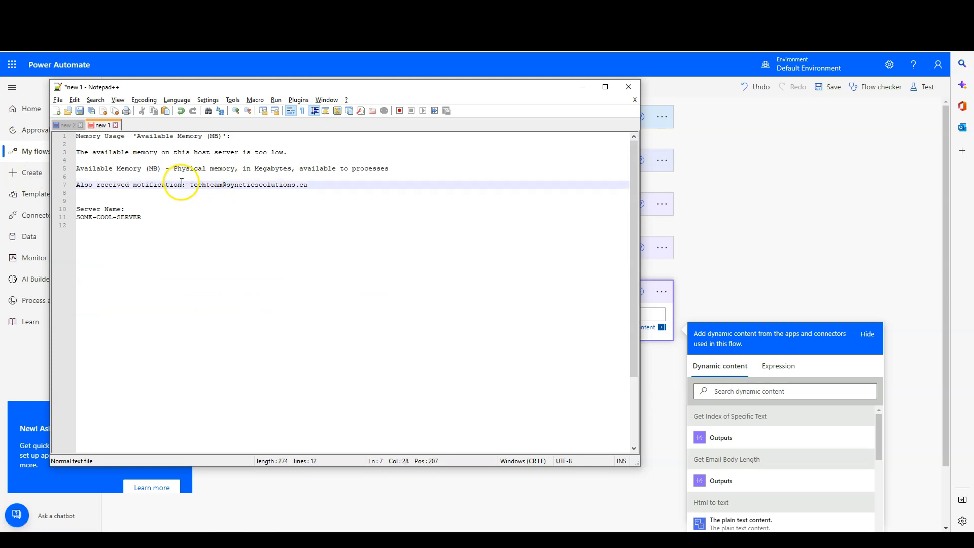
click(185, 184)
drag(186, 184, 54, 119)
click(158, 194)
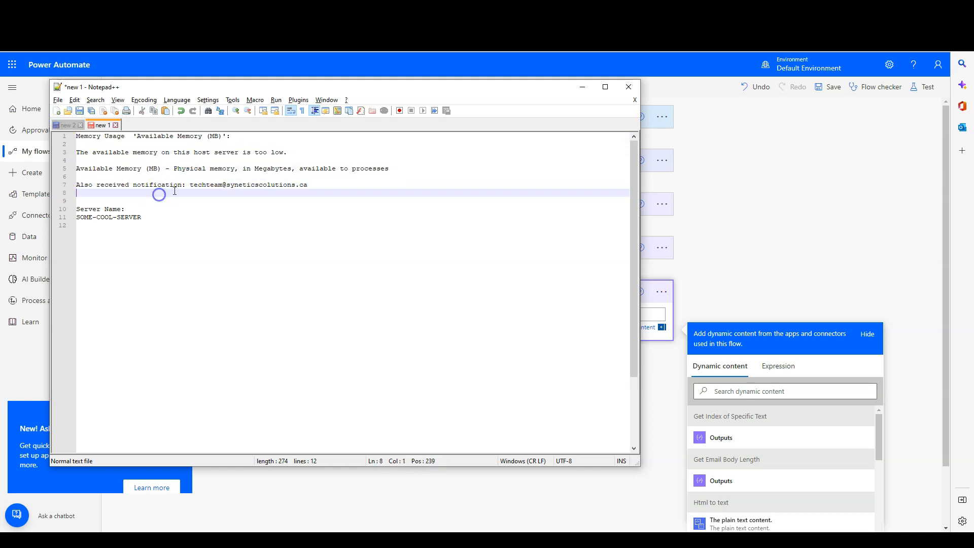
click(186, 184)
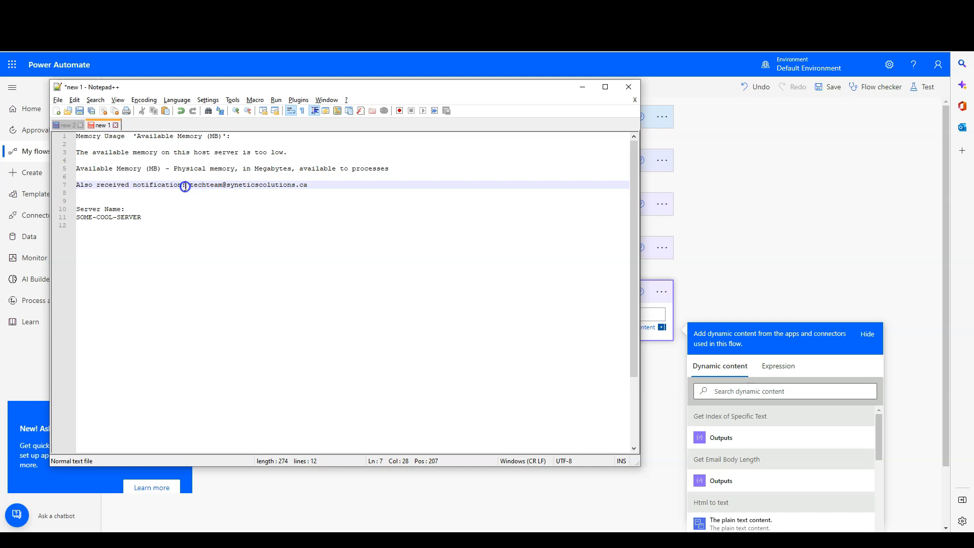
- Copy everything after the "Also received notification:" label and paste it below a dashed separator line under the alert
drag(186, 185, 350, 291)
key(ctrl+c)
click(399, 273)
key(Return)
key(Return)
key(Return)
key(Return)
text(---)
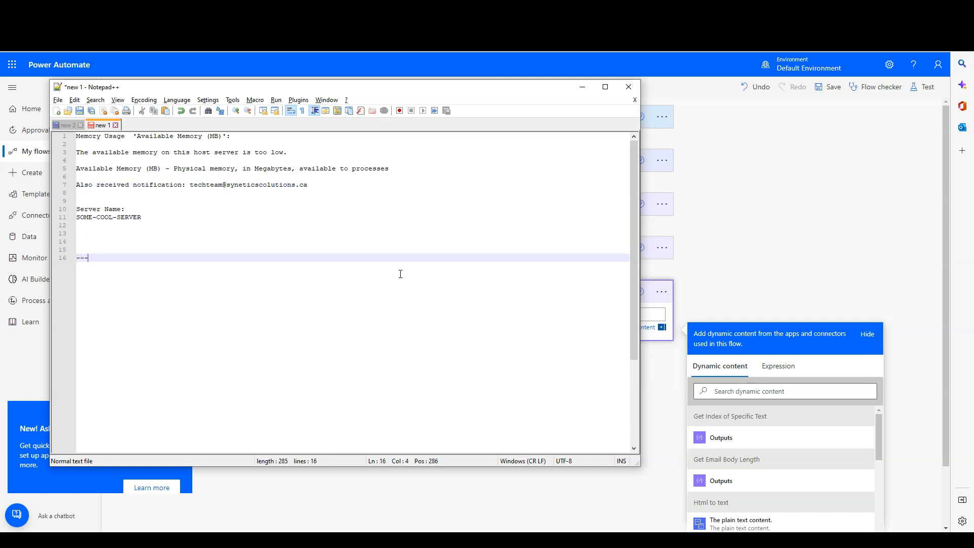
key(Return)
key(Return)
key(Return)
key(Return)
key(Return)
key(ctrl+v)
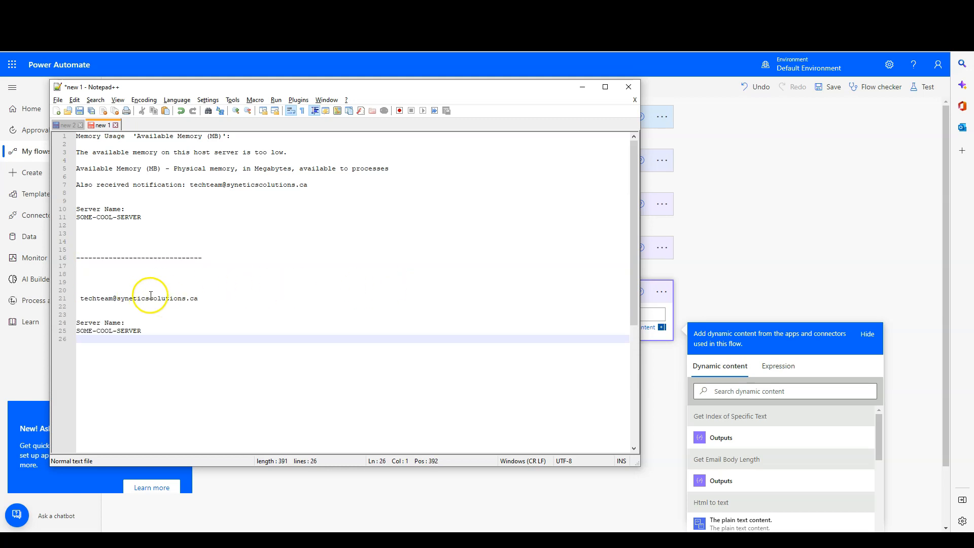
- Compare the pasted remainder with the original alert, checking the text before the e-mail address and the address itself
drag(95, 278, 195, 350)
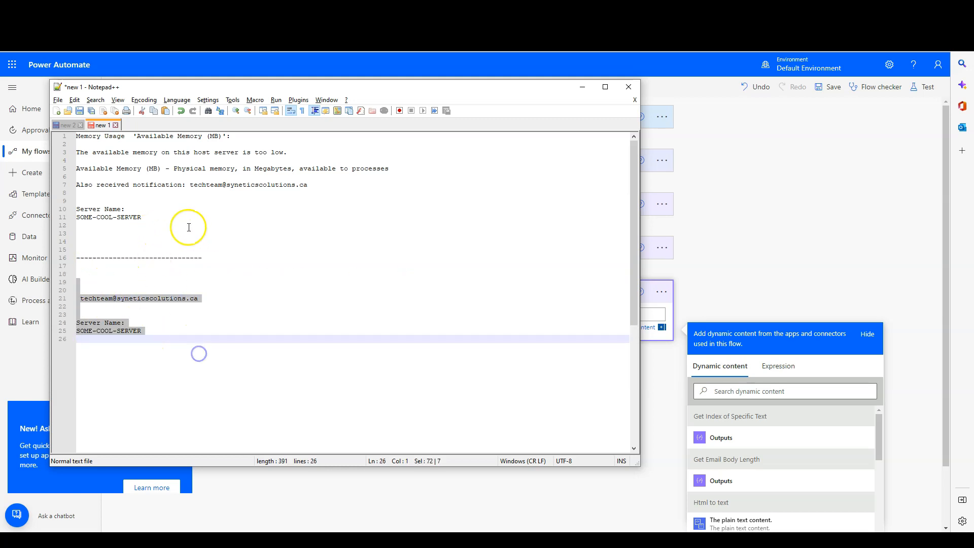
click(310, 184)
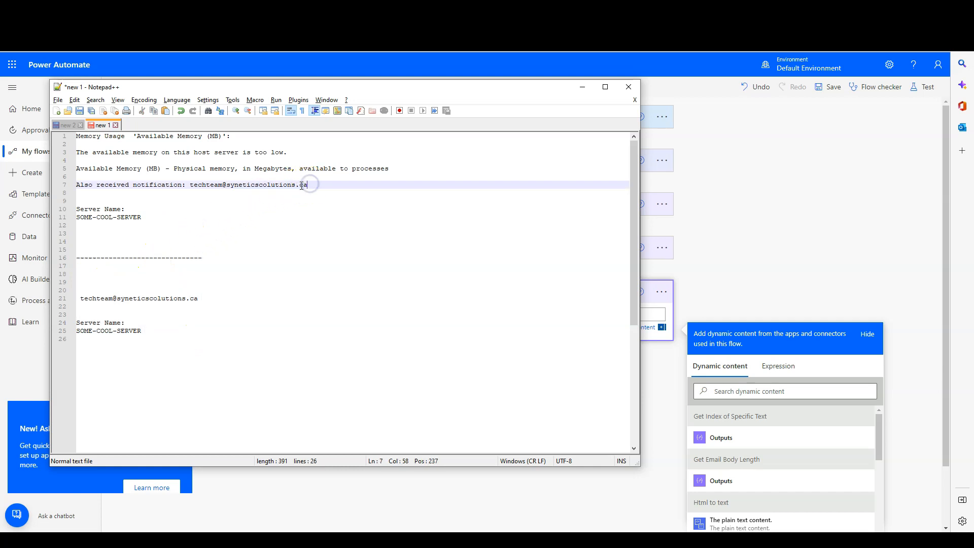
drag(168, 344, 81, 299)
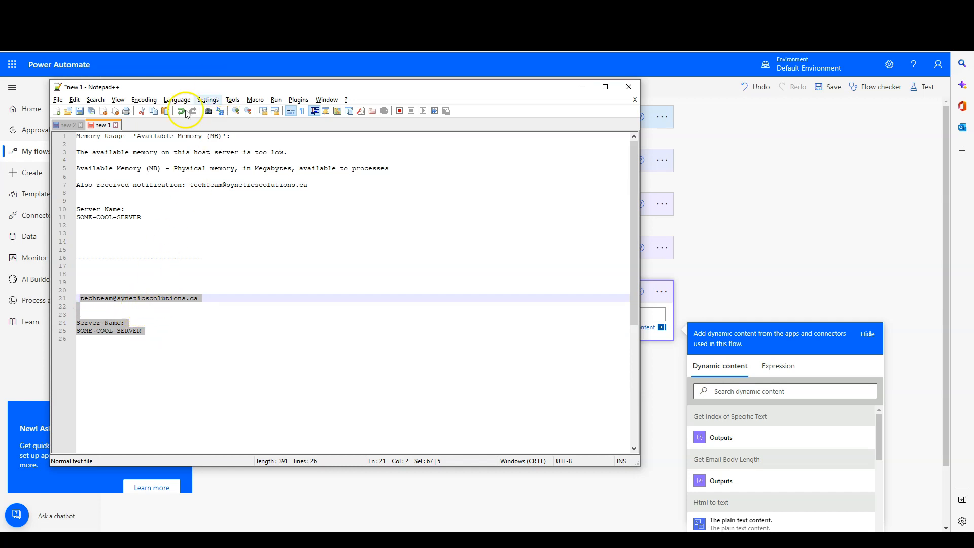
click(190, 185)
key(ctrl+shift+Home)
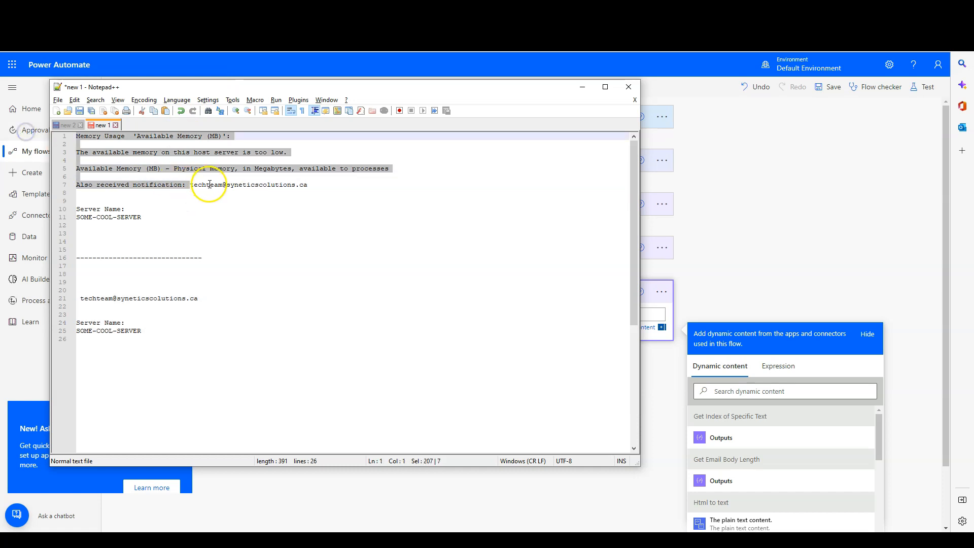
click(191, 185)
shift+click(243, 295)
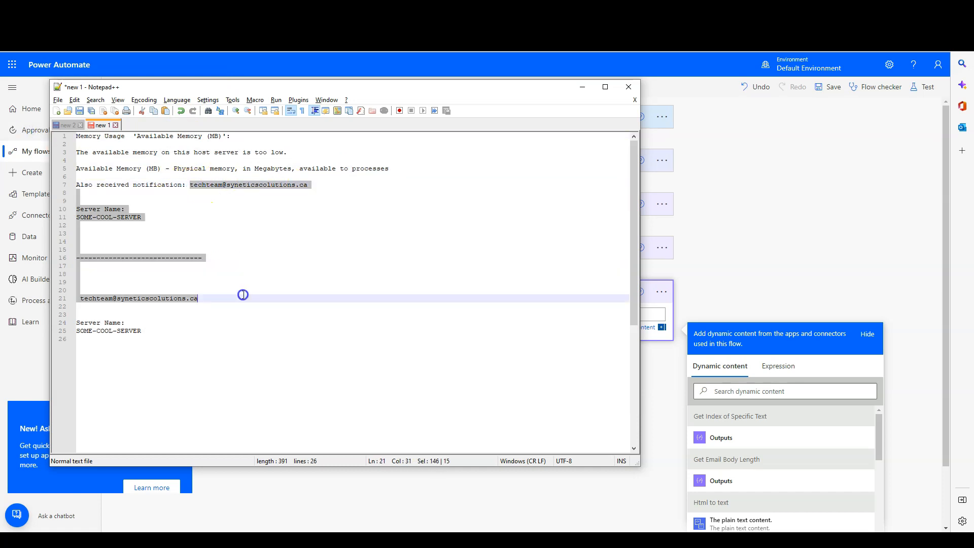
click(261, 233)
drag(189, 184, 307, 185)
- Move the Notepad++ window aside and return to the Inputs of Compose Rest of Message after Text Index
drag(355, 88, 973, 203)
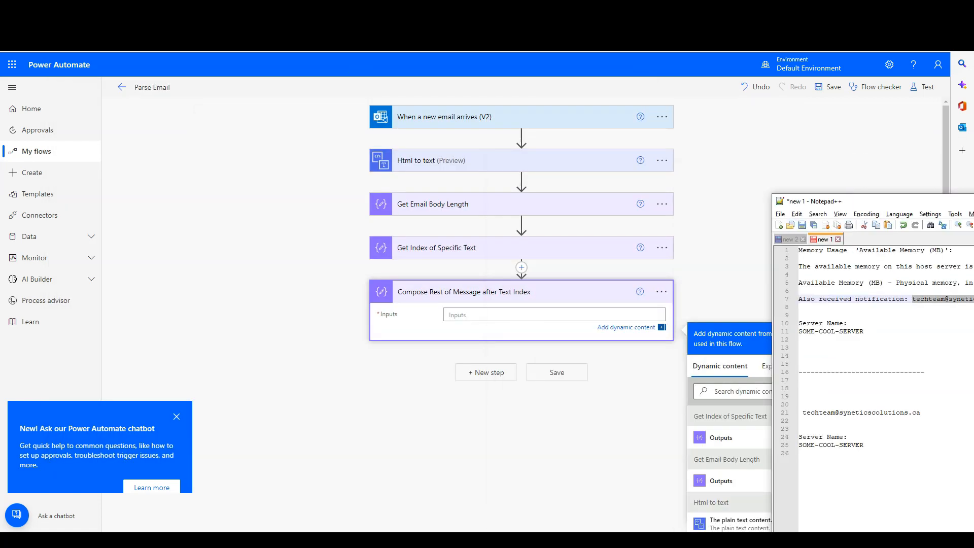
click(735, 233)
click(518, 310)
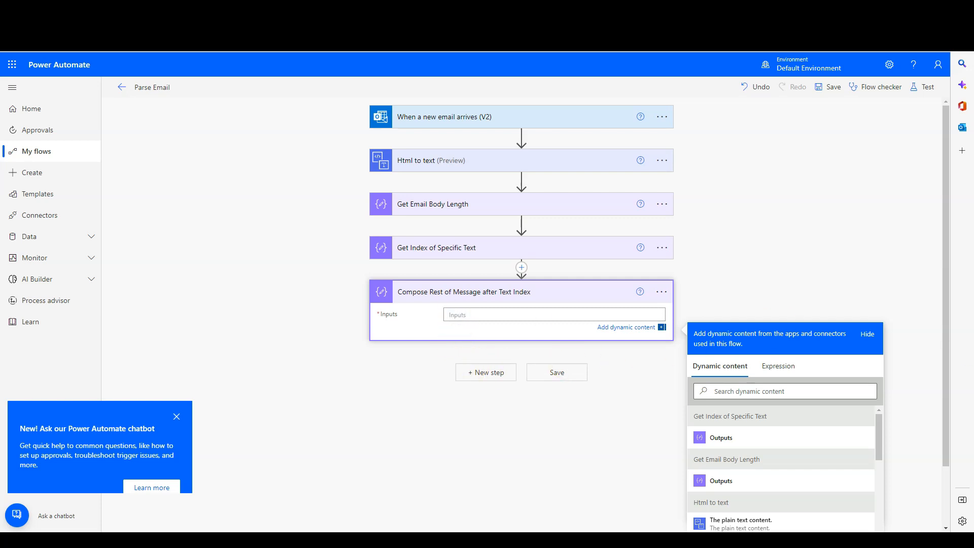
- Switch to the browser window with the expression functions reference and search the page for "substr"
click(484, 312)
drag(962, 150, 284, 89)
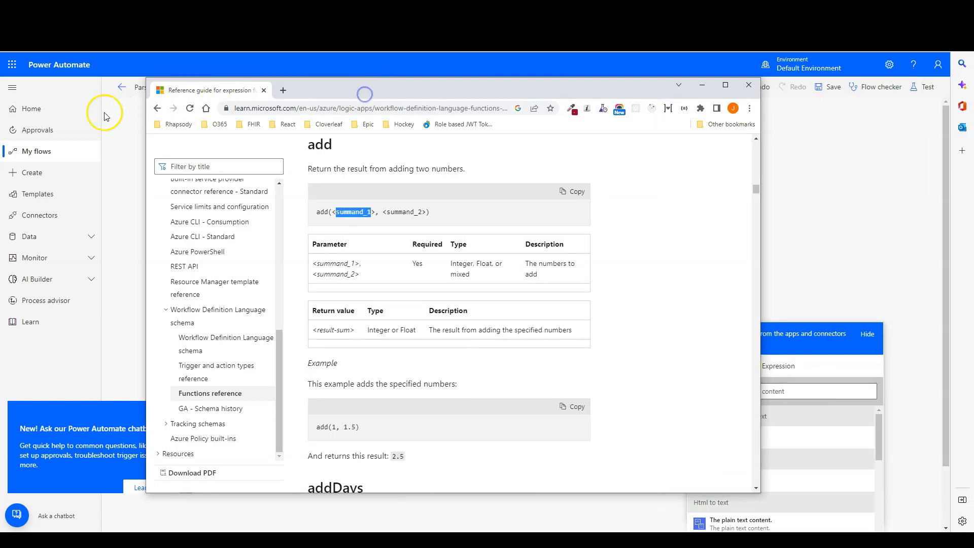
click(166, 111)
key(ctrl+f)
text(substr)
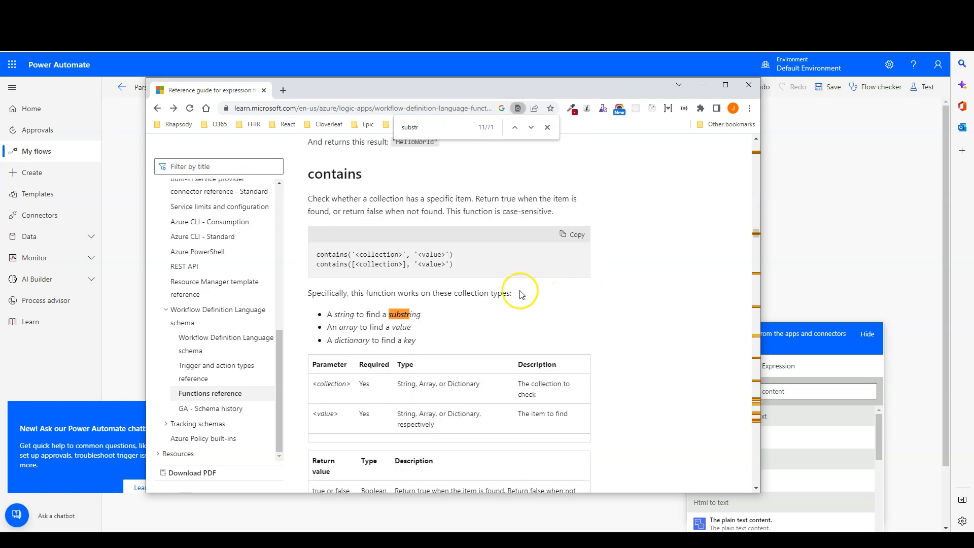
scroll(507, 299, down, 5)
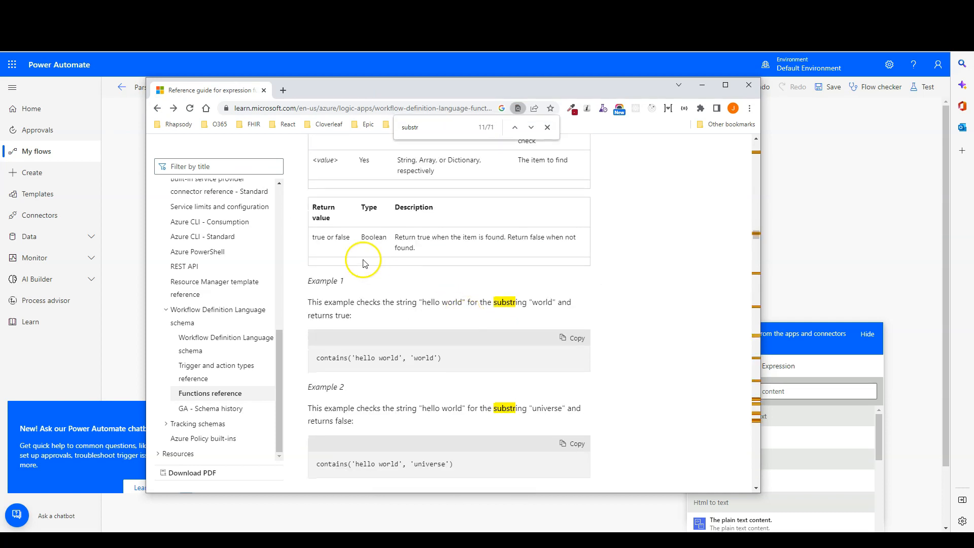
- Reopen the expression functions reference guide from the Google results, search it for "substr" and open the substring entry
click(157, 108)
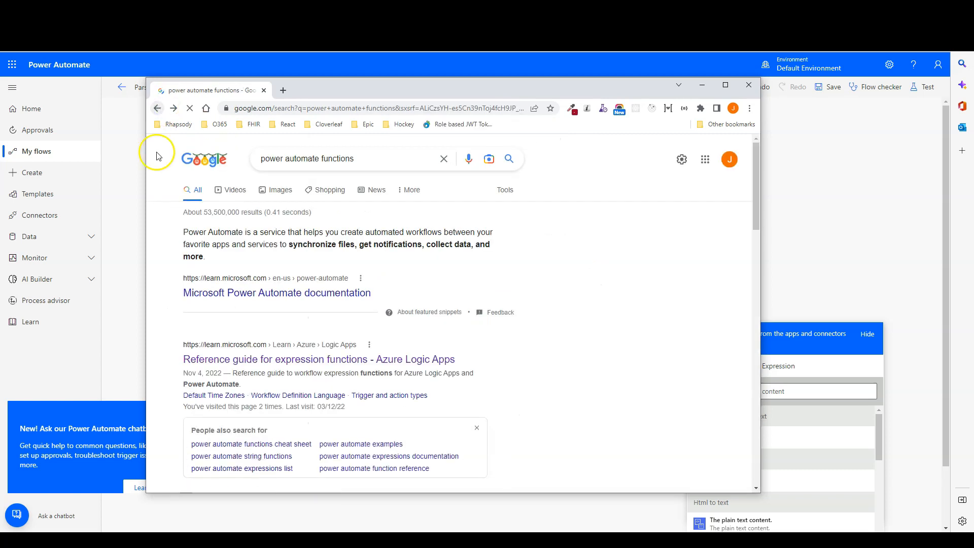
click(257, 360)
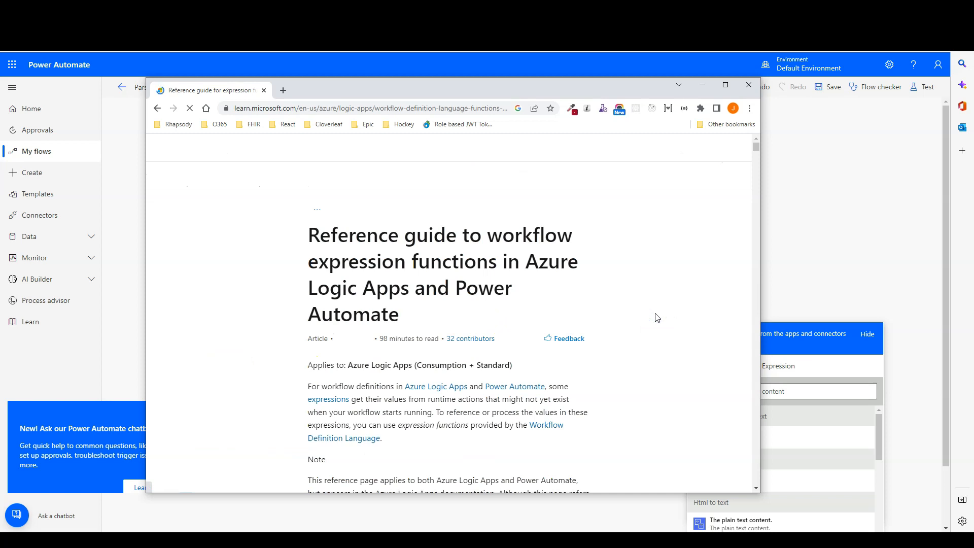
key(ctrl+f)
text(substr)
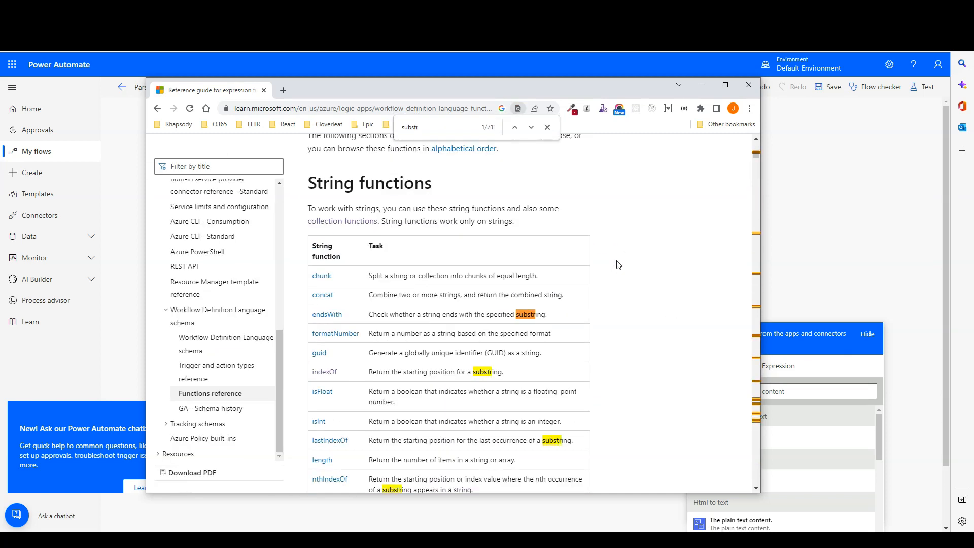
scroll(320, 408, down, 4)
click(357, 432)
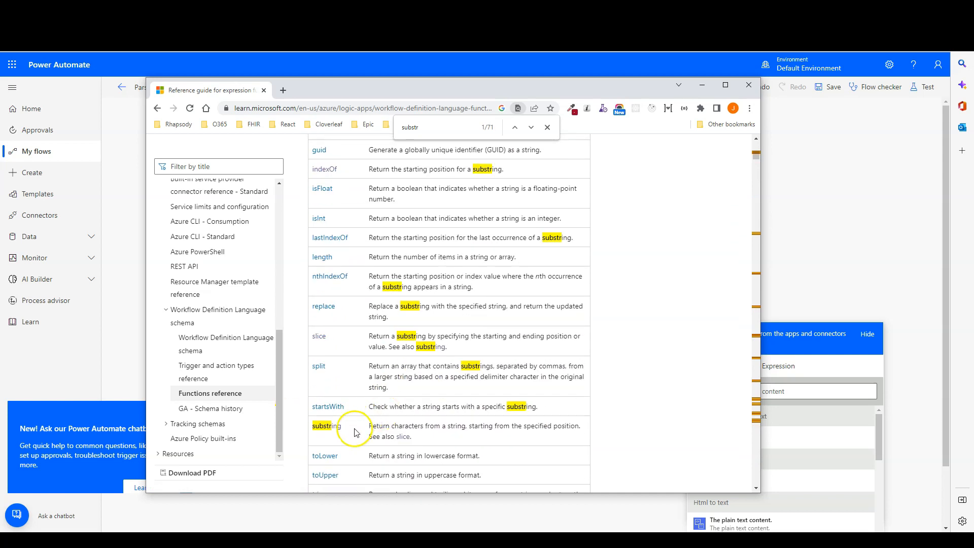
click(328, 427)
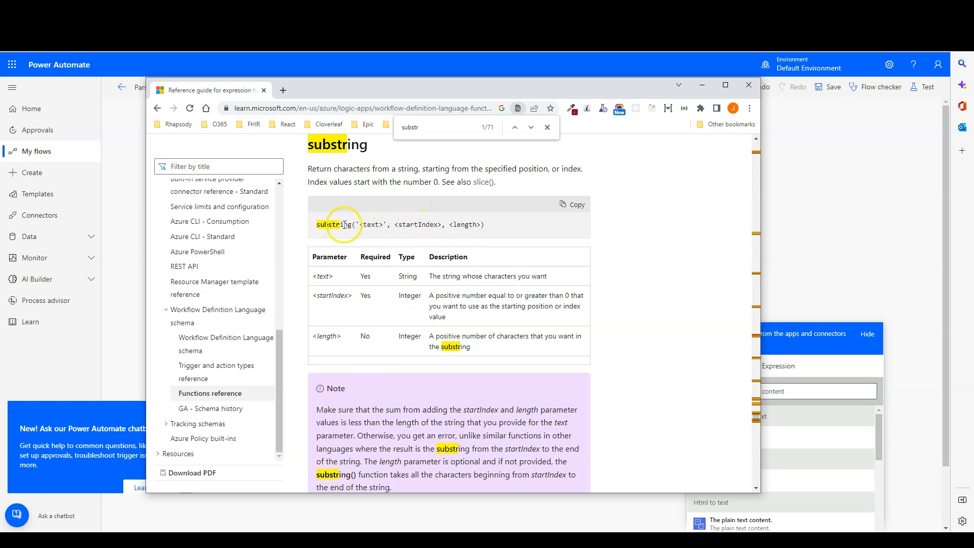
- Examine the substring syntax, checking its text, startIndex and length parameters
double_click(373, 225)
double_click(373, 230)
click(403, 222)
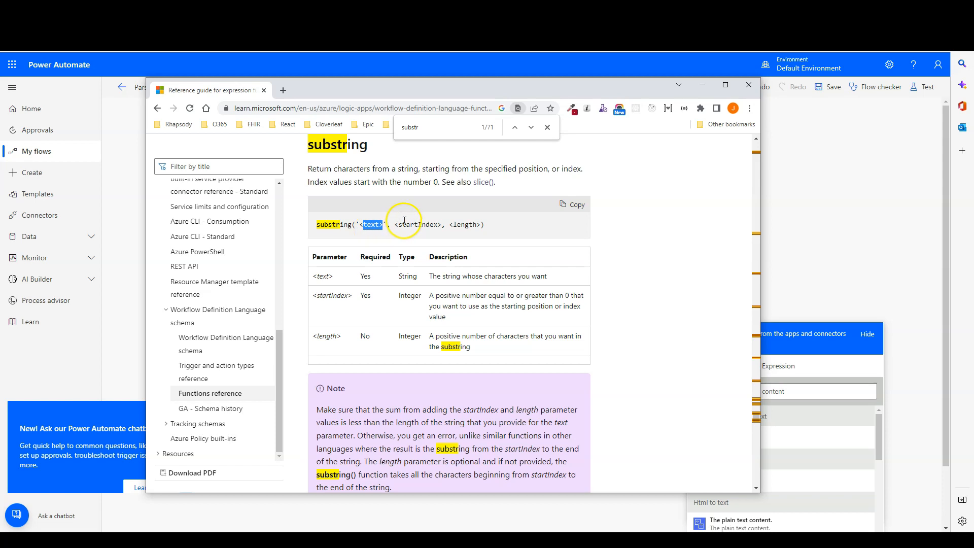
drag(399, 224, 466, 224)
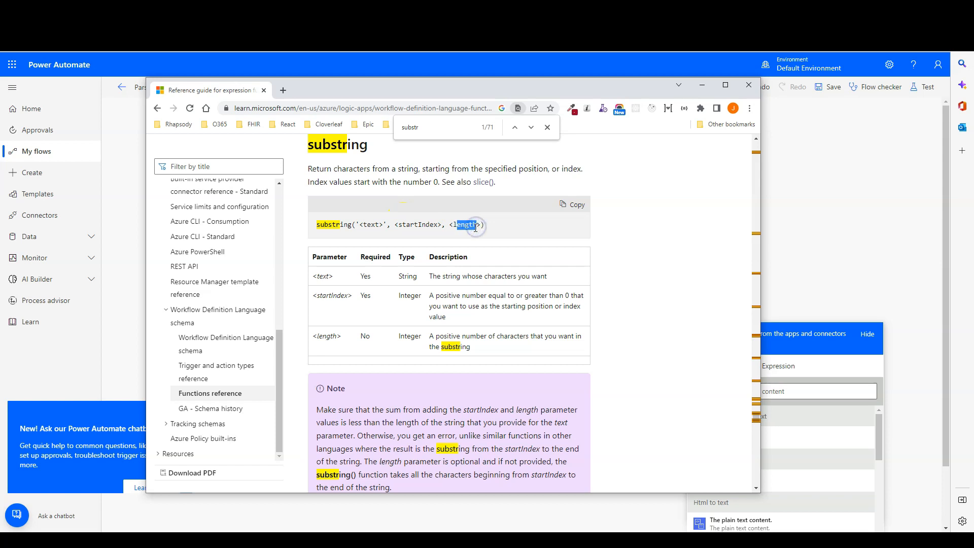
click(373, 94)
drag(370, 93, 377, 95)
click(467, 150)
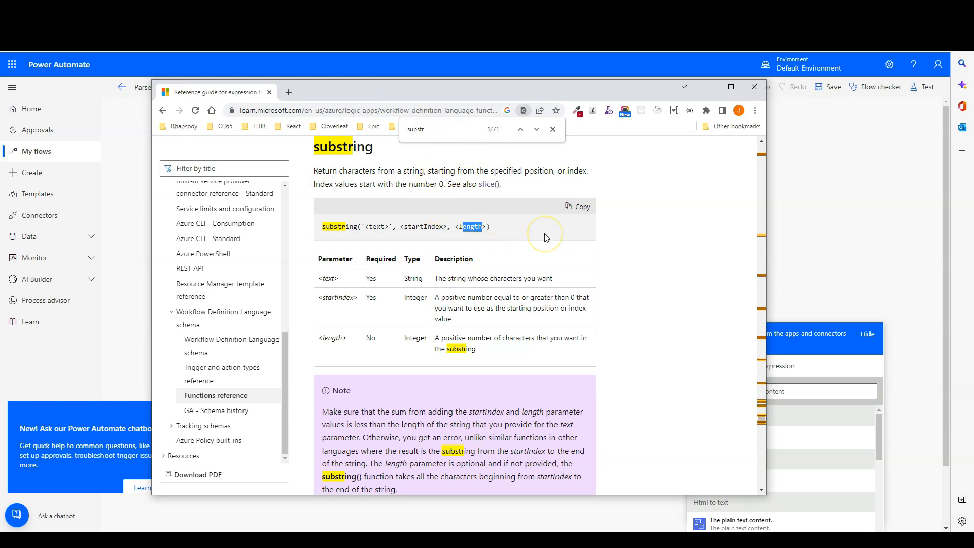
- Review the text after "Also received notification:" in Notepad++ against the substring parameters, and move both windows off the flow
click(448, 102)
drag(972, 194, 480, 183)
drag(433, 277, 463, 327)
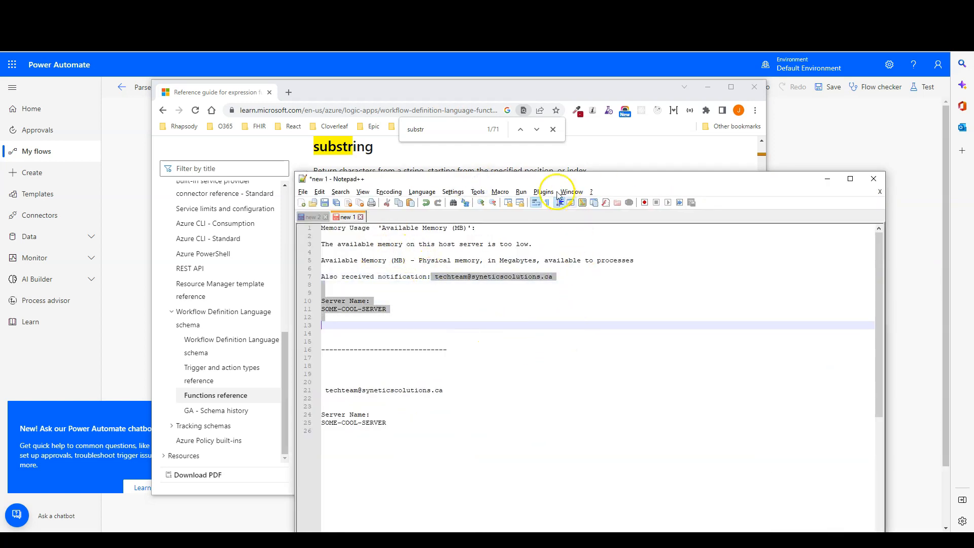
drag(530, 180, 973, 175)
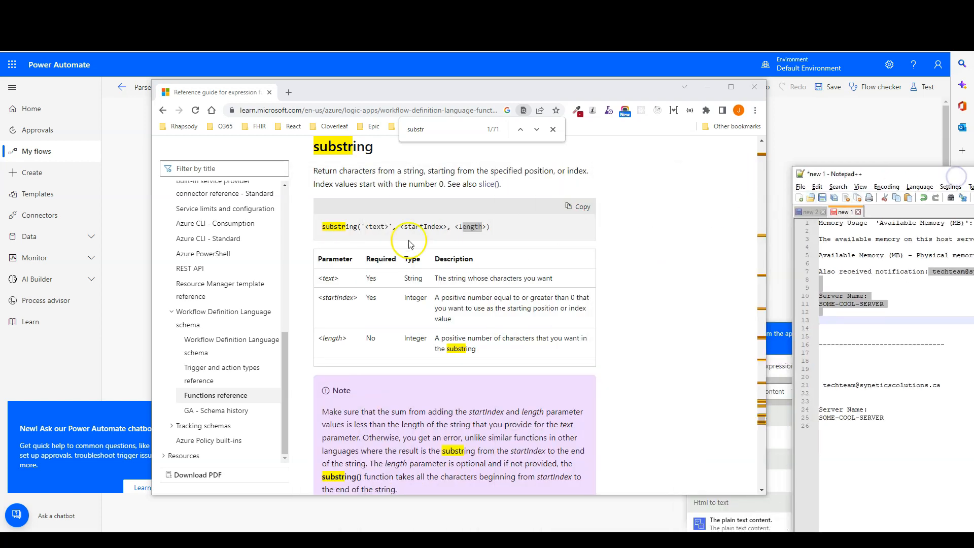
click(483, 227)
drag(582, 87, 555, 157)
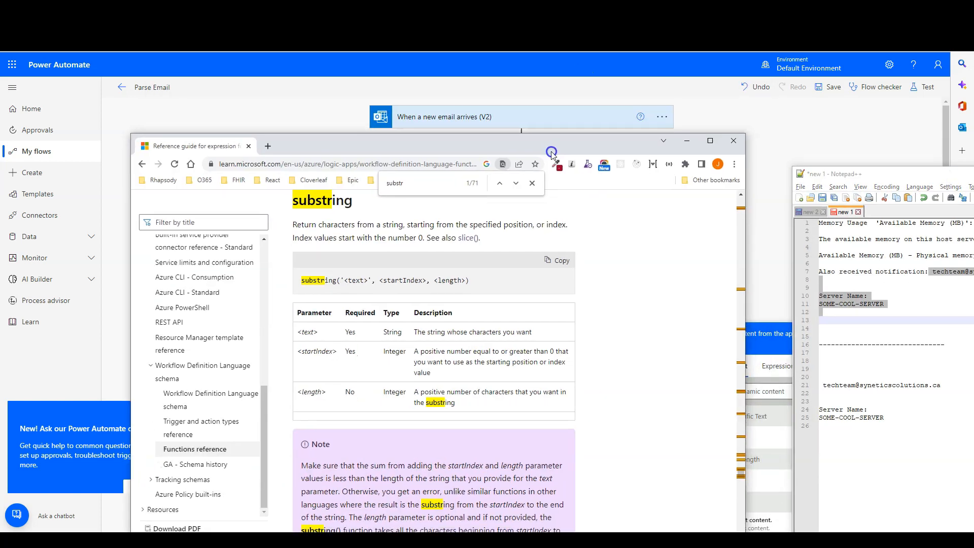
click(460, 7)
- Start a substring() expression for the Inputs of Compose Rest of Message after Text Index
click(468, 315)
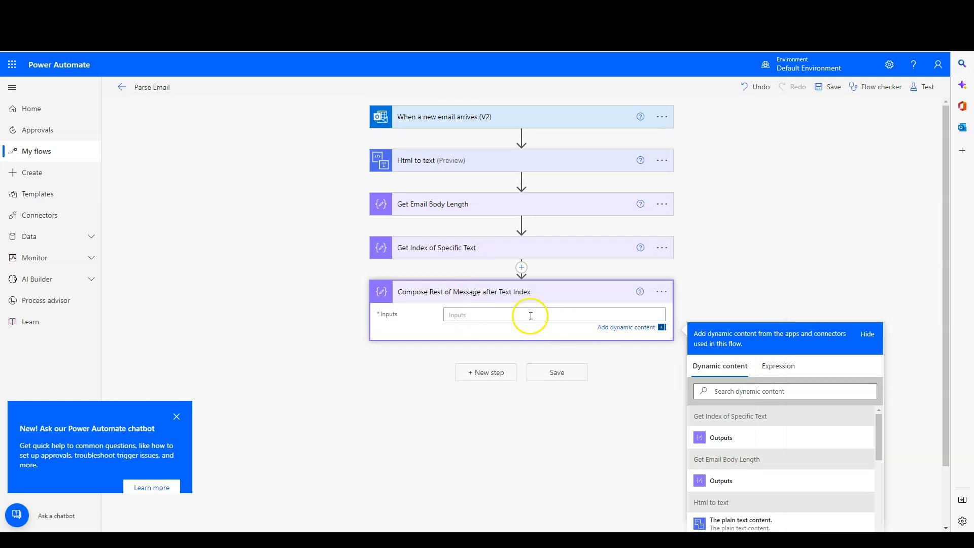
click(783, 369)
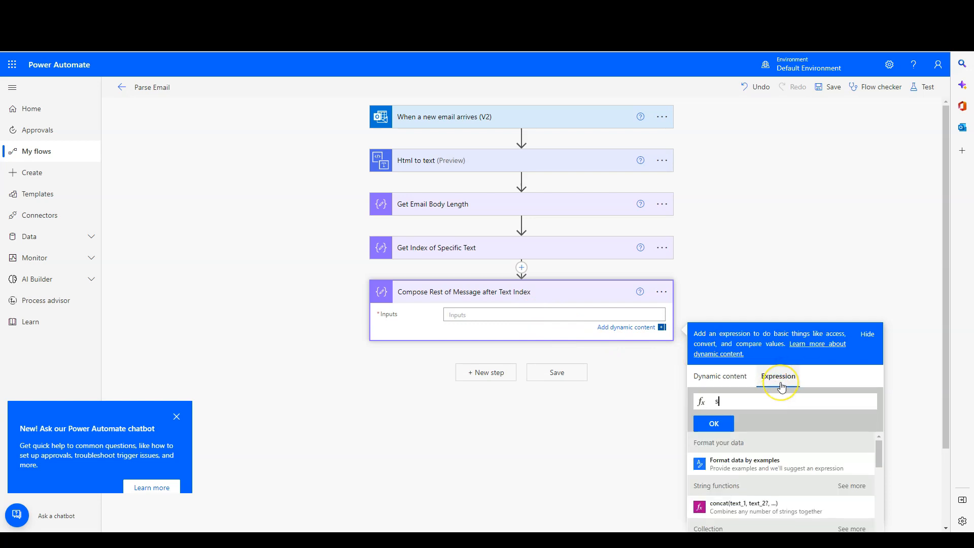
text(sub)
key(Down)
key(Return)
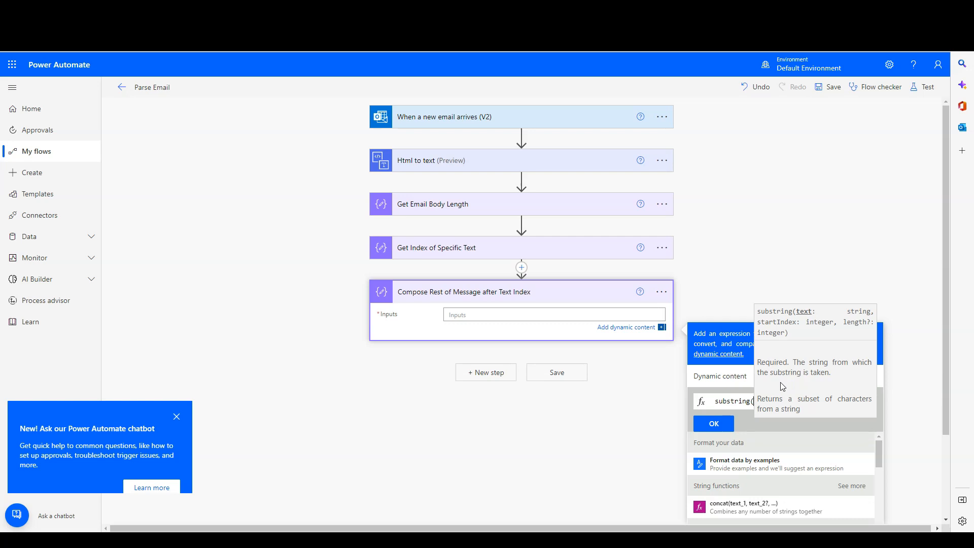
click(737, 401)
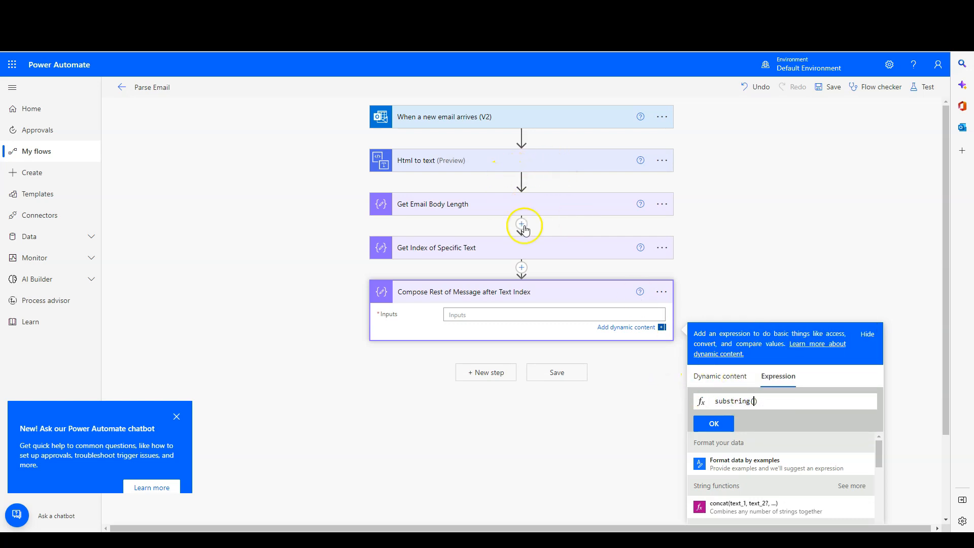
- Insert the plain text content of Html to text as the substring's text argument, followed by a comma
click(720, 376)
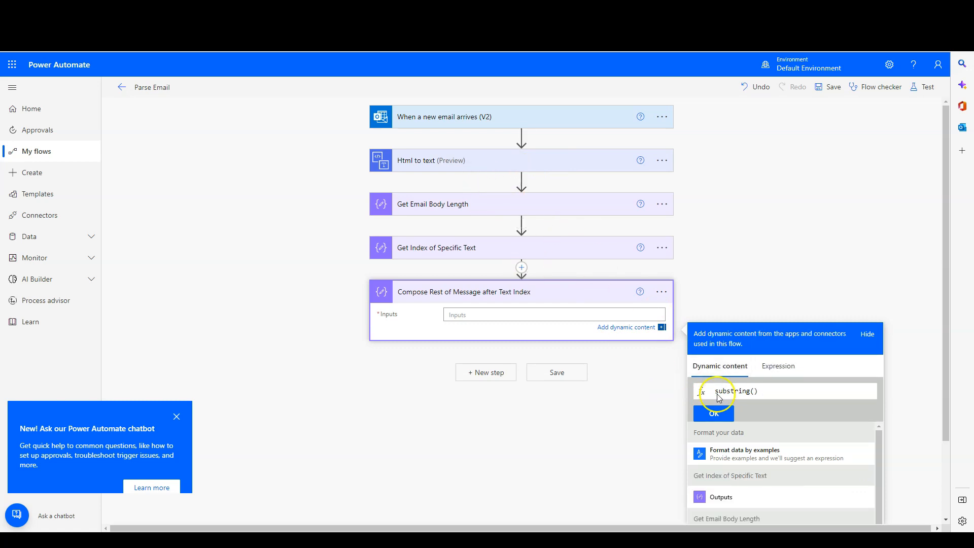
scroll(858, 435, down, 2)
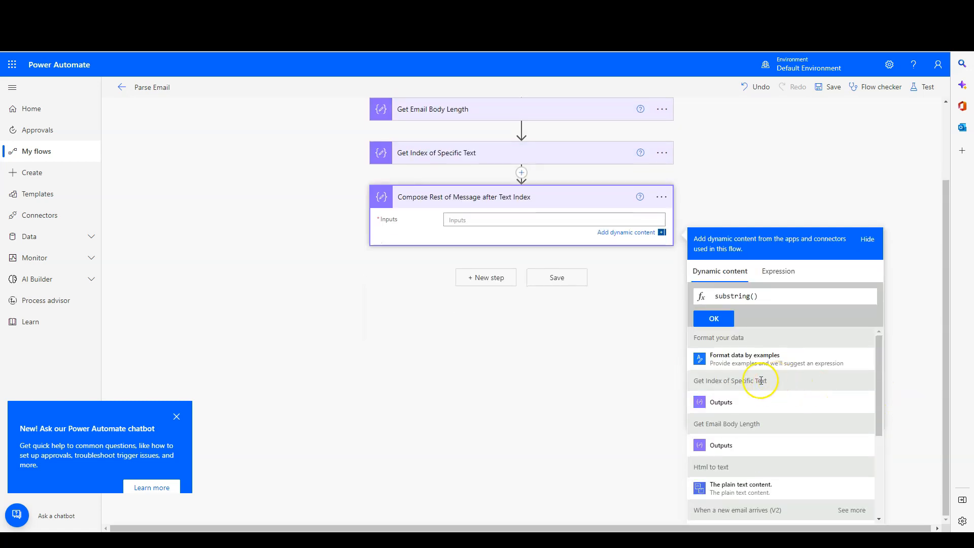
click(761, 488)
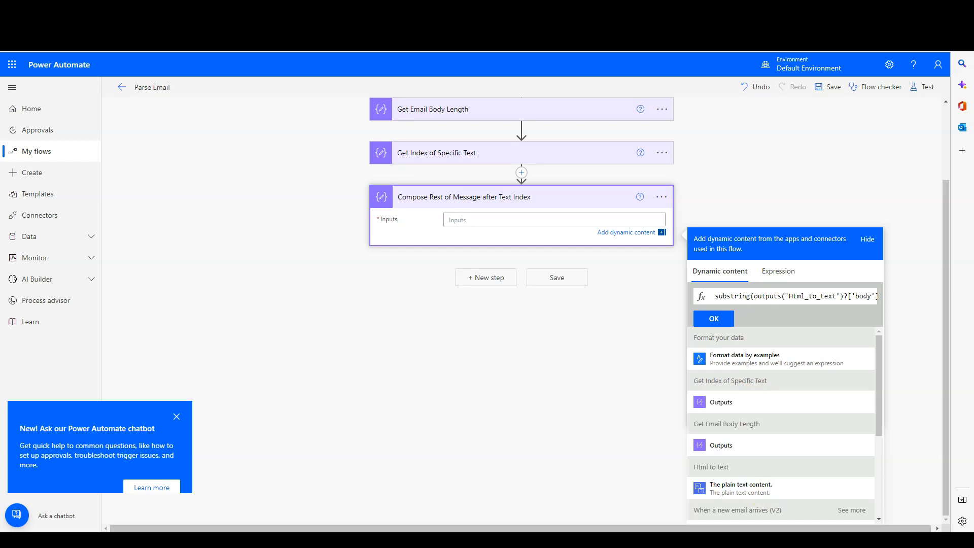
click(797, 296)
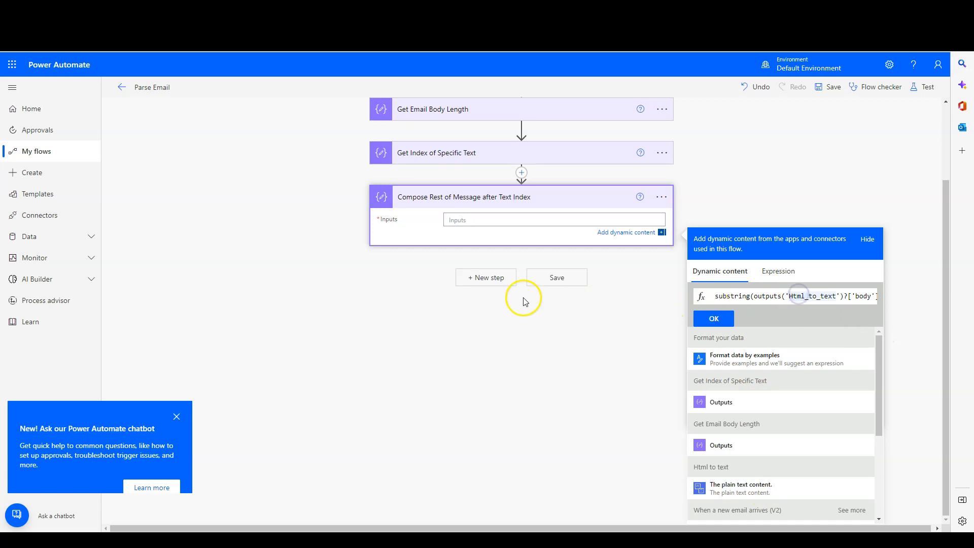
key(End)
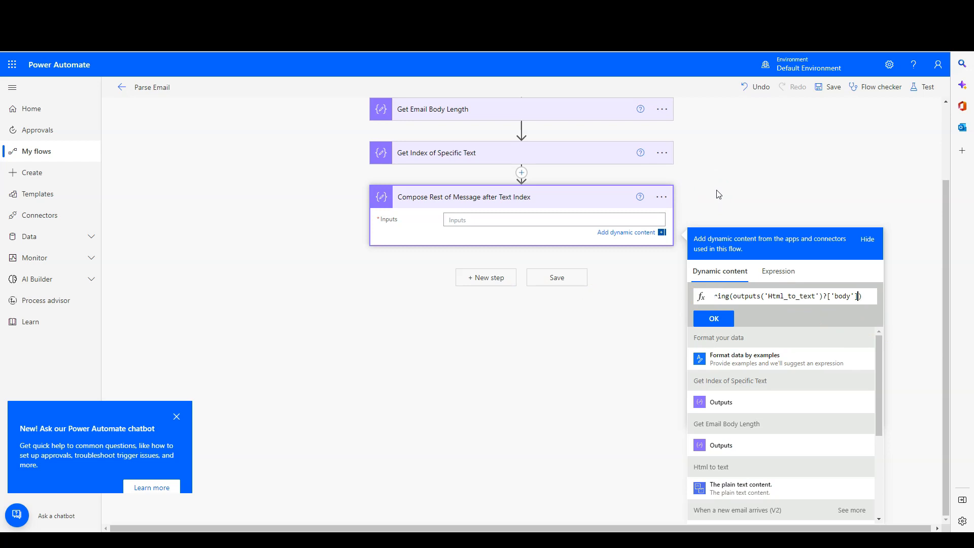
text(,)
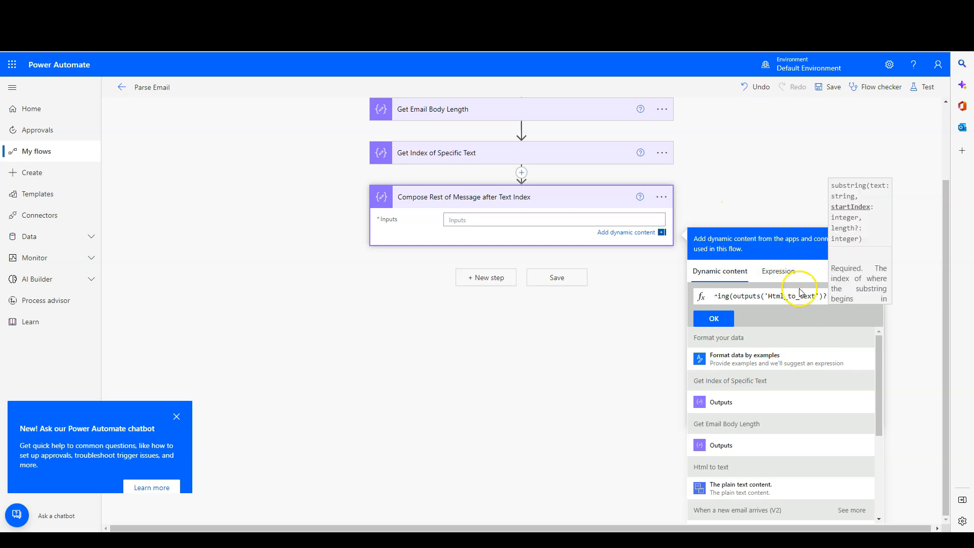
- Insert the Outputs of Get Index of Specific Text as the substring's startIndex argument
click(800, 297)
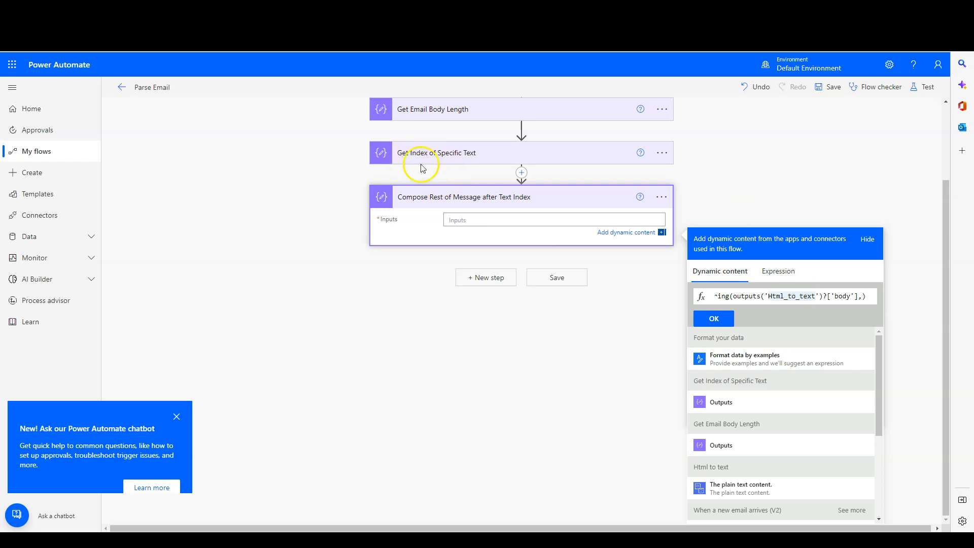
click(861, 296)
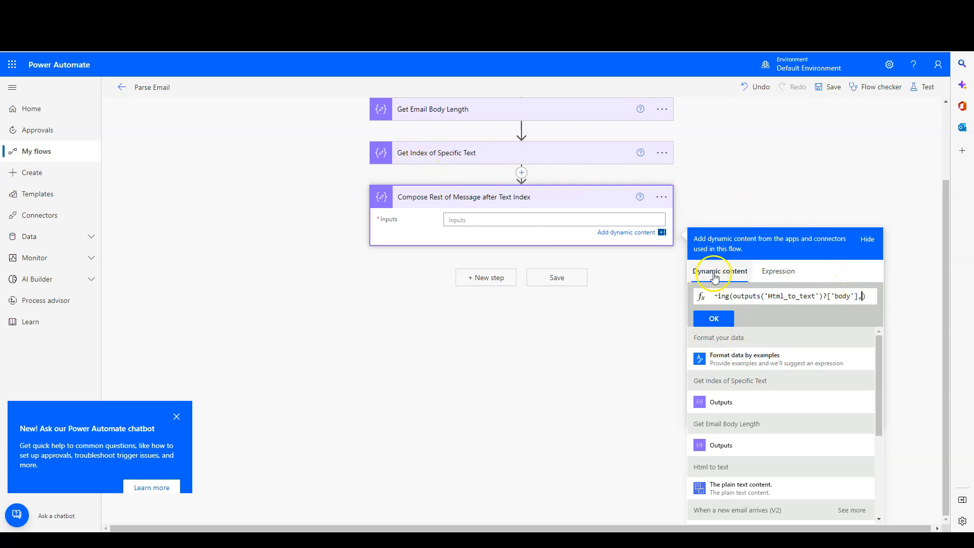
click(727, 404)
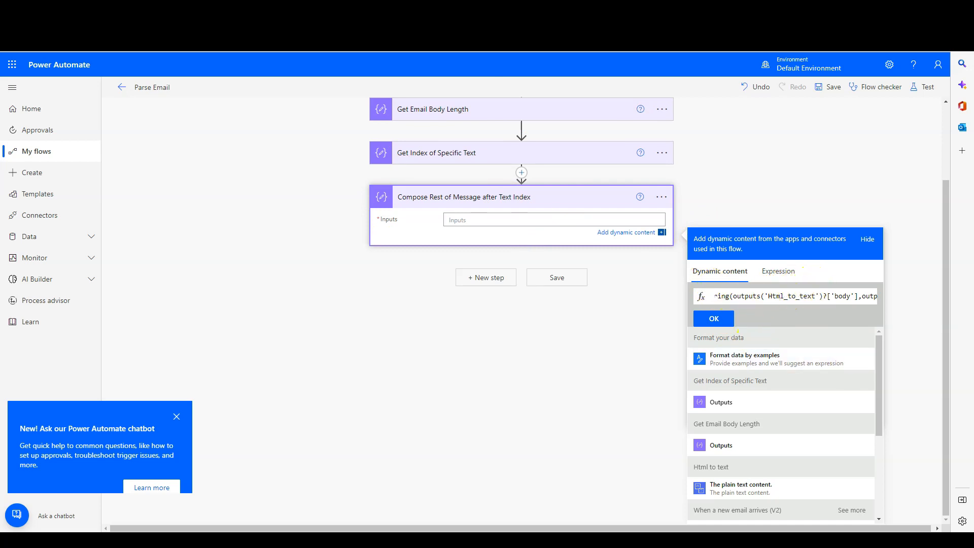
- Review the sample alert in Notepad++ once more and move its window aside
key(alt+Tab)
drag(973, 174, 571, 133)
click(492, 244)
drag(383, 231, 382, 264)
drag(599, 136, 973, 147)
- Apply the substring expression to the compose action's Inputs and save the flow
click(713, 318)
click(832, 88)
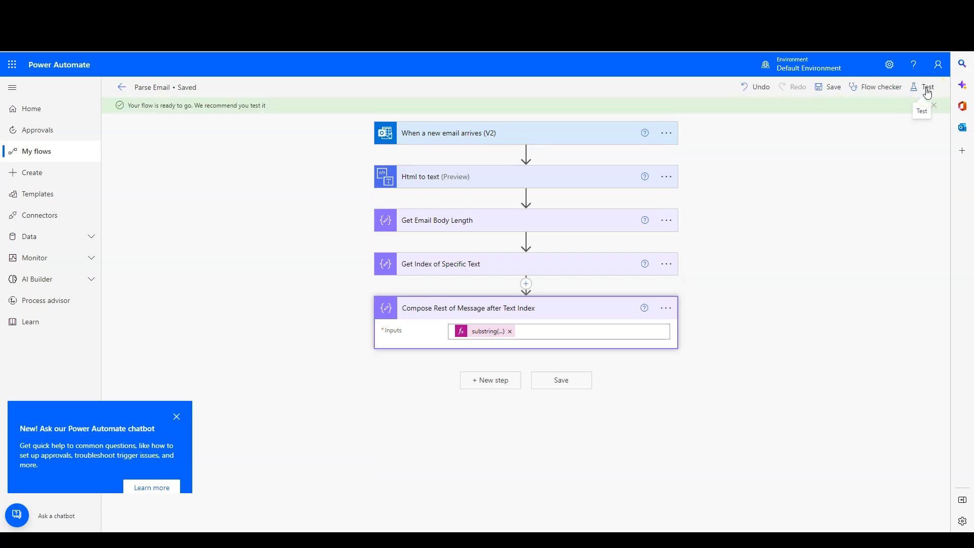
- Test the flow automatically with the most recent successful trigger and expand the Compose Rest of Message after Text Index results
click(927, 88)
click(837, 177)
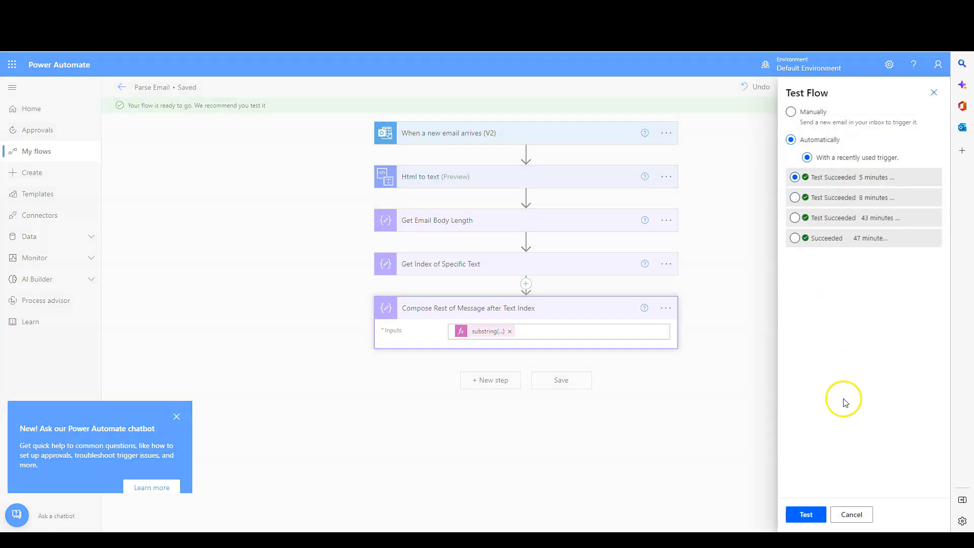
click(810, 514)
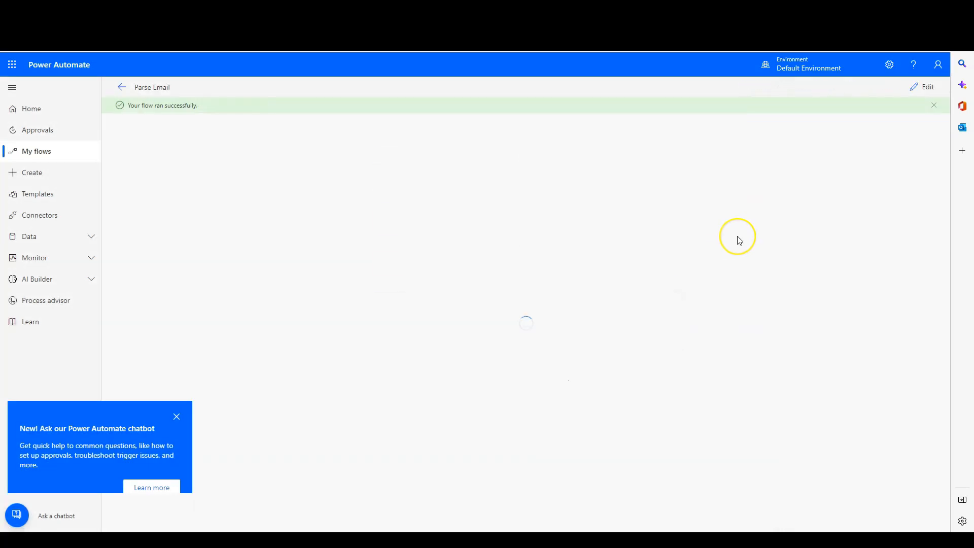
click(596, 315)
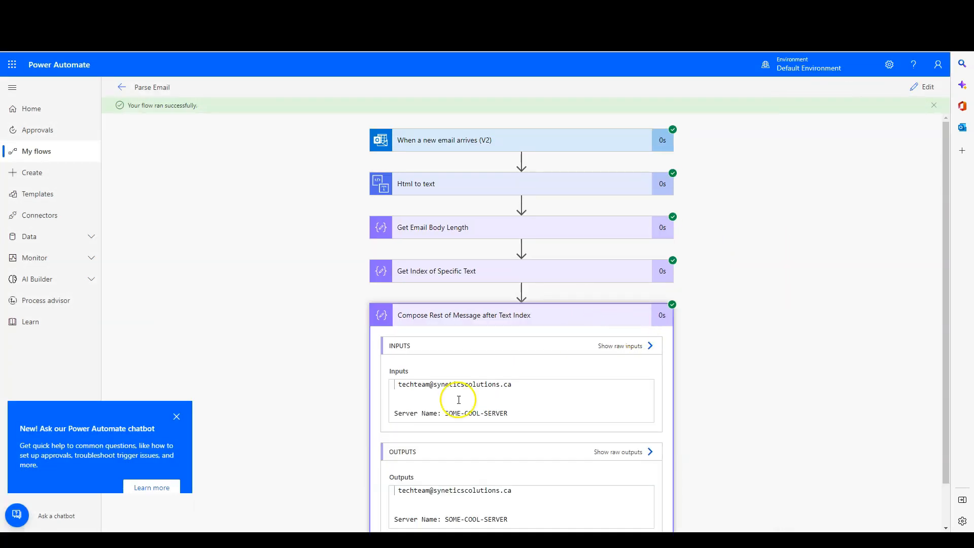
- Examine the email address and server name text in the inputs of the Compose Rest of Message after Text Index run
drag(973, 175, 617, 104)
drag(575, 348, 435, 312)
click(533, 340)
drag(546, 101, 973, 117)
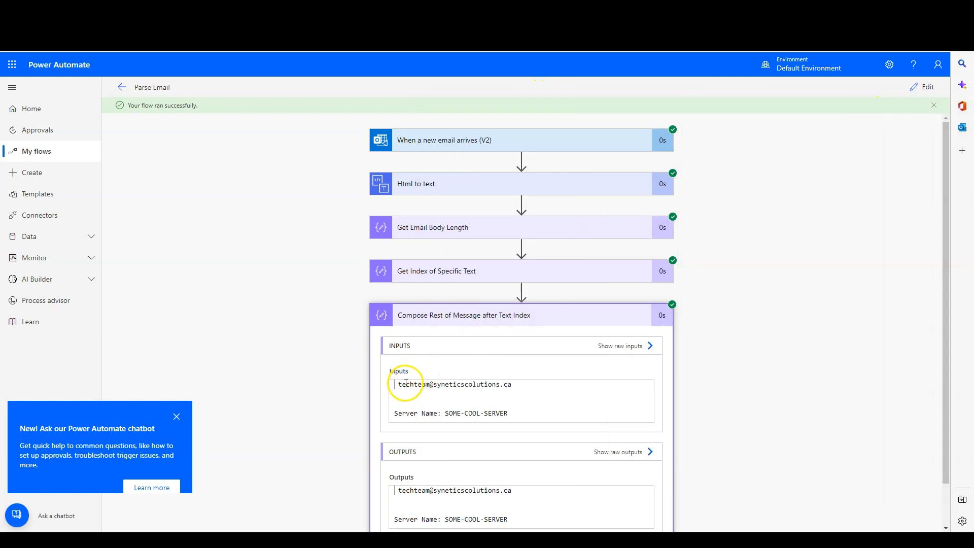
drag(396, 384, 510, 383)
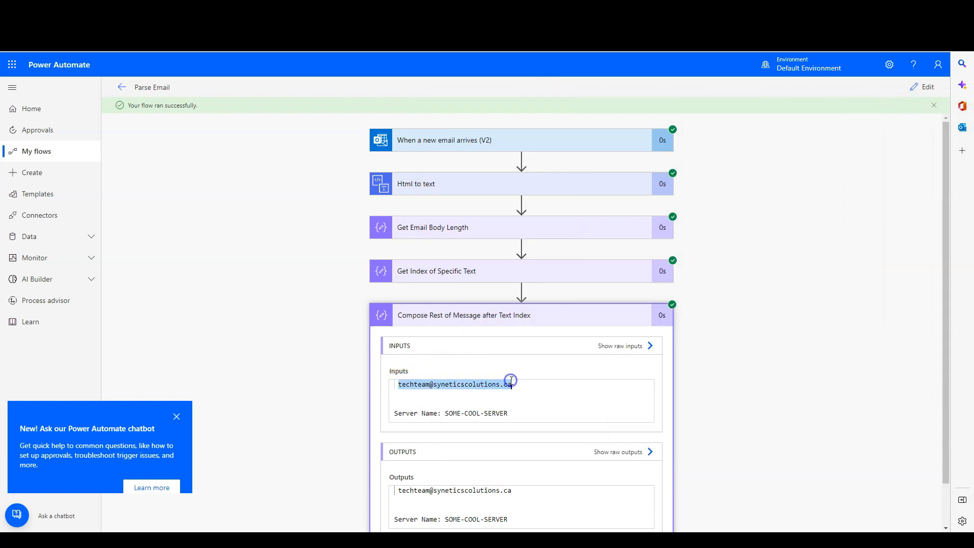
click(429, 406)
drag(398, 384, 513, 412)
click(522, 414)
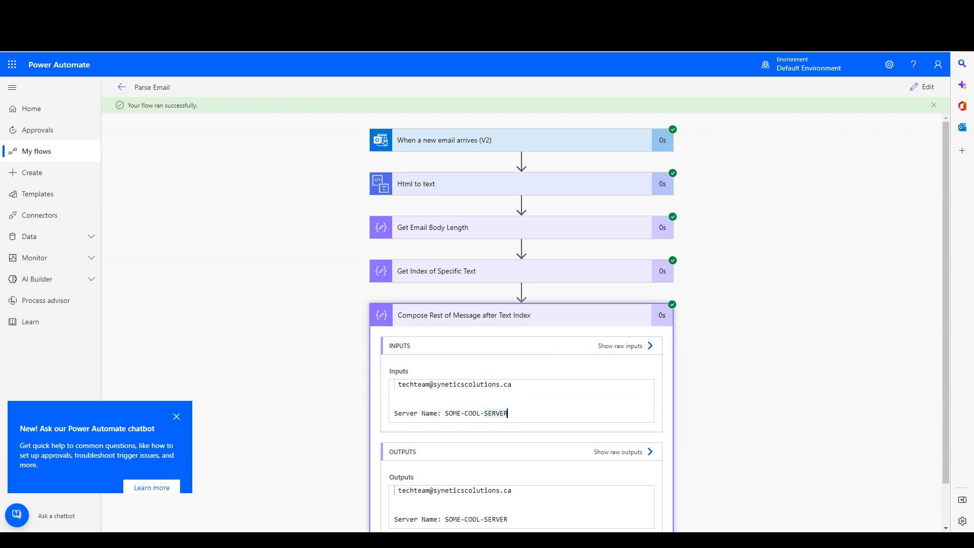
drag(537, 391, 452, 384)
click(491, 384)
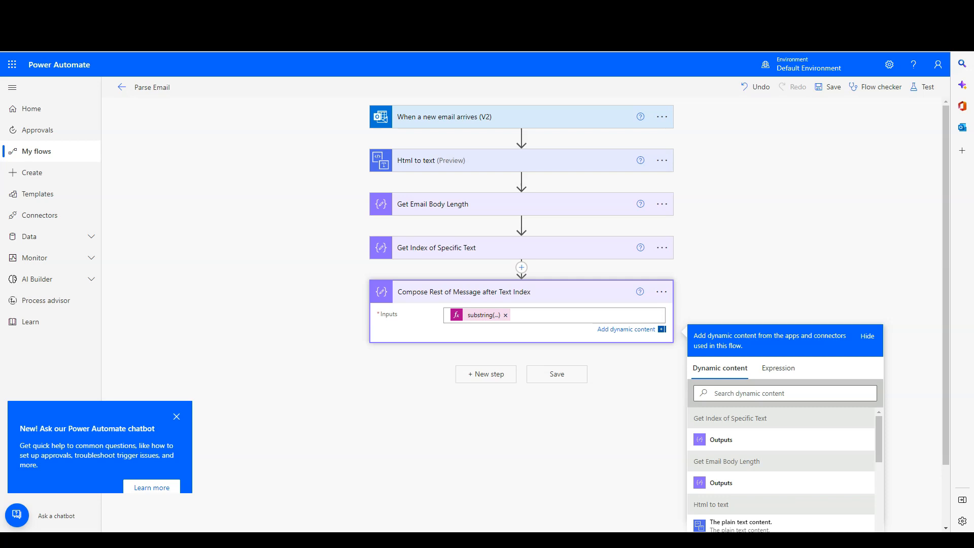
- Switch to the sample email in Notepad++ and examine the start and end of the address after "Also received notification:"
drag(973, 104, 549, 115)
click(449, 212)
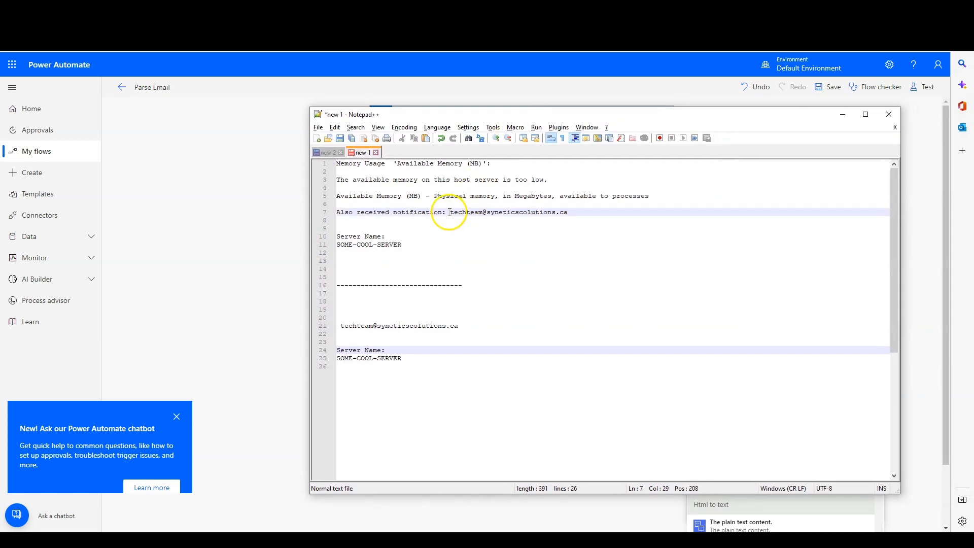
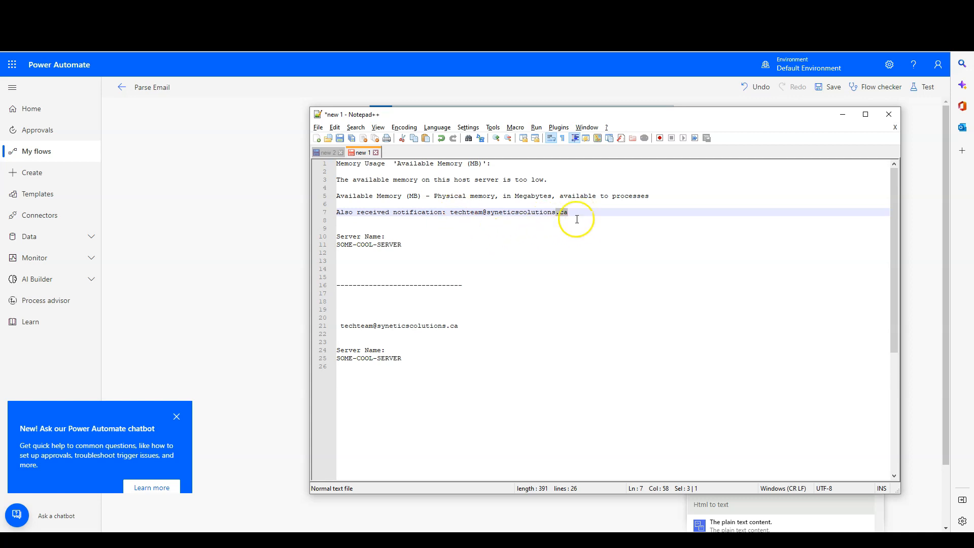
click(562, 215)
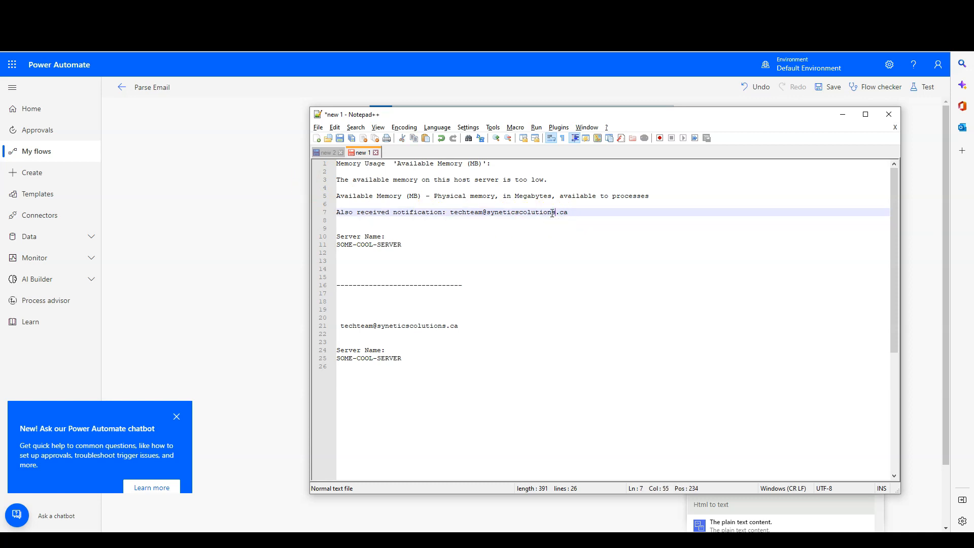
mouse_move(449, 212)
mouse_down()
mouse_move(593, 210)
mouse_move(430, 208)
mouse_up()
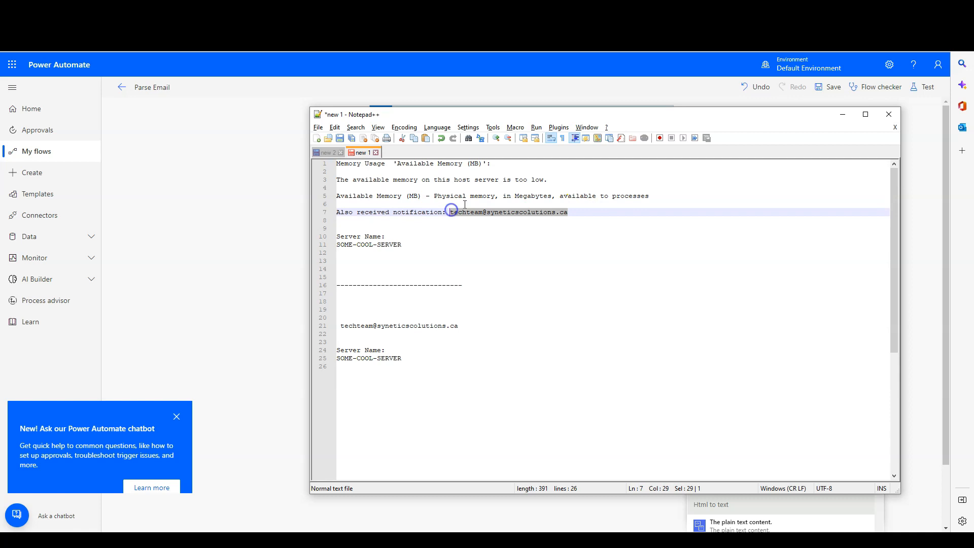
click(562, 205)
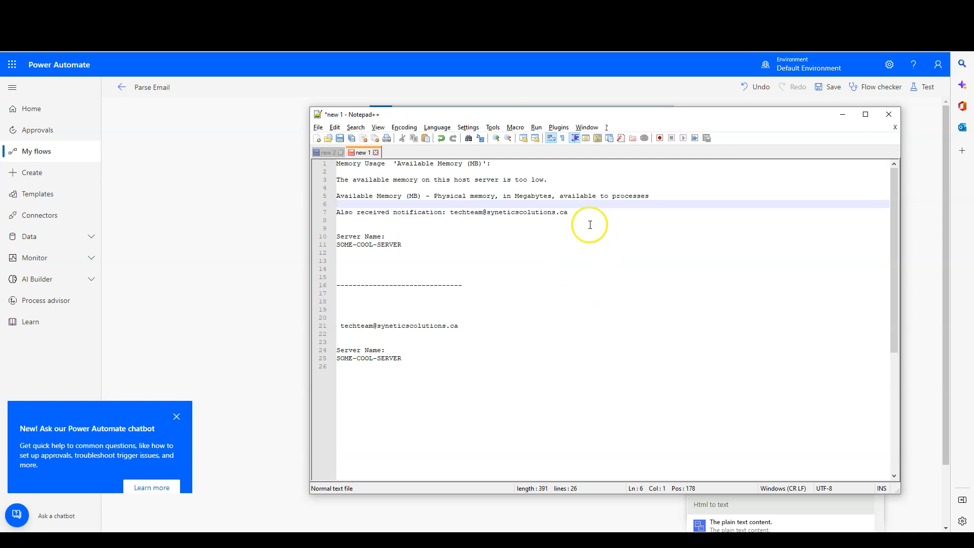
- Add two sample "Sales Id:" lines, each followed by a different number, below the second SOME-COOL-SERVER line
click(438, 357)
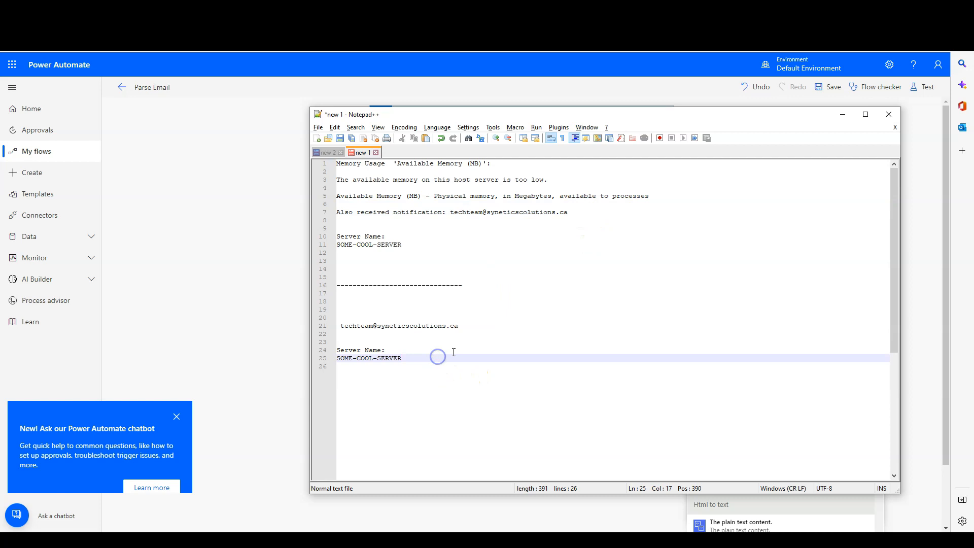
key(Return)
key(Return)
key(Return)
key(Return)
key(Return)
key(Return)
key(Return)
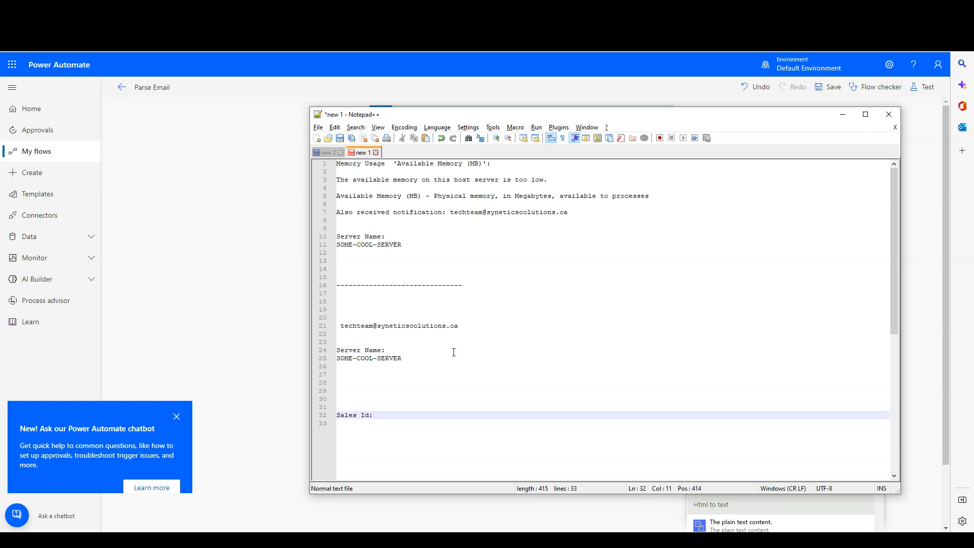
key(Return)
key(Return)
text(Saled)
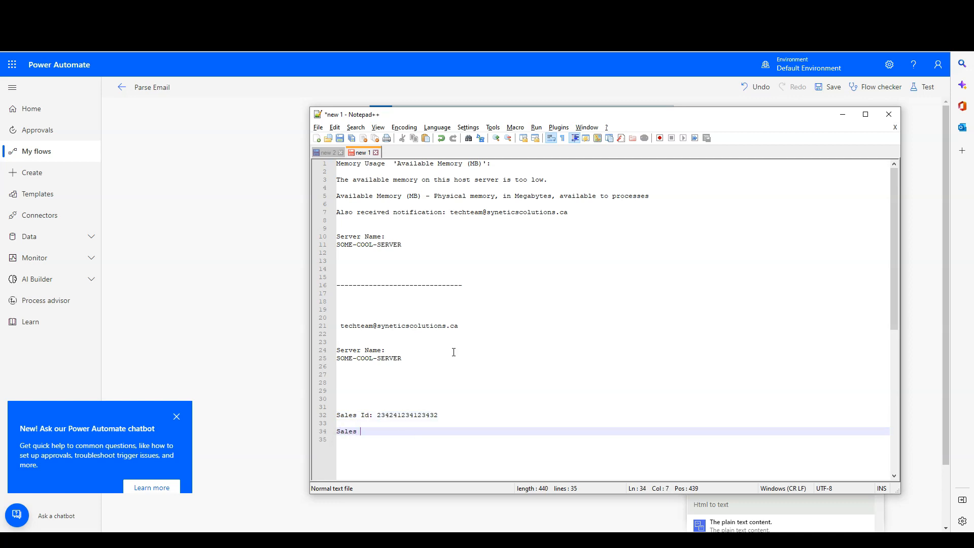
text( Id: 352345098829234)
- Compare the end of the first Sales Id line with the end of the notification line, and return to the Power Automate flow
click(447, 417)
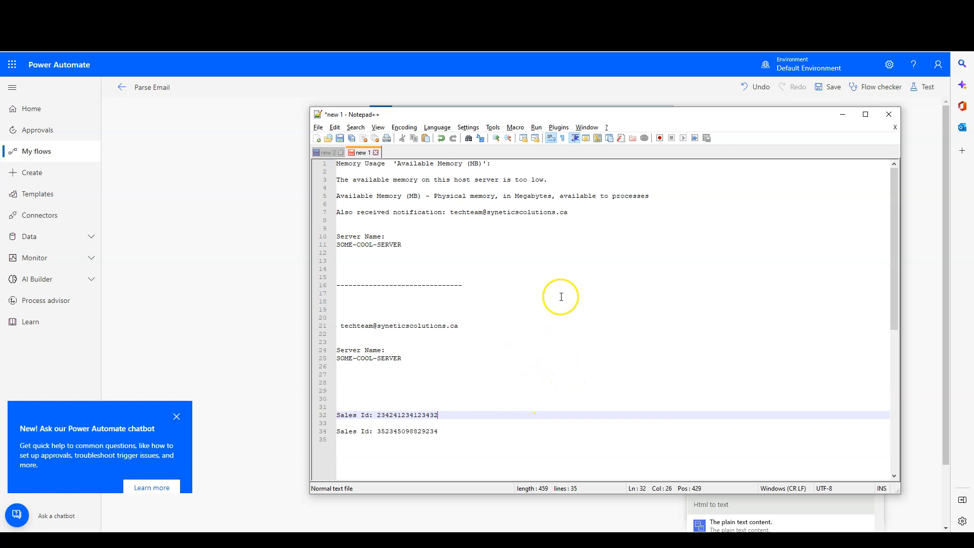
click(577, 213)
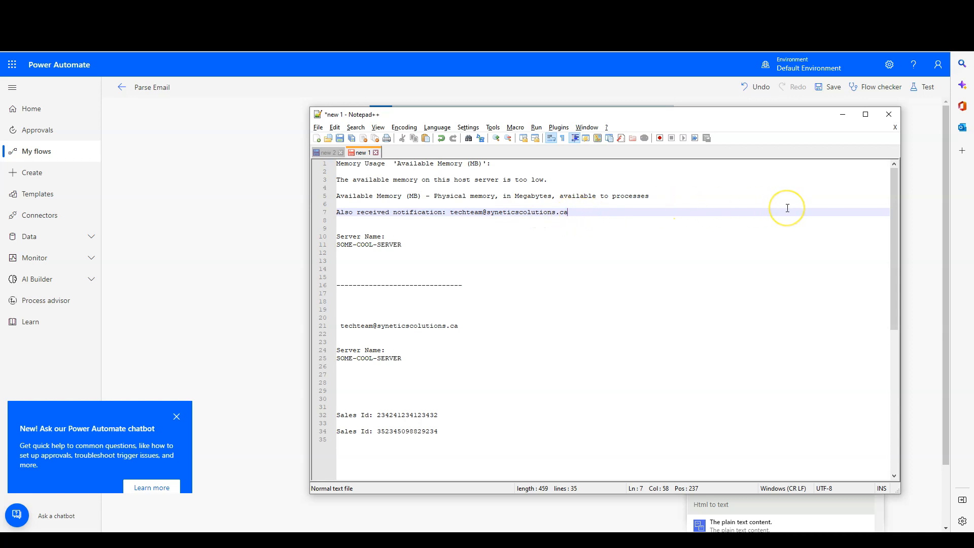
key(Down)
key(Up)
drag(522, 113, 973, 162)
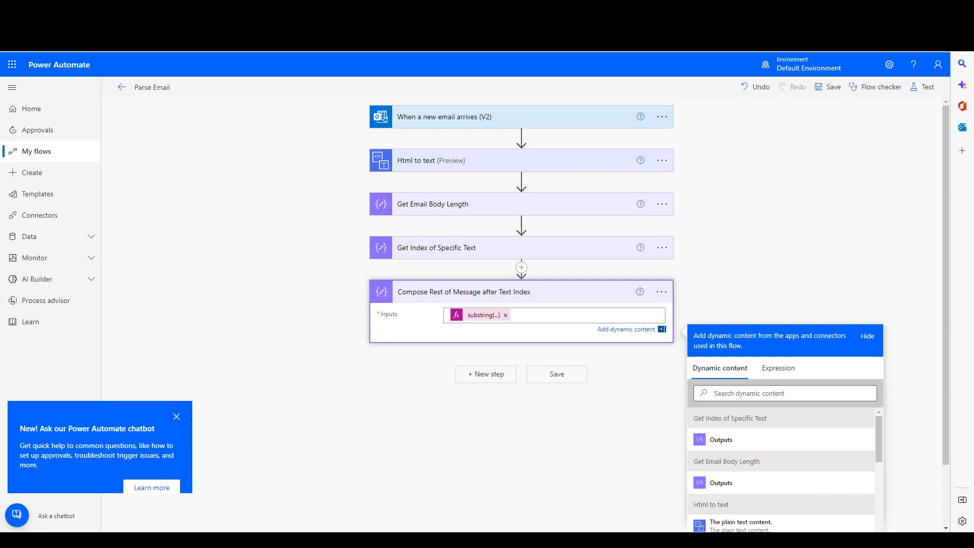
- Add a Compose data operation after Compose Rest of Message after Text Index and open its Inputs for editing
click(462, 366)
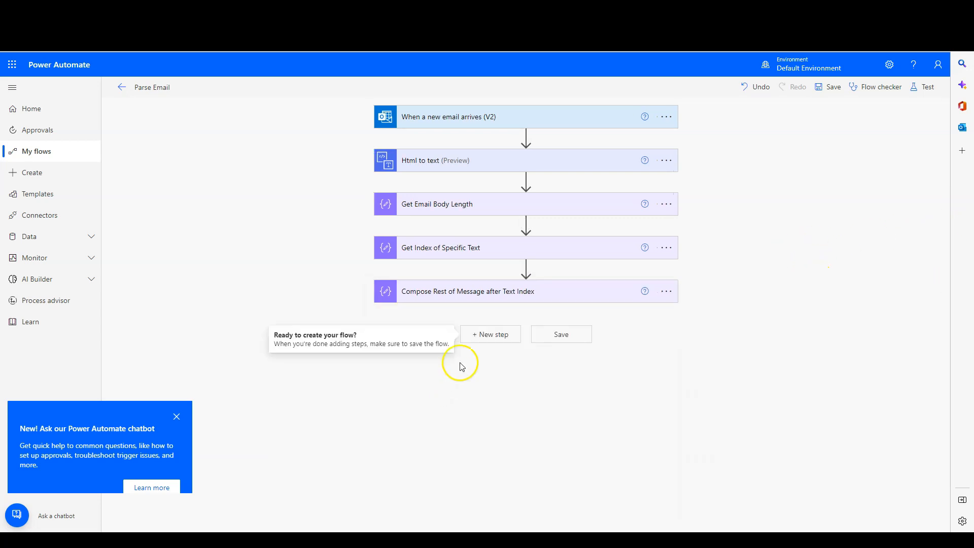
click(486, 338)
text(compose)
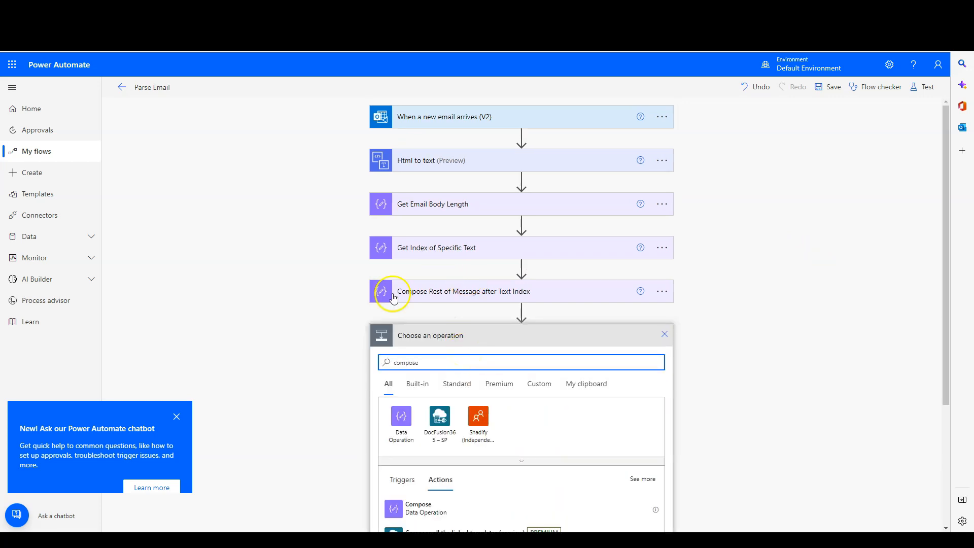
scroll(391, 310, down, 3)
click(388, 378)
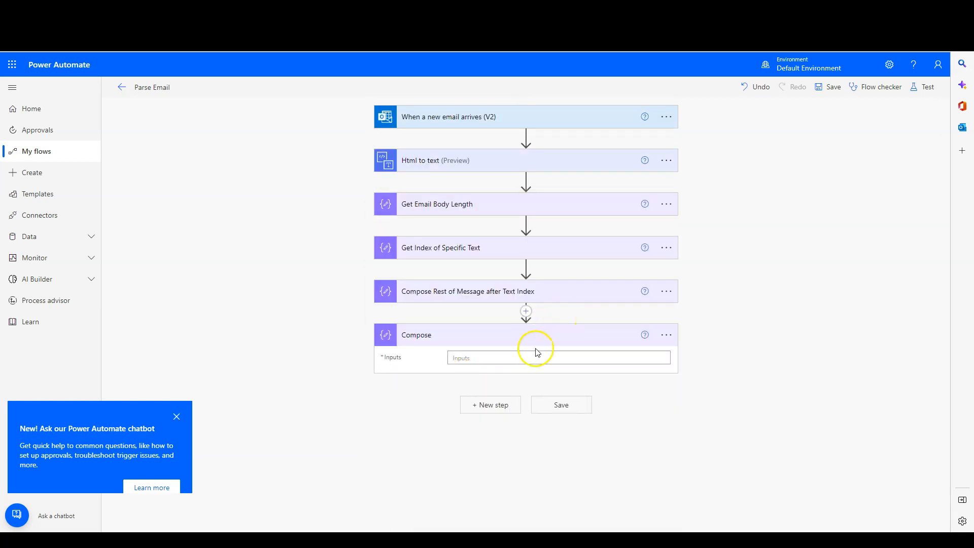
click(517, 359)
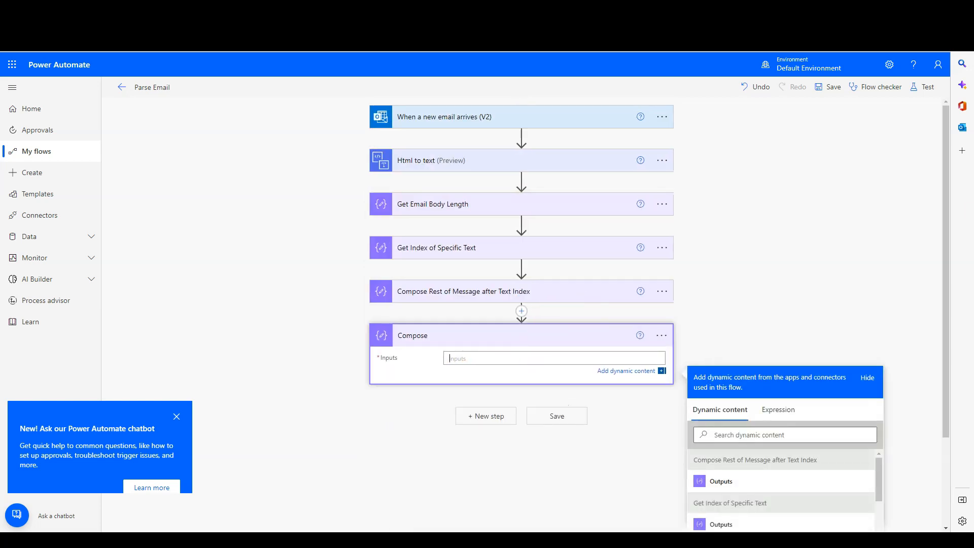
- Check the start and end positions of the notification email address in the Notepad++ sample, and return to the flow
key(alt+Tab)
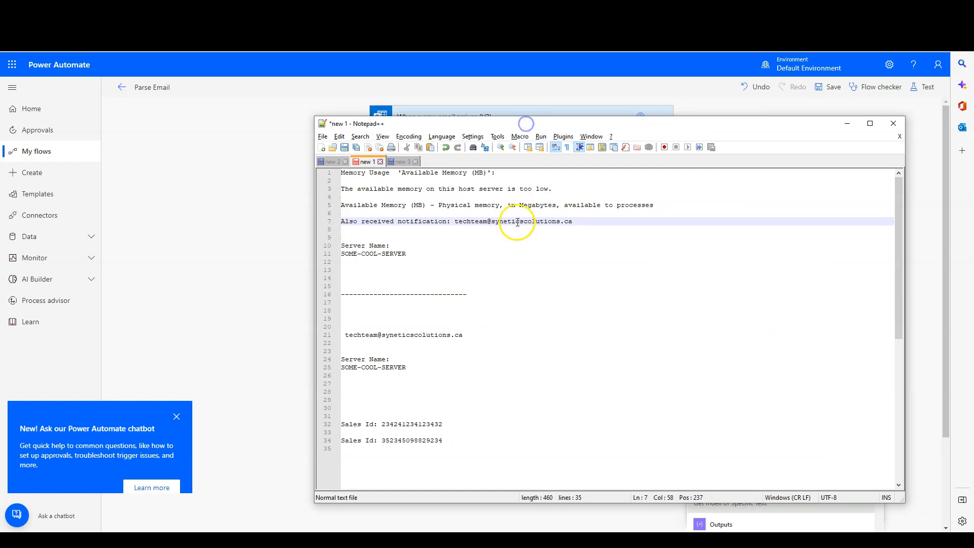
click(454, 222)
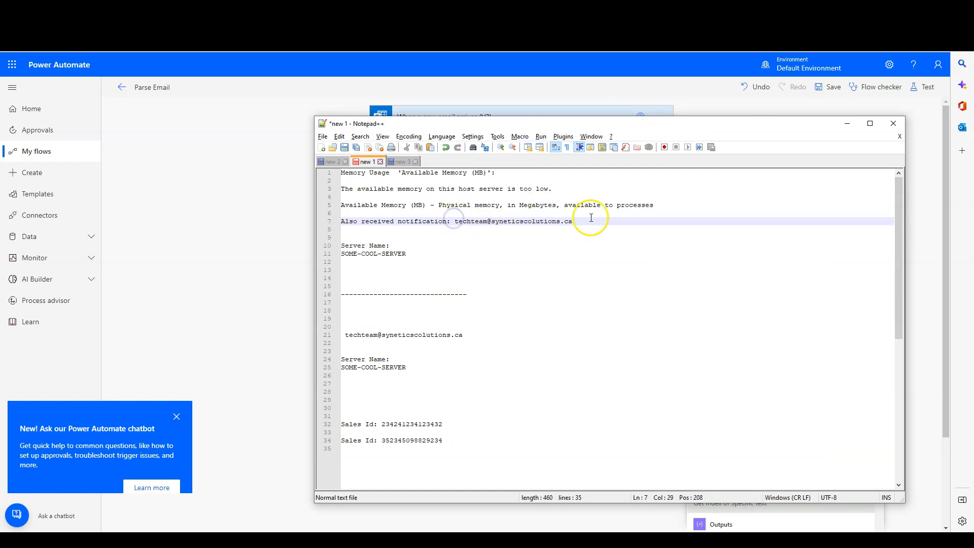
click(574, 221)
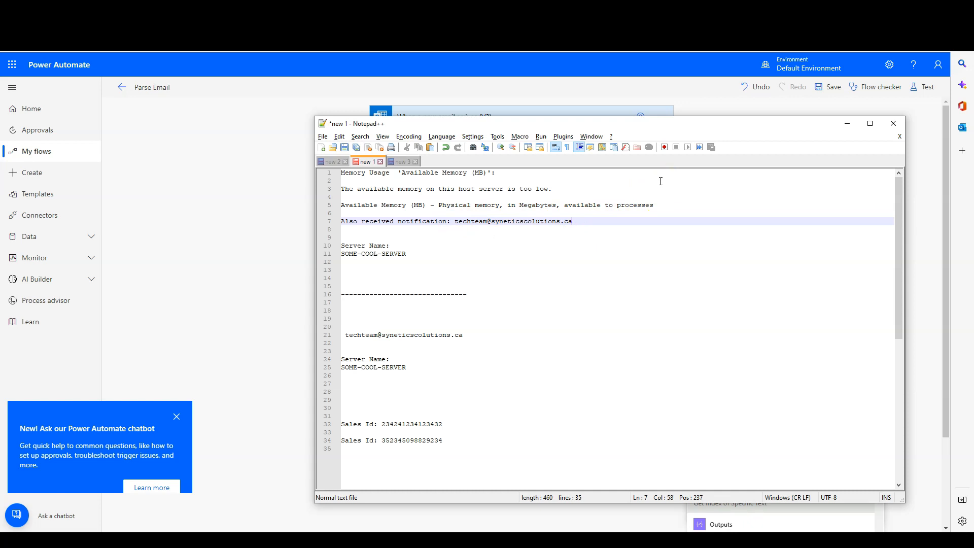
drag(638, 124, 973, 132)
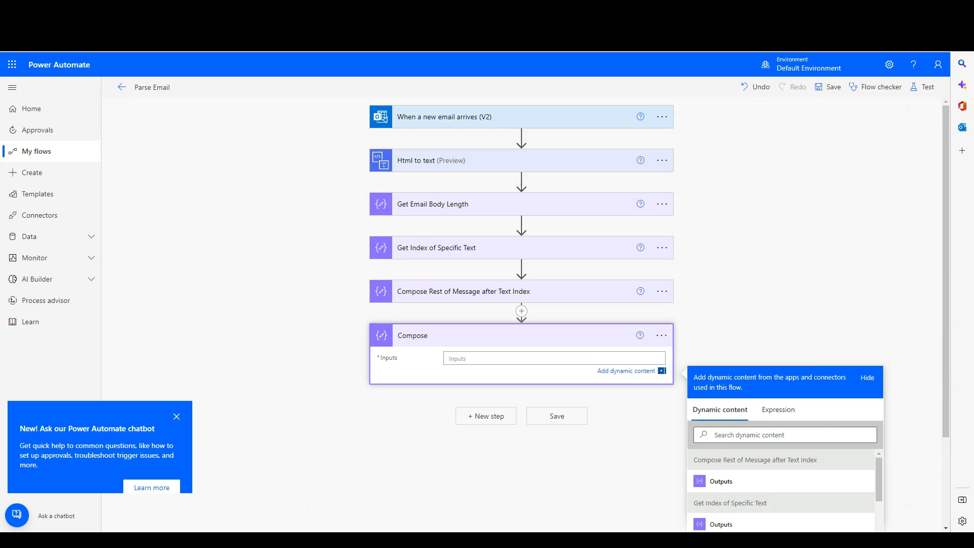
- Start a substring() expression for the inputs of the new Compose action
click(491, 358)
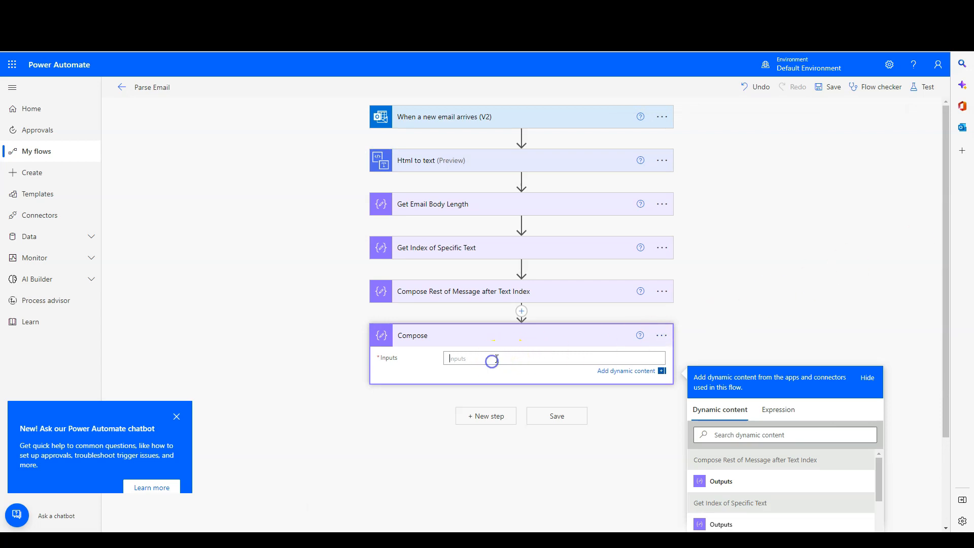
click(785, 409)
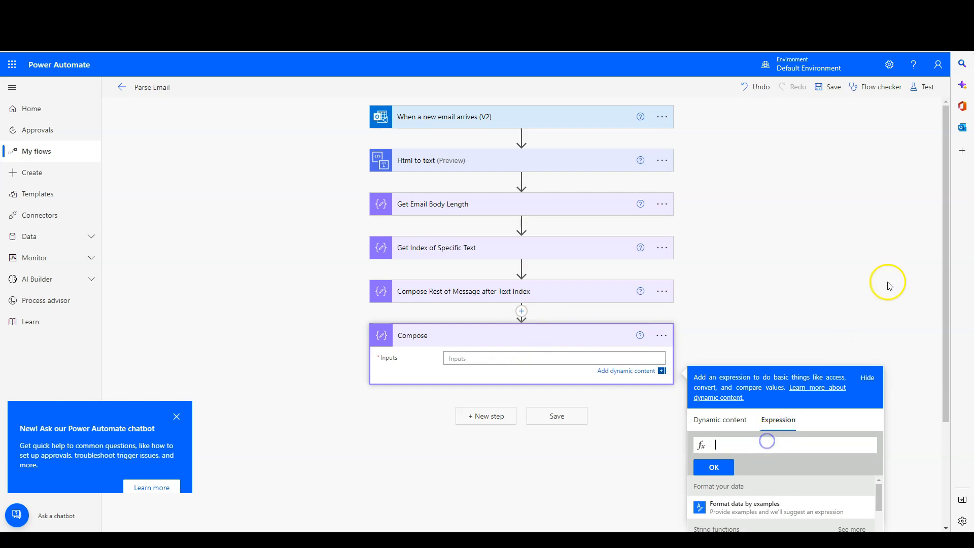
scroll(891, 280, down, 3)
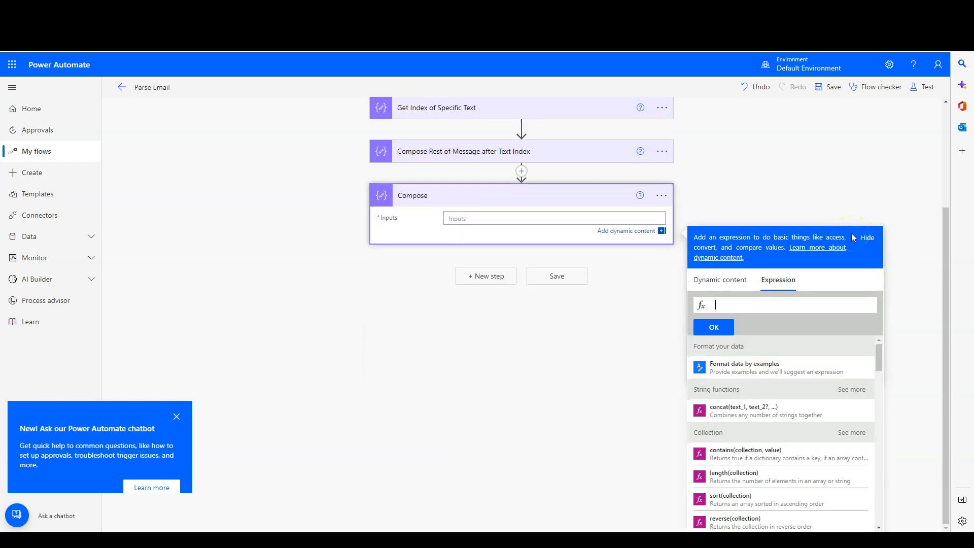
text(substring()
- Review the text, startIndex and length parameters of substring in the Microsoft functions reference in the browser
drag(973, 120, 348, 84)
click(435, 224)
drag(430, 222, 474, 222)
click(531, 222)
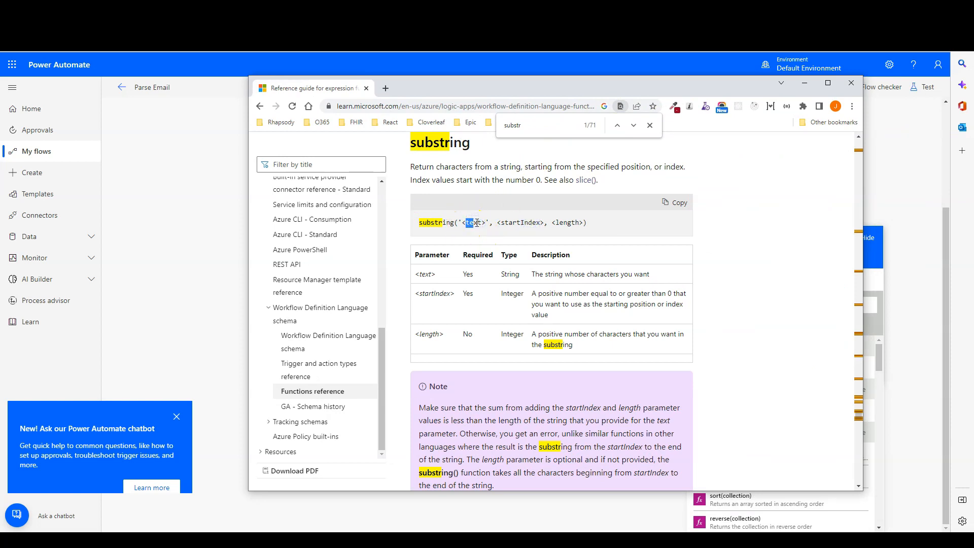
click(510, 223)
drag(512, 223, 534, 222)
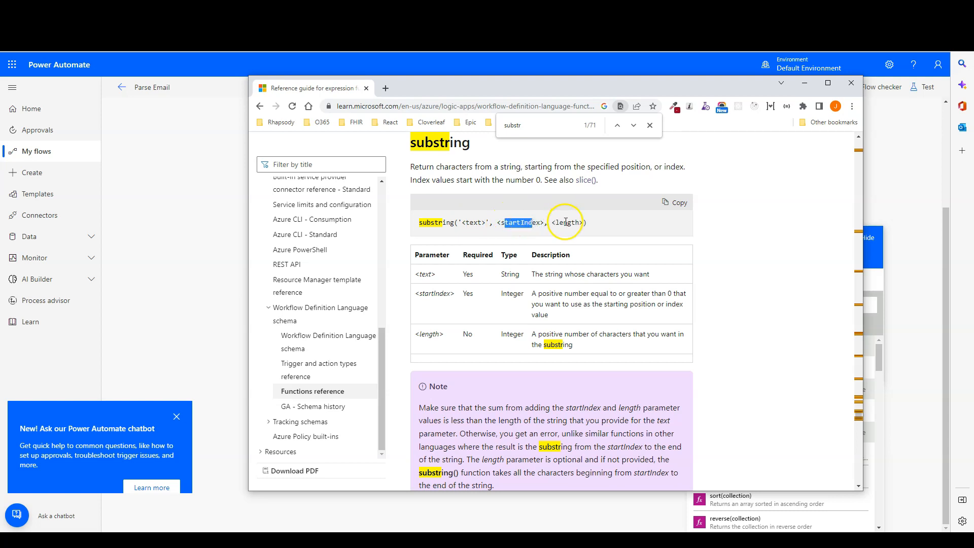
click(558, 224)
drag(571, 223, 586, 224)
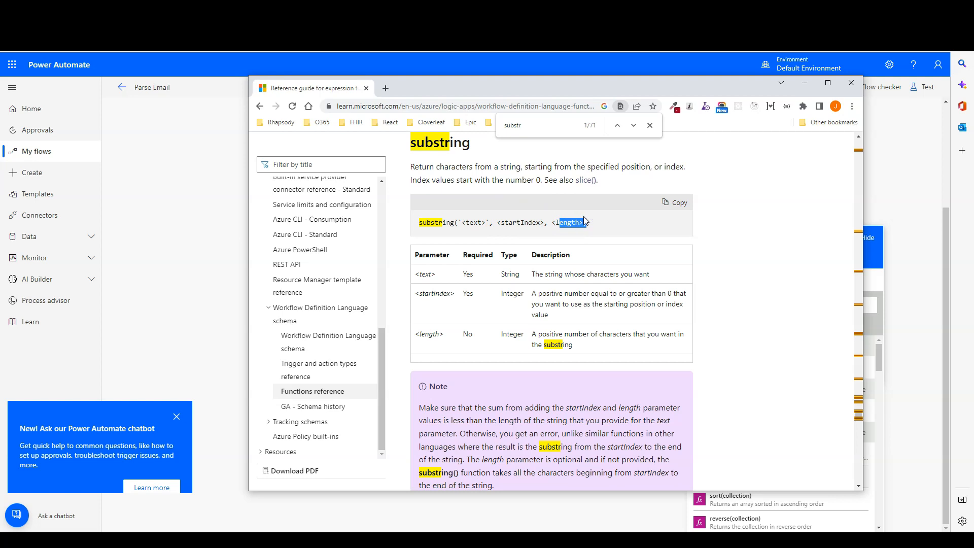
click(520, 227)
drag(443, 93, 973, 113)
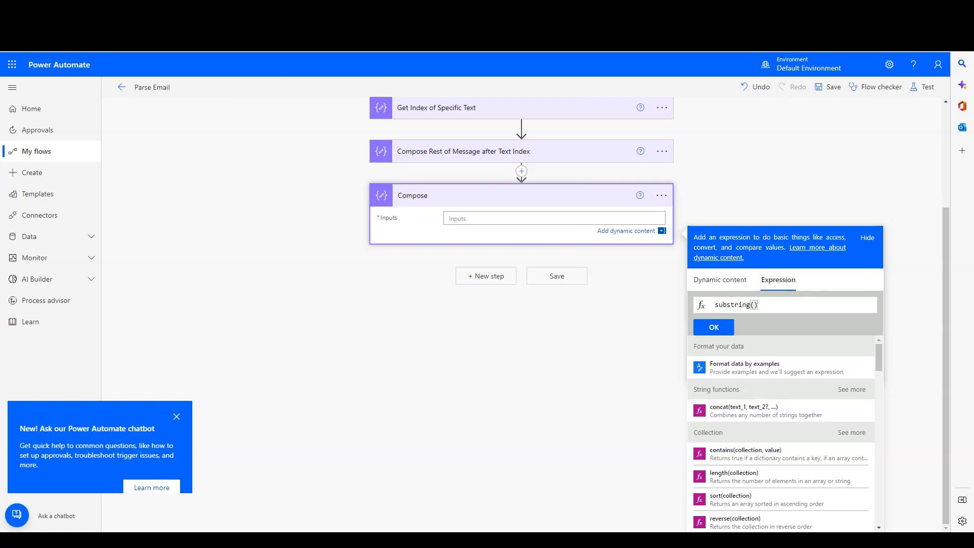
- Insert the Outputs of Compose Rest of Message after Text Index as the text argument of the substring expression
click(568, 219)
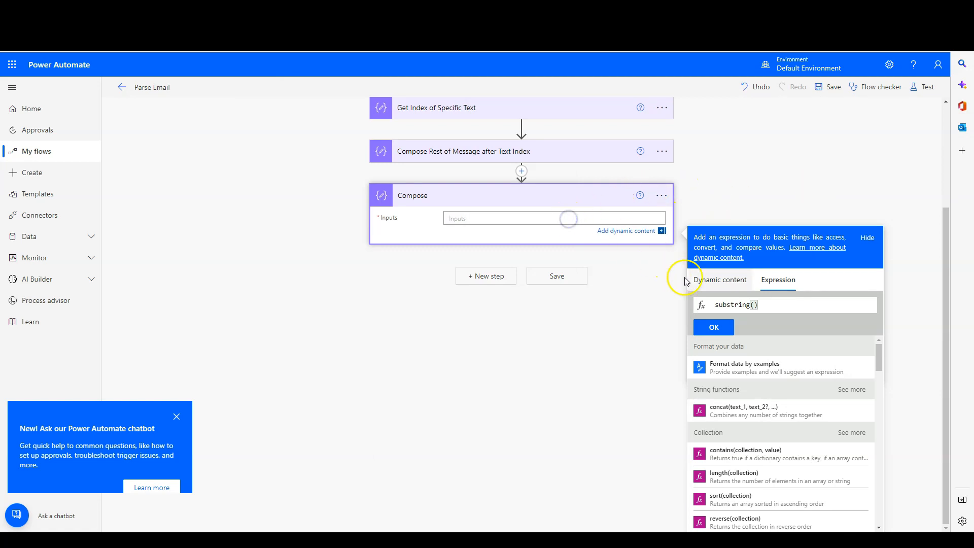
click(755, 305)
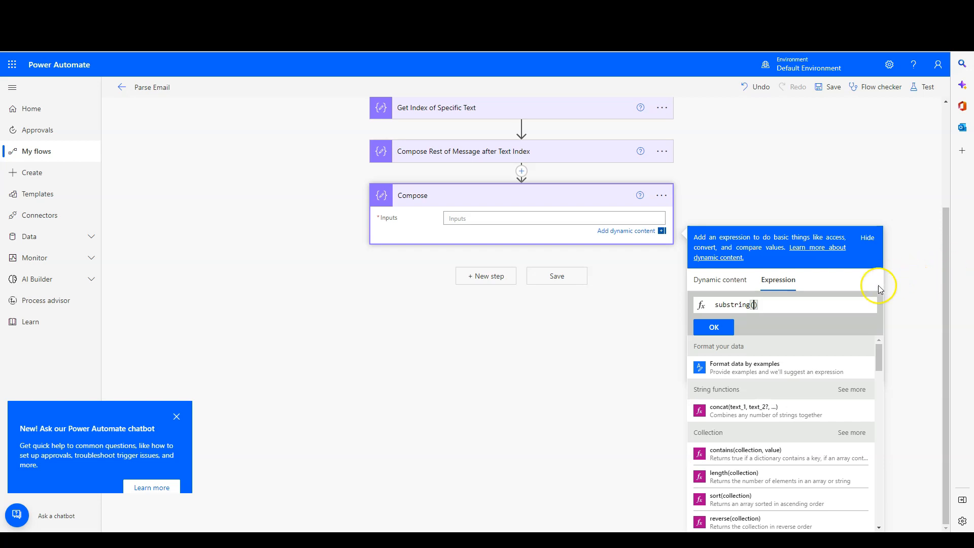
click(719, 278)
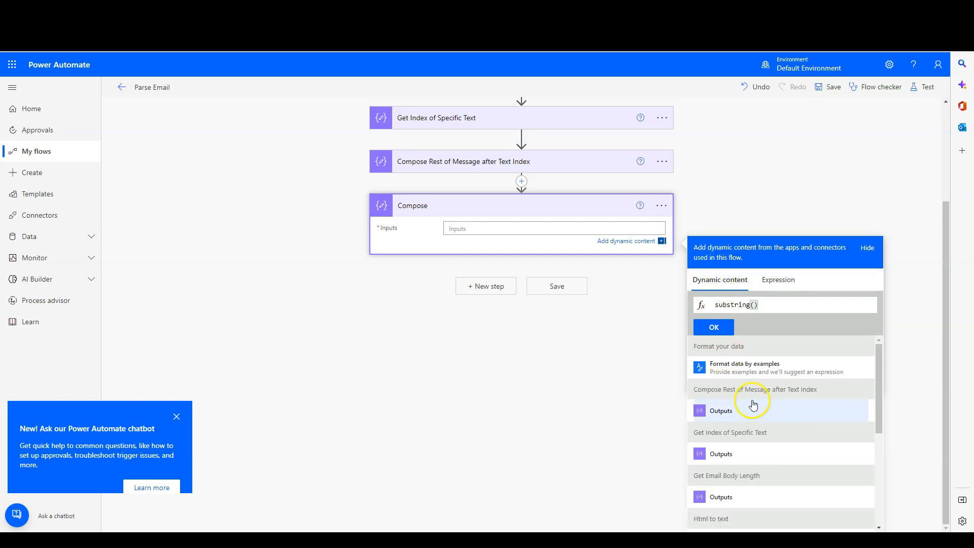
click(746, 417)
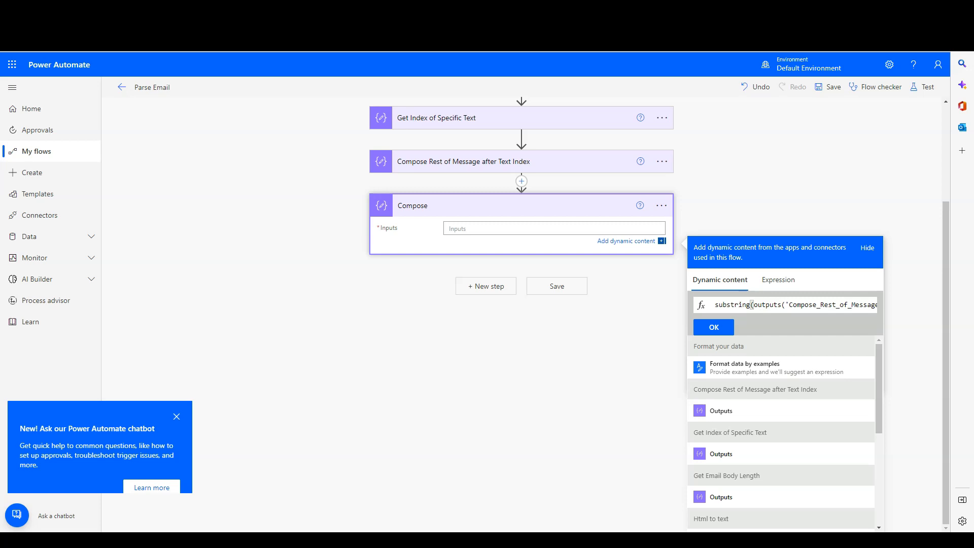
- Review the part of the Notepad++ sample that remains after the index, from the email address to the server name
drag(973, 117, 502, 215)
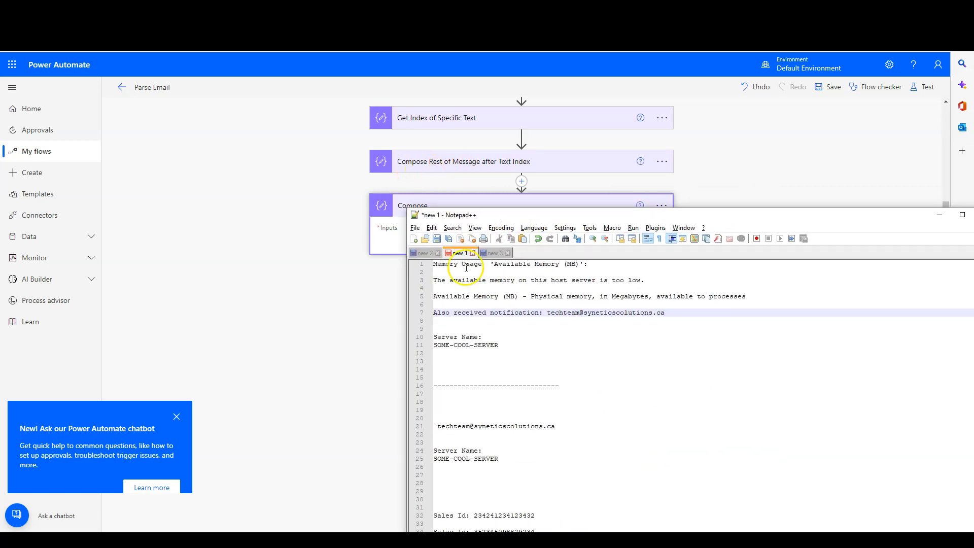
click(467, 370)
drag(438, 426, 569, 471)
drag(663, 218, 973, 216)
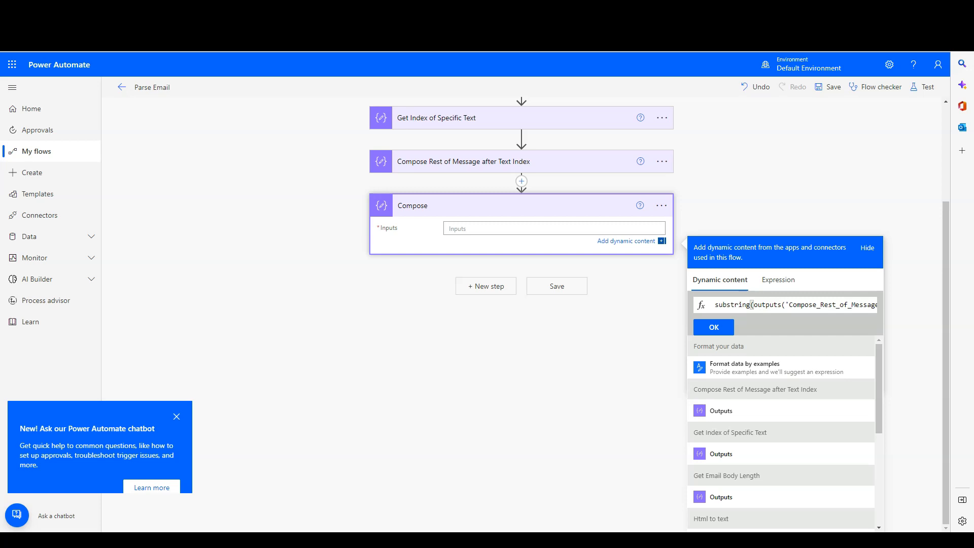
- Check in the Notepad++ sample which character precedes the email address in the remaining text, and return to the substring expression
drag(790, 306, 915, 303)
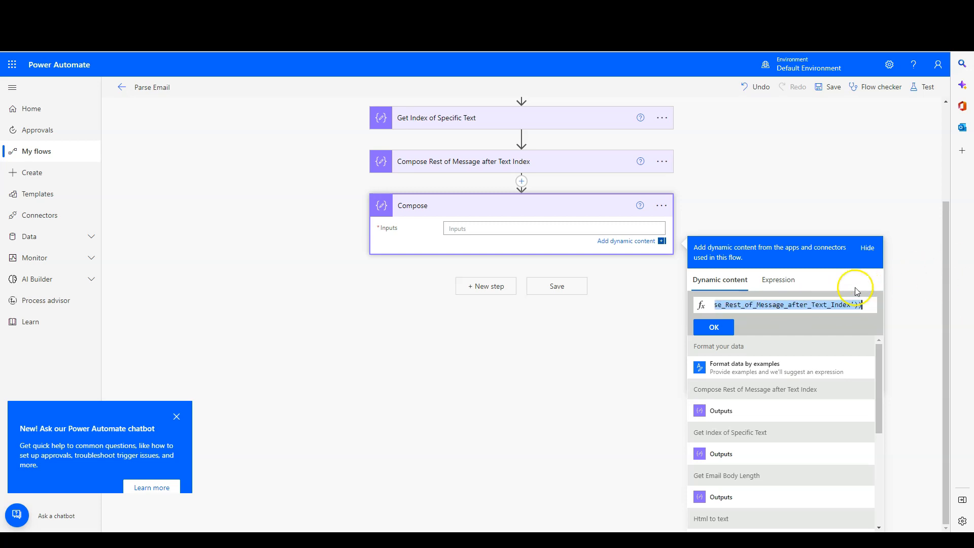
click(858, 305)
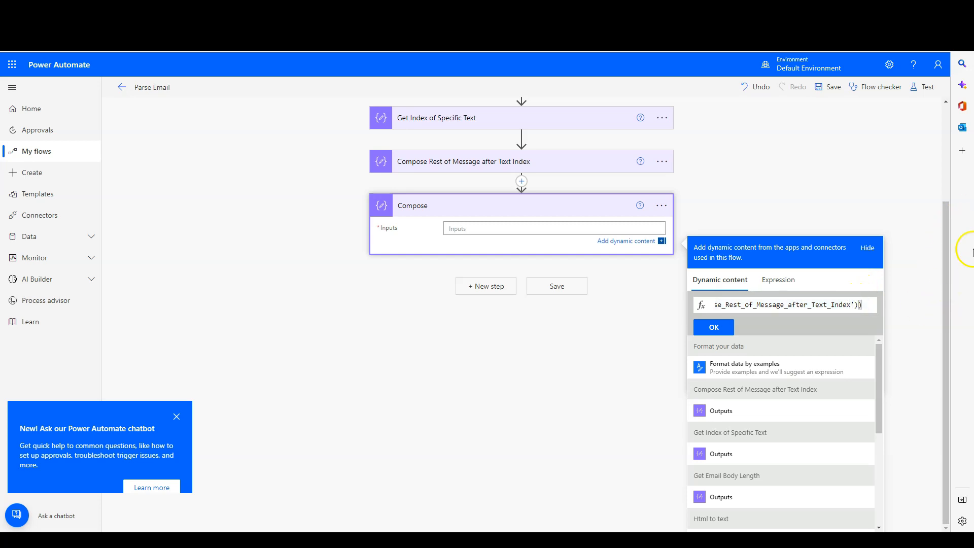
key(alt+Tab)
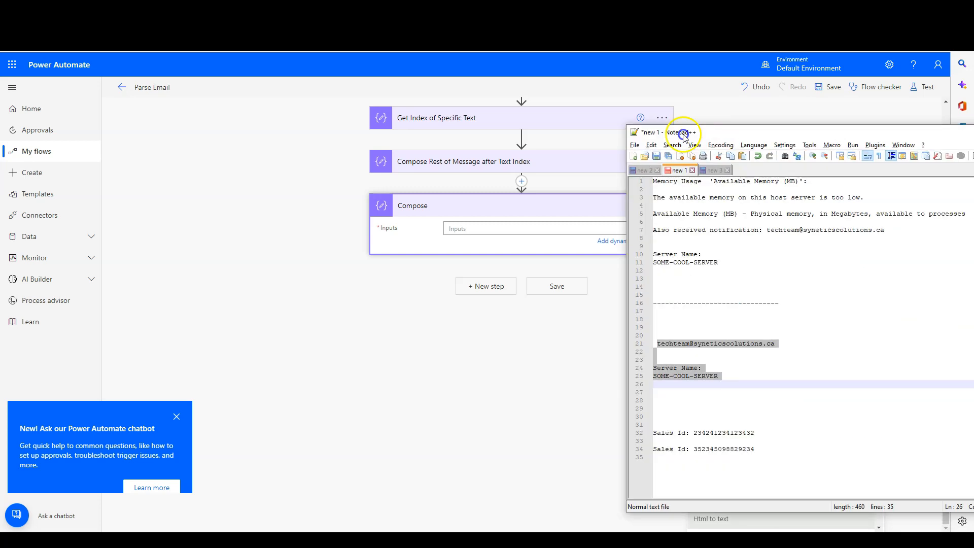
drag(706, 131, 467, 130)
click(424, 343)
drag(419, 341, 422, 341)
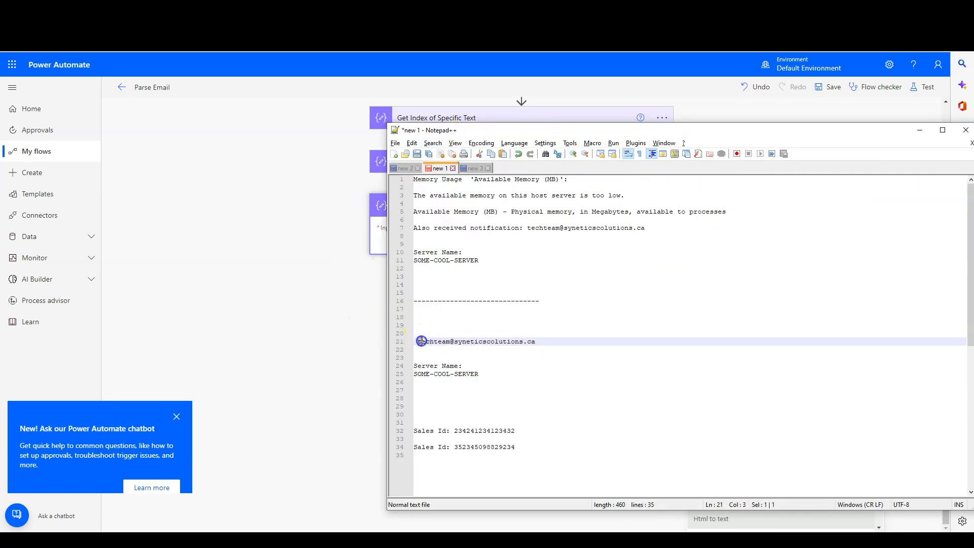
drag(556, 135, 739, 163)
key(alt+Tab)
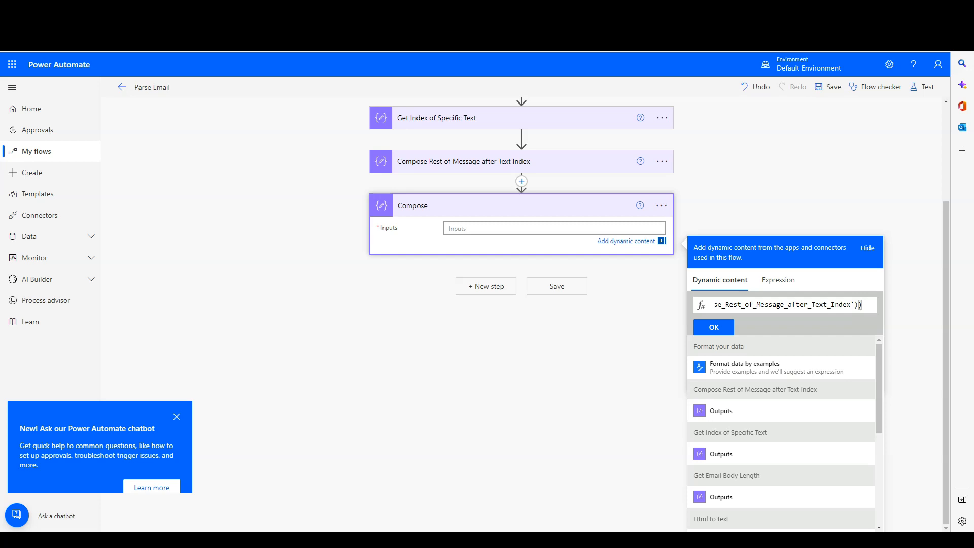
- Set the startIndex argument of the substring expression to 1
click(857, 304)
text(,1)
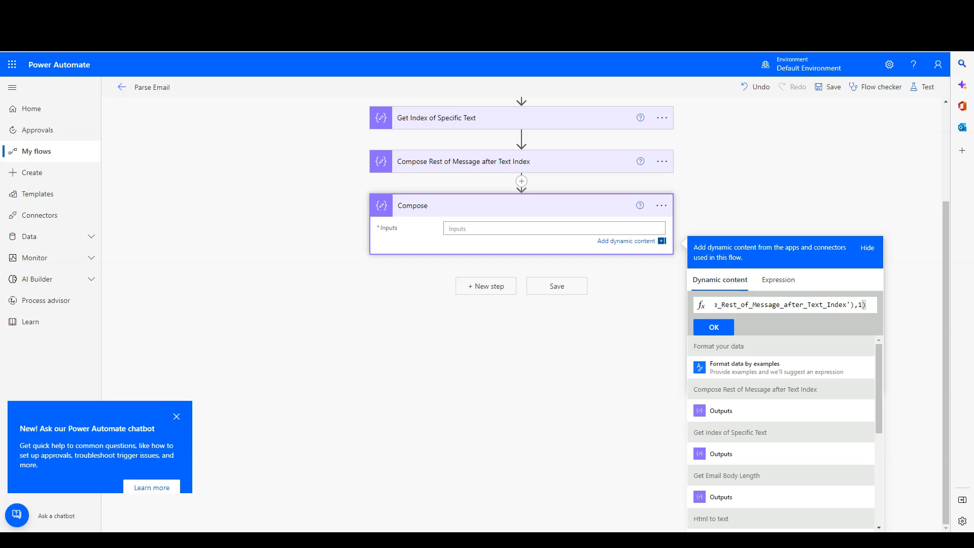
text(,)
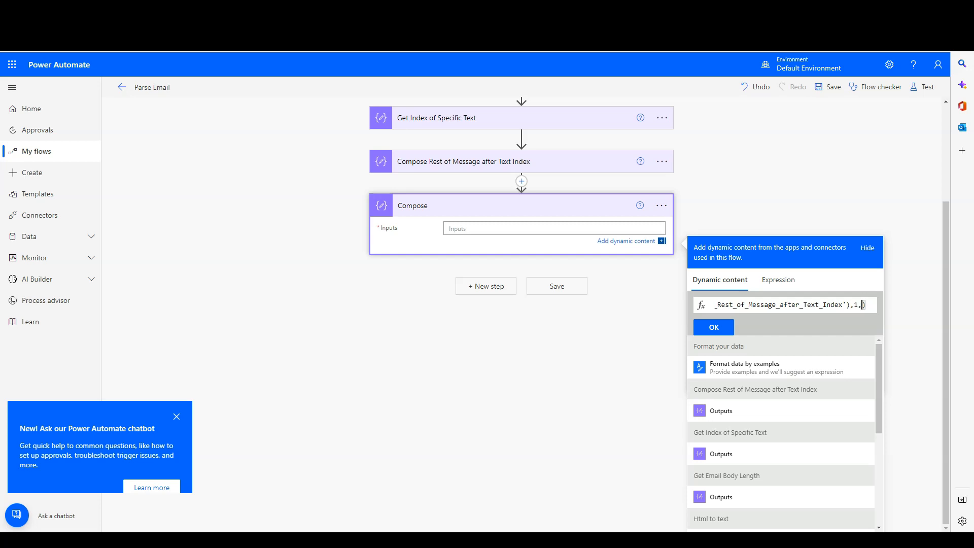
- Use indexOf on the Compose Rest of Message after Text Index Outputs, searching for ' ', as the length argument and insert the expression
text(inde)
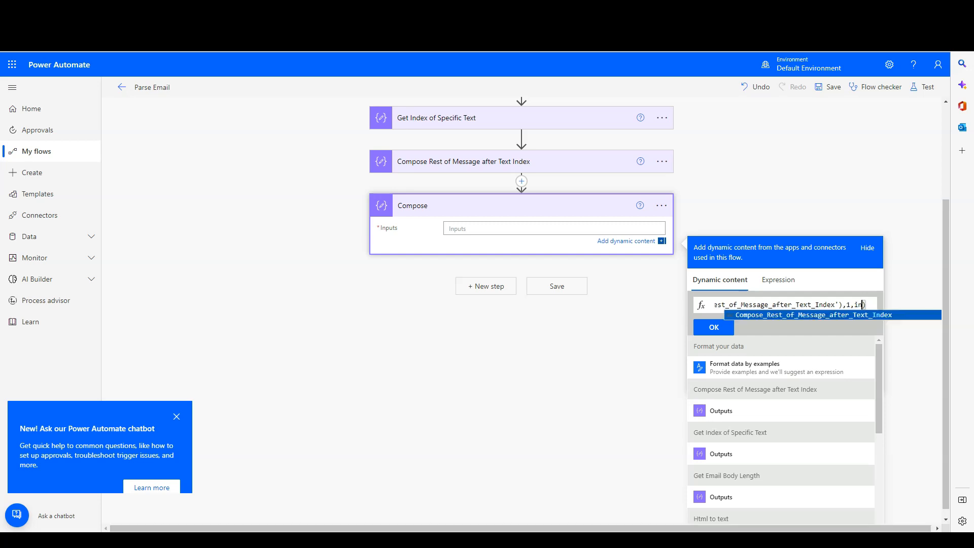
text(xOf()
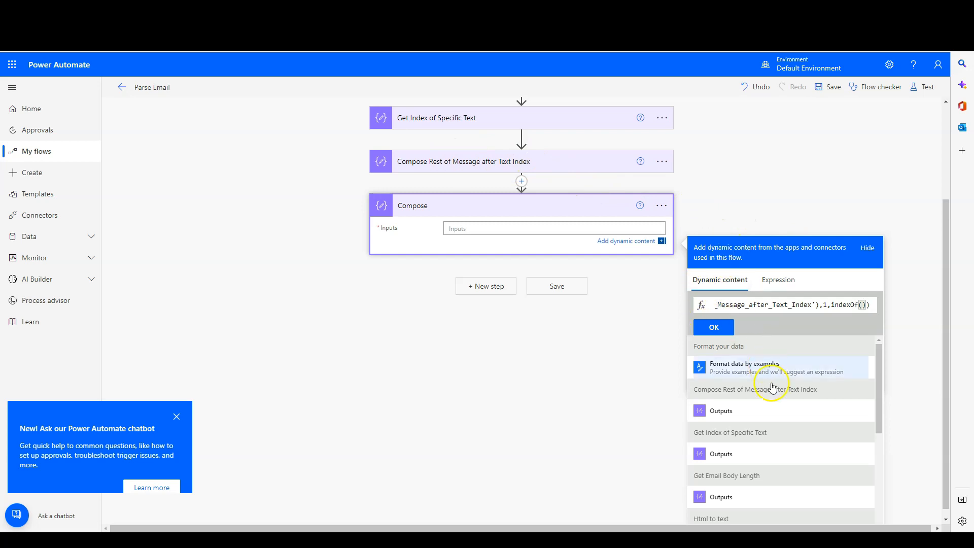
click(770, 412)
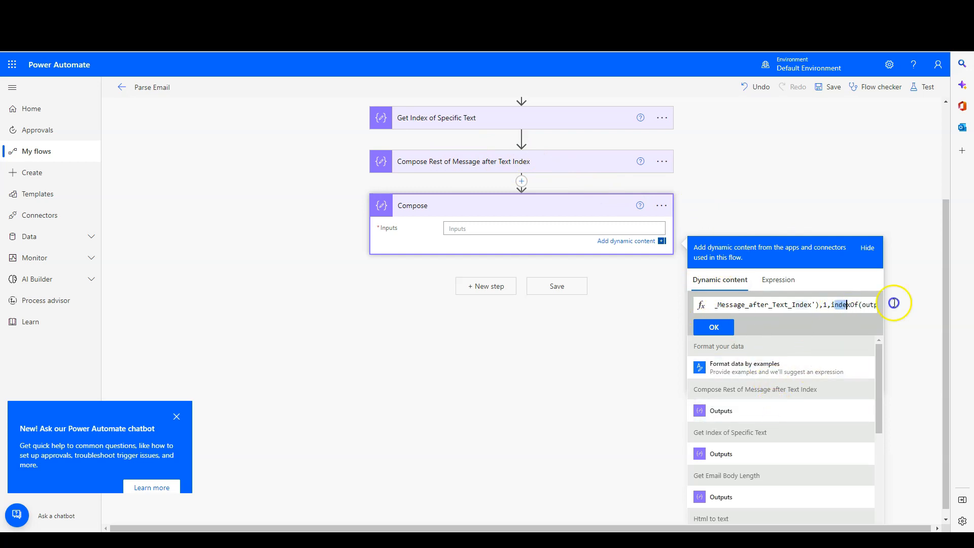
key(ctrl+a)
click(861, 304)
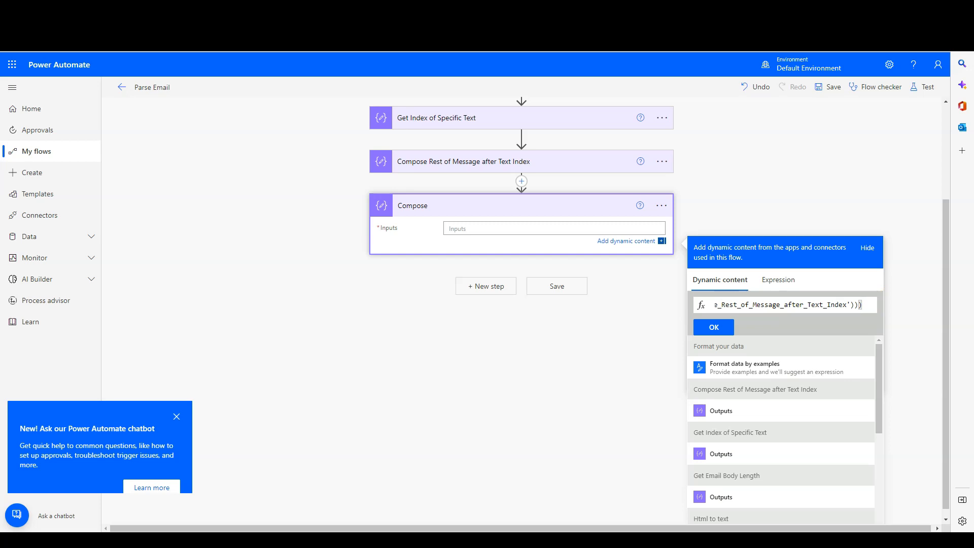
click(857, 304)
text(' ')
click(856, 303)
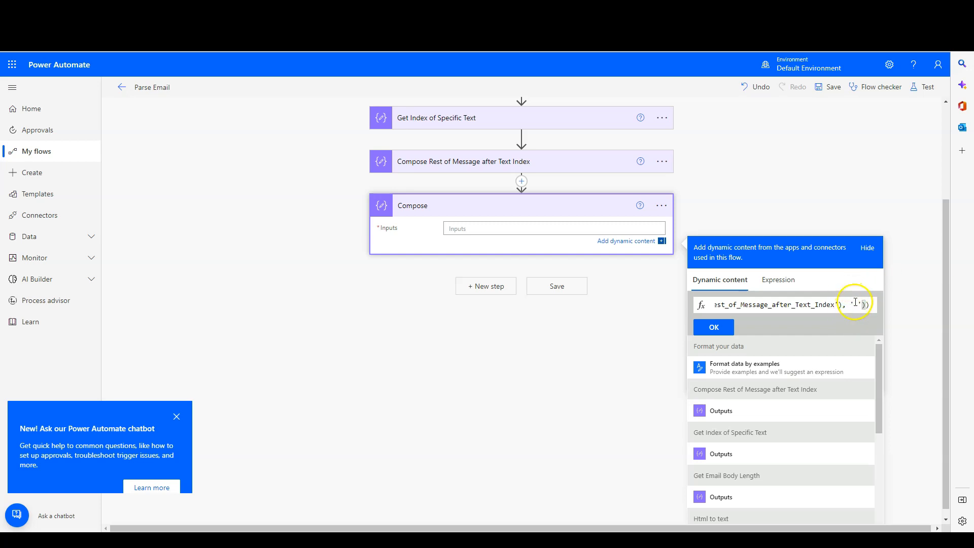
click(713, 335)
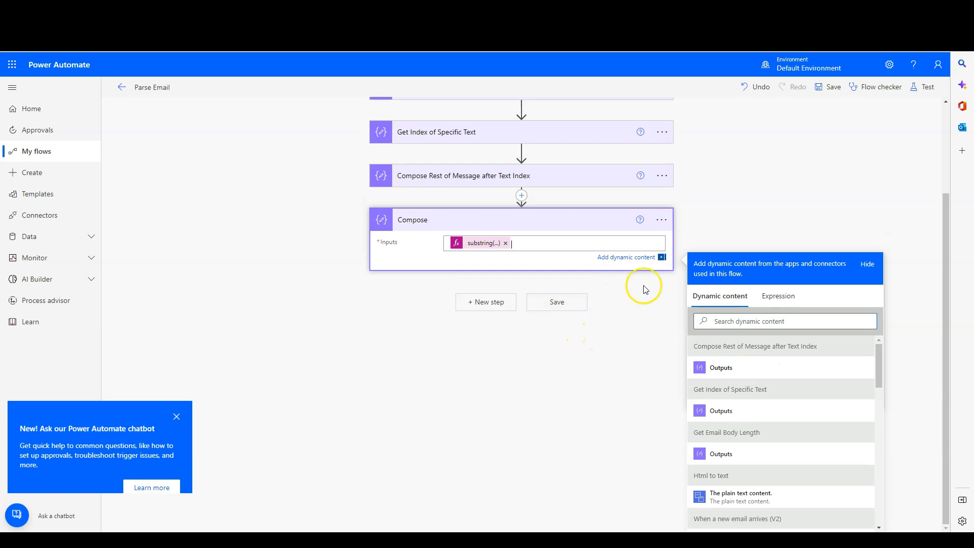
- Save the Parse Email flow and run a test of it
click(824, 95)
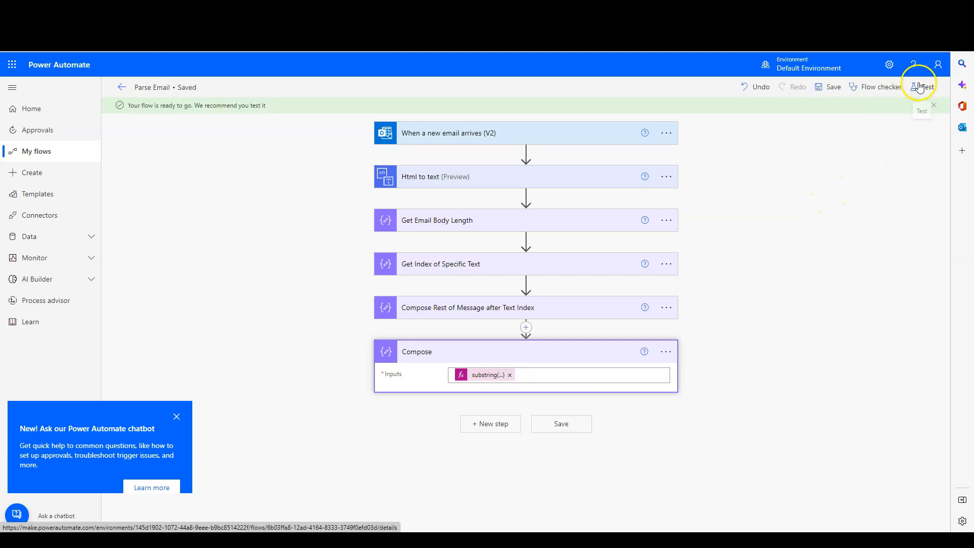
click(919, 87)
click(819, 175)
click(805, 514)
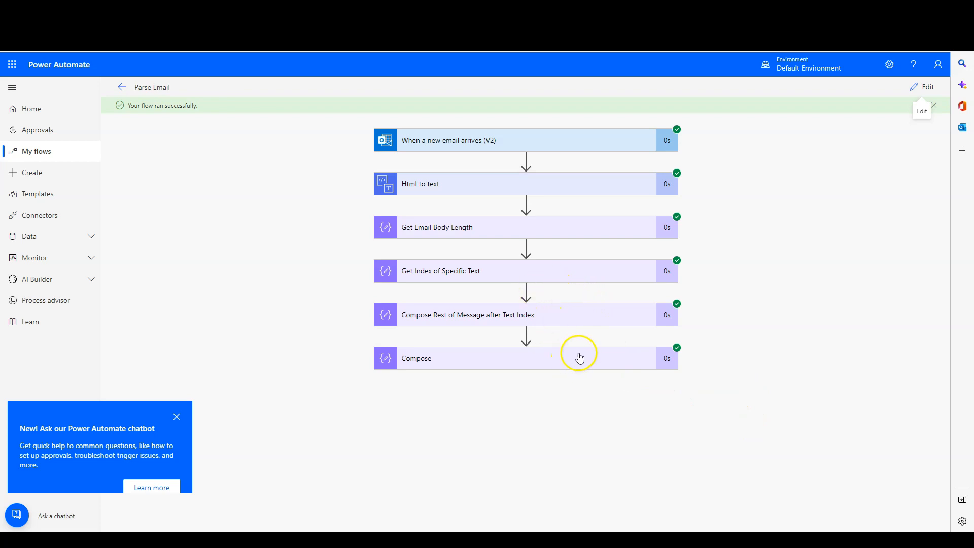
- Inspect the inputs and raw outputs of the final Compose action in the test run
click(575, 360)
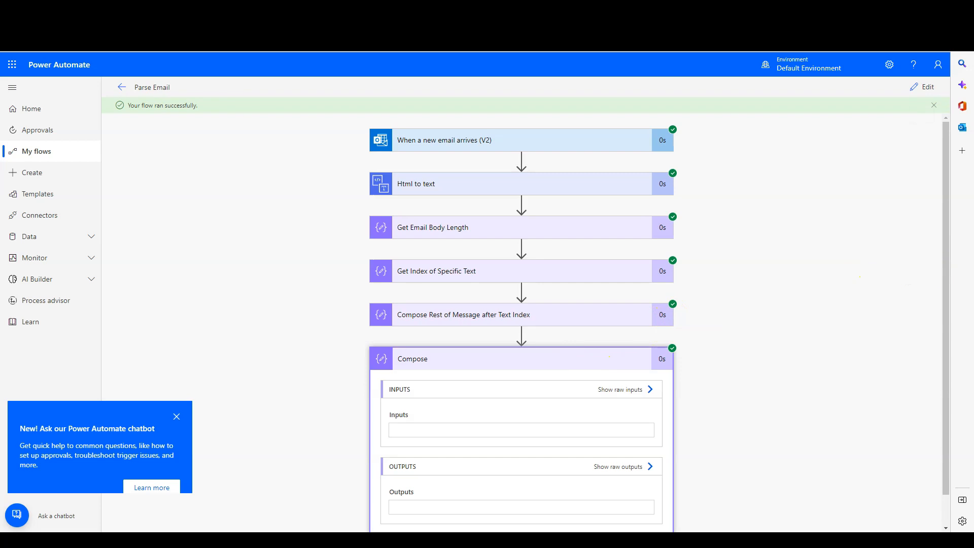
scroll(831, 375, down, 2)
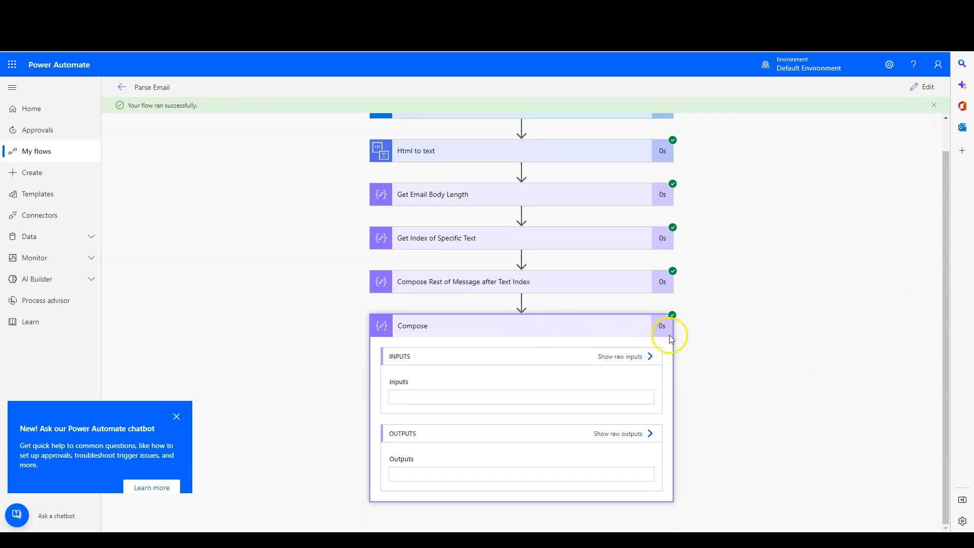
click(635, 434)
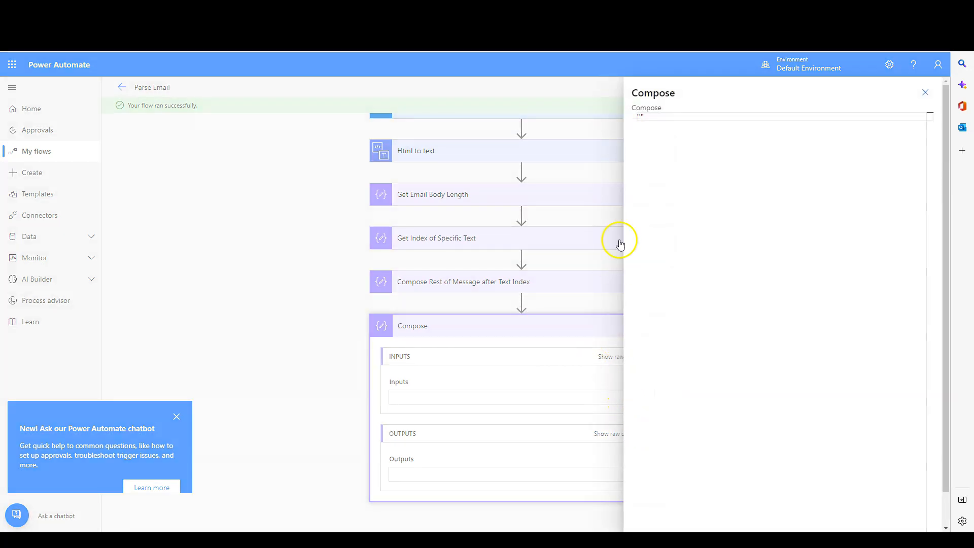
drag(638, 117, 667, 117)
click(651, 116)
click(925, 93)
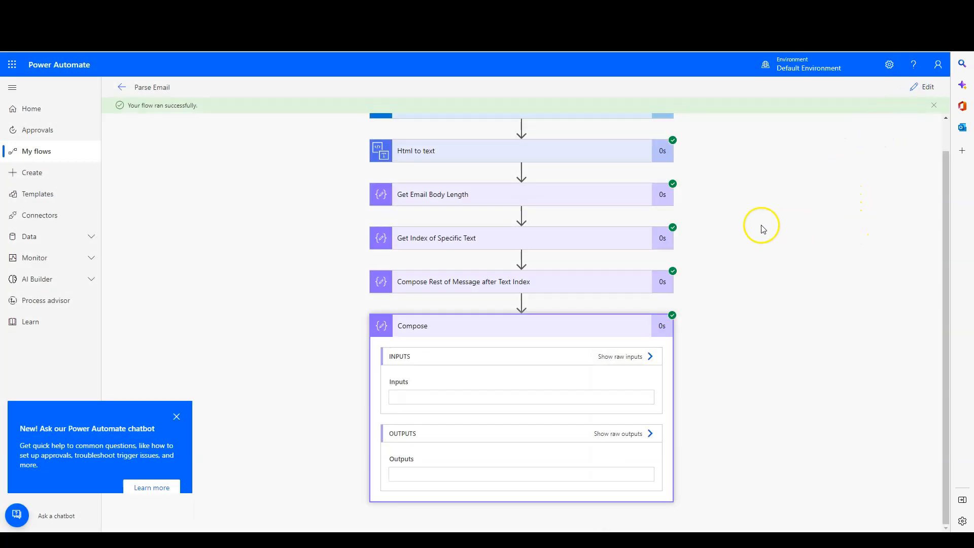
- Compare the outputs of Compose Rest of Message after Text Index with those of the final Compose action
click(615, 280)
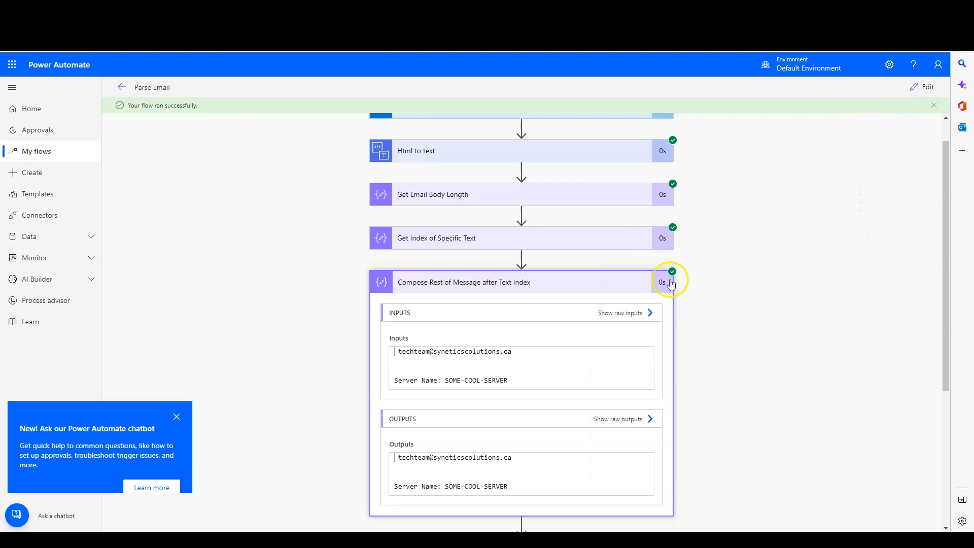
scroll(710, 280, down, 4)
scroll(771, 254, up, 3)
scroll(761, 237, down, 3)
scroll(566, 213, up, 1)
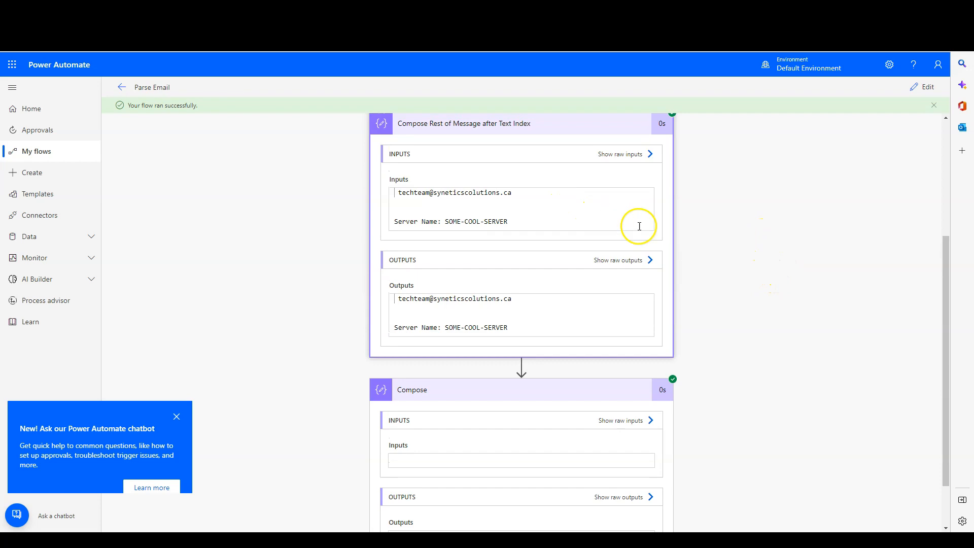
drag(395, 298, 510, 299)
scroll(512, 304, down, 1)
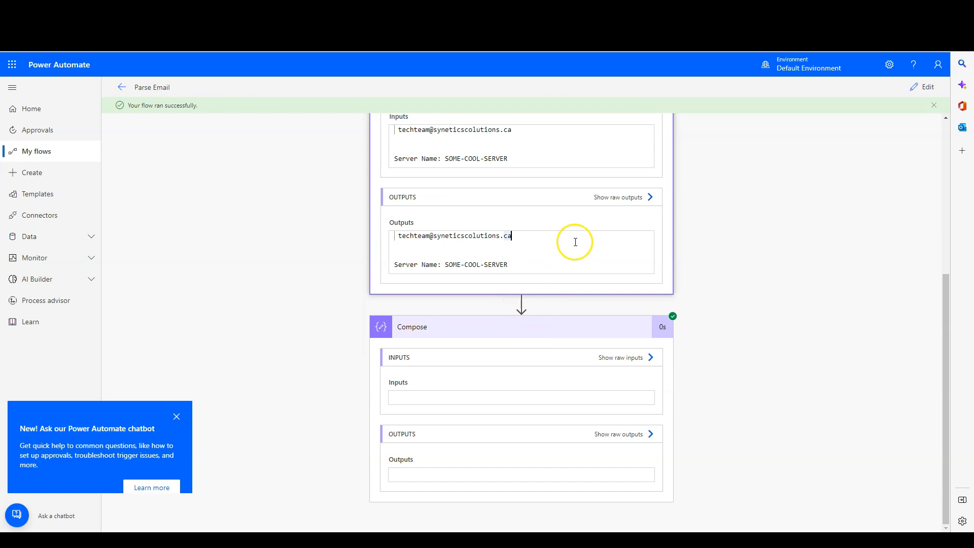
- Examine the raw outputs of Compose Rest of Message after Text Index for the characters between the email address and Server Name
click(625, 198)
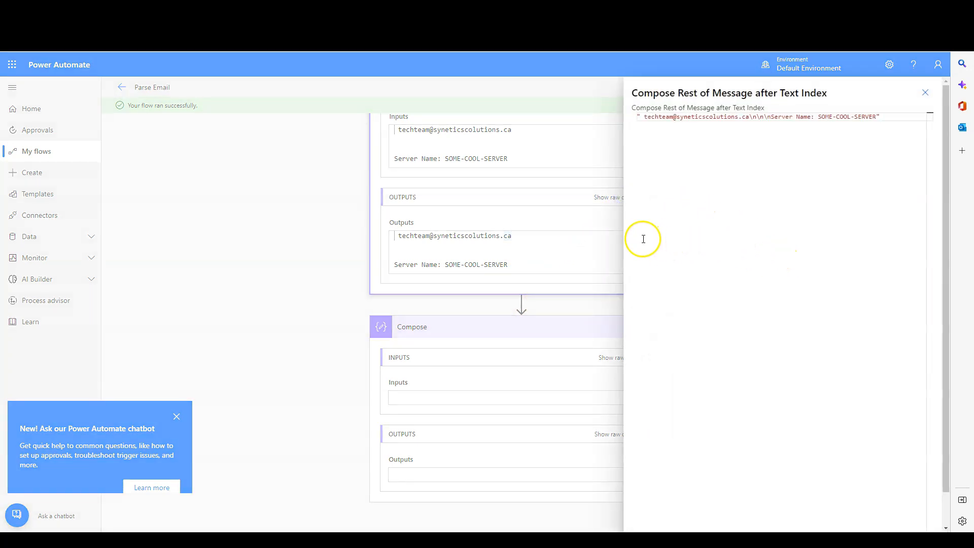
click(648, 118)
drag(648, 118, 771, 117)
click(752, 118)
click(771, 116)
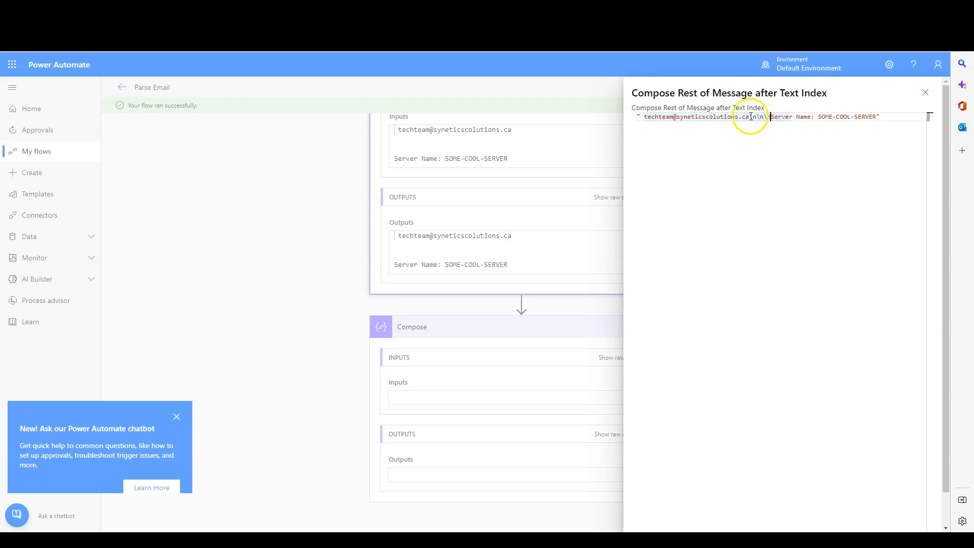
click(750, 116)
drag(750, 117, 771, 117)
click(771, 116)
click(771, 116)
click(771, 116)
click(855, 117)
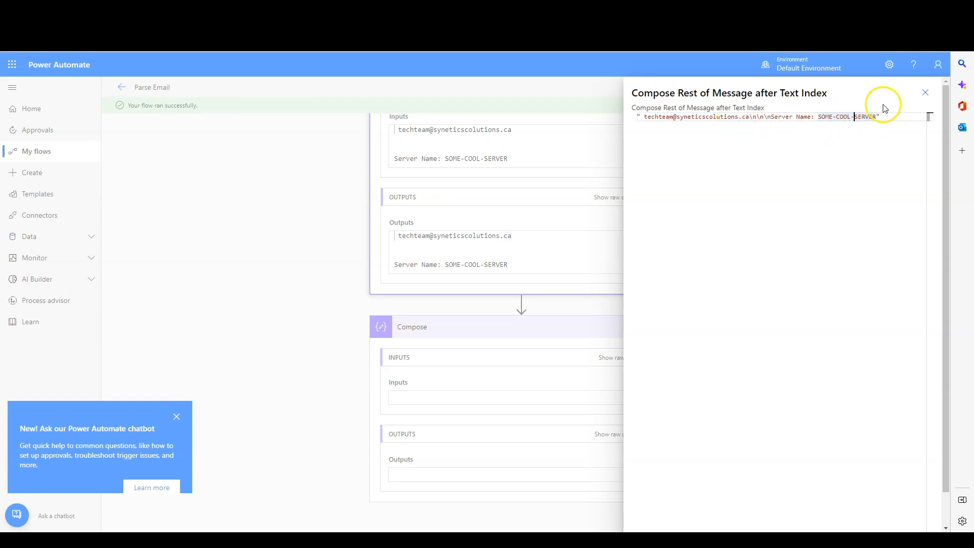
click(925, 92)
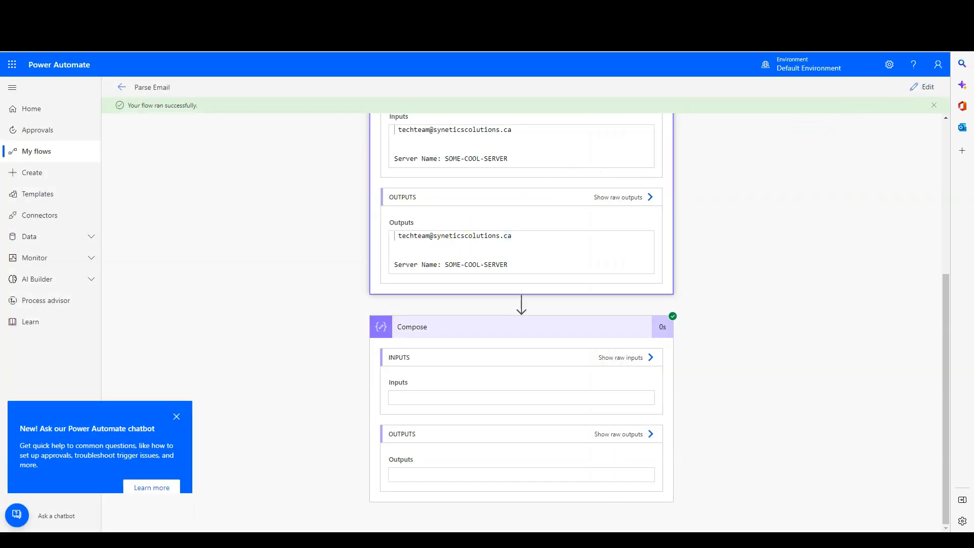
- Return to editing the flow and insert a Compose action between Compose Rest of Message after Text Index and the final Compose
click(310, 301)
click(259, 322)
click(927, 87)
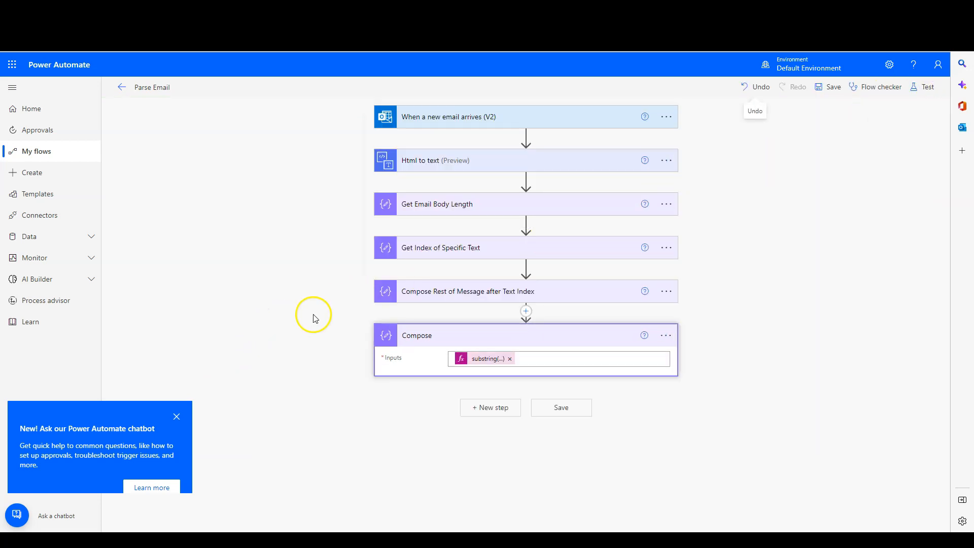
click(526, 311)
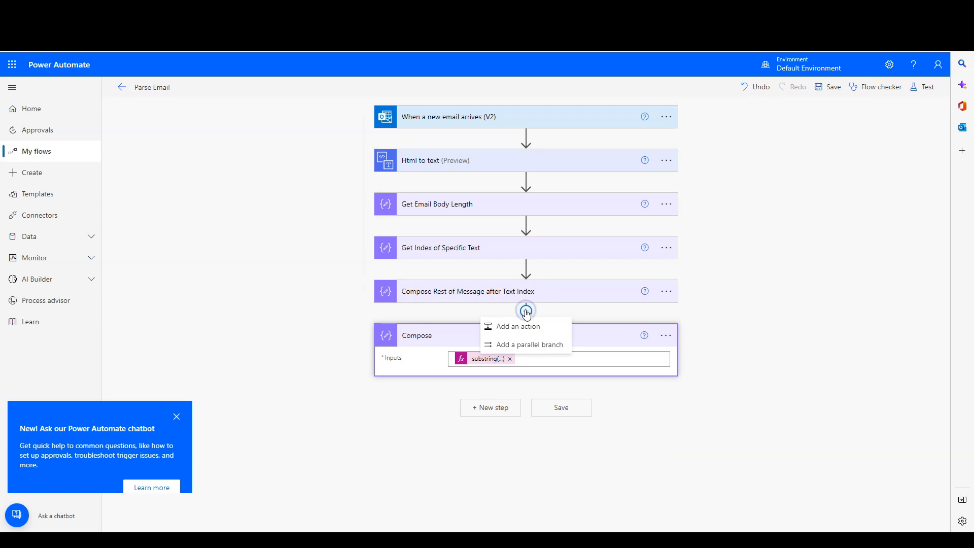
click(512, 326)
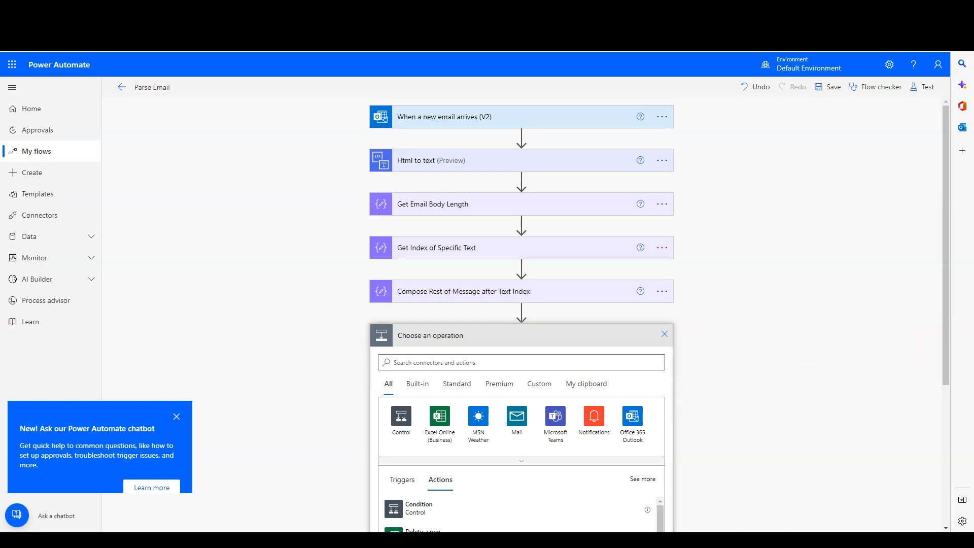
click(561, 361)
text(compose)
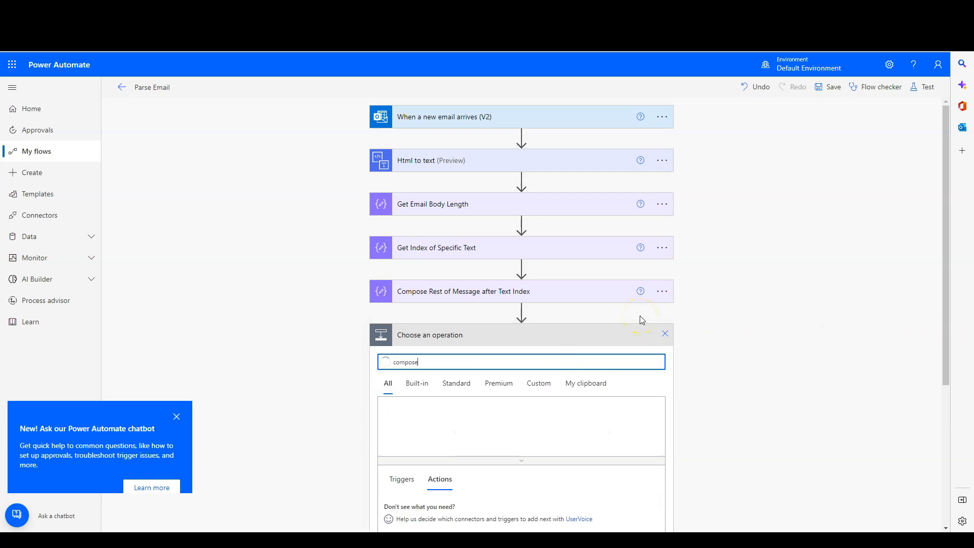
click(397, 514)
click(398, 513)
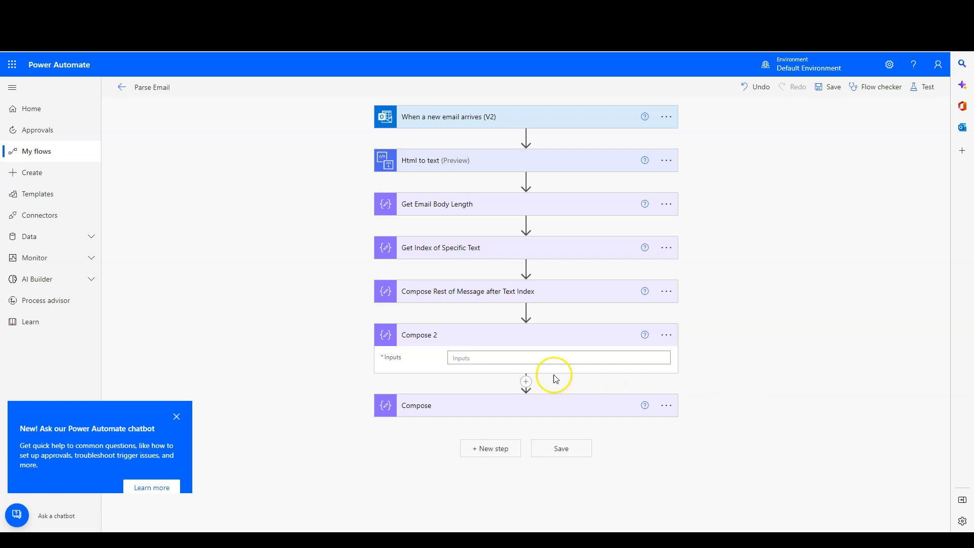
- Start a replace() expression in the Compose 2 inputs, using the outputs of Compose Rest of Message after Text Index as its first argument
click(519, 357)
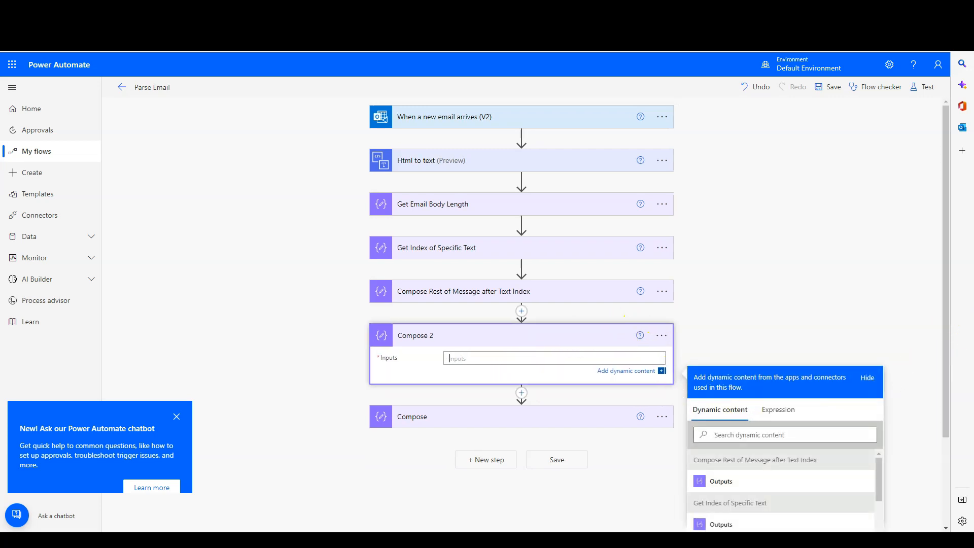
scroll(906, 211, down, 3)
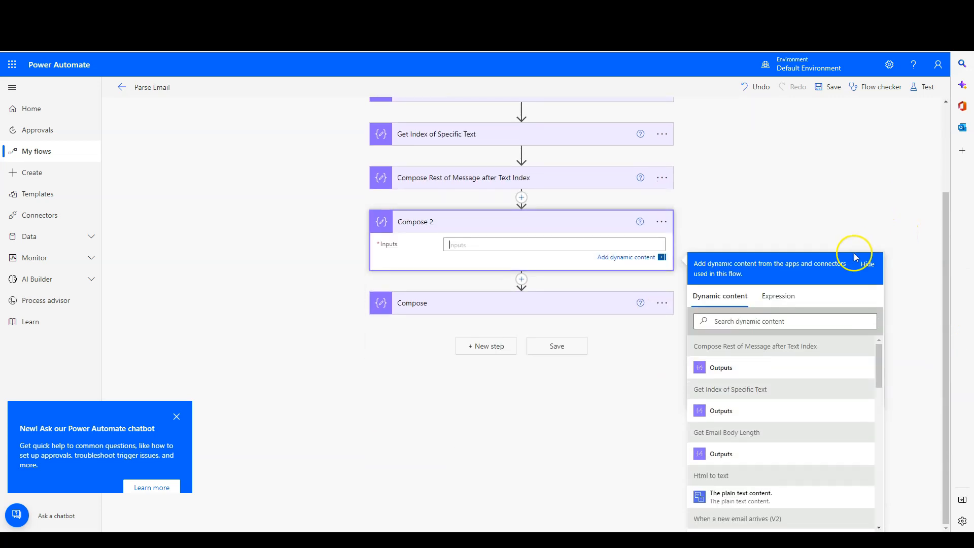
click(778, 300)
click(735, 328)
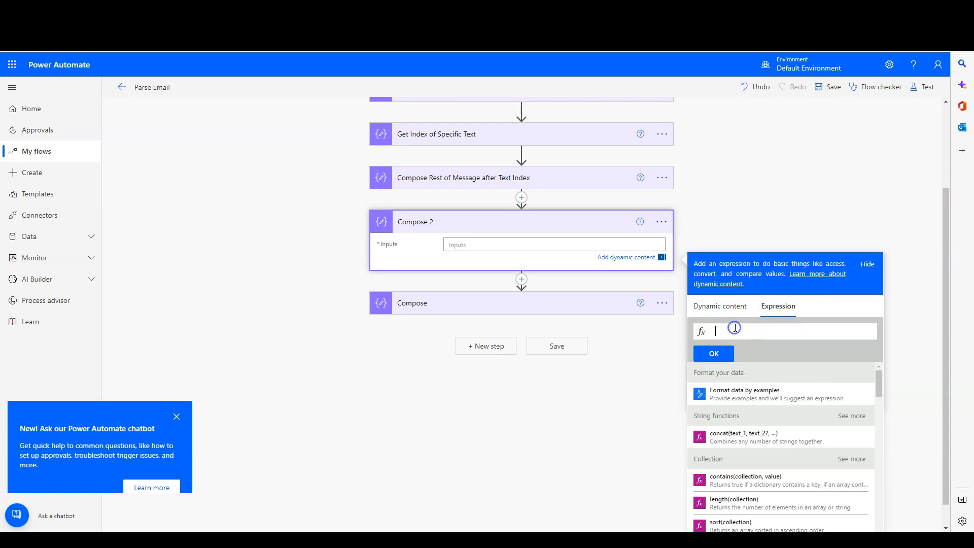
text(replace()
click(743, 330)
click(718, 312)
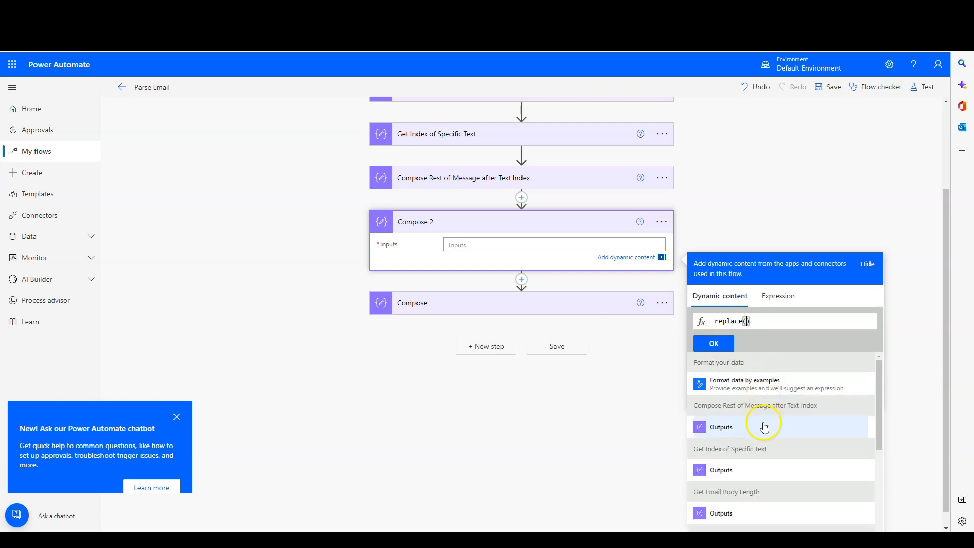
click(763, 428)
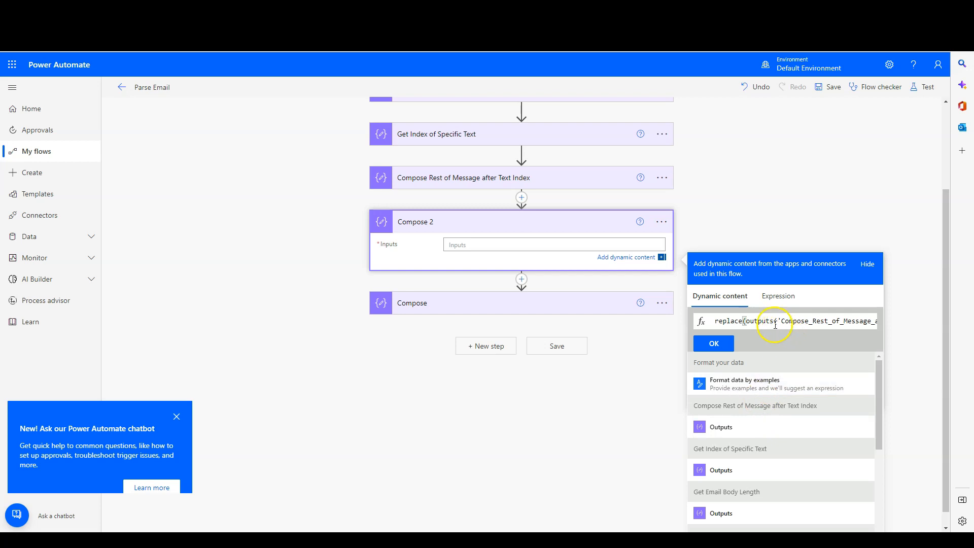
- Add decodeUriComponent('%0A') as the second argument of the replace expression, so that it targets line breaks
click(824, 320)
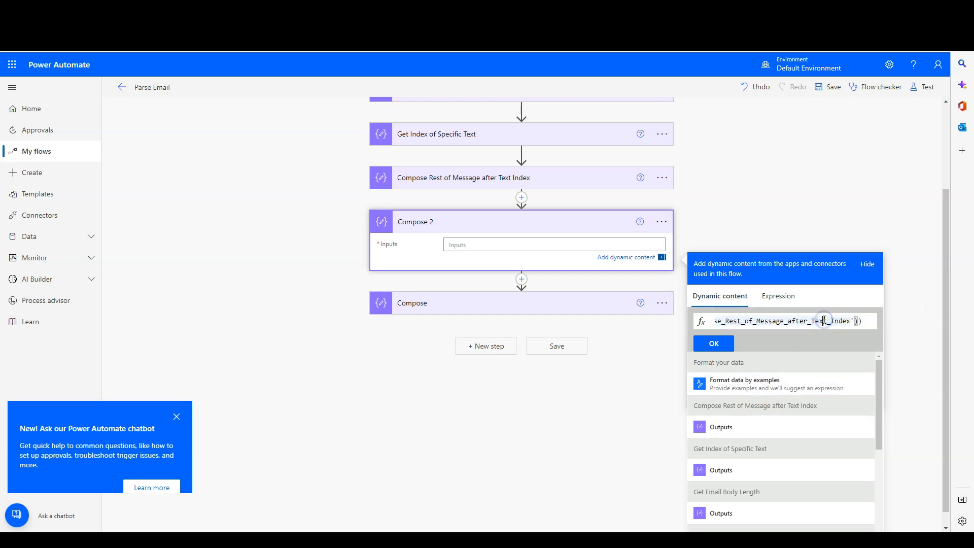
click(827, 319)
key(End)
text(, dec)
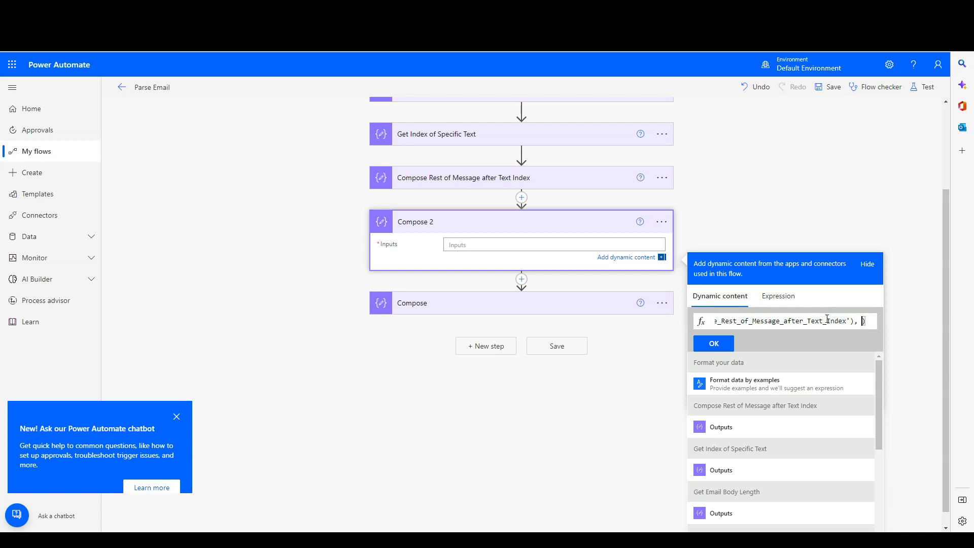
text(ode)
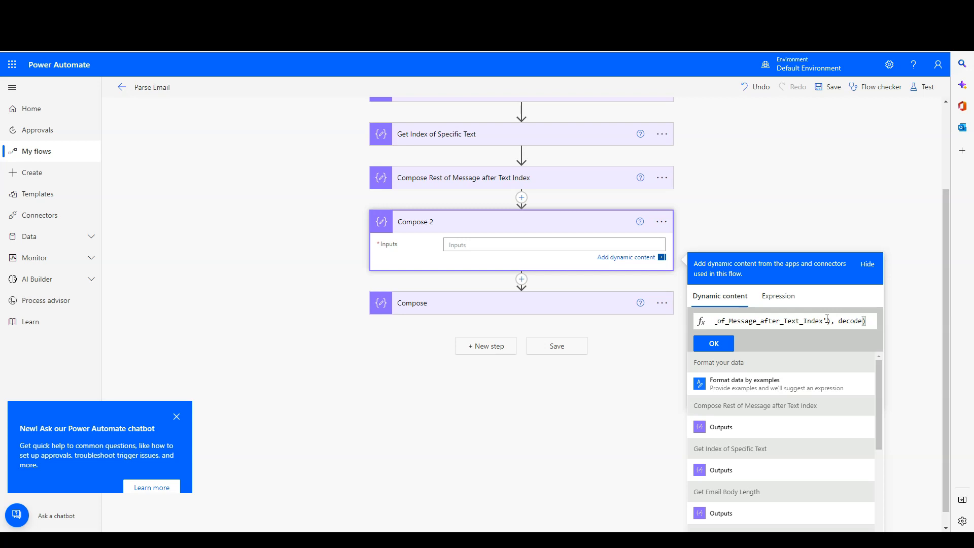
text(UriCompo)
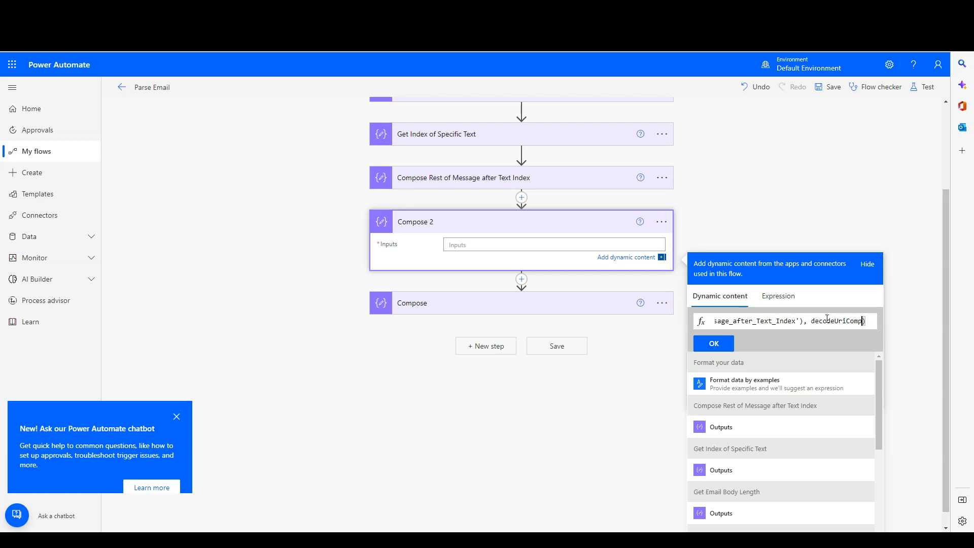
text(n)
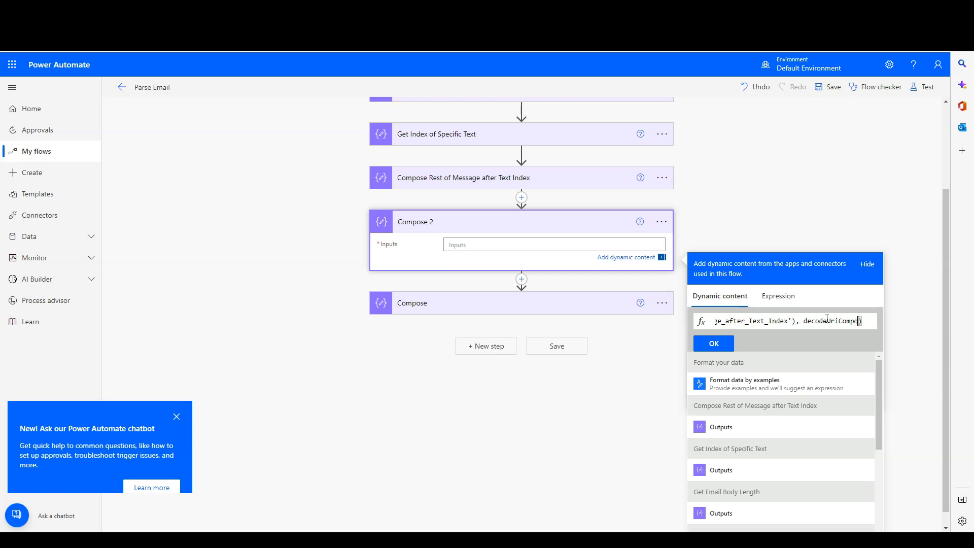
text(ent()
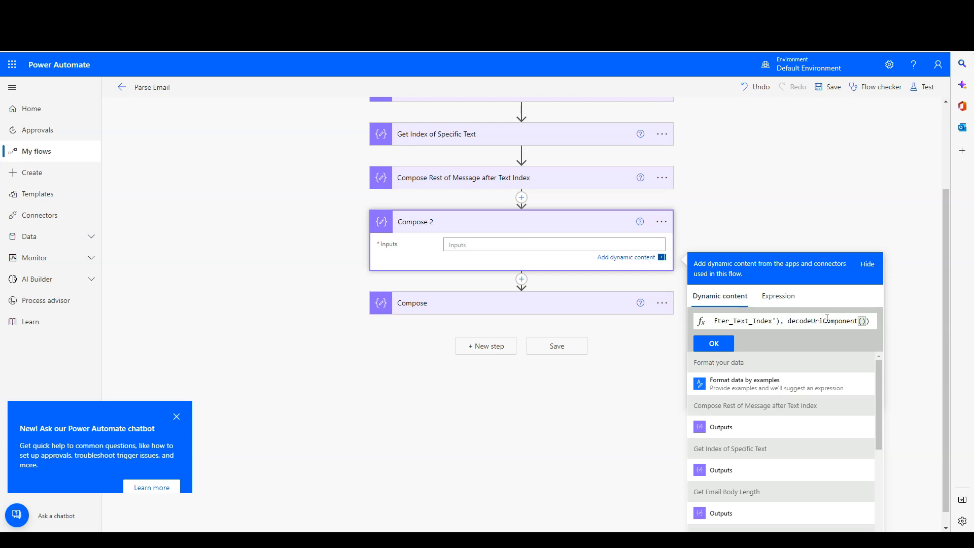
click(814, 321)
text(')
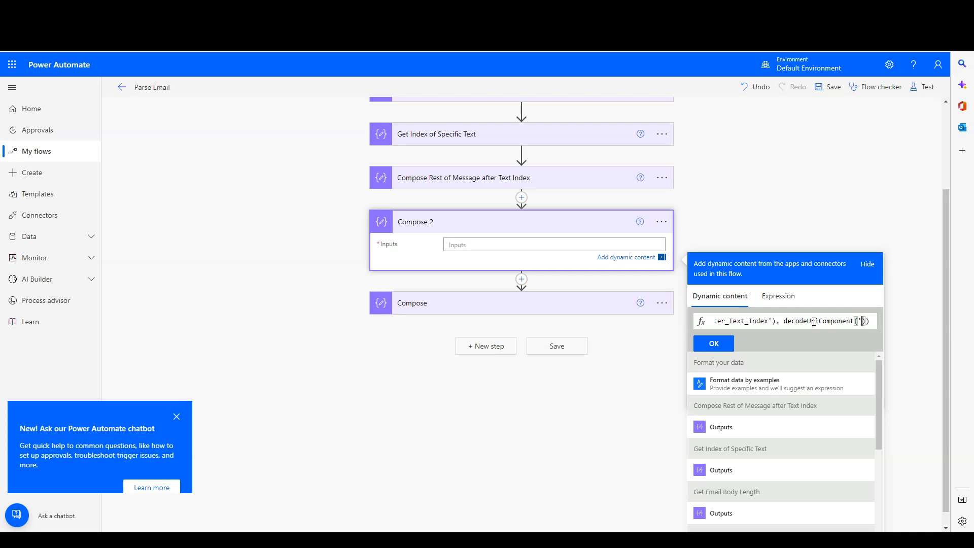
text(')
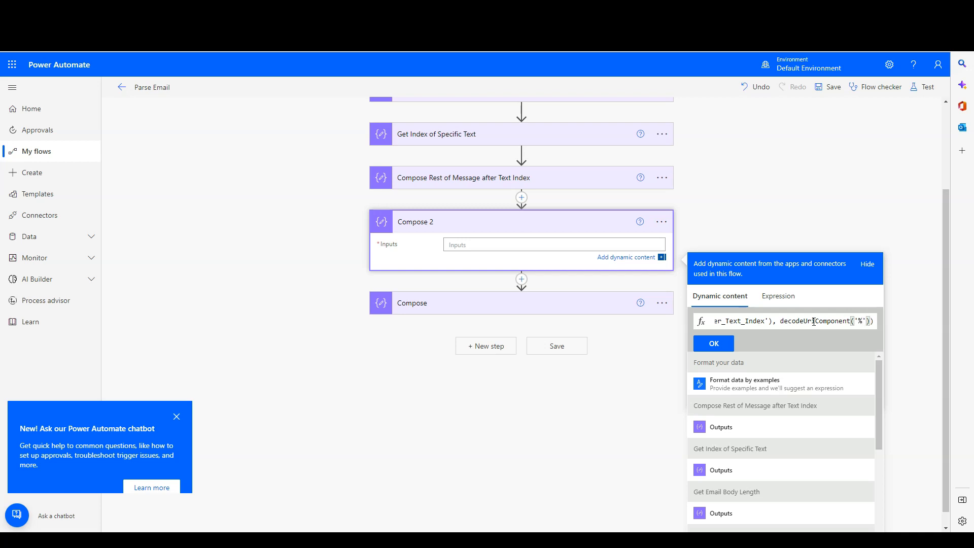
text(0A)
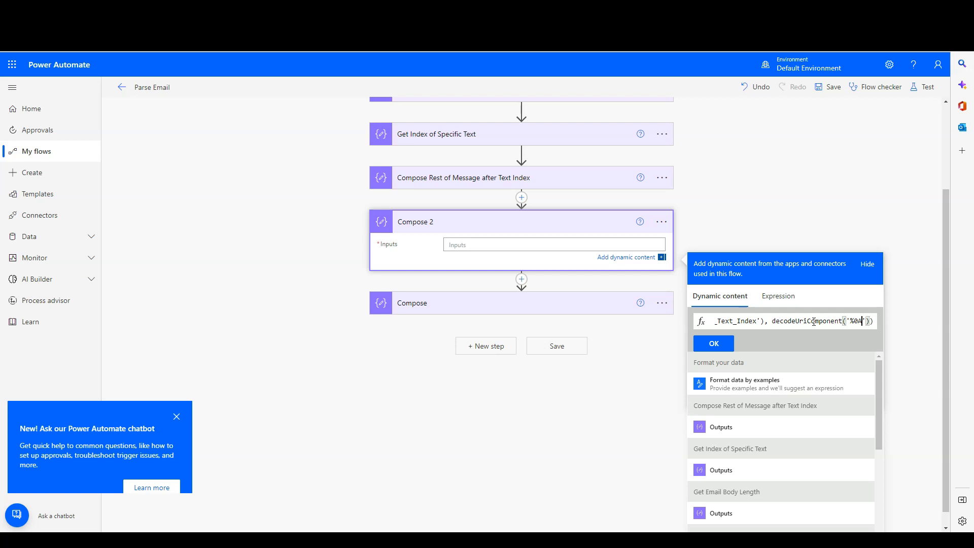
text()))
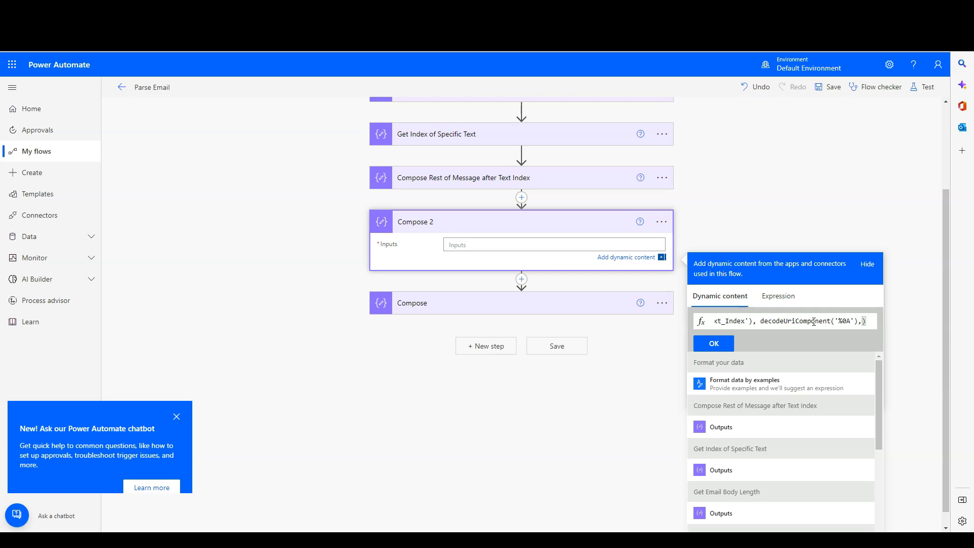
- Set the replacement text to 'LBX' and insert the finished replace expression into the Compose 2 inputs
text('')
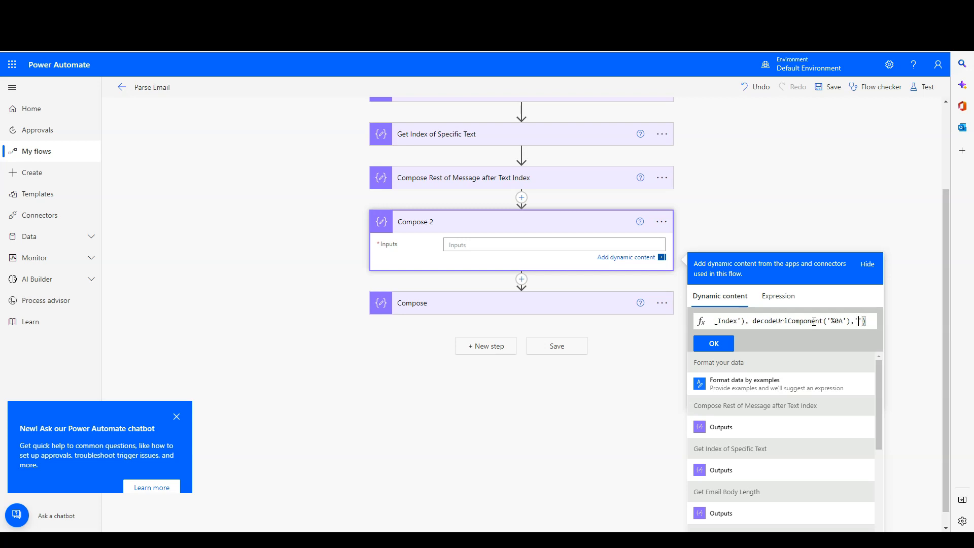
text(LB)
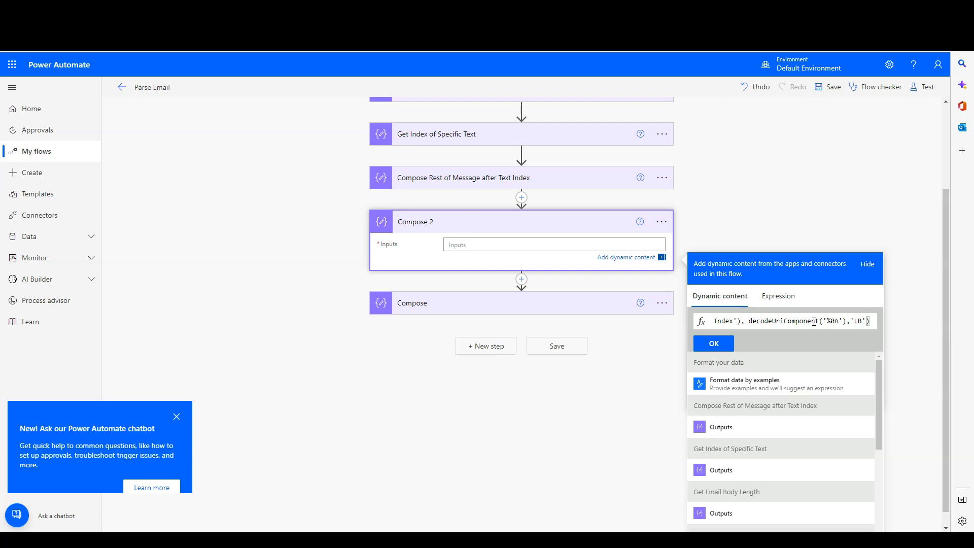
text(X'))
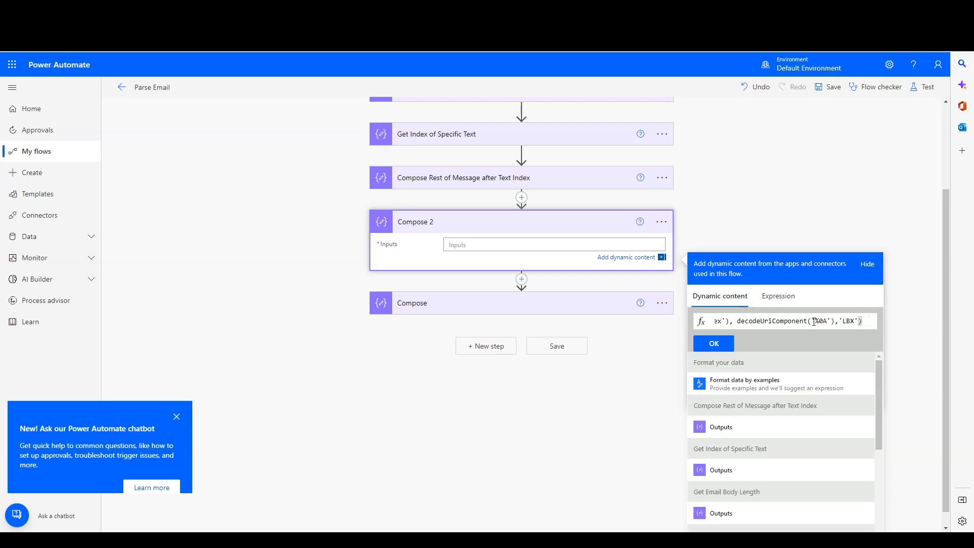
drag(858, 321, 715, 321)
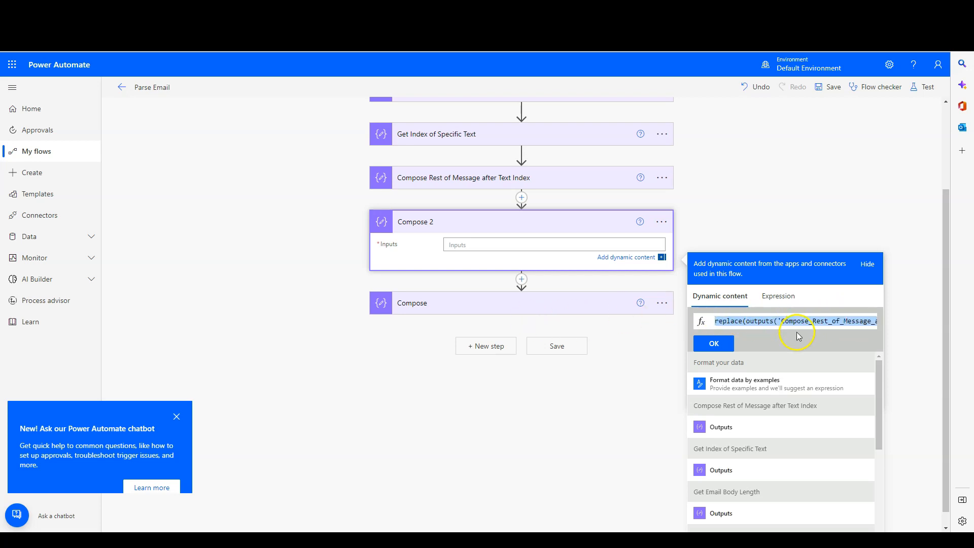
click(719, 343)
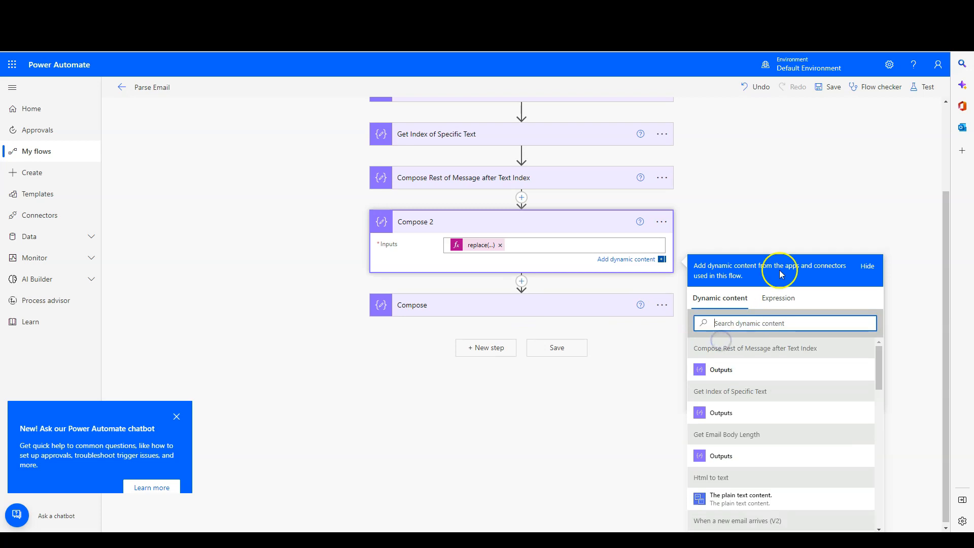
- Save the flow and test it automatically with a recently used trigger
click(832, 87)
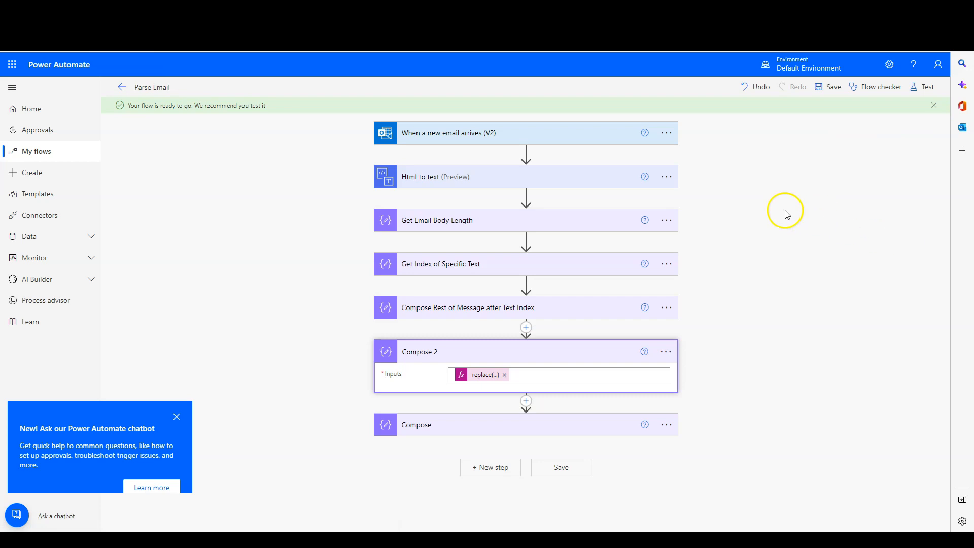
click(923, 86)
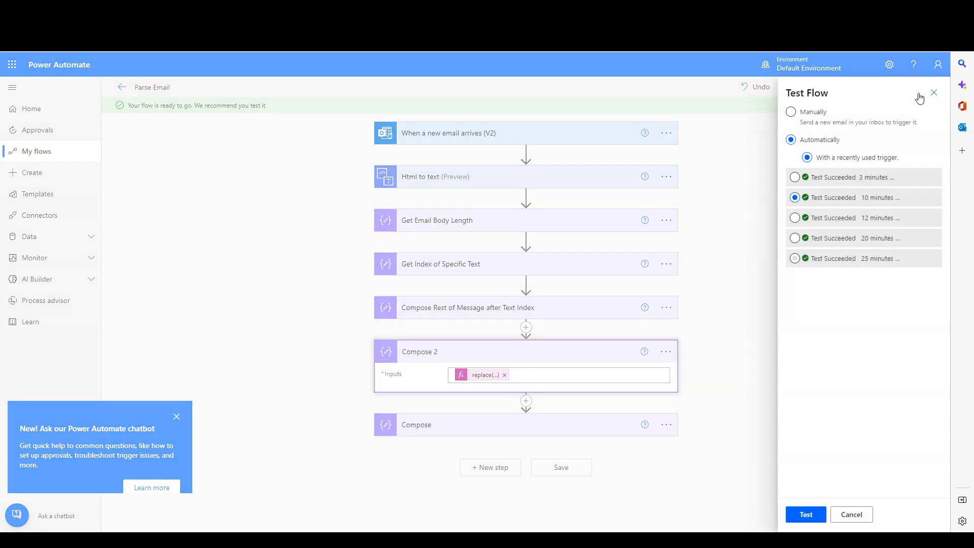
click(845, 385)
click(796, 522)
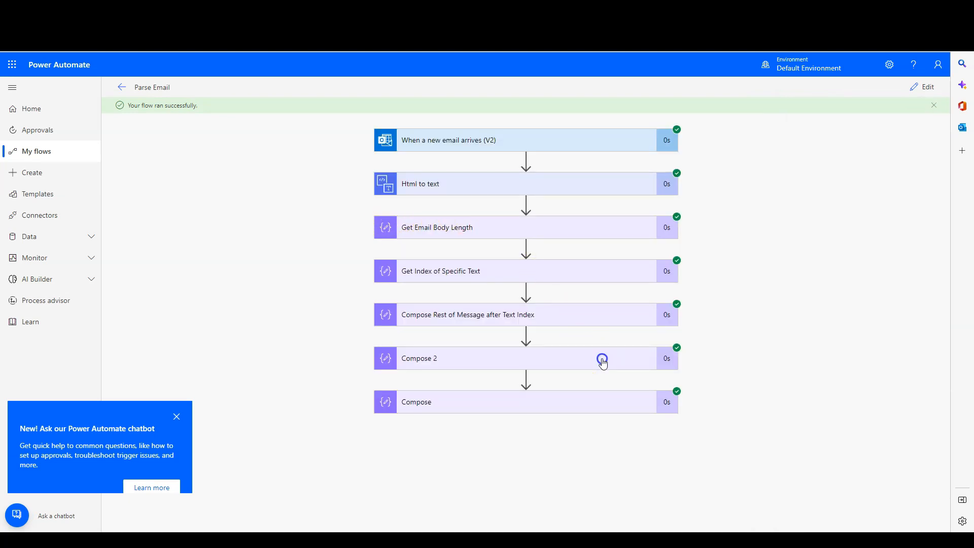
- Compare the Compose 2 results with those of Compose Rest of Message after Text Index in the test run
click(602, 362)
scroll(587, 321, down, 2)
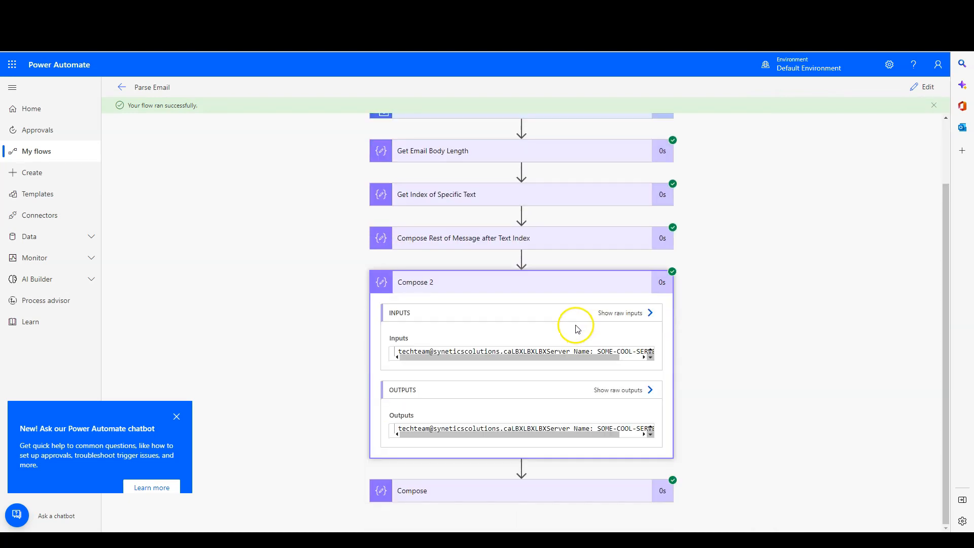
drag(570, 359, 532, 358)
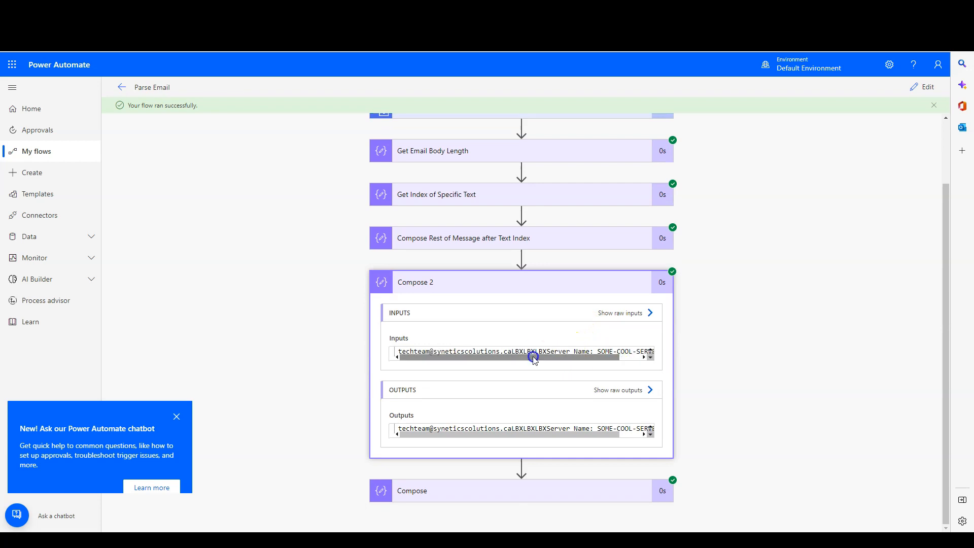
click(572, 245)
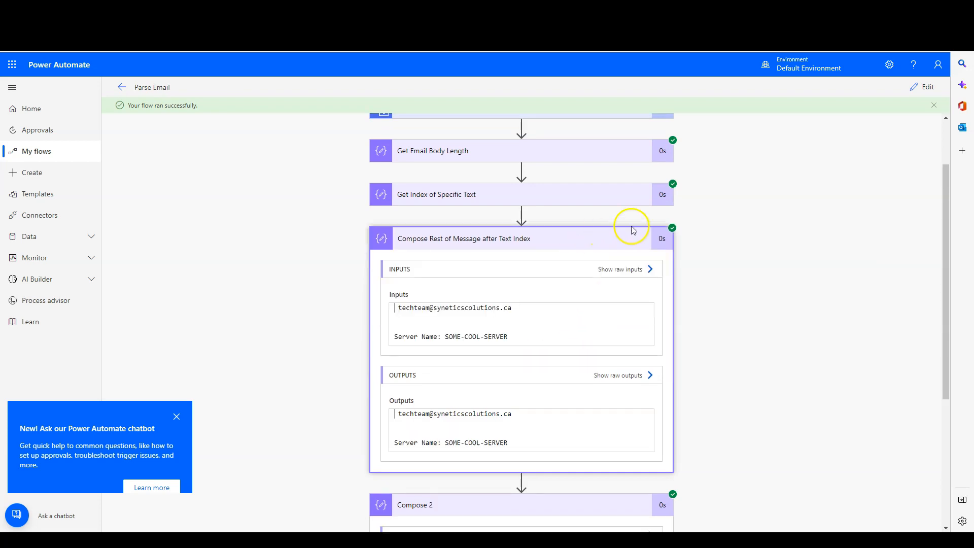
scroll(631, 226, down, 3)
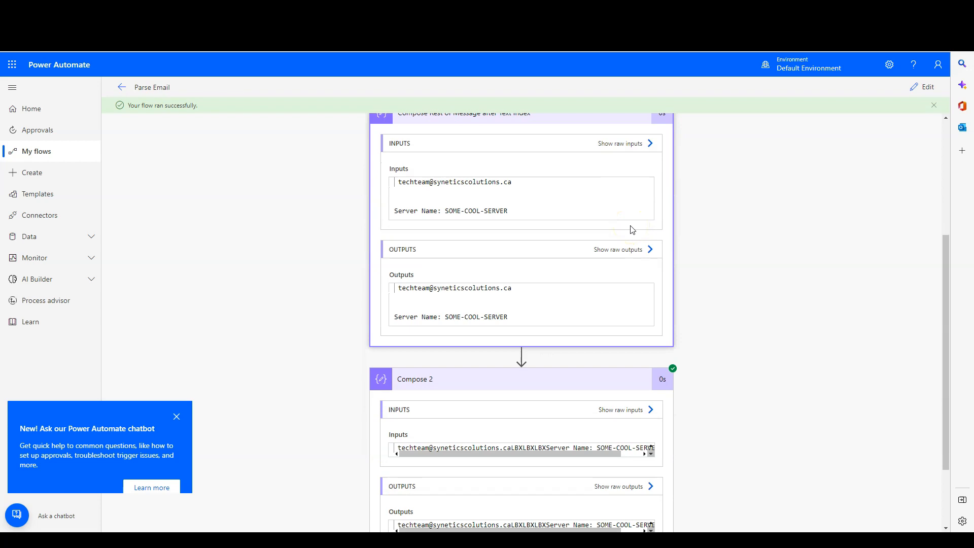
scroll(565, 217, up, 3)
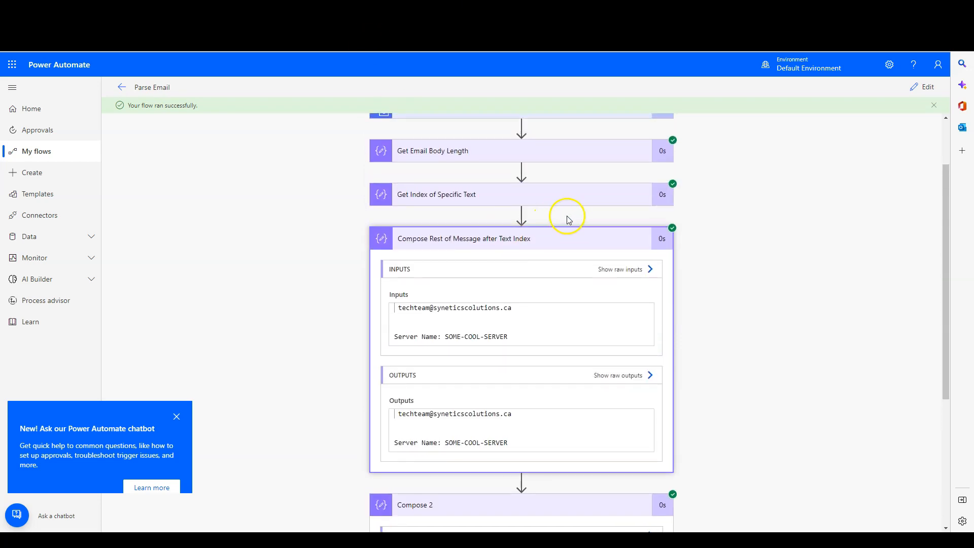
scroll(569, 233, down, 5)
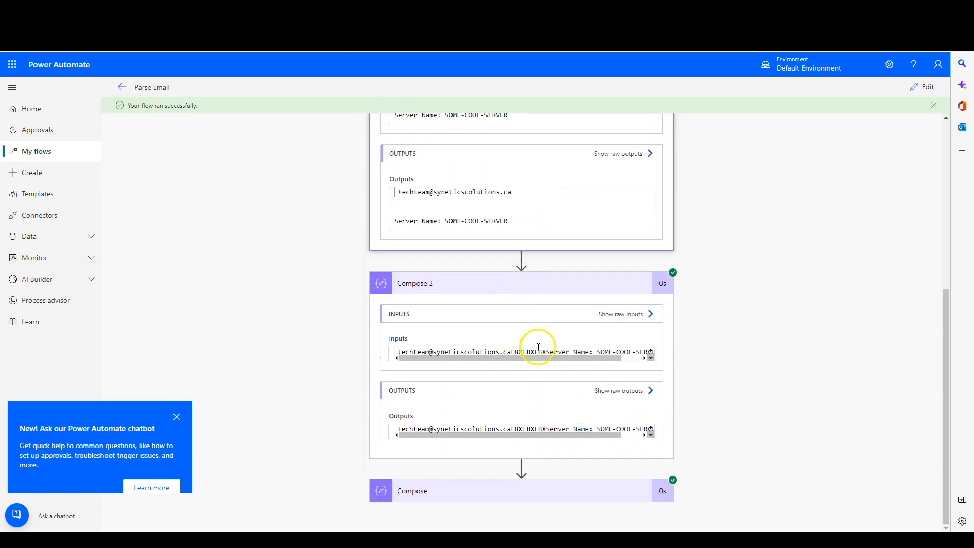
- Examine the raw outputs of Compose 2 for the text between the email address and Server Name
click(612, 396)
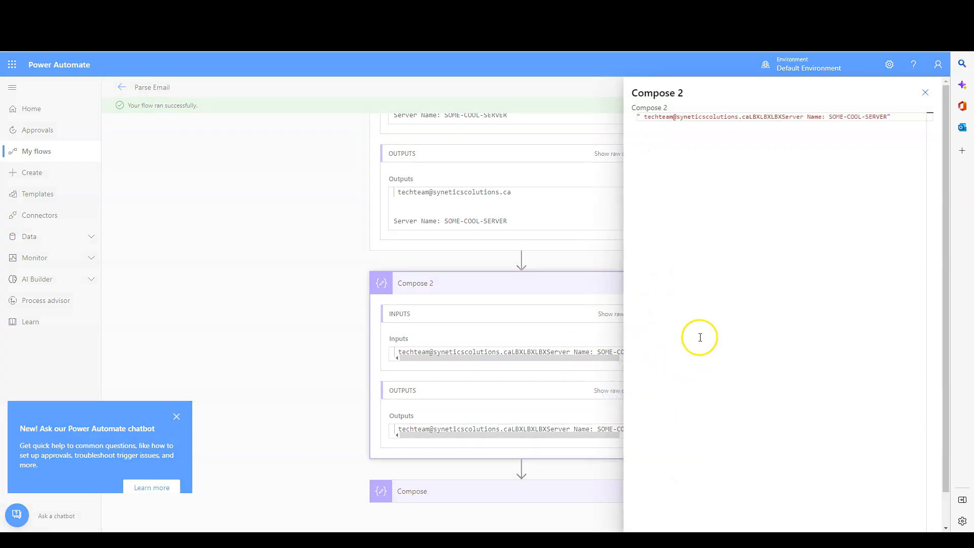
drag(665, 119, 753, 119)
click(754, 120)
click(759, 118)
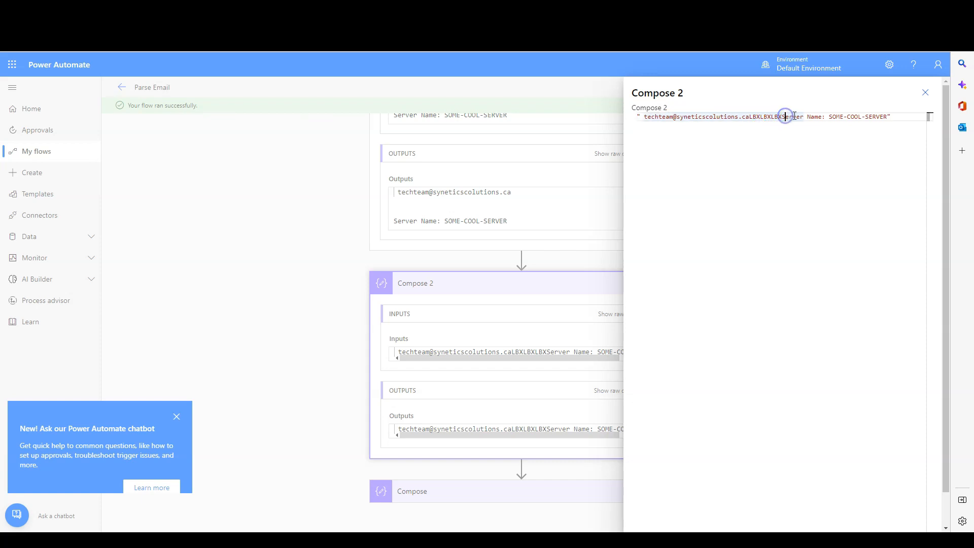
drag(750, 117, 762, 116)
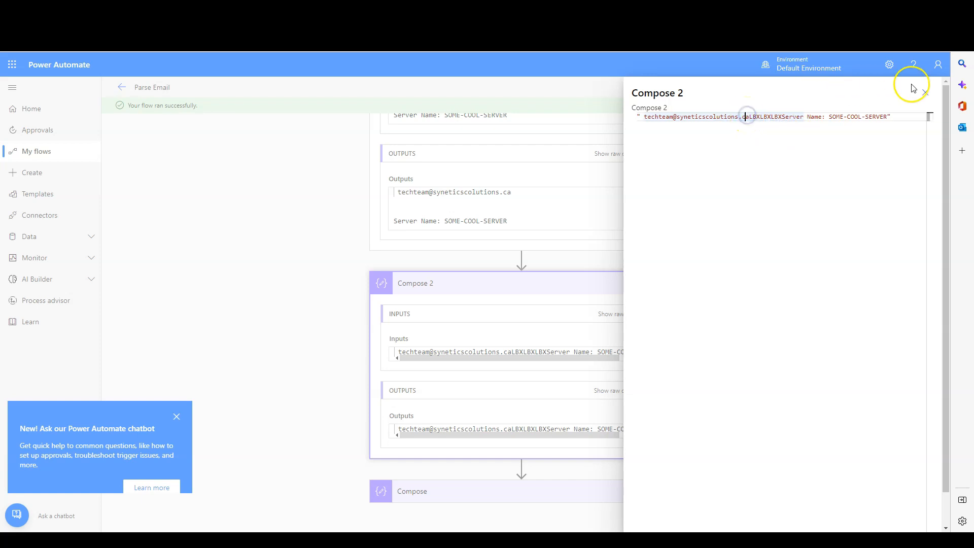
click(925, 92)
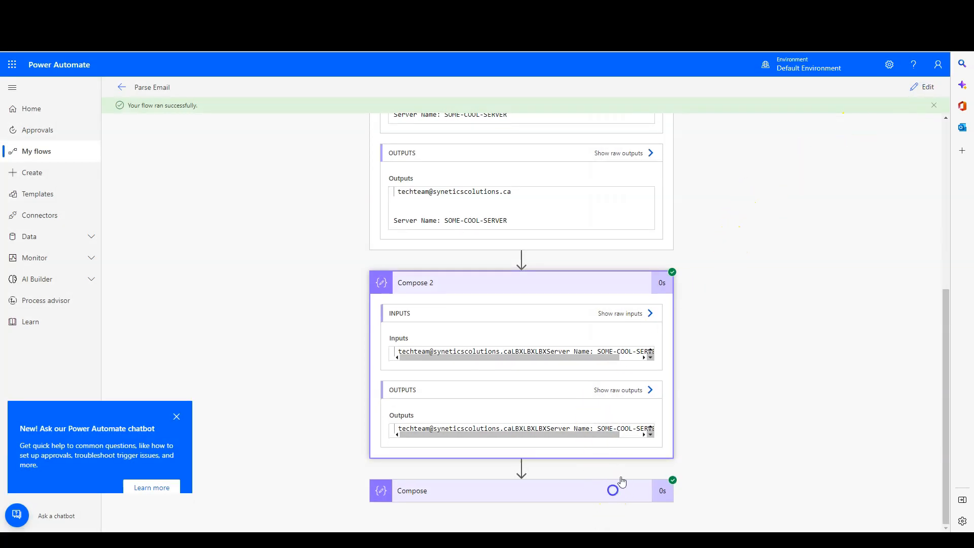
- Check the inputs and raw outputs of the final Compose action
click(614, 488)
click(640, 437)
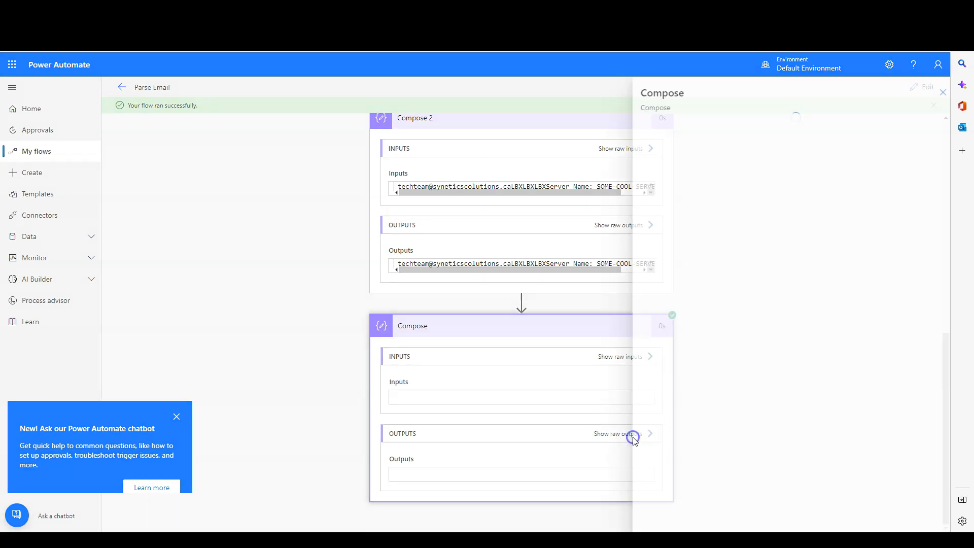
click(925, 95)
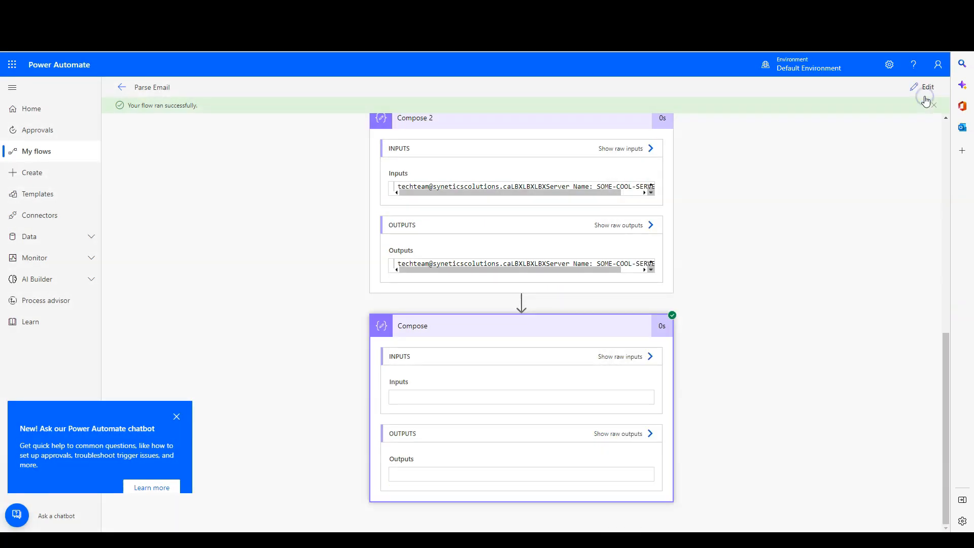
- Edit the flow and update the final Compose's substring expression so that its indexOf searches for 'LBX'
click(922, 91)
click(599, 410)
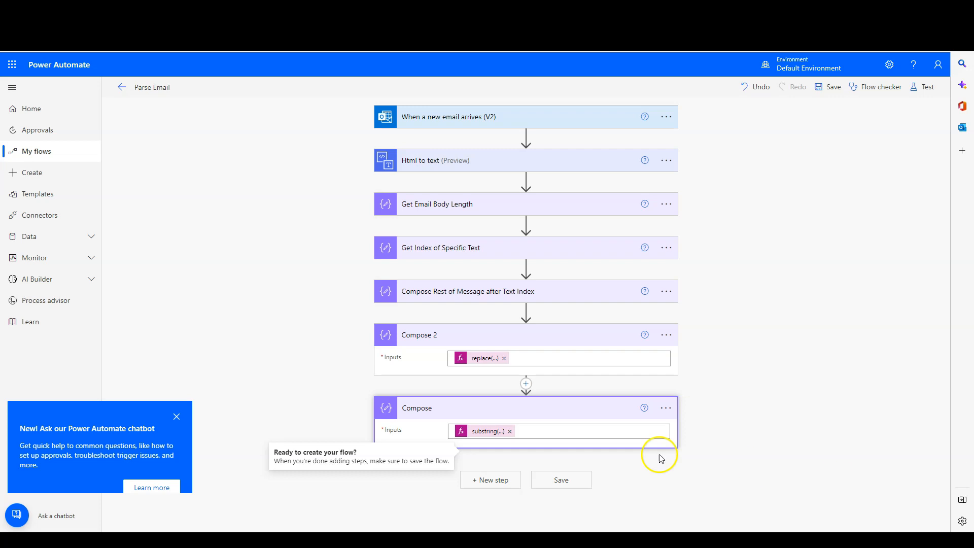
click(486, 431)
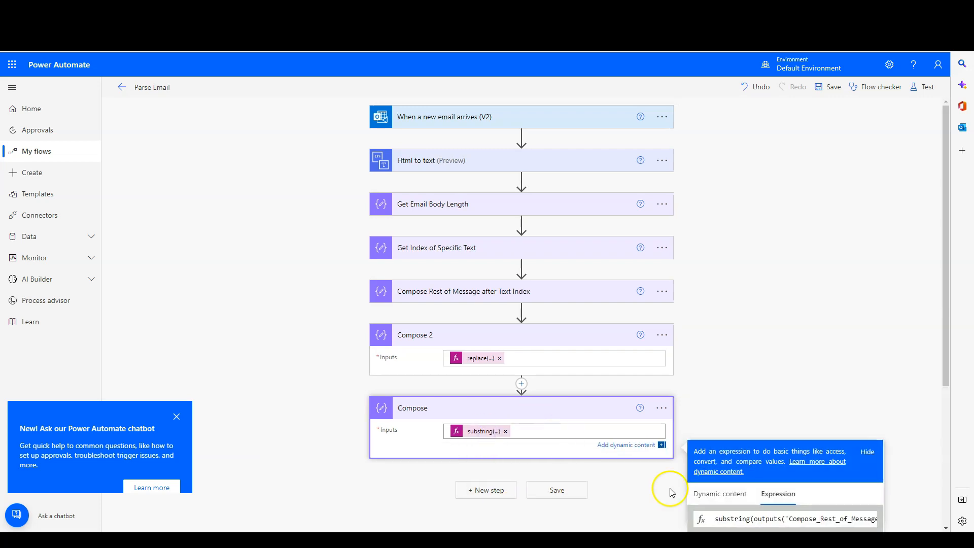
scroll(809, 385, down, 4)
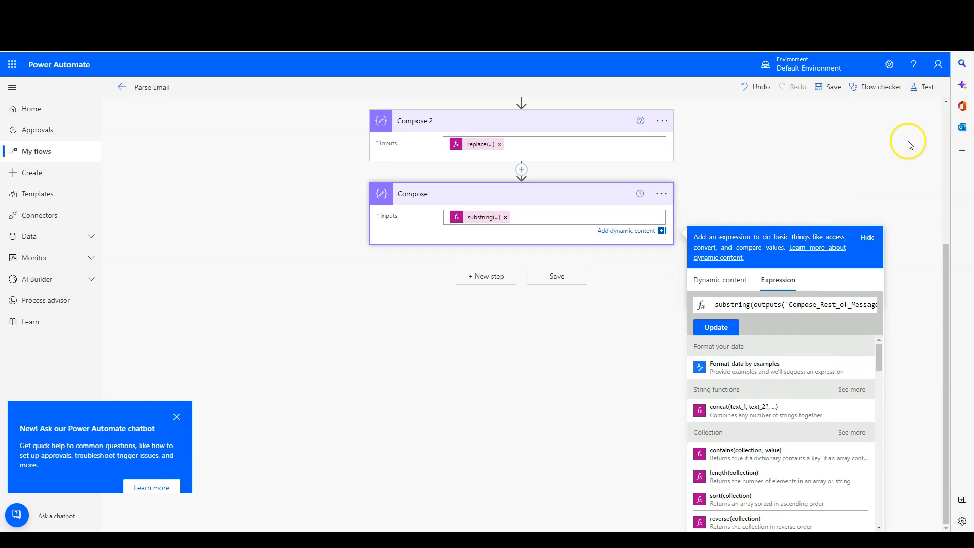
click(759, 310)
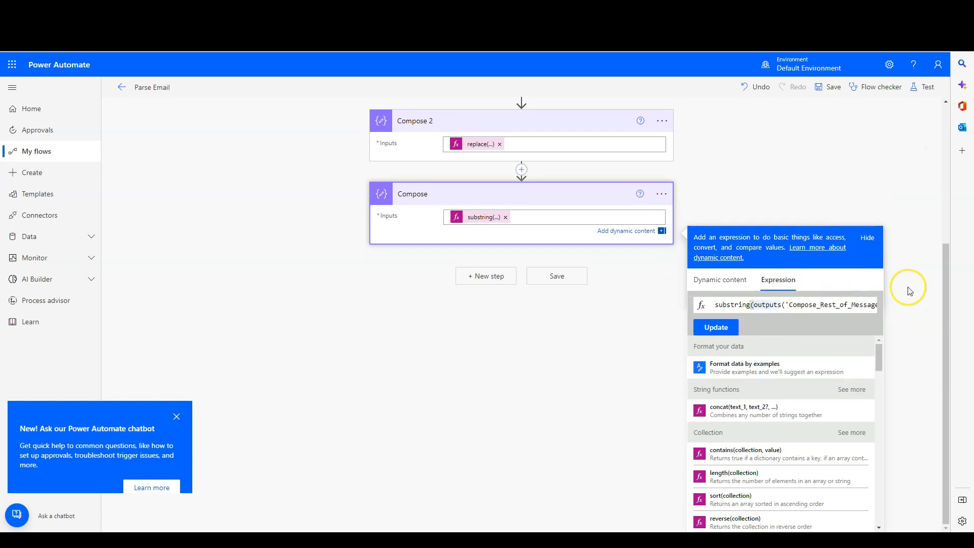
key(Right)
key(Right)
key(Right)
key(Right)
key(Right)
key(Right)
key(Right)
key(Right)
key(Right)
key(Right)
key(Right)
key(Right)
key(Right)
key(Right)
key(Right)
key(Right)
key(Right)
key(Right)
key(Right)
key(Right)
key(Right)
key(Right)
key(Right)
key(Right)
key(Right)
key(Right)
key(Right)
key(Right)
key(Right)
key(Right)
key(Right)
key(Right)
key(Right)
key(Right)
key(Right)
key(Right)
key(Right)
key(Right)
key(Right)
key(Right)
key(Right)
key(Right)
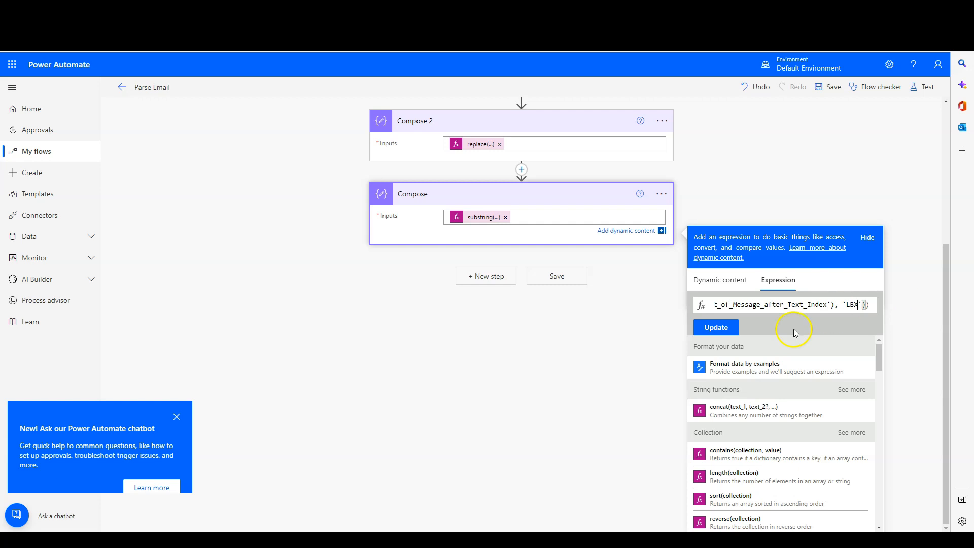
click(717, 330)
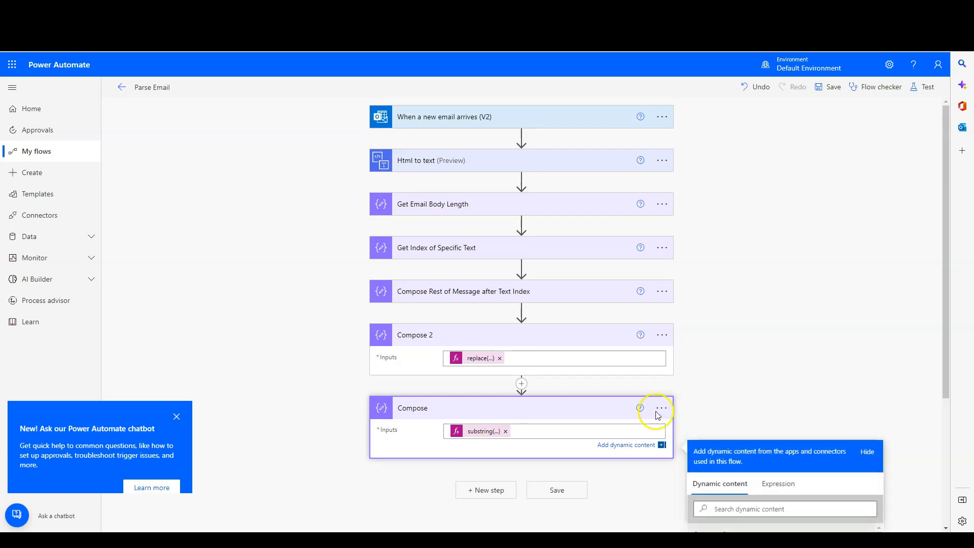
- Save the flow and run an automatic test using a recently used trigger
click(828, 87)
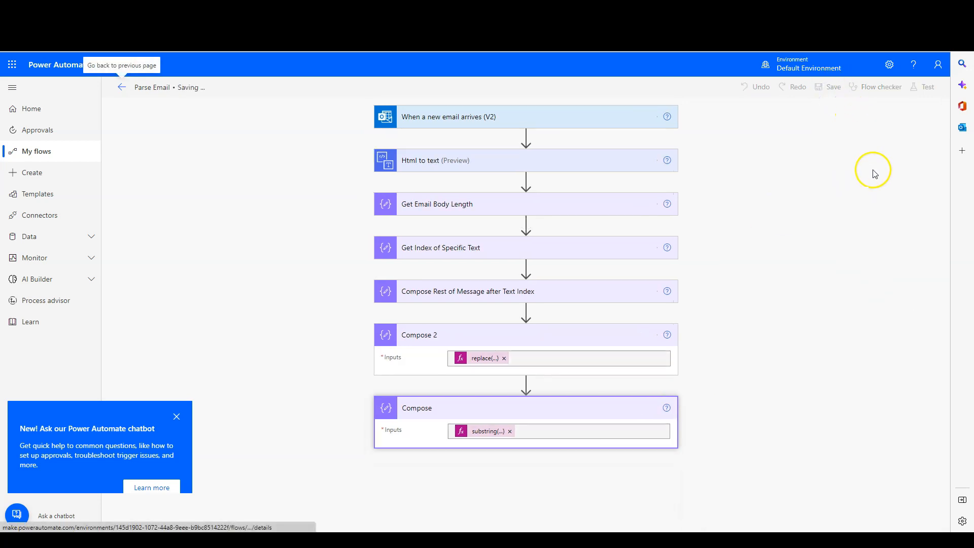
click(925, 90)
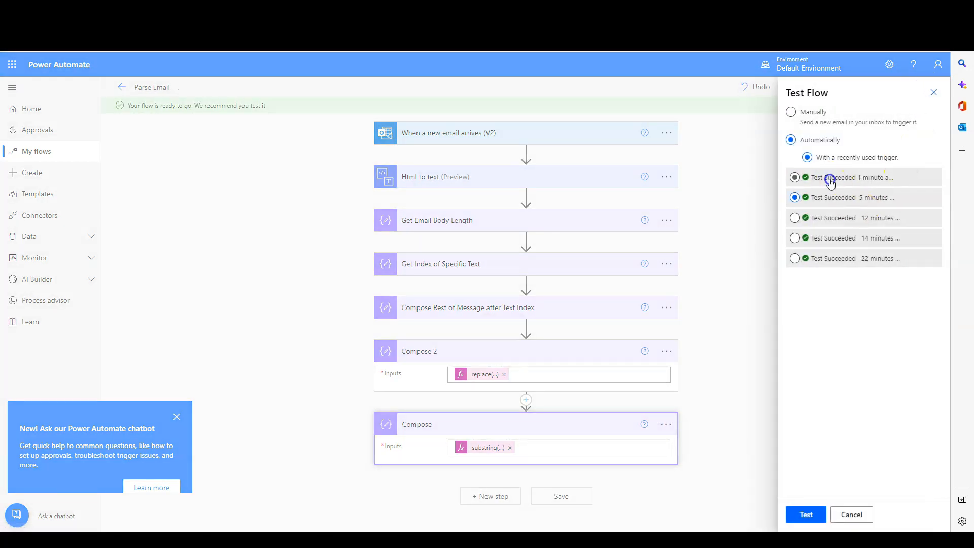
click(805, 514)
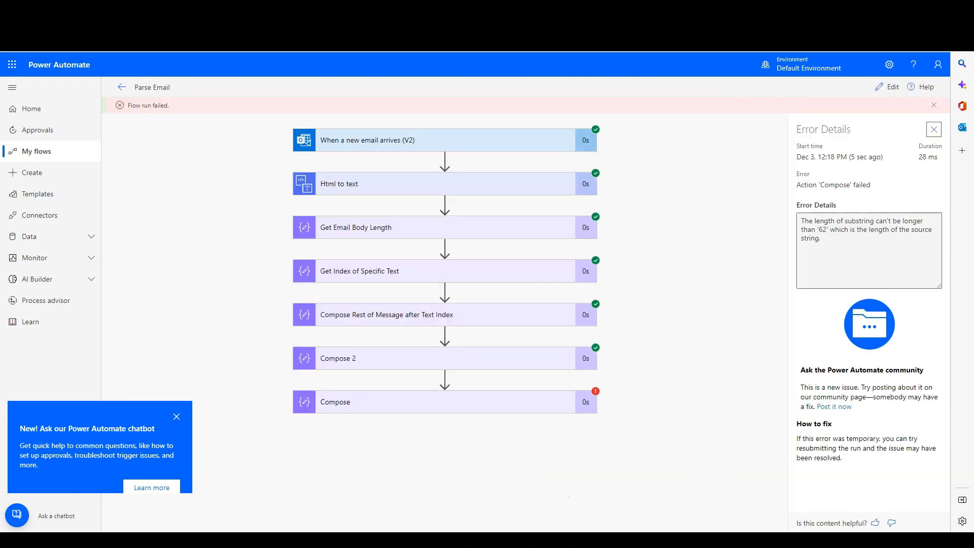
- Copy the final Compose's substring expression into a blank Notepad++ document and check which action's outputs it references
click(536, 402)
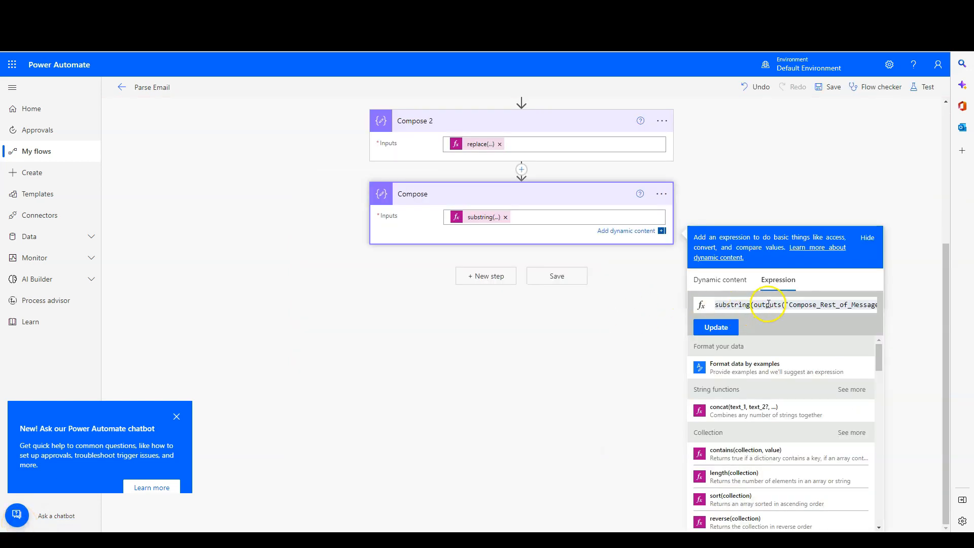
triple_click(767, 304)
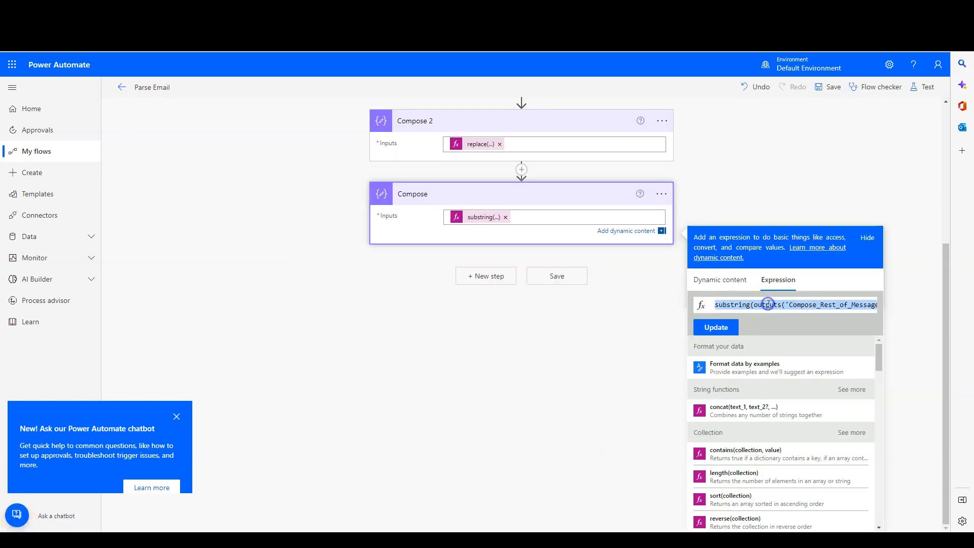
scroll(760, 319, up, 3)
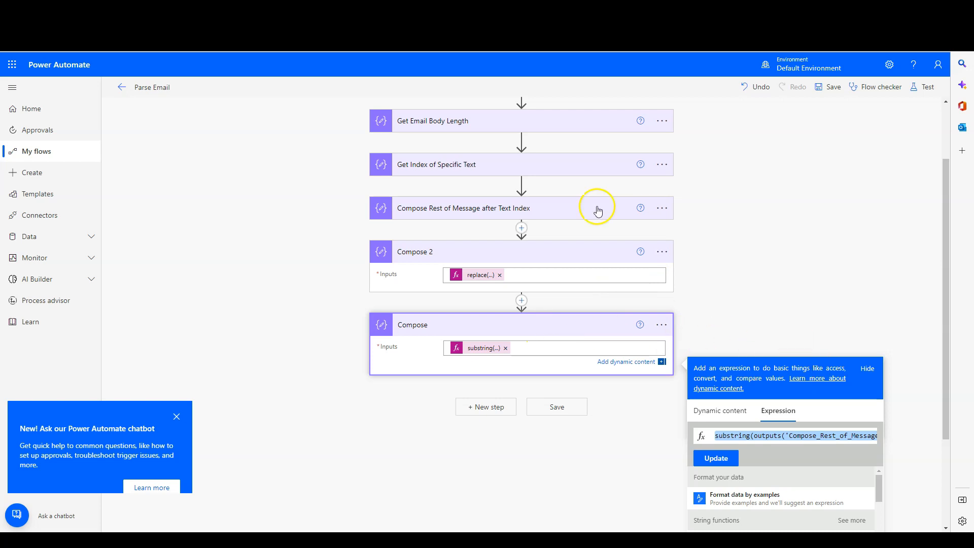
click(847, 435)
scroll(837, 201, down, 3)
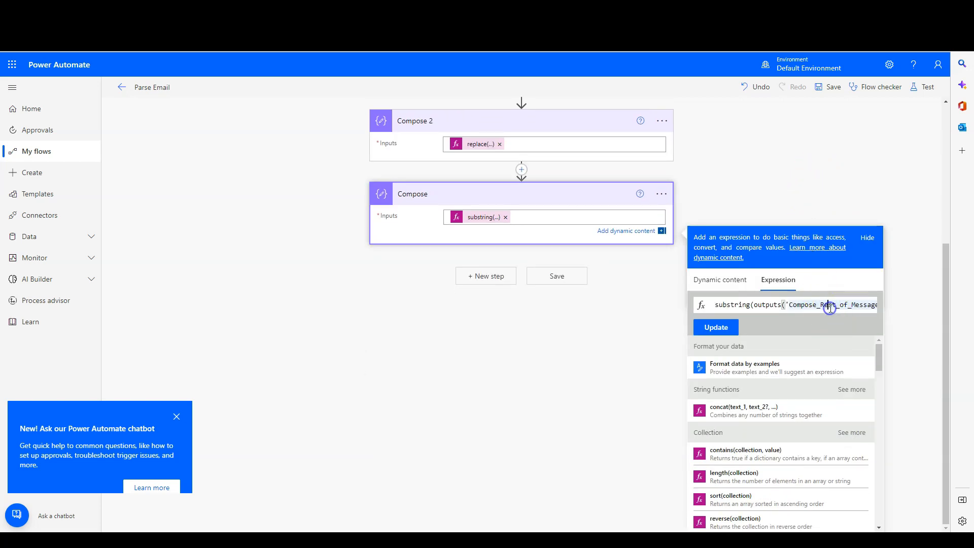
key(ctrl+a)
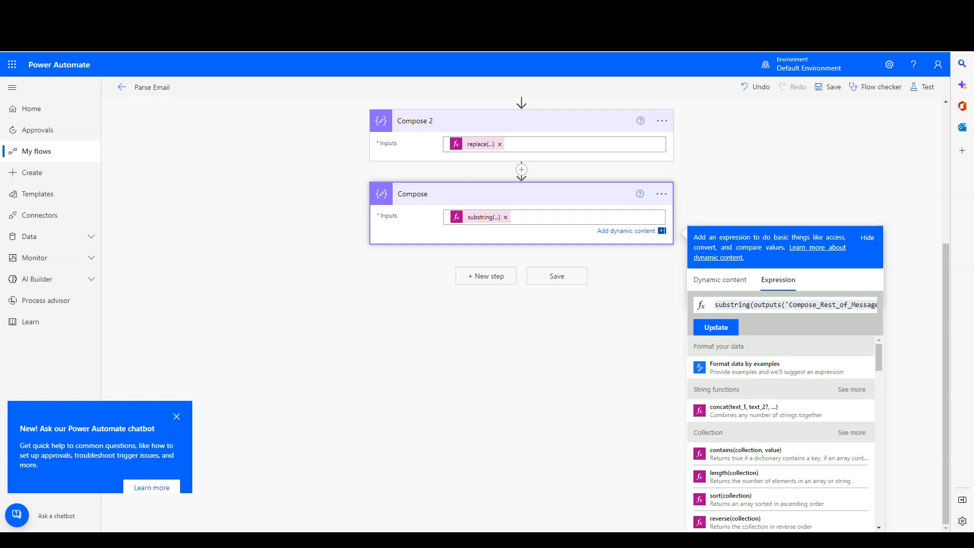
key(alt+Tab)
drag(465, 143, 385, 139)
text(substring(outputs('Compose_Rest_of_Message_after_Text_Index'),1,indexOf(outputs('Compose_Rest_of_Message_after_Text_Index'), 'LBX')))
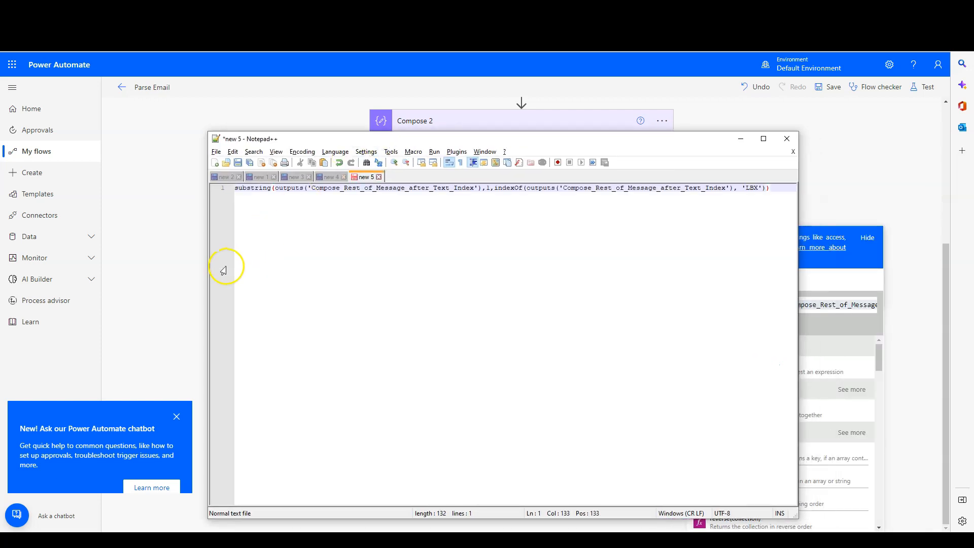
drag(324, 187, 378, 188)
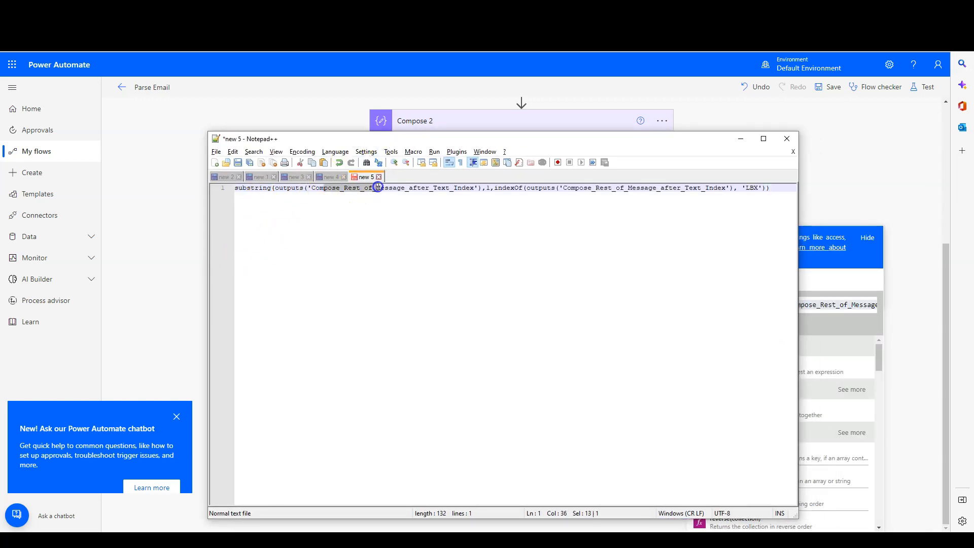
drag(441, 138, 968, 184)
scroll(507, 203, up, 3)
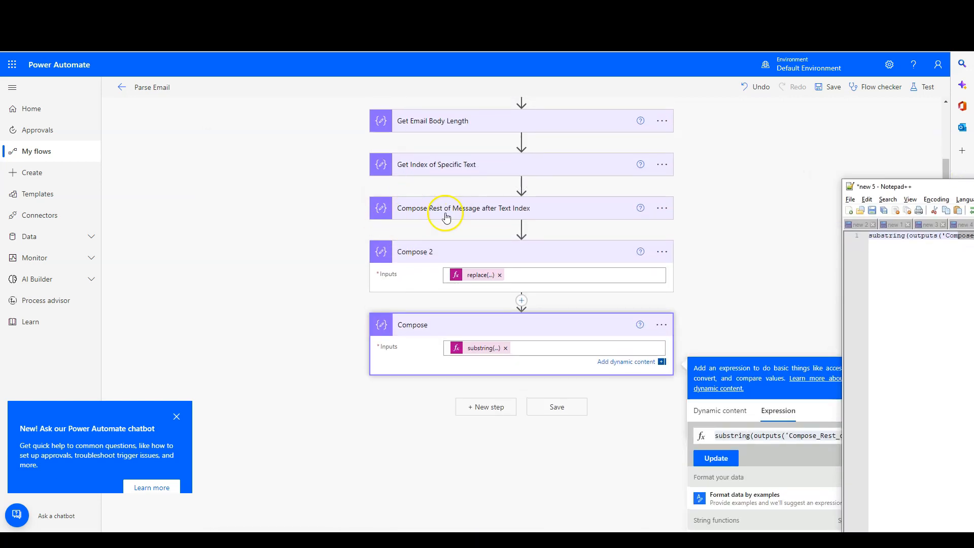
click(488, 348)
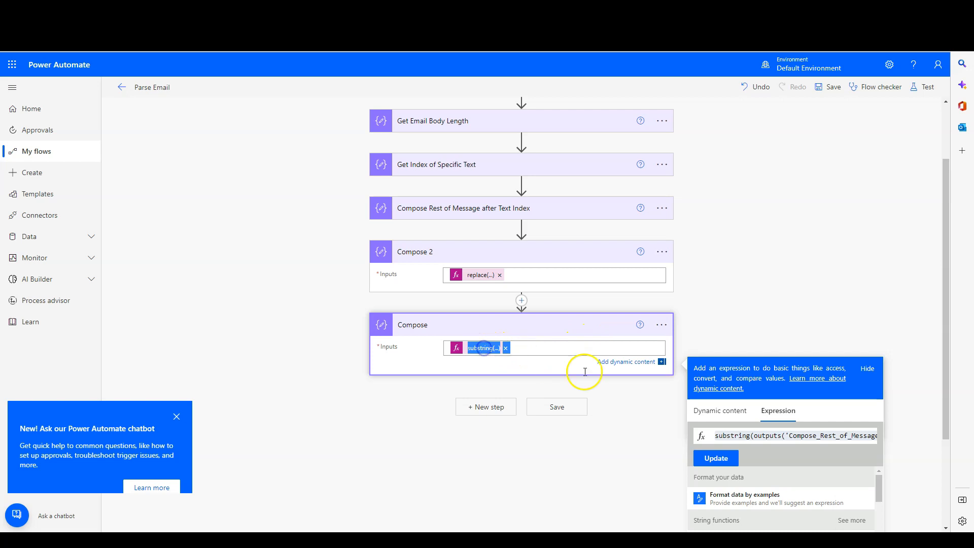
click(812, 439)
key(ctrl+a)
double_click(752, 435)
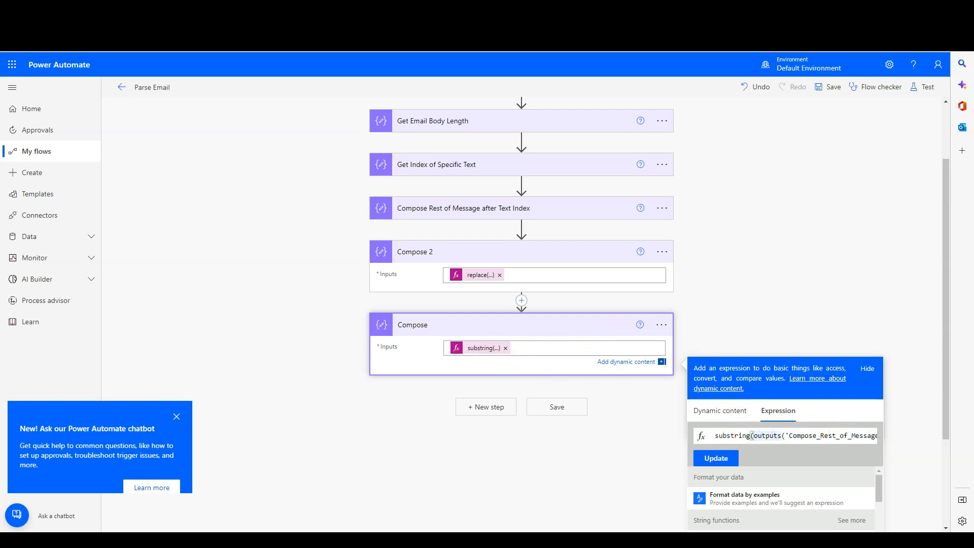
click(835, 439)
key(ctrl+a)
key(BackSpace)
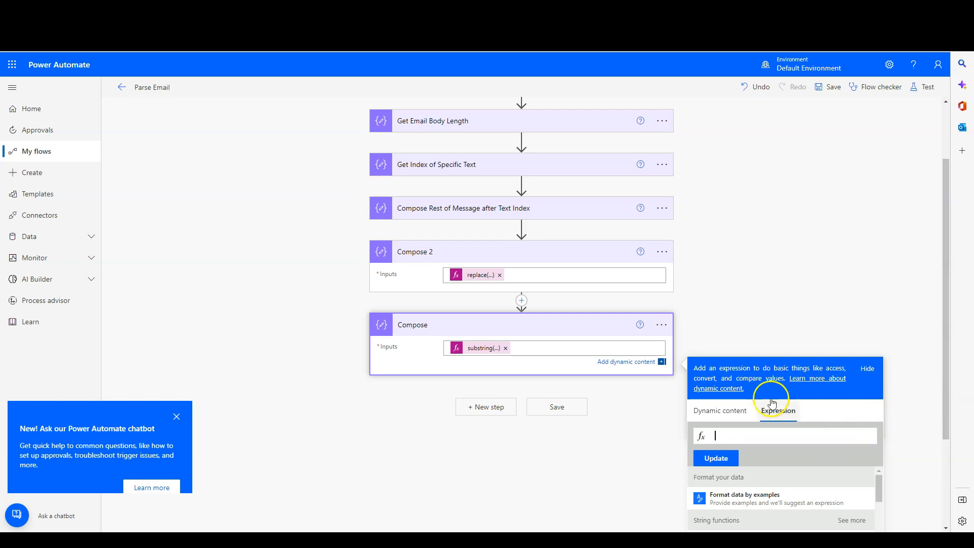
text(su)
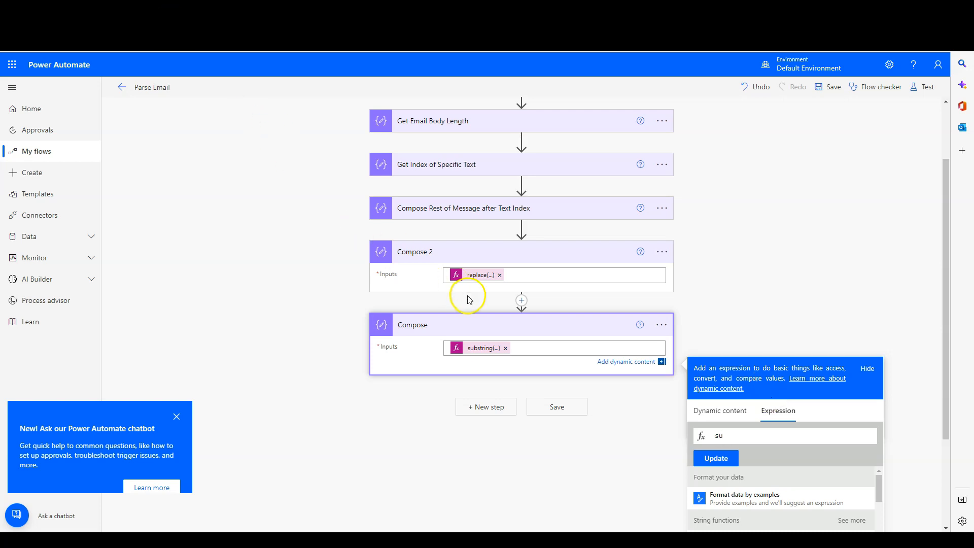
- Remove the old expression from the final Compose's input and begin a new one with substring(outputs('Compose_2'))
click(505, 349)
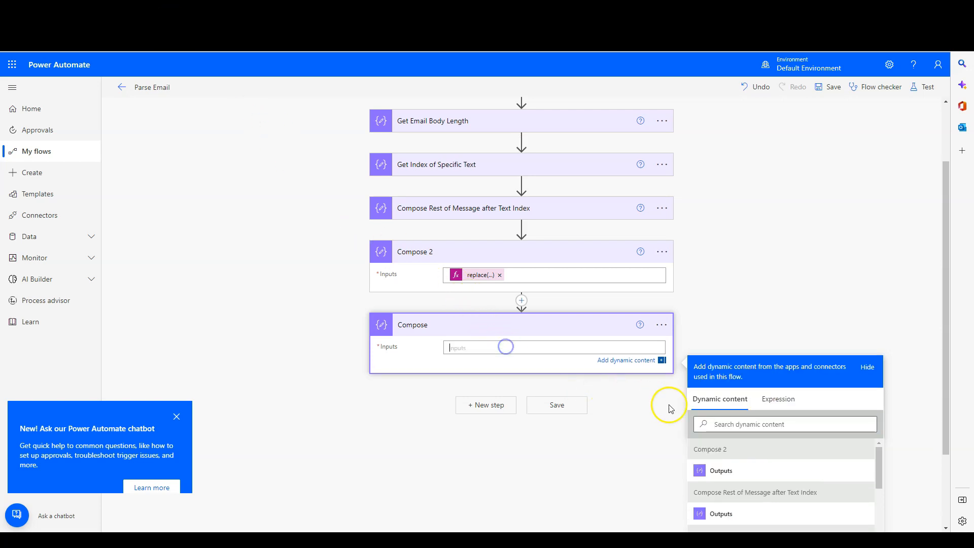
click(779, 400)
text(substring()
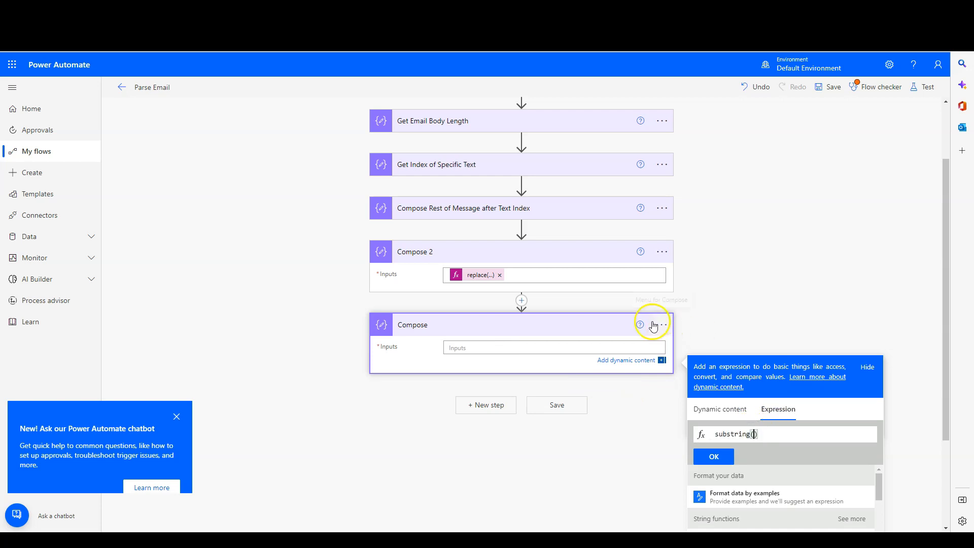
scroll(706, 203, down, 3)
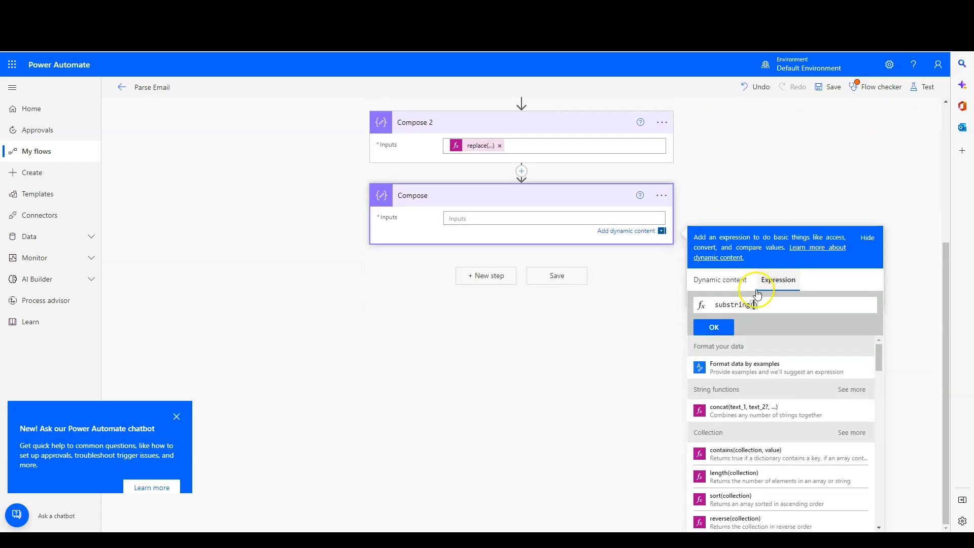
click(719, 278)
scroll(771, 374, down, 2)
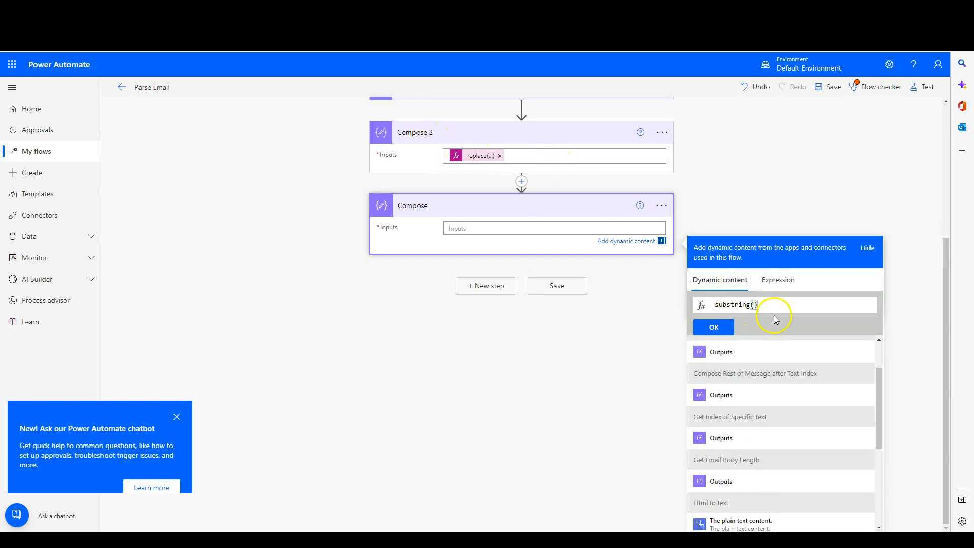
scroll(730, 375, up, 1)
click(722, 381)
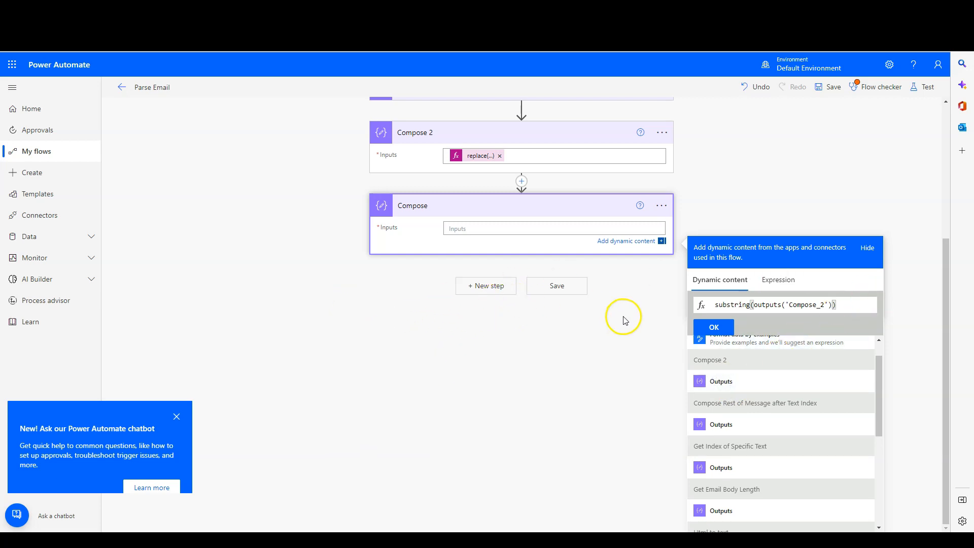
- Add start index 1 and an indexOf function over the Compose 2 outputs to the substring expression
scroll(402, 293, up, 3)
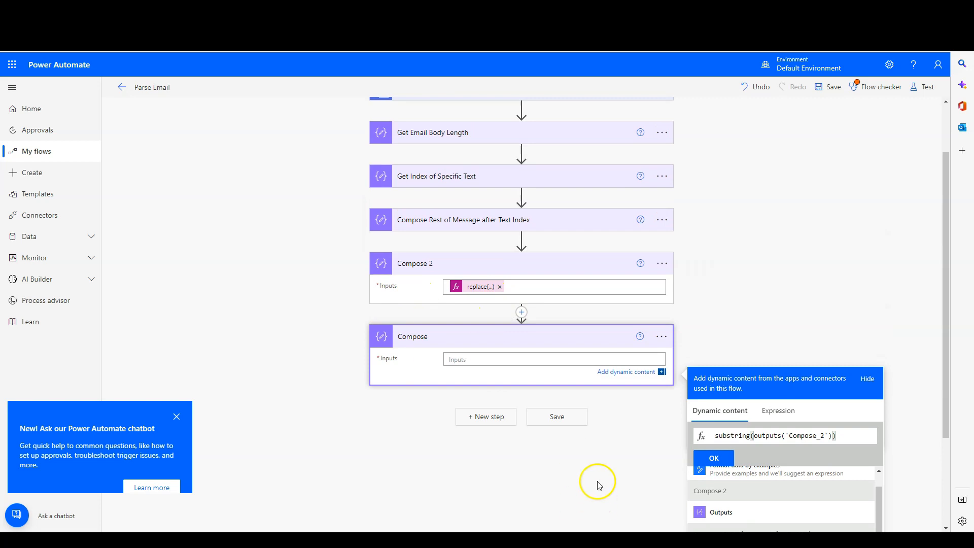
scroll(599, 485, down, 3)
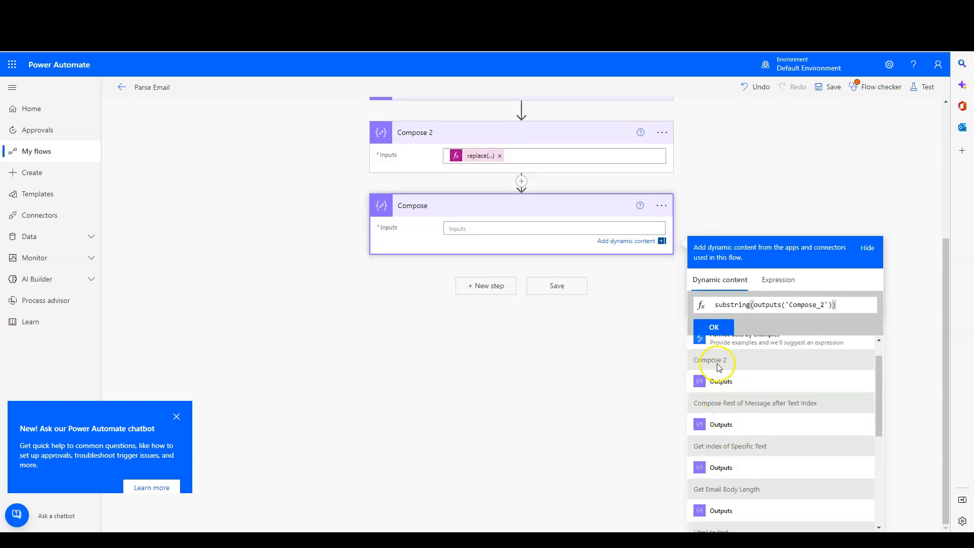
scroll(705, 386, up, 1)
scroll(728, 396, down, 4)
scroll(720, 400, up, 1)
scroll(576, 298, up, 3)
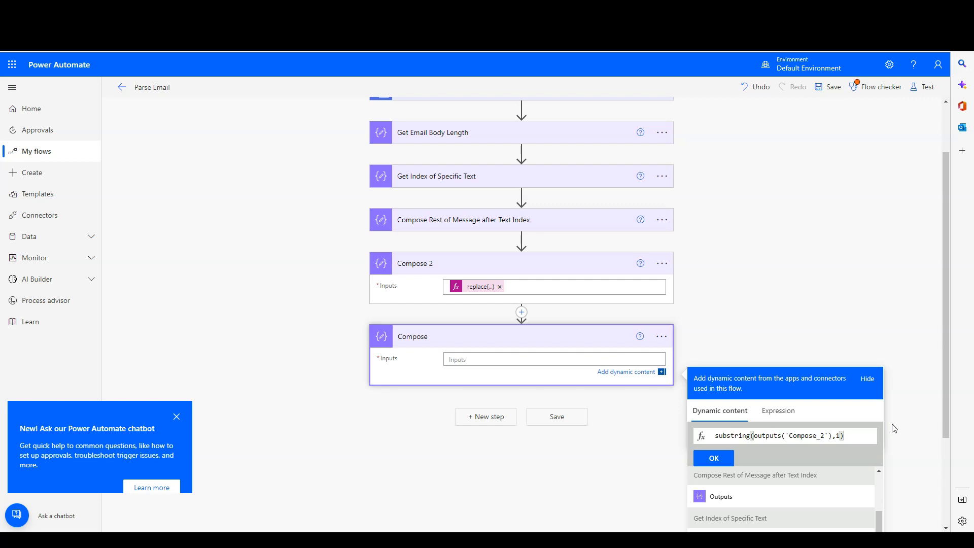
text(indexOf()
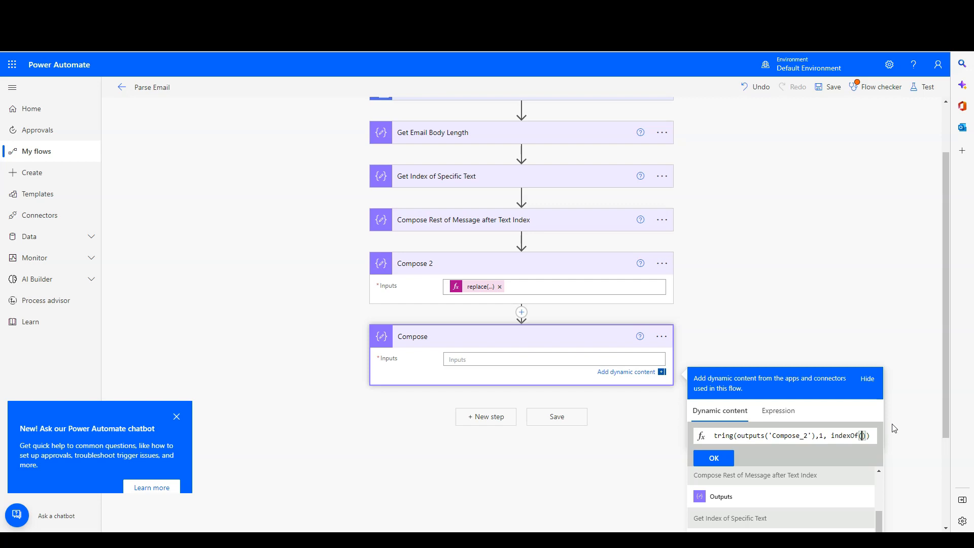
scroll(786, 355, down, 3)
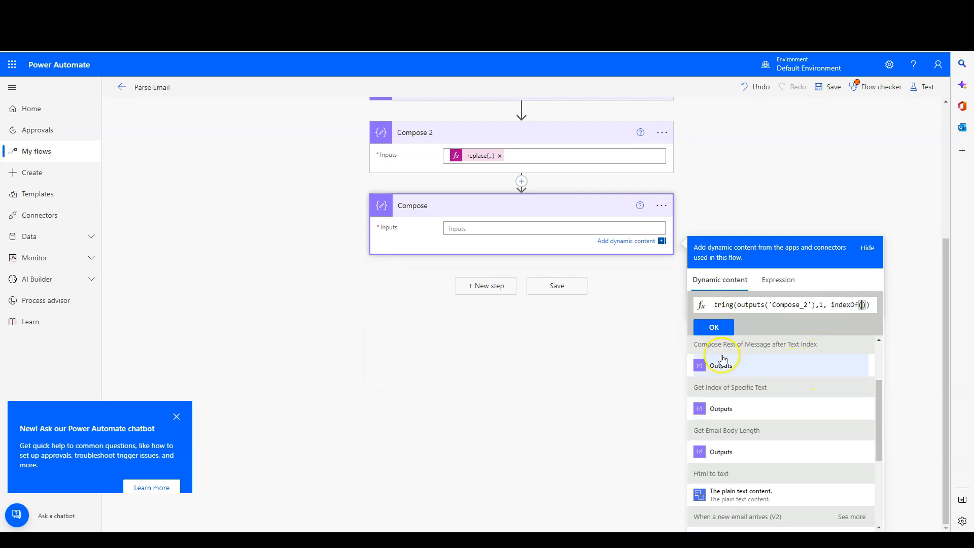
scroll(722, 359, up, 1)
click(719, 378)
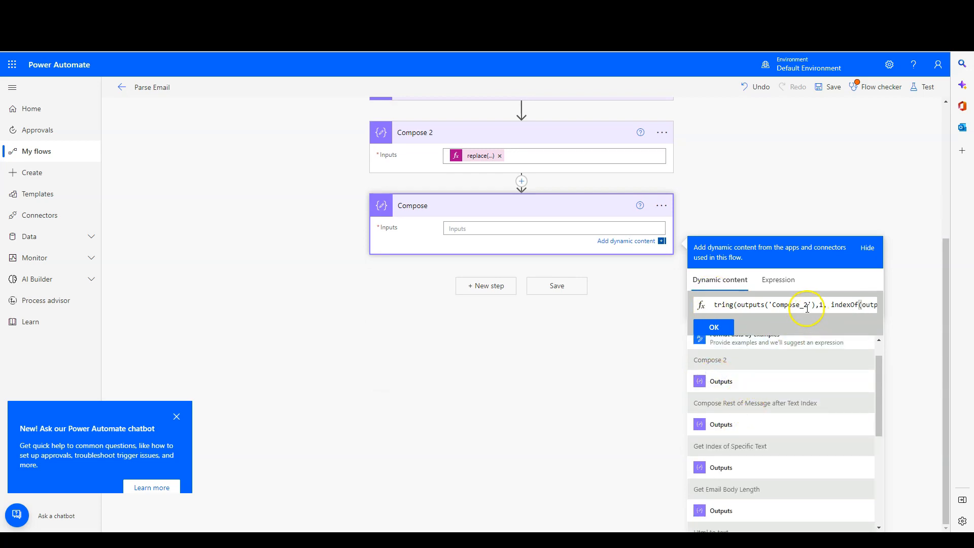
- Complete the indexOf function with the search text 'LBX' and insert the substring expression into the final Compose's input
drag(806, 307, 878, 305)
click(865, 305)
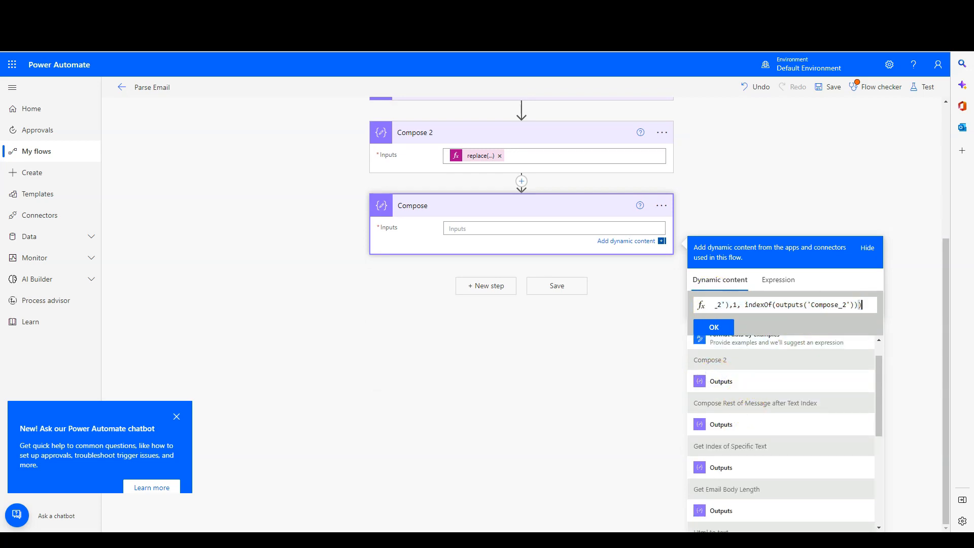
text(')
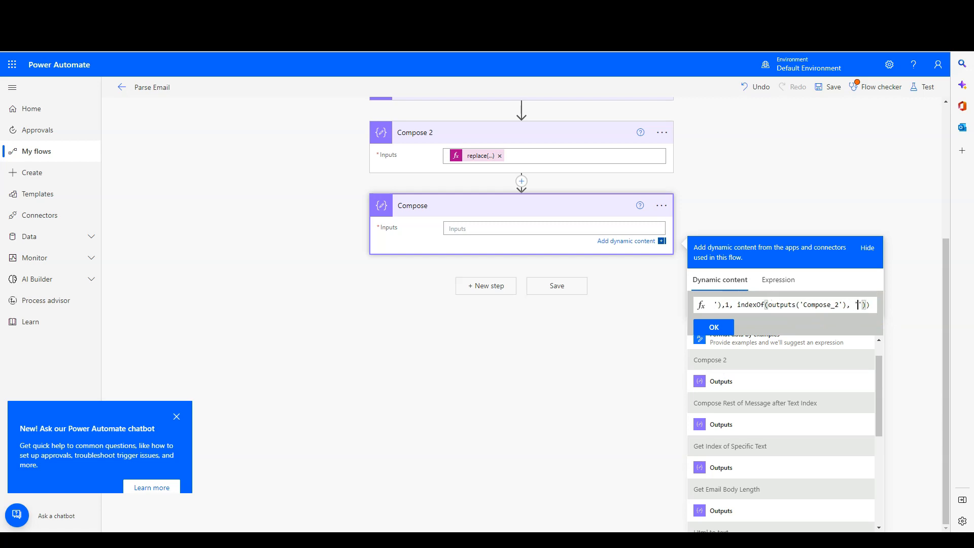
text(BX)
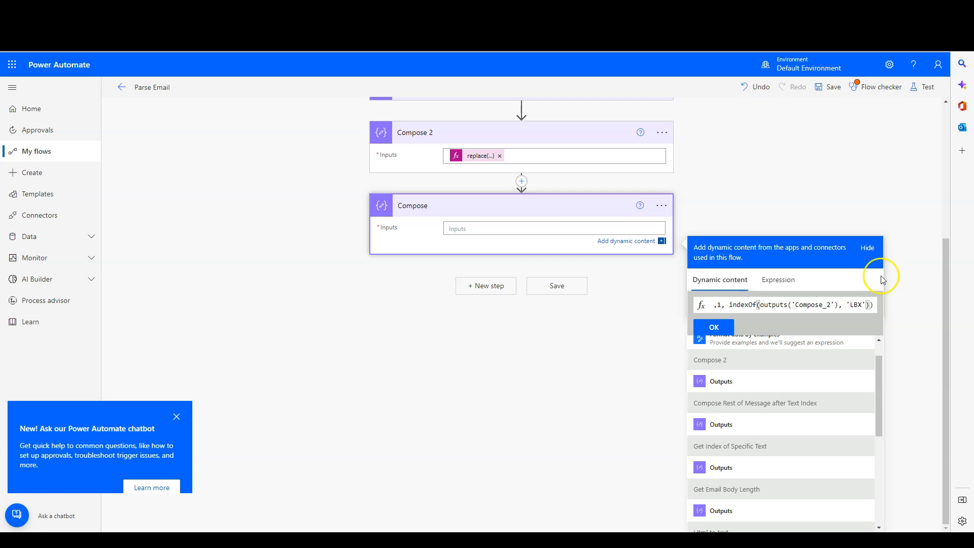
click(713, 328)
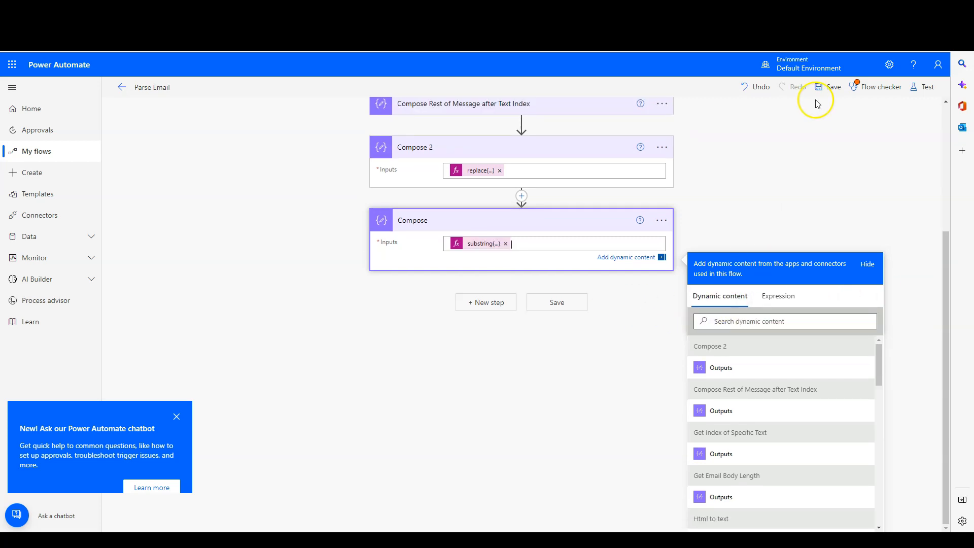
- Save the flow and run an automatic test with the trigger of the most recent, failed run
click(829, 86)
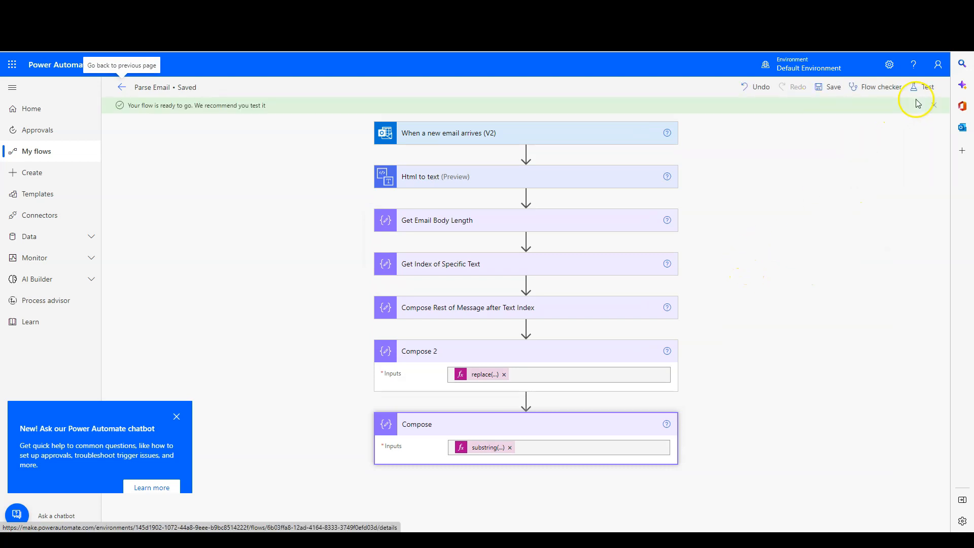
click(924, 86)
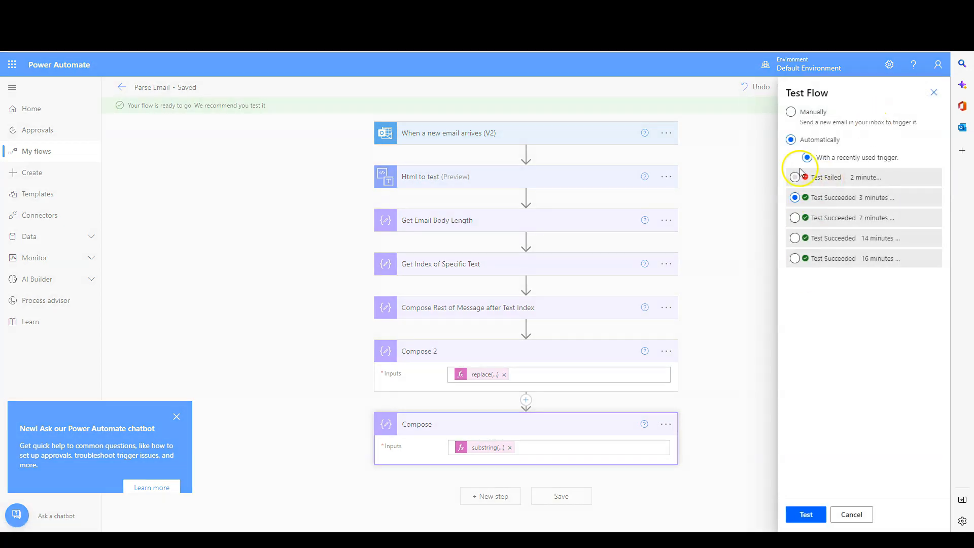
click(795, 179)
click(806, 514)
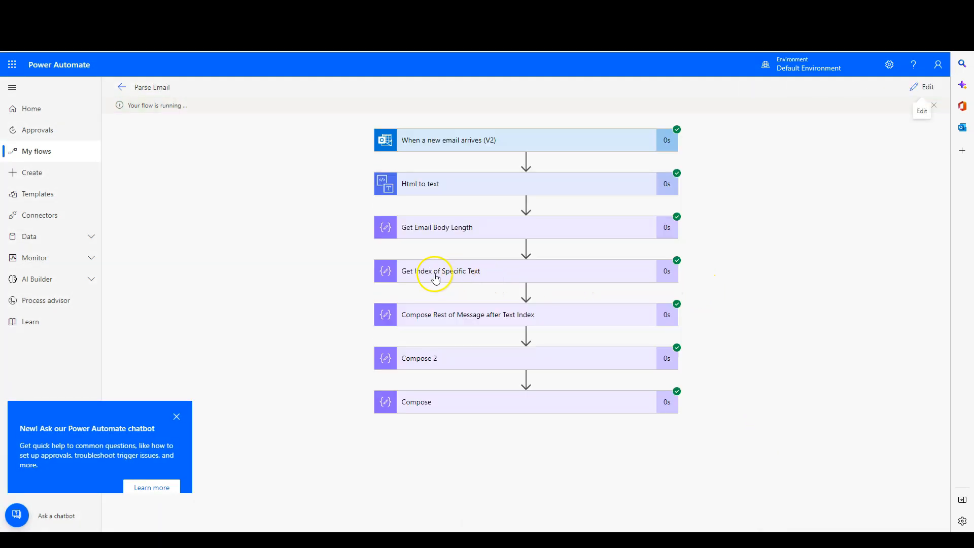
- Examine the final Compose's inputs and outputs in the test run for stray characters around the extracted email address
click(599, 402)
scroll(713, 228, down, 2)
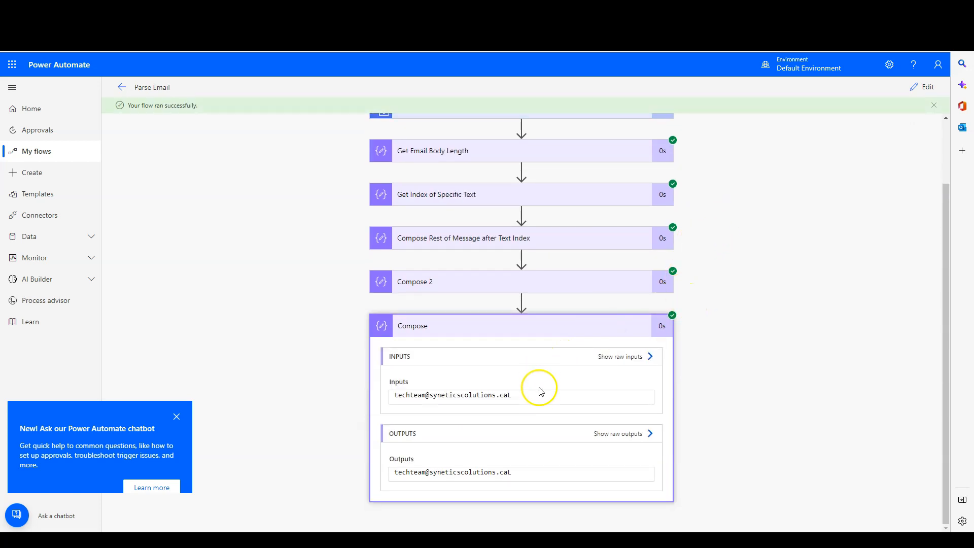
click(431, 401)
drag(431, 401, 366, 401)
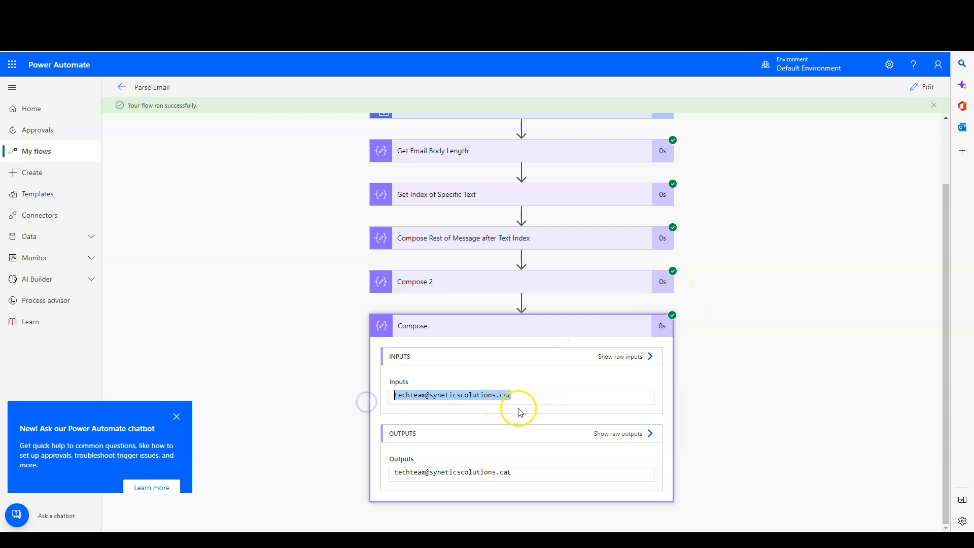
click(530, 474)
drag(531, 475, 381, 466)
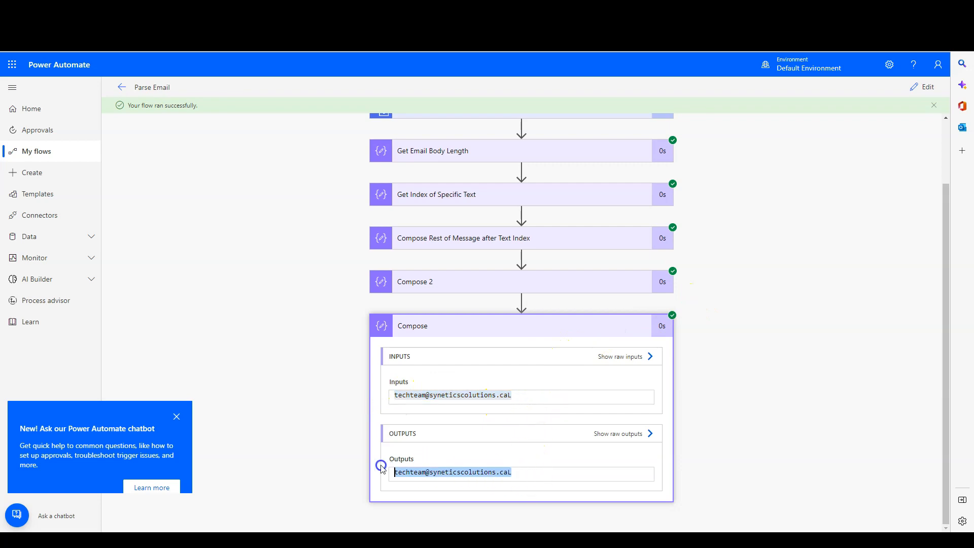
click(536, 476)
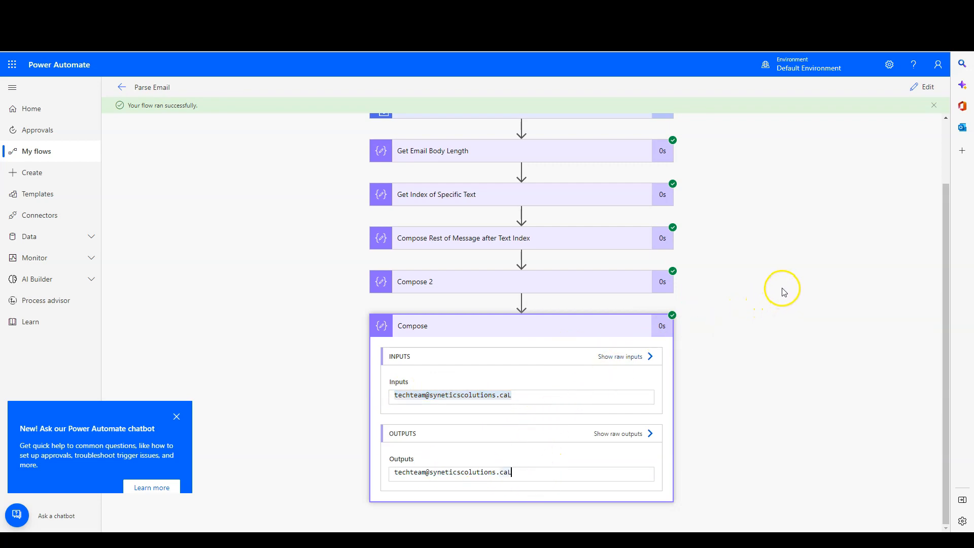
click(533, 396)
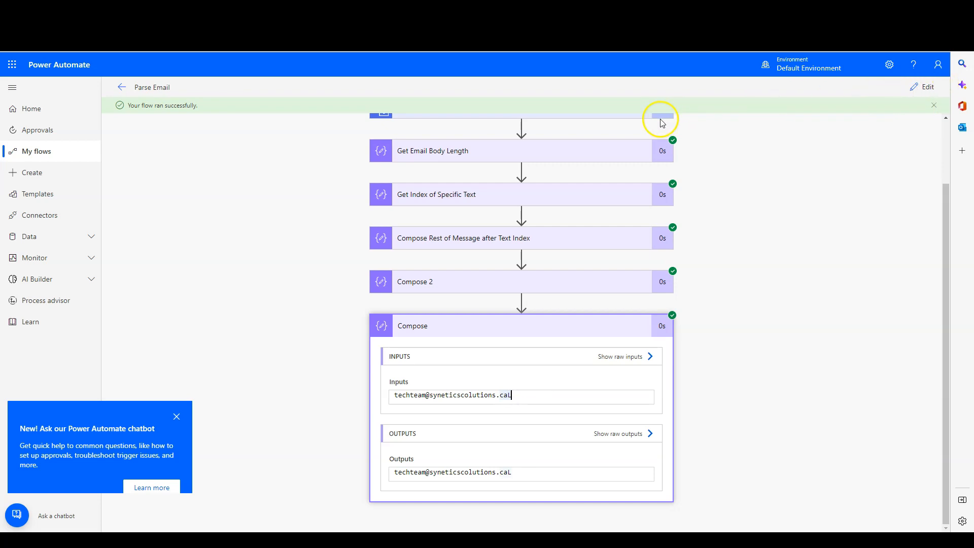
- Return to editing the flow, add another Compose action at its end and rename it Trim String
click(922, 87)
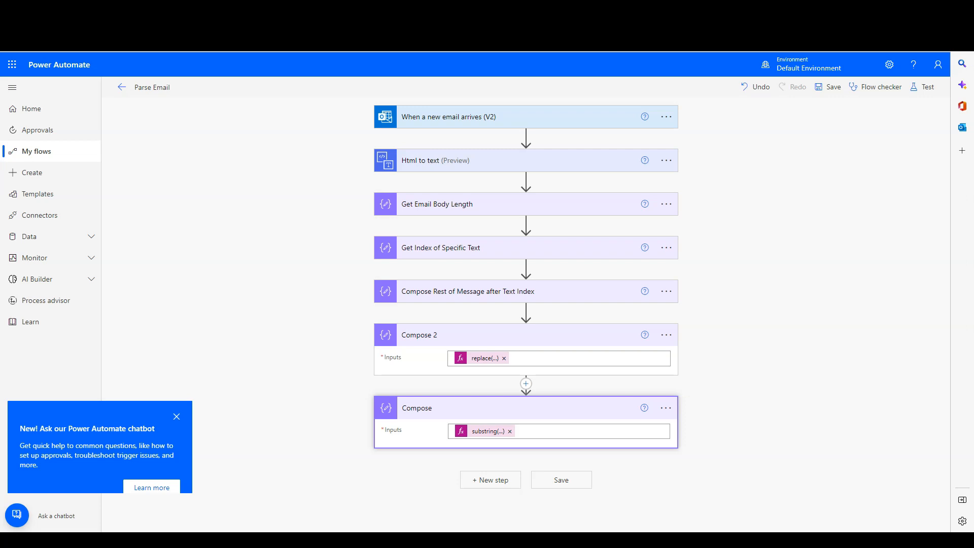
click(474, 482)
scroll(489, 437, down, 5)
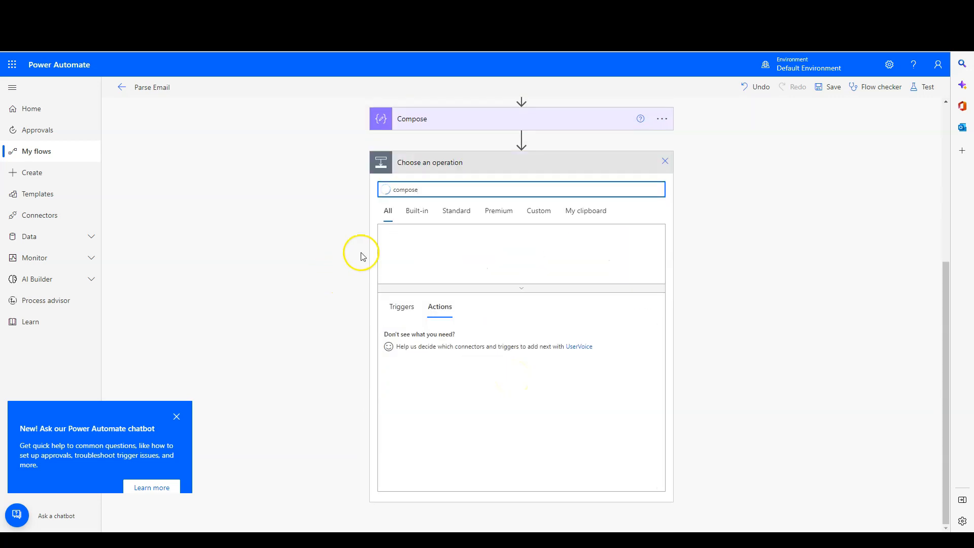
click(433, 335)
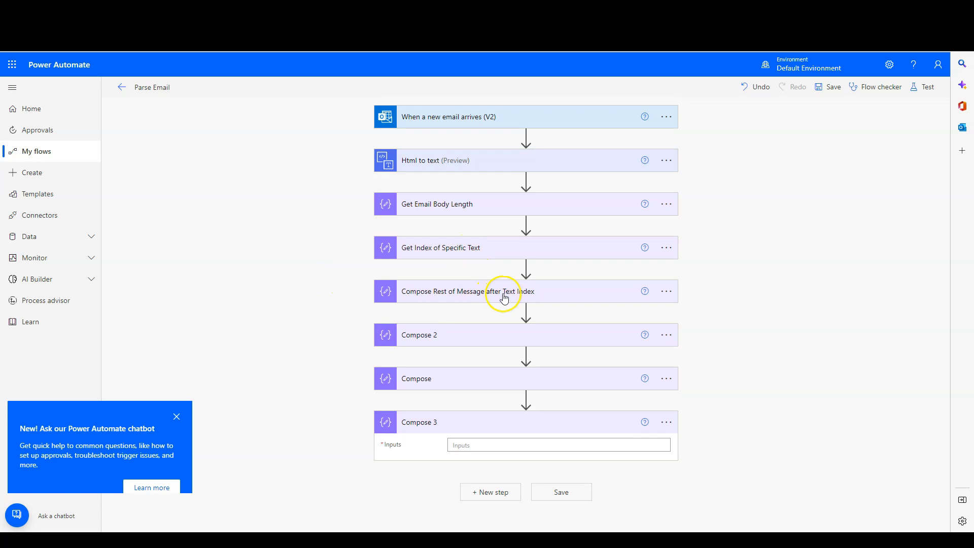
click(667, 422)
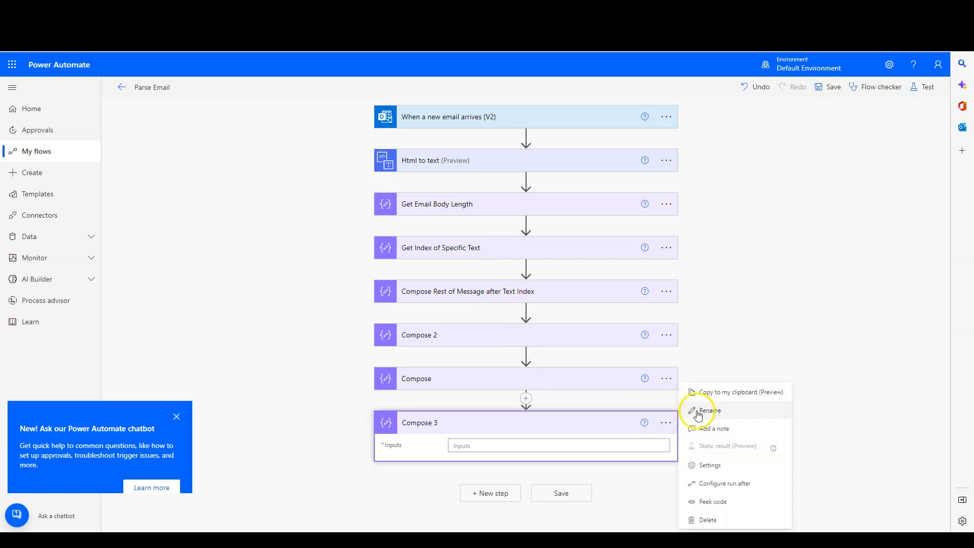
click(693, 409)
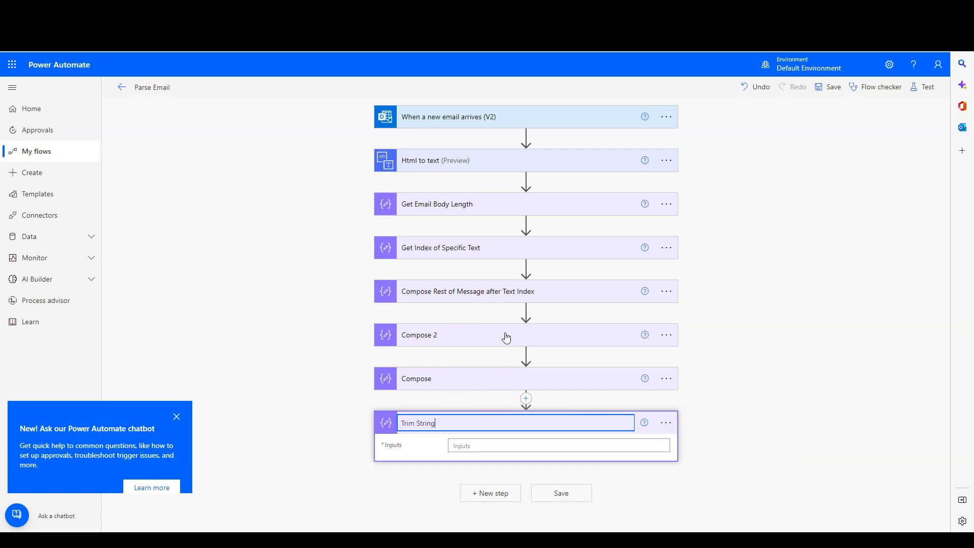
text(Trim String)
- Insert a slice expression over outputs('Compose') as the input of the Trim String action
click(487, 445)
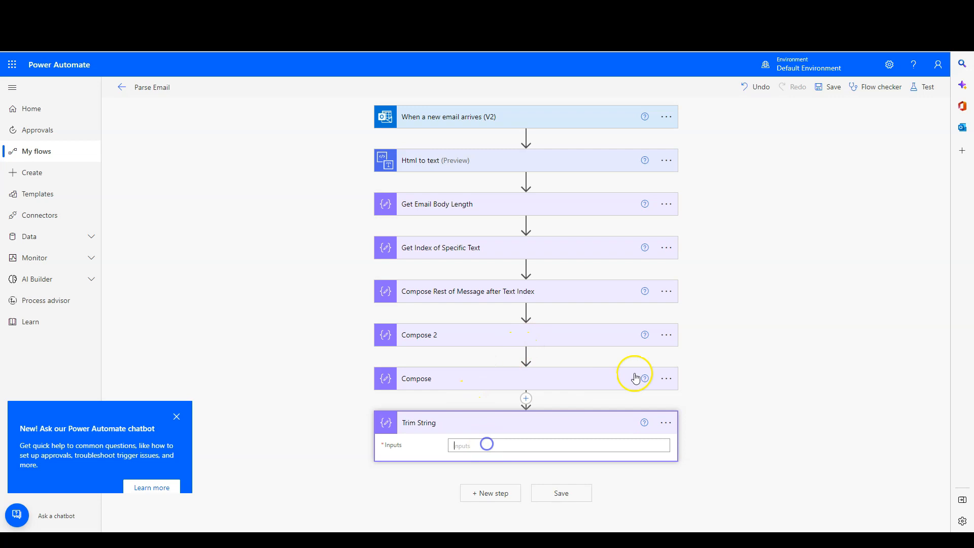
click(772, 323)
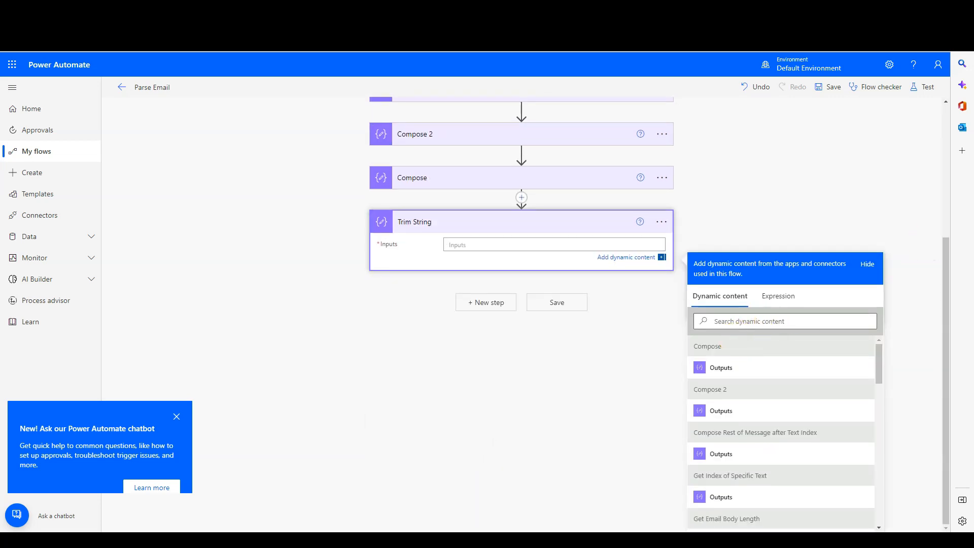
click(471, 245)
click(778, 295)
click(755, 331)
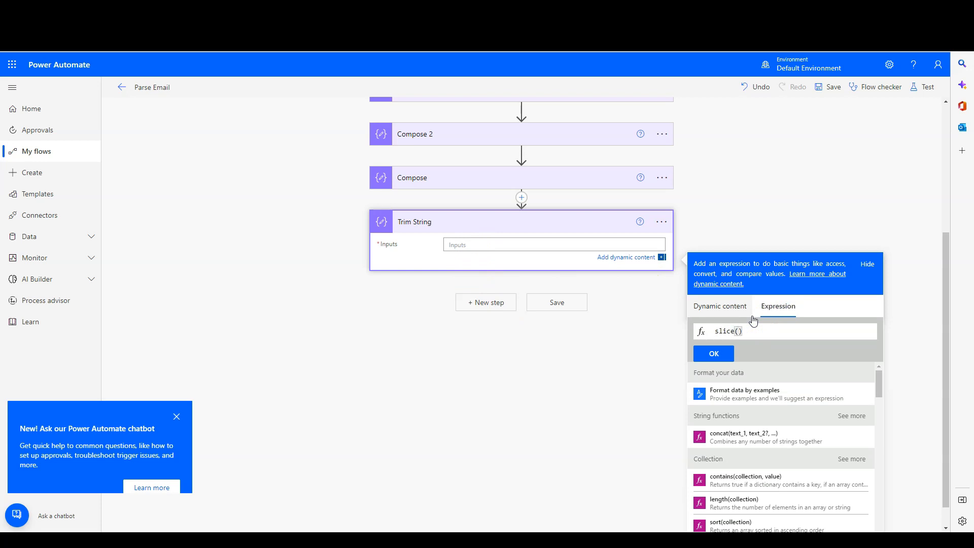
click(719, 305)
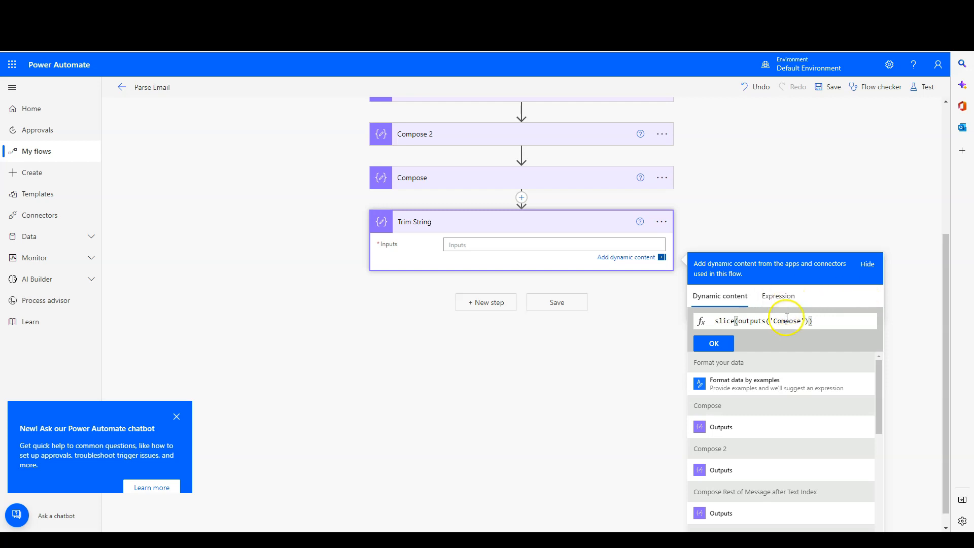
click(739, 320)
click(714, 344)
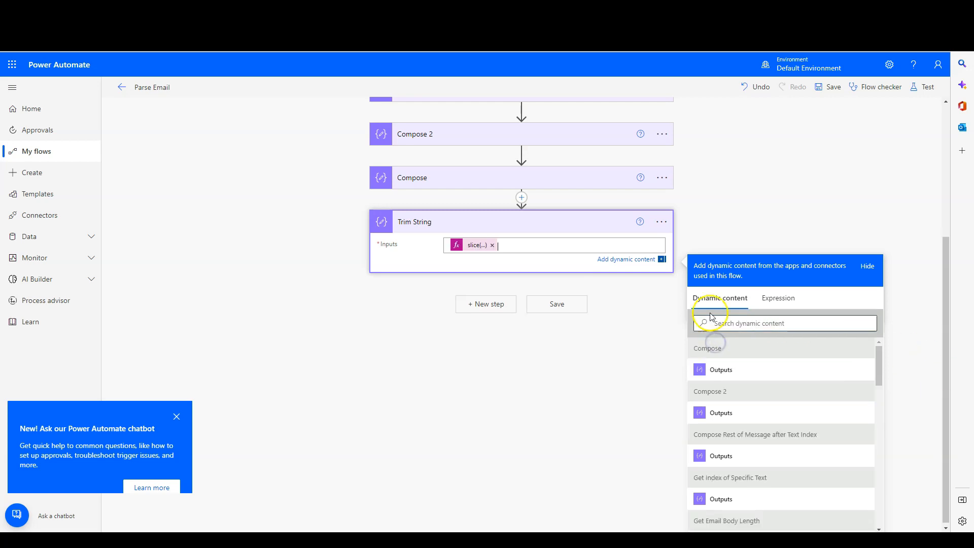
- Save the flow and run an automatic test with the trigger of the latest successful run
click(825, 92)
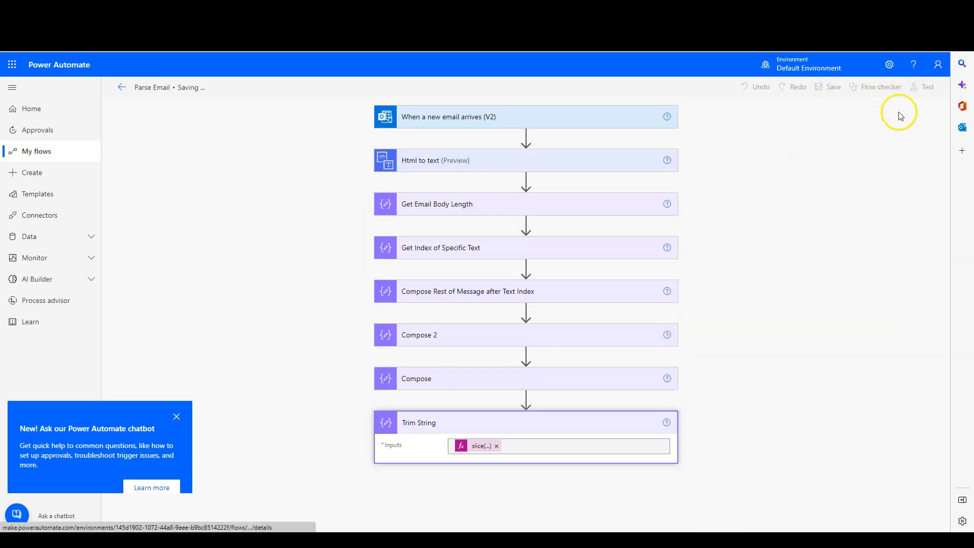
click(922, 89)
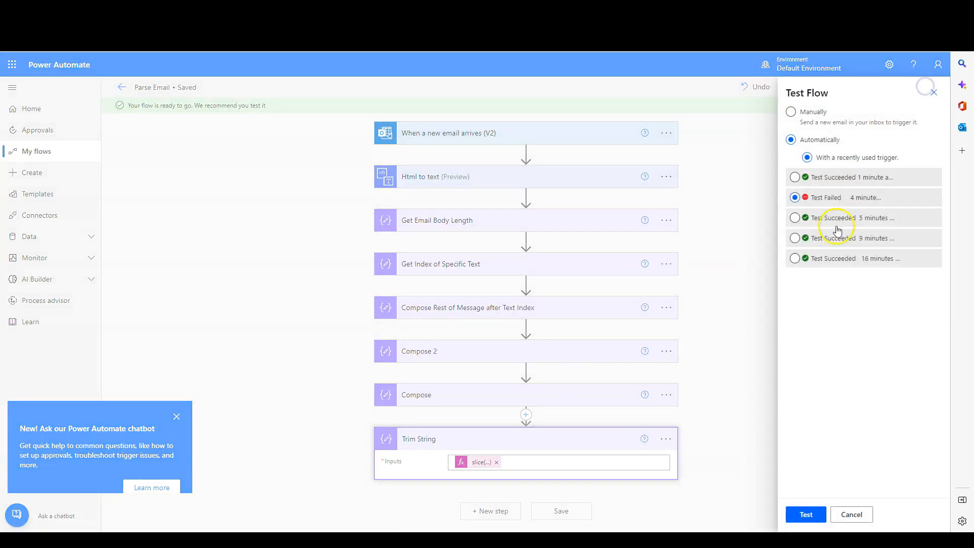
click(832, 182)
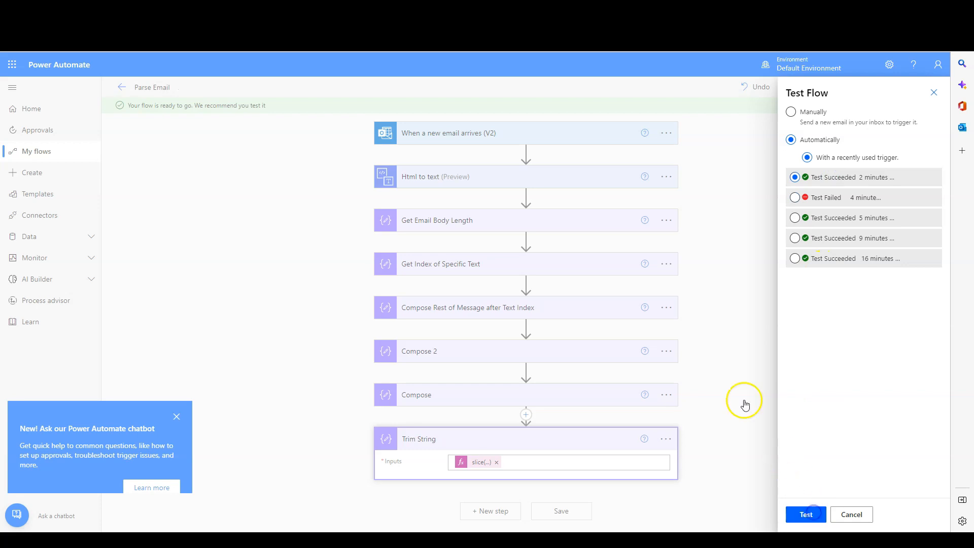
key(Return)
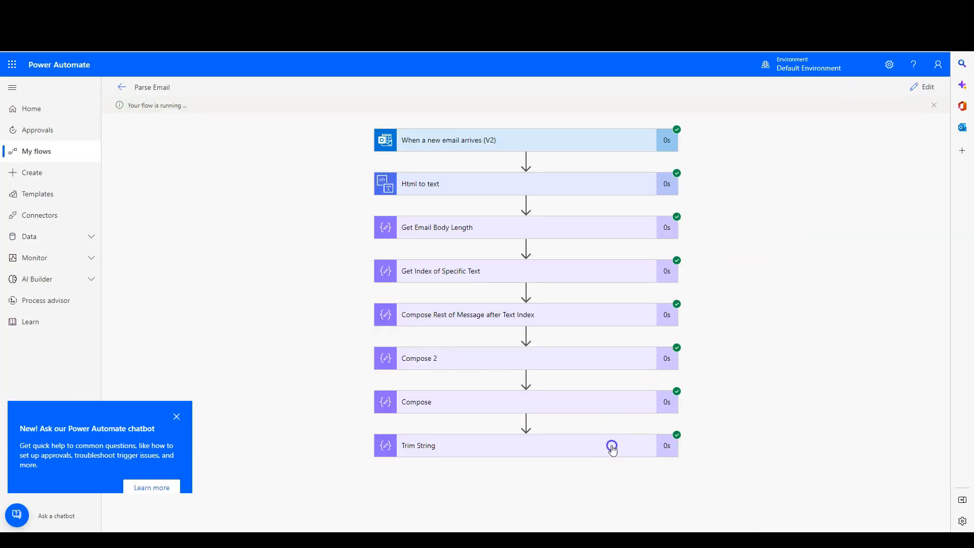
- Examine Trim String's inputs and outputs in the test run to check both ends of the trimmed email address
click(611, 446)
scroll(757, 322, down, 3)
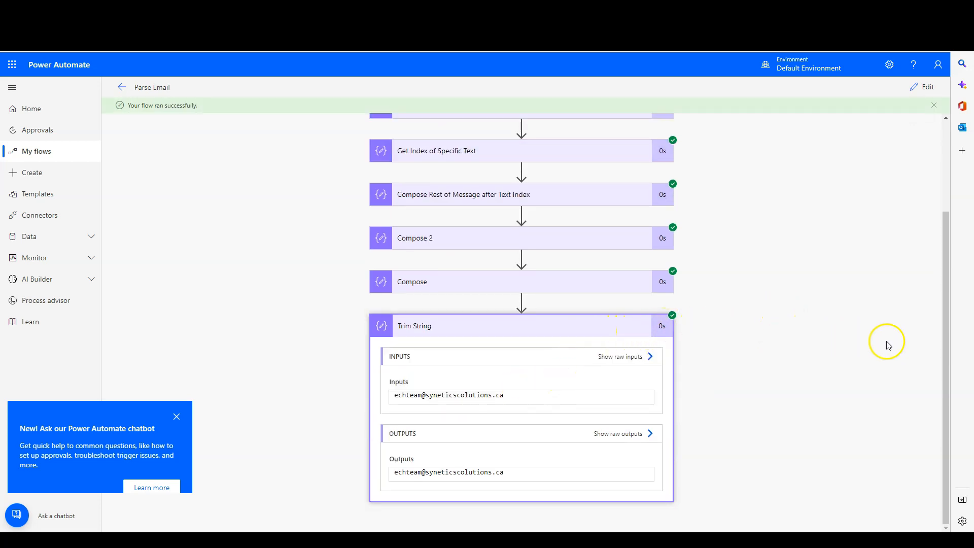
drag(441, 471, 354, 464)
click(433, 402)
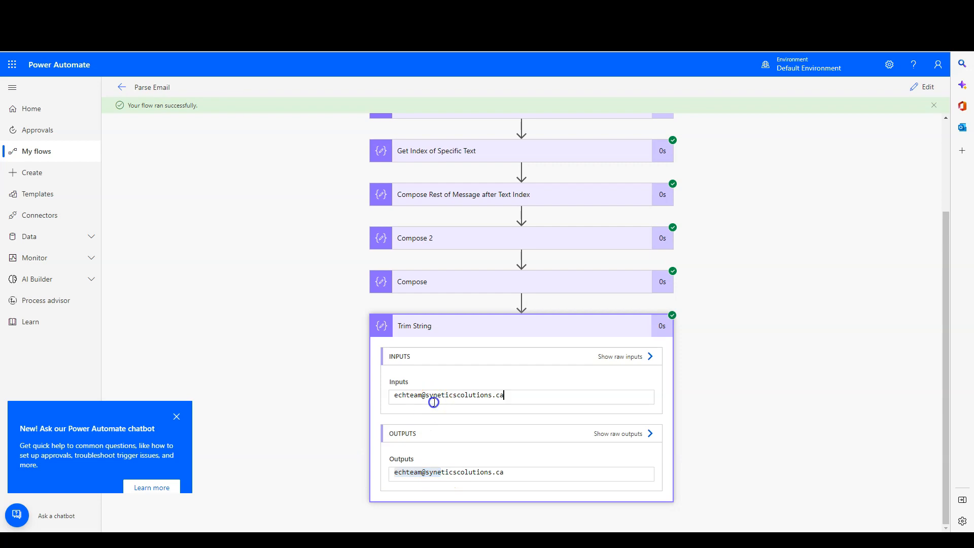
drag(426, 395, 396, 395)
click(533, 394)
click(404, 403)
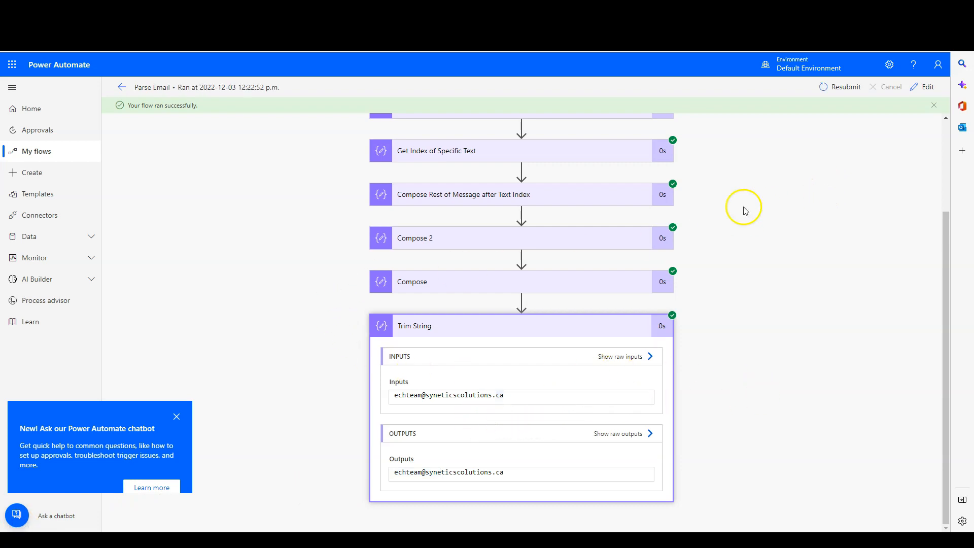
- Reopen the flow for editing and set the start index in the Compose action's substring expression to 0
click(928, 89)
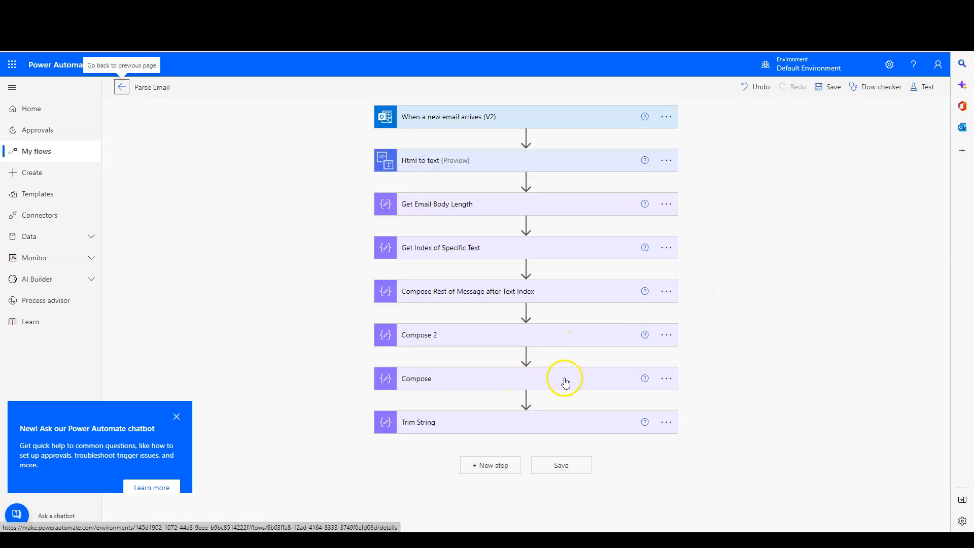
click(566, 381)
click(478, 408)
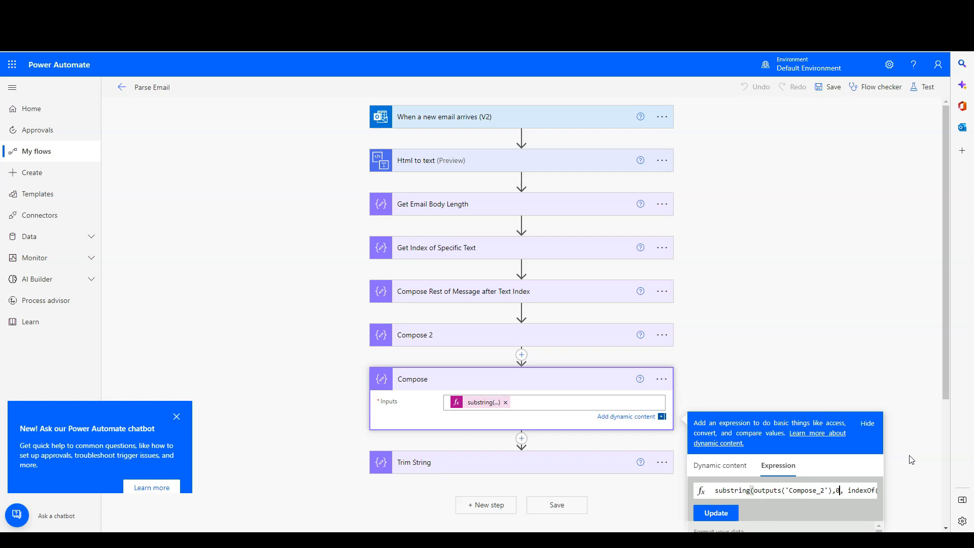
click(718, 513)
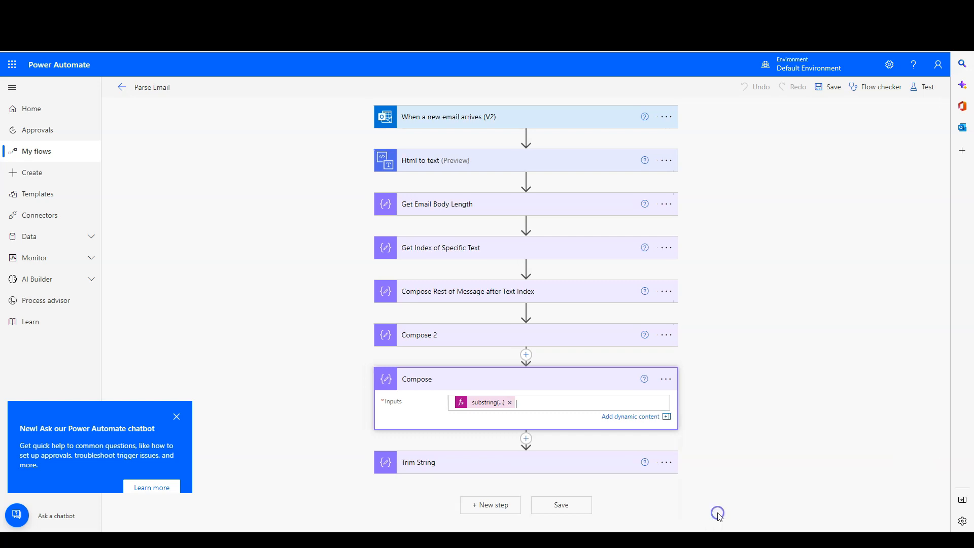
- Save the flow and run an automatic test with the trigger of the most recent successful run
click(558, 505)
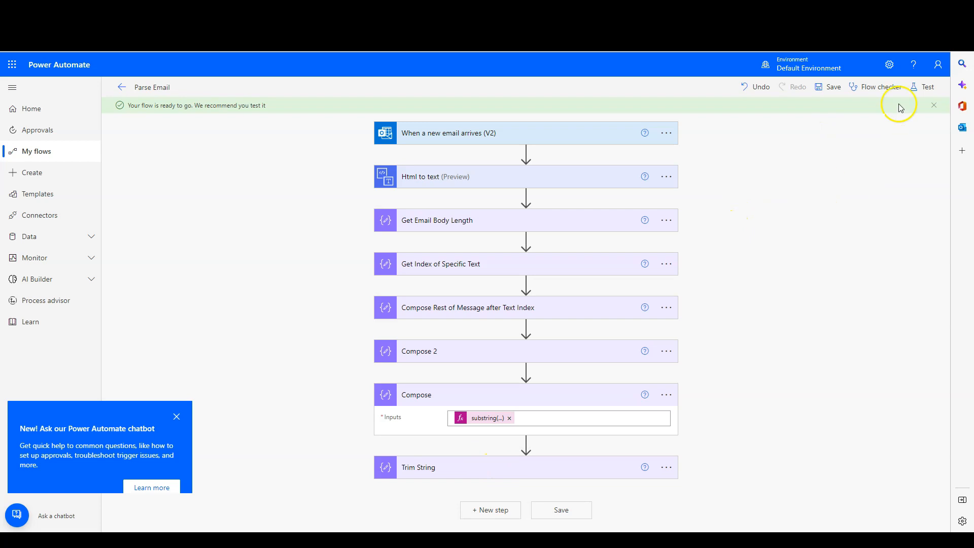
click(924, 86)
click(816, 117)
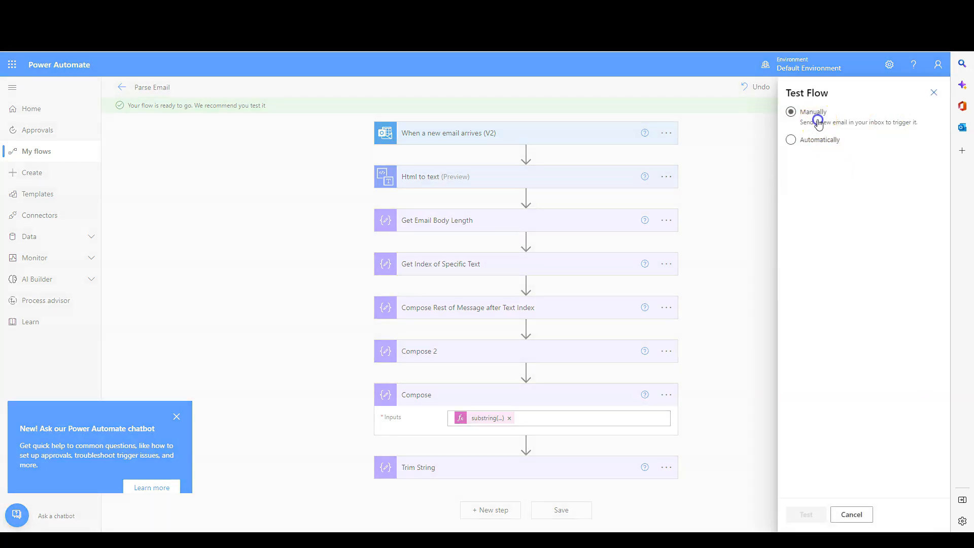
click(806, 144)
click(804, 165)
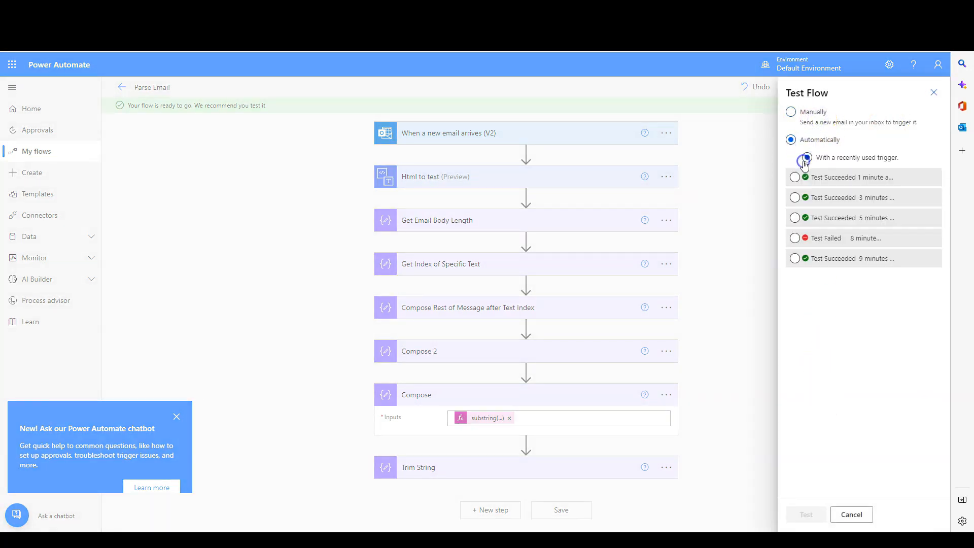
click(808, 177)
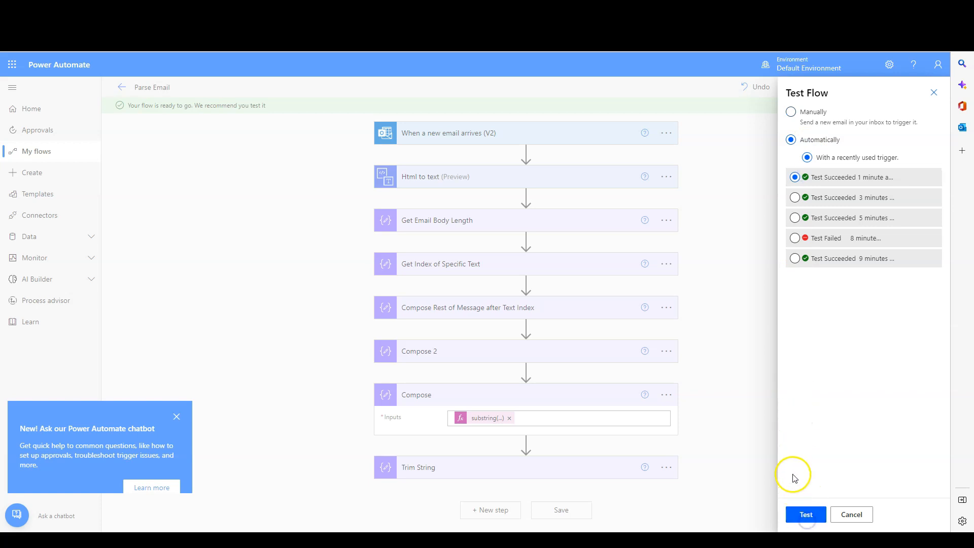
click(806, 515)
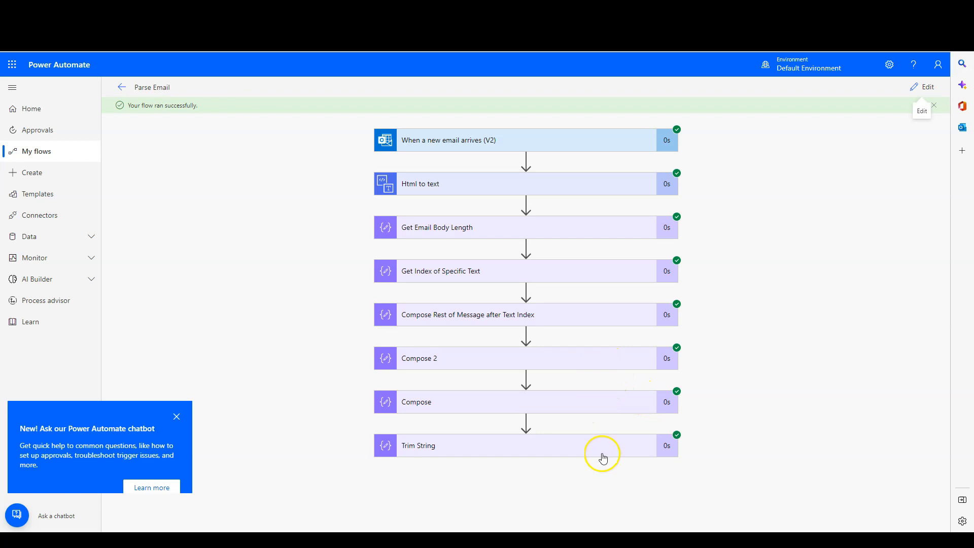
- Examine Trim String's inputs and outputs in the test run to check the start and end of the email address
click(606, 450)
scroll(604, 431, down, 2)
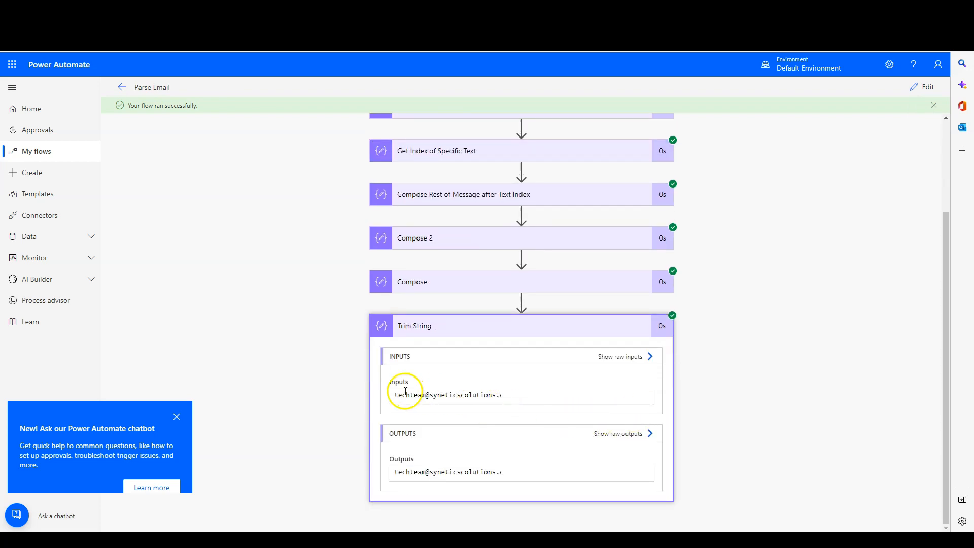
drag(413, 395, 476, 396)
click(509, 395)
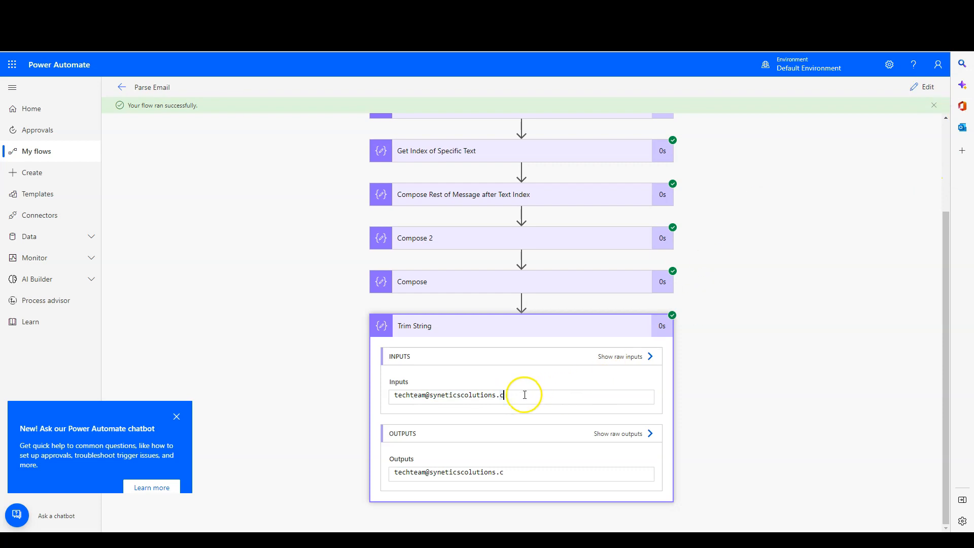
- Reopen the flow for editing and delete the Trim String action
click(923, 86)
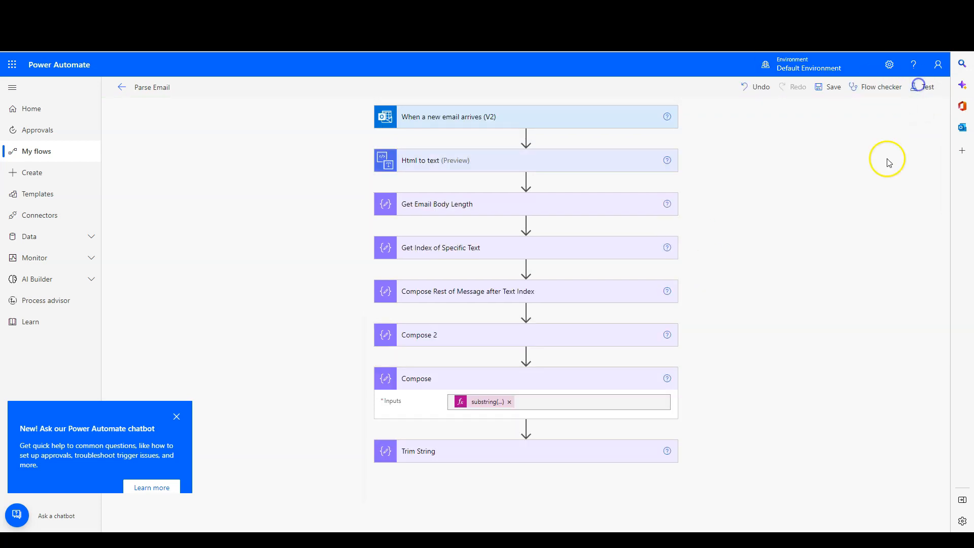
click(666, 451)
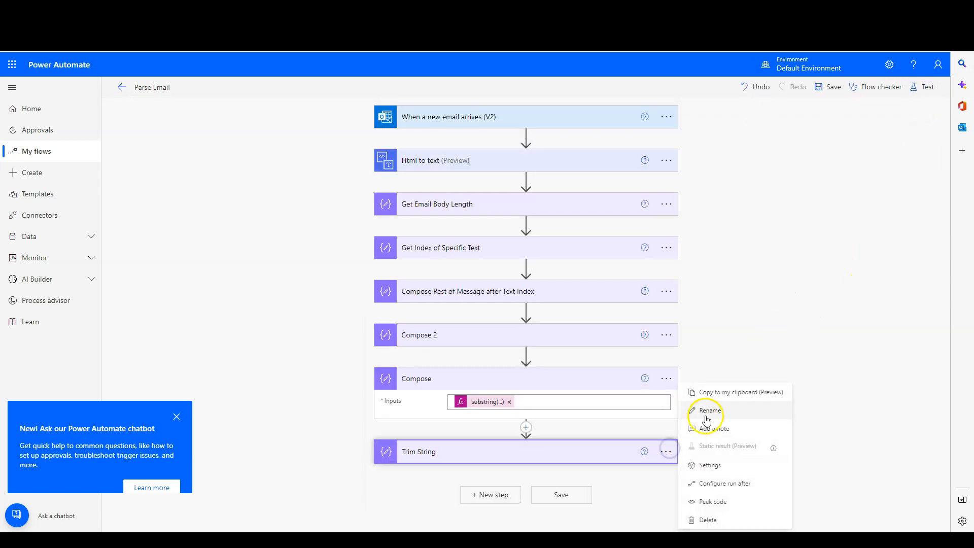
click(710, 520)
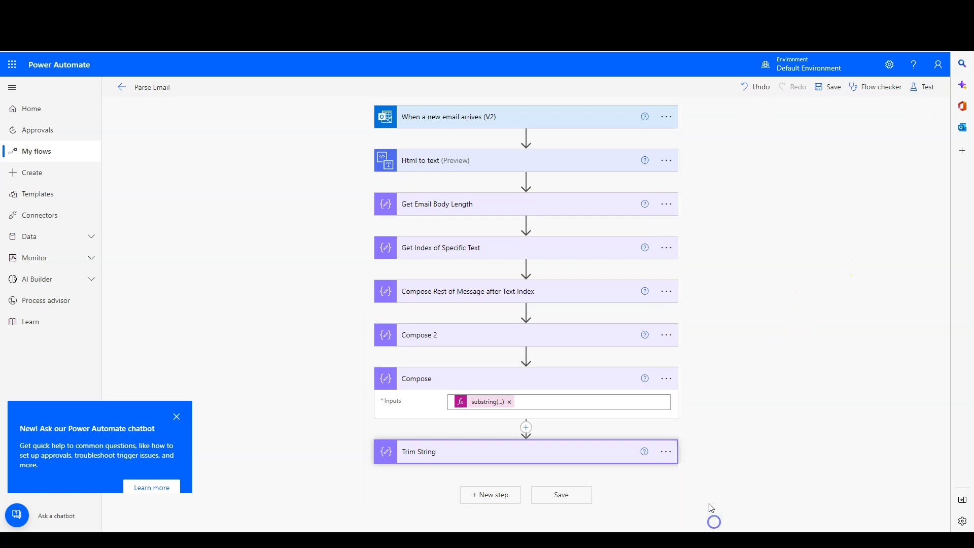
click(482, 316)
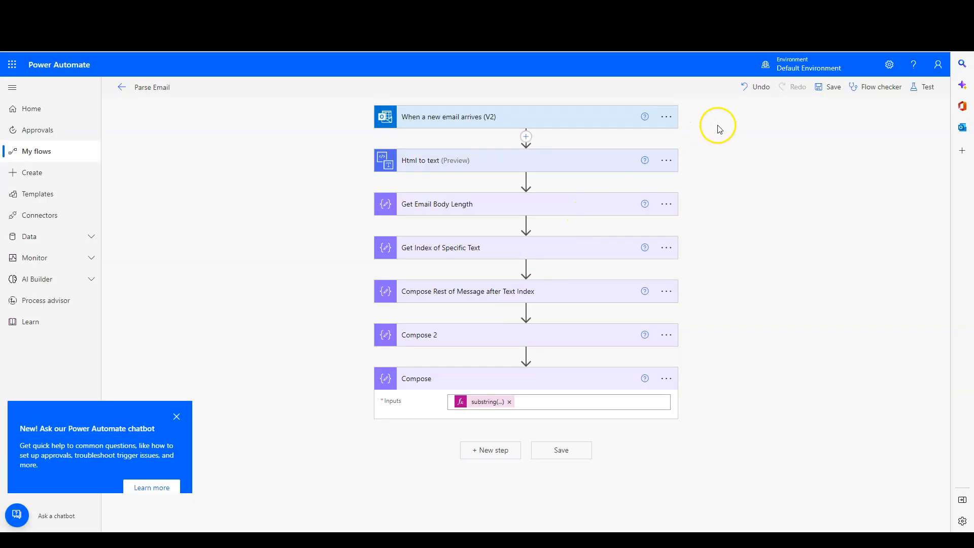
- Save the flow without Trim String and test it automatically with the latest successful run's trigger
click(828, 89)
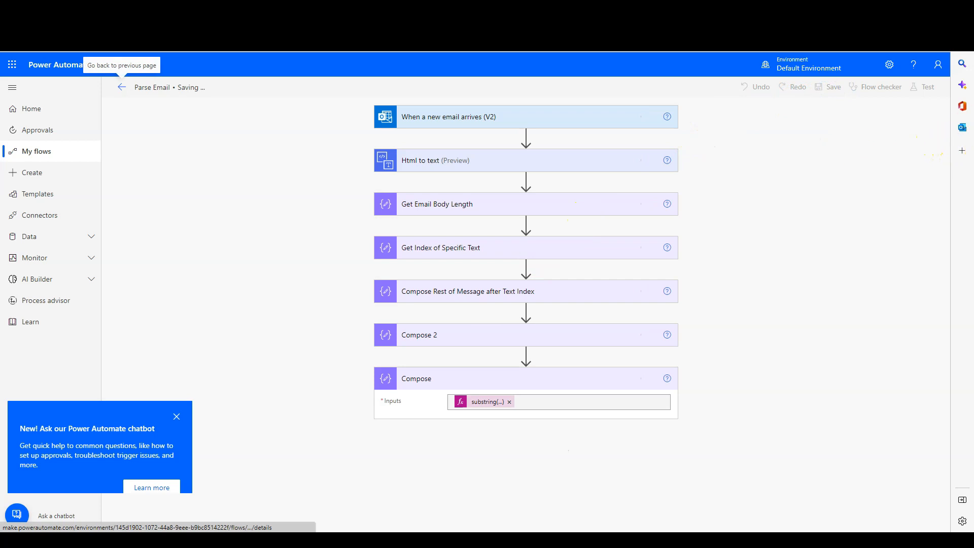
click(927, 95)
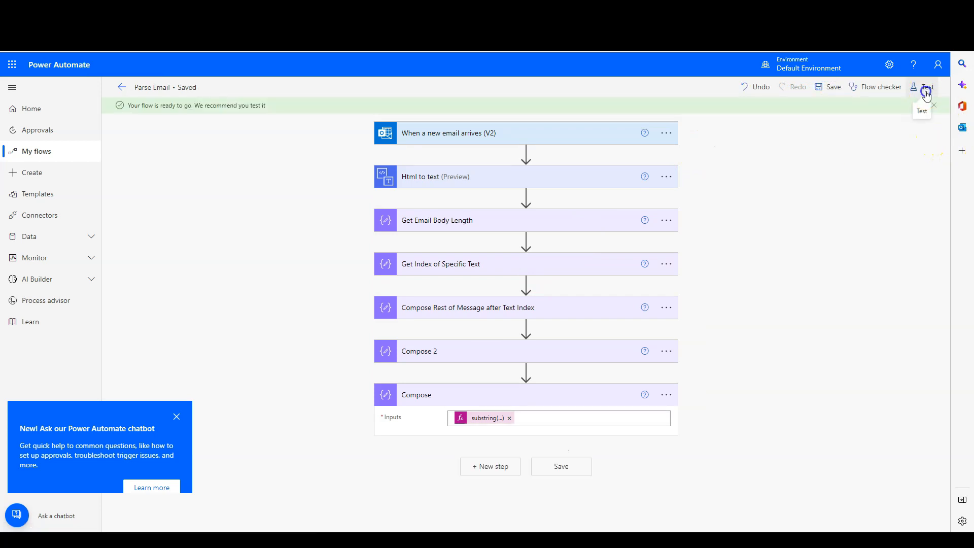
click(809, 178)
click(808, 516)
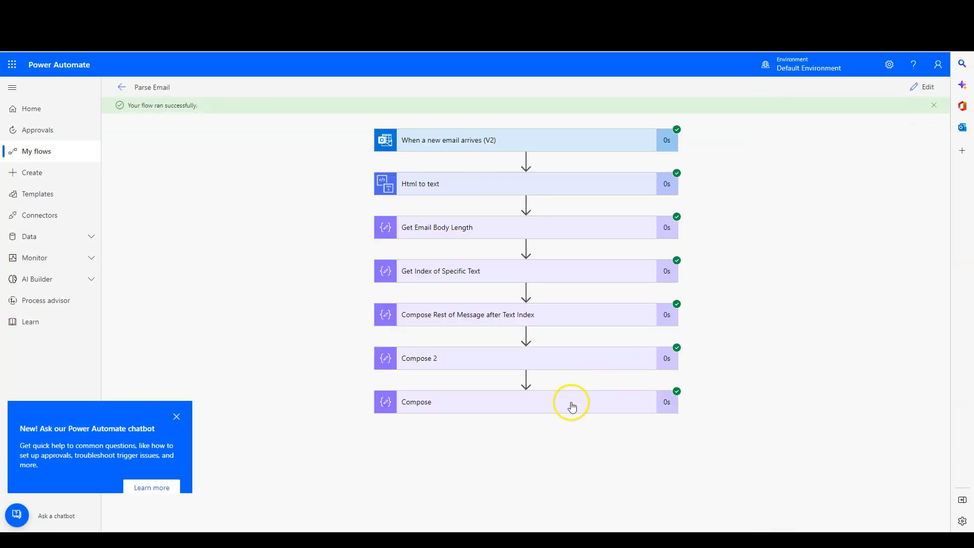
- Examine the Compose action's inputs and raw outputs in the test run for stray spaces around the email address
click(572, 403)
drag(513, 395, 389, 398)
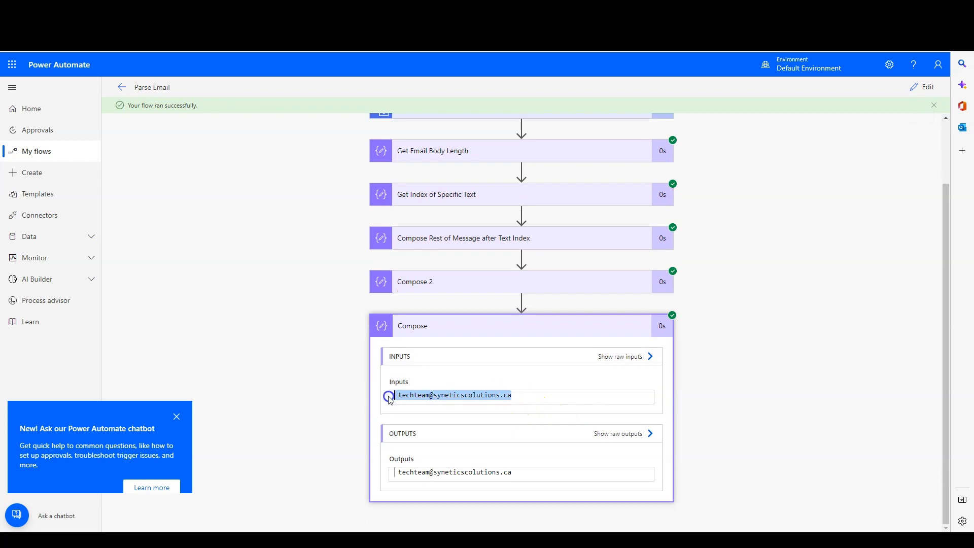
click(430, 394)
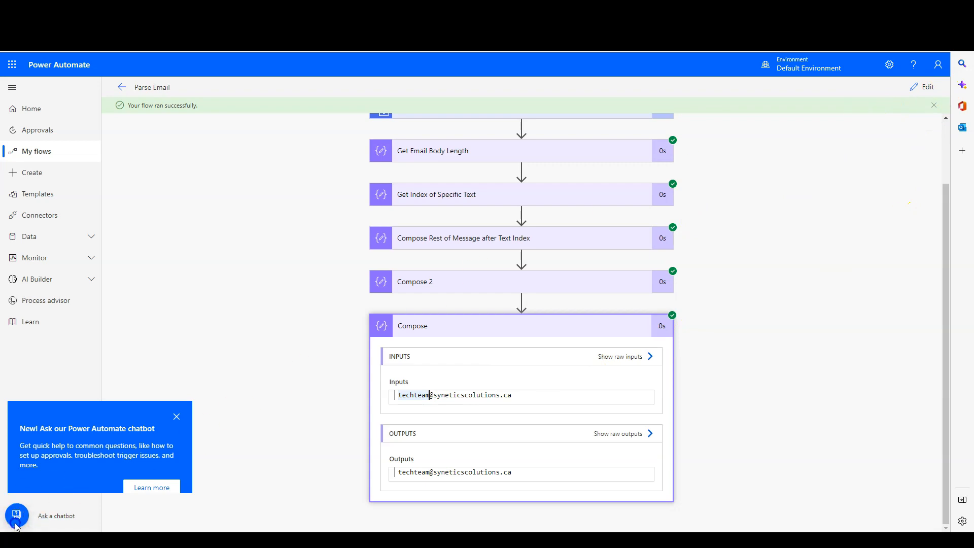
click(619, 435)
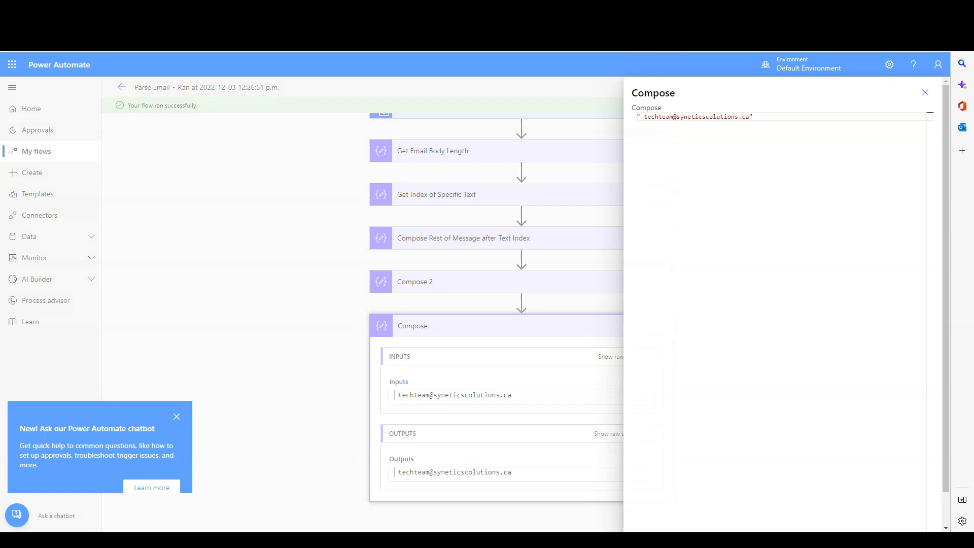
click(642, 116)
drag(642, 116, 644, 117)
click(639, 118)
click(924, 92)
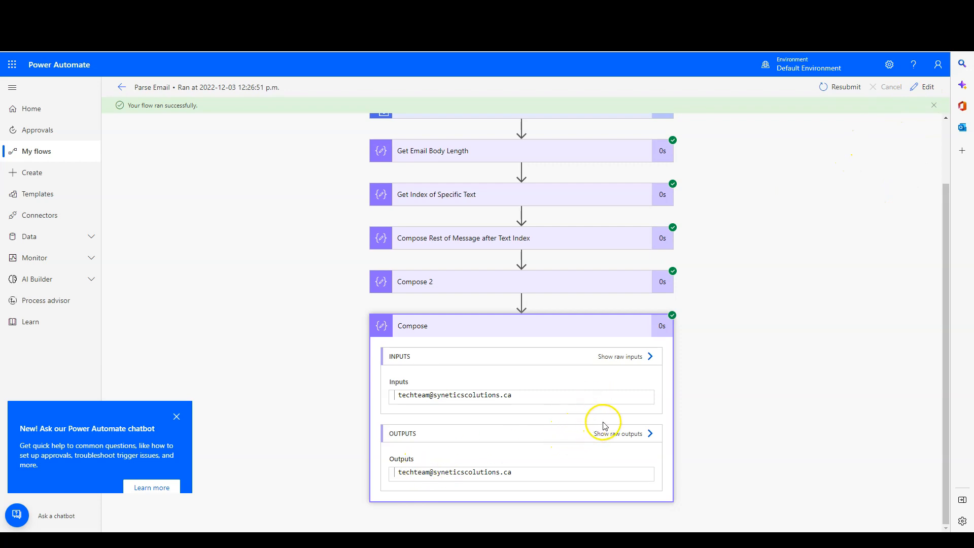
- Reopen the flow for editing, add a Compose action at the end and rename it Remove Whitespace
click(926, 88)
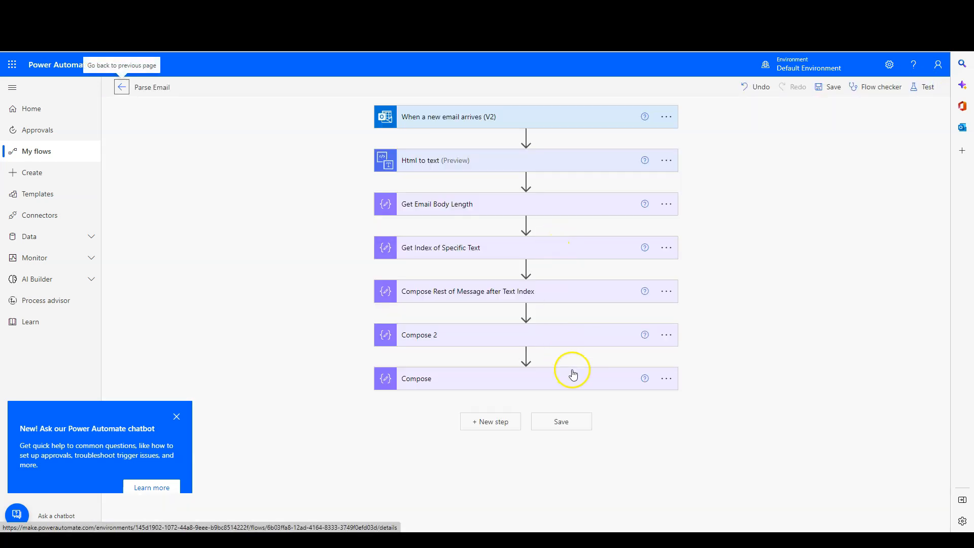
click(472, 422)
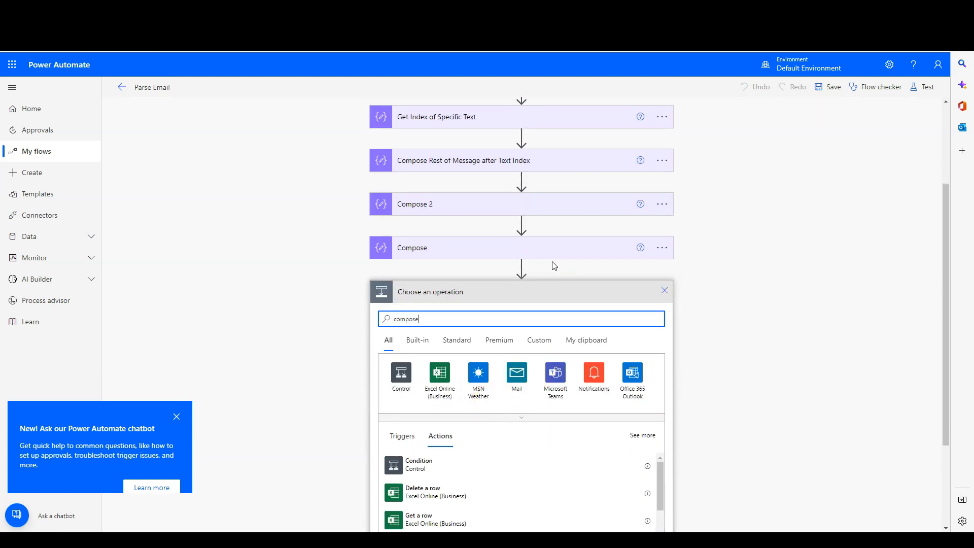
click(401, 463)
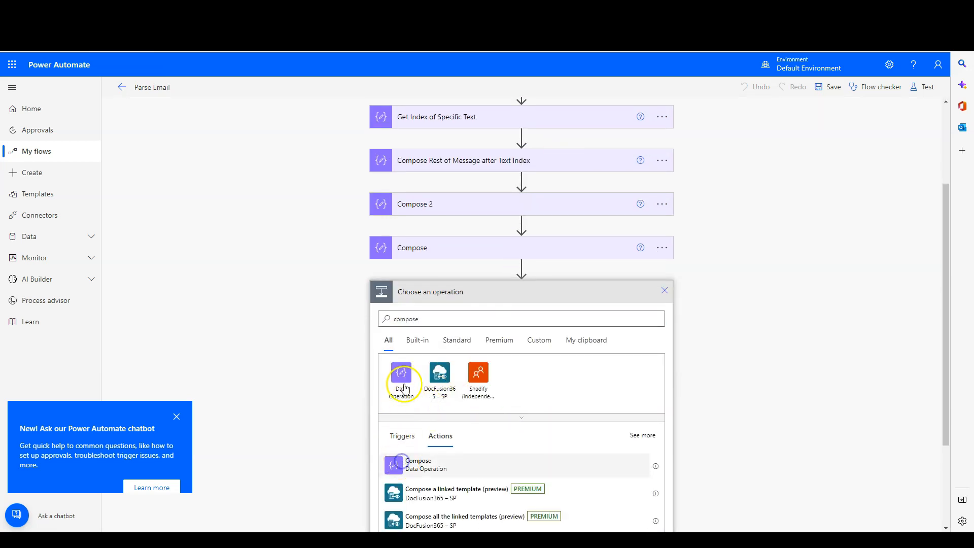
click(665, 422)
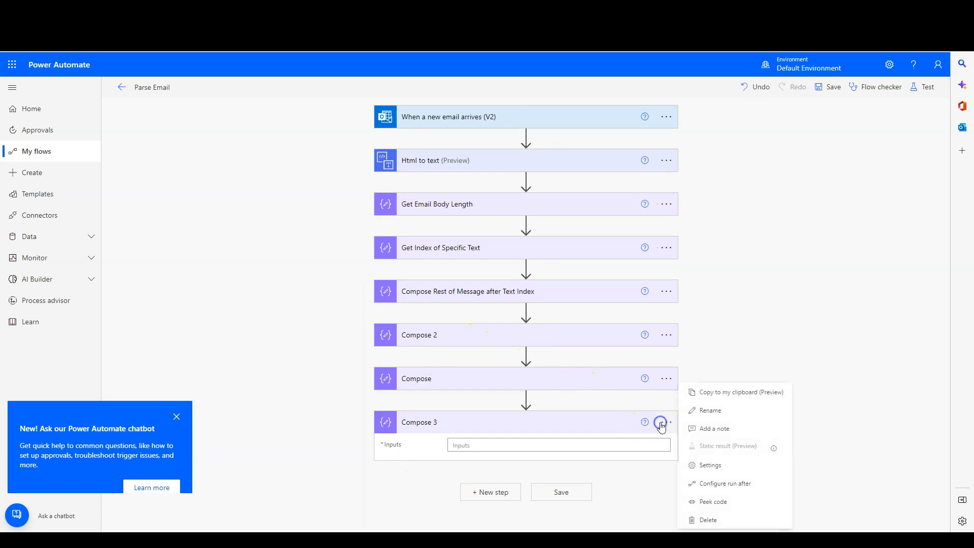
click(710, 411)
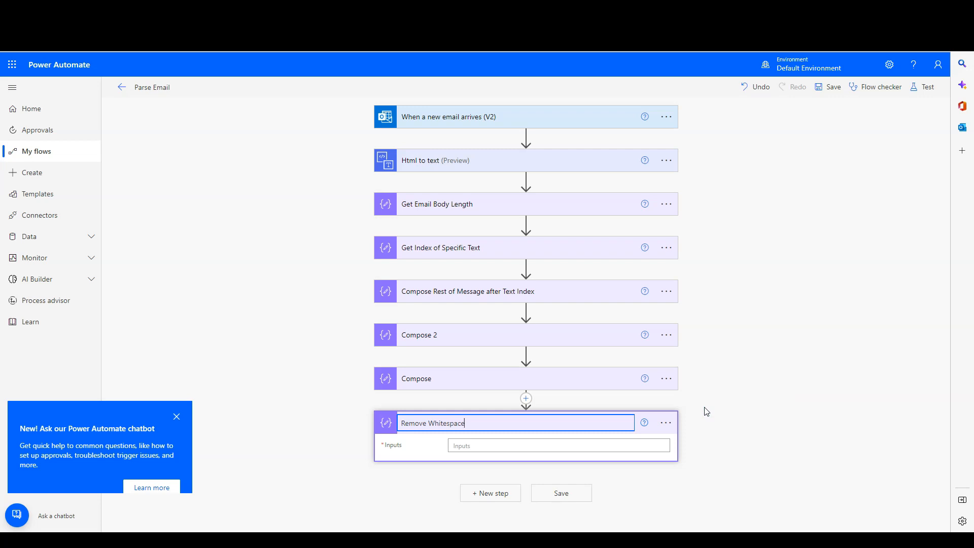
- Insert the expression trim(outputs('Compose')) as the input of the Remove Whitespace action
click(613, 446)
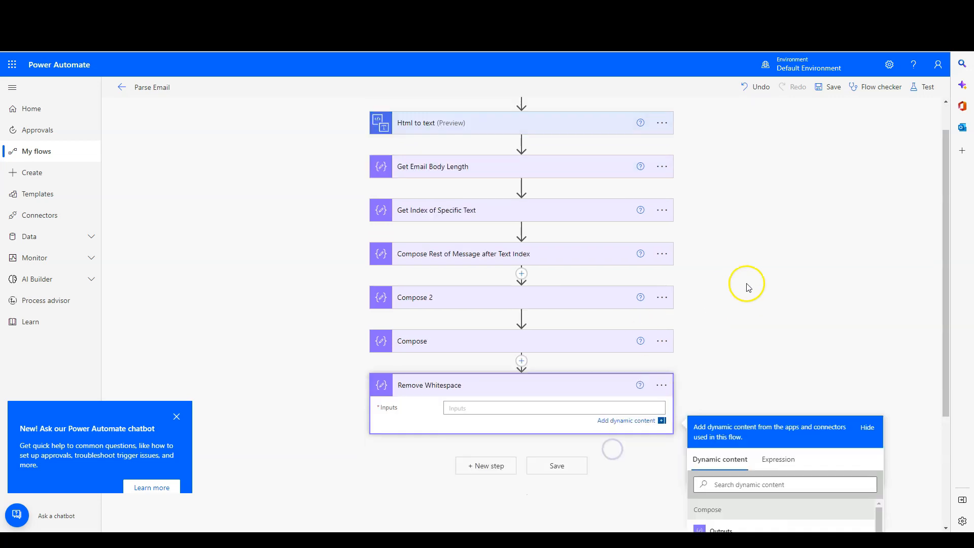
click(768, 298)
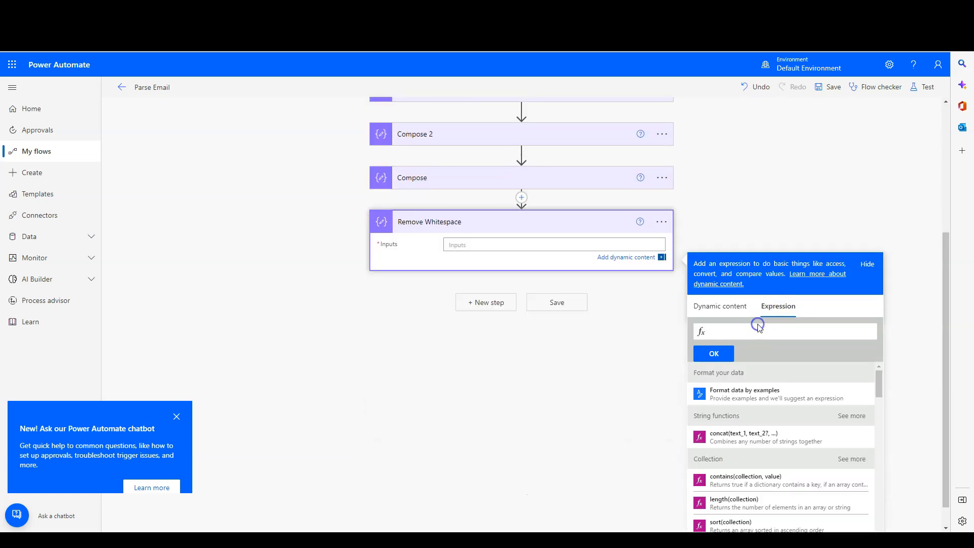
text(trime)
click(715, 306)
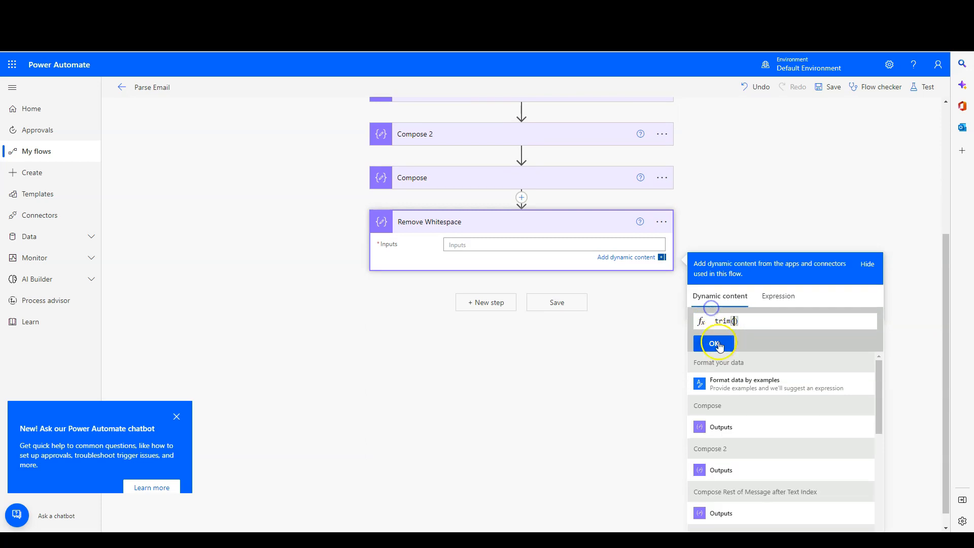
click(731, 430)
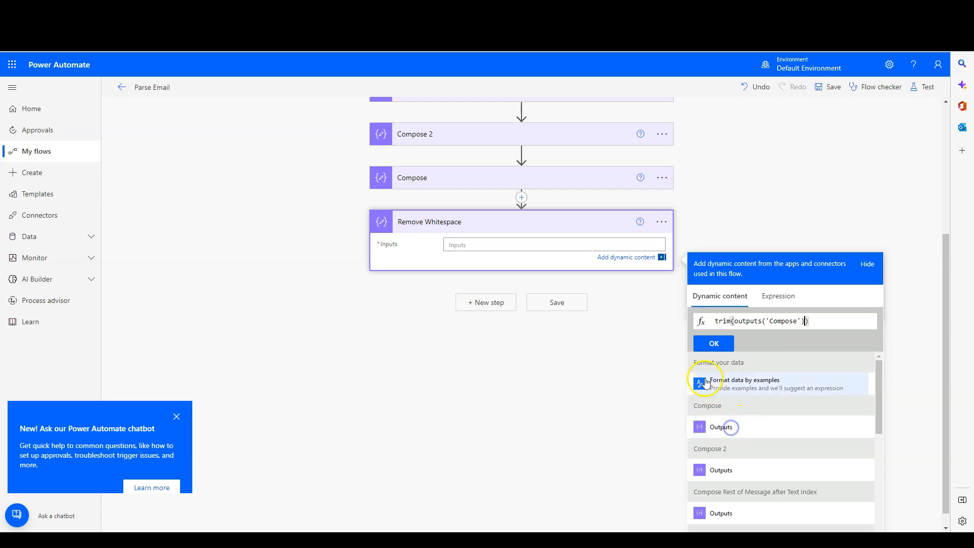
click(712, 343)
- Save the flow with the trim expression and run an automatic test using the latest successful run's trigger
click(833, 87)
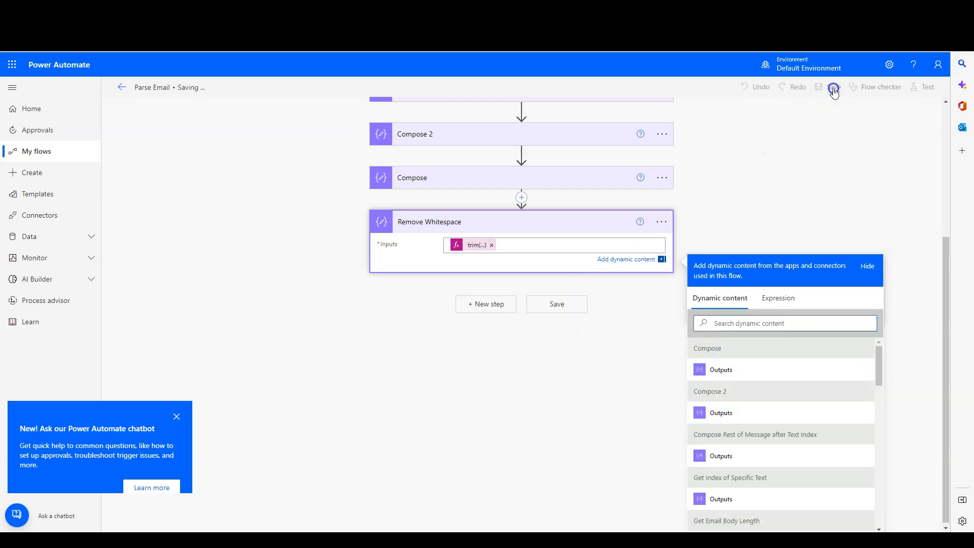
click(928, 88)
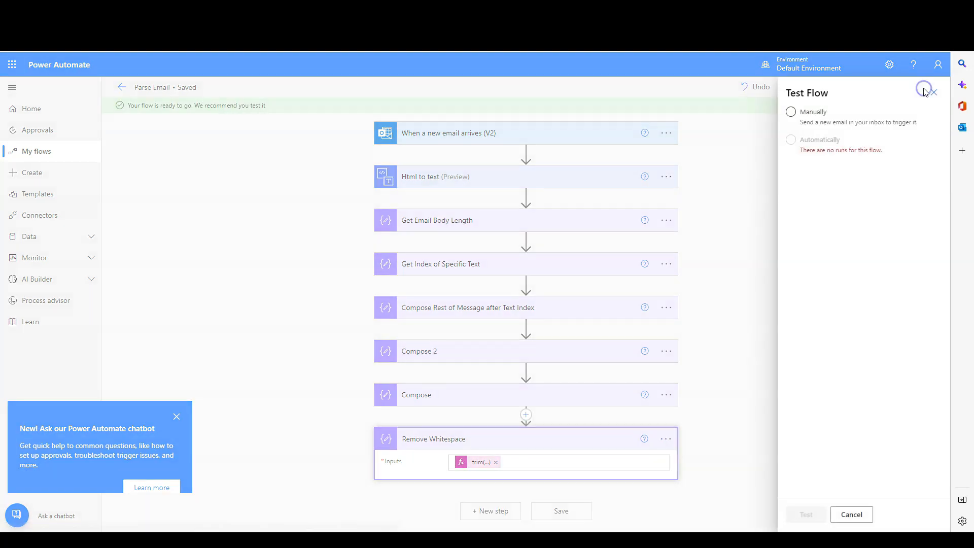
click(831, 140)
click(820, 157)
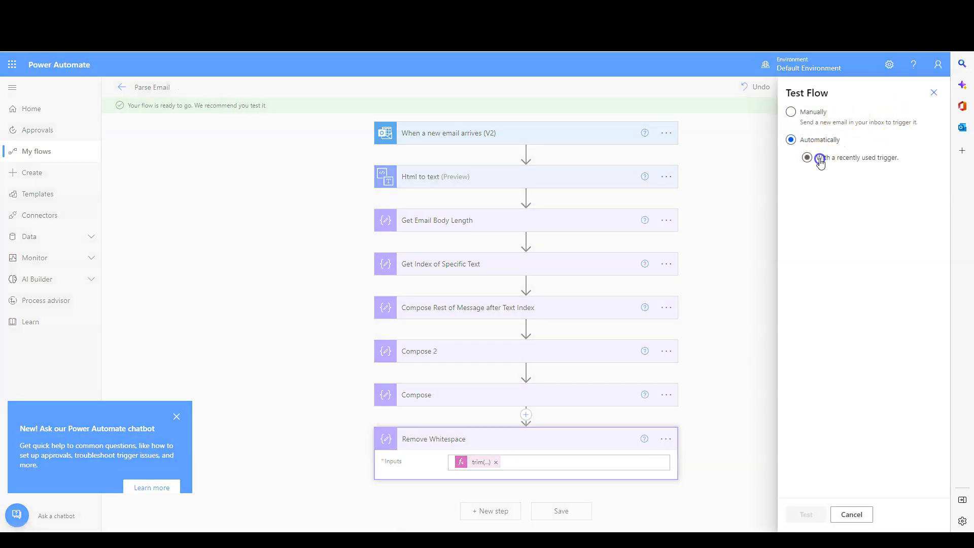
click(794, 177)
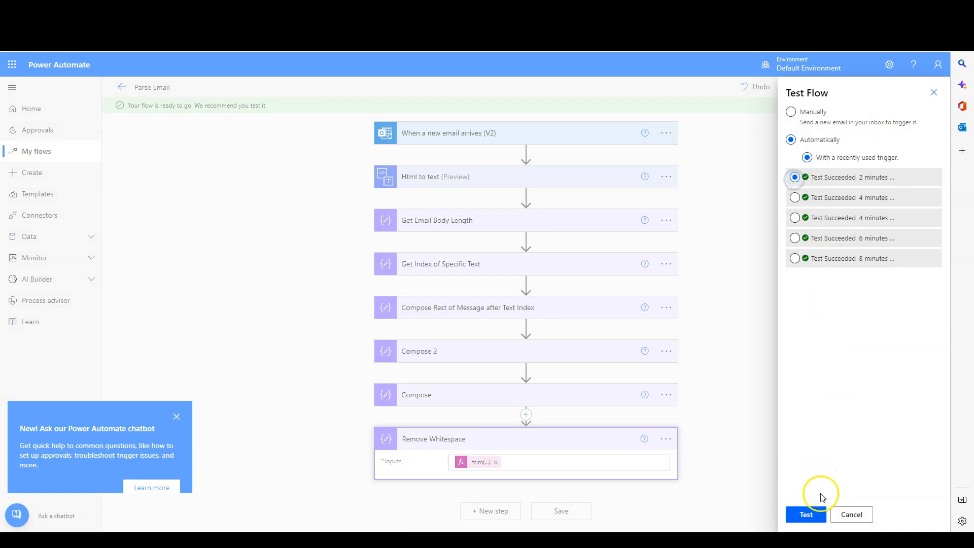
click(810, 510)
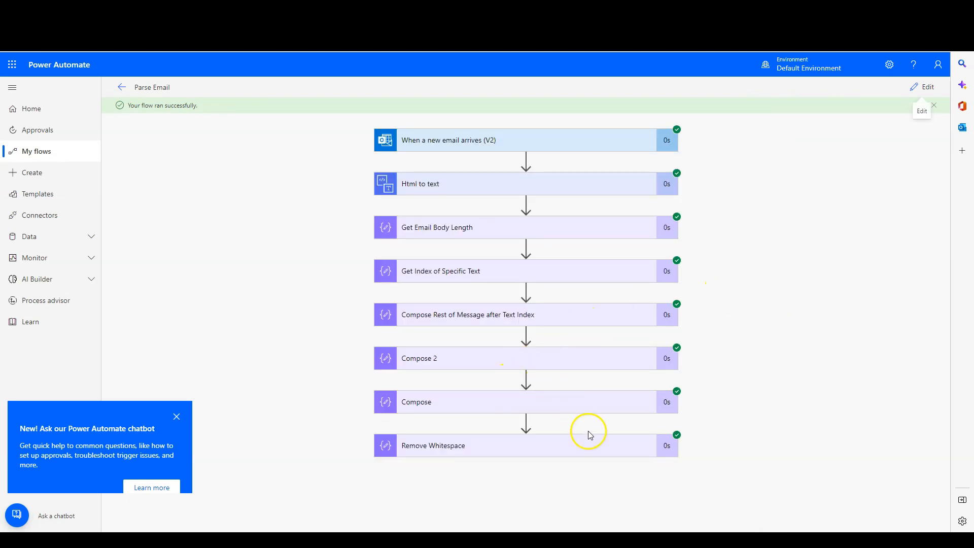
- Examine Remove Whitespace's results and raw outputs in the test run for spaces around the email address
click(596, 445)
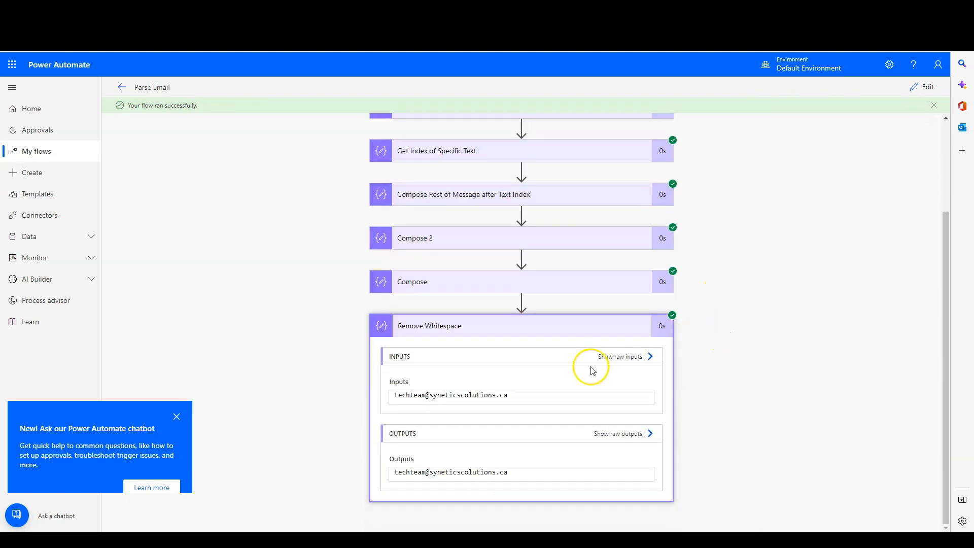
click(615, 436)
drag(641, 117, 705, 117)
click(733, 117)
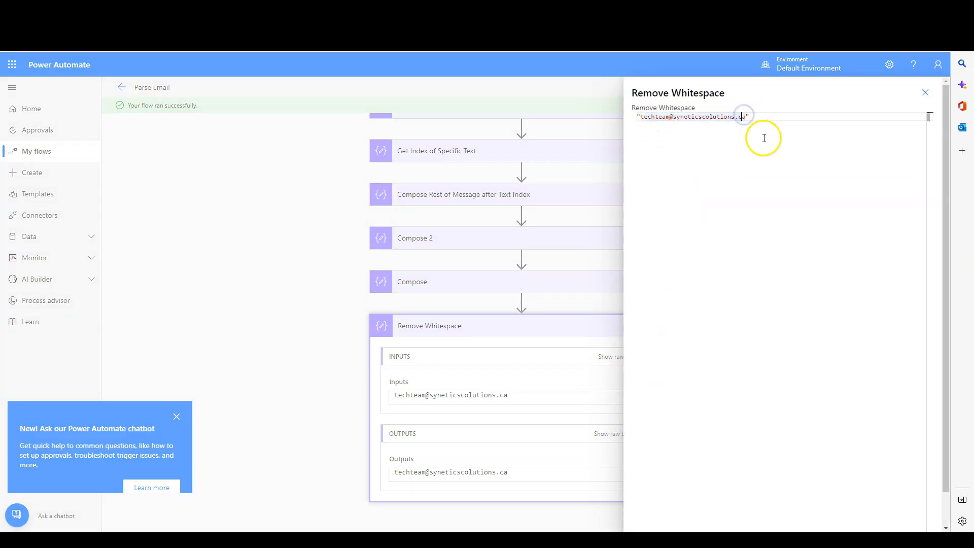
click(925, 92)
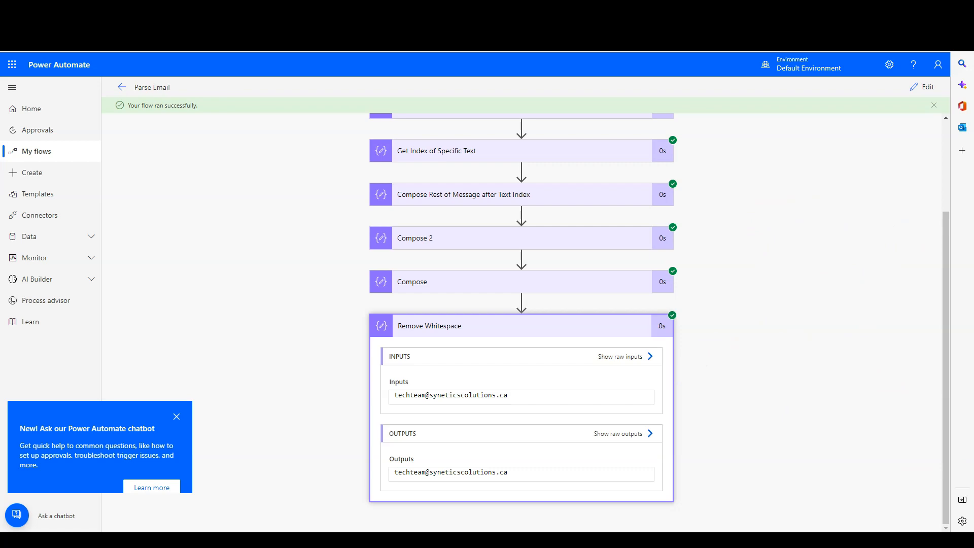
- Compare the extracted email address with the notification address in the first sample message in Notepad++
drag(971, 76, 507, 78)
drag(463, 176, 554, 175)
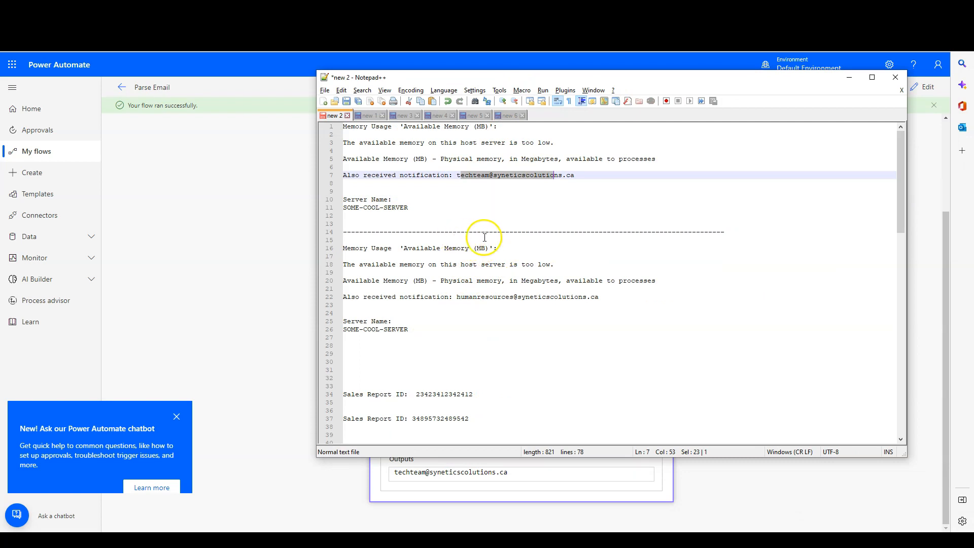
drag(555, 76, 973, 121)
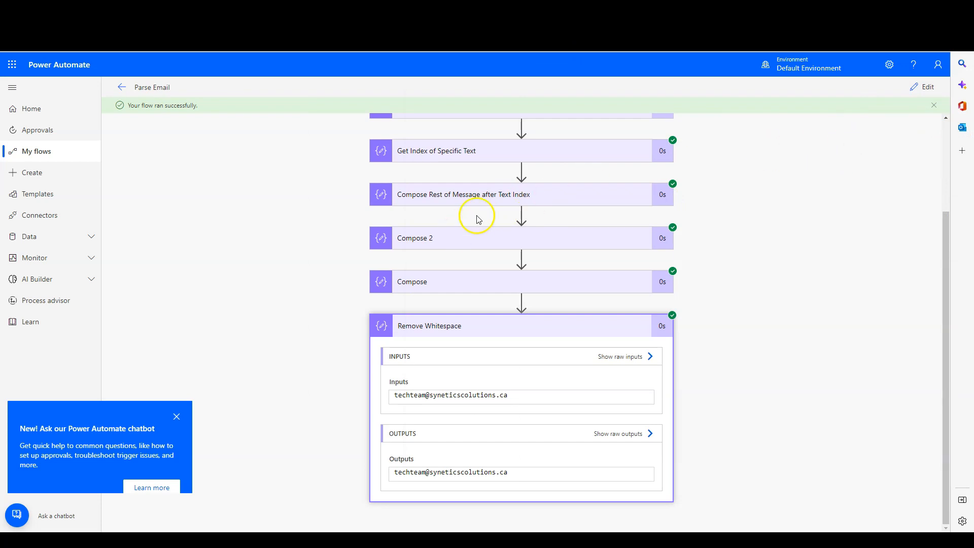
- Reopen the flow for editing and copy the second Memory Usage sample message from Notepad++
click(921, 90)
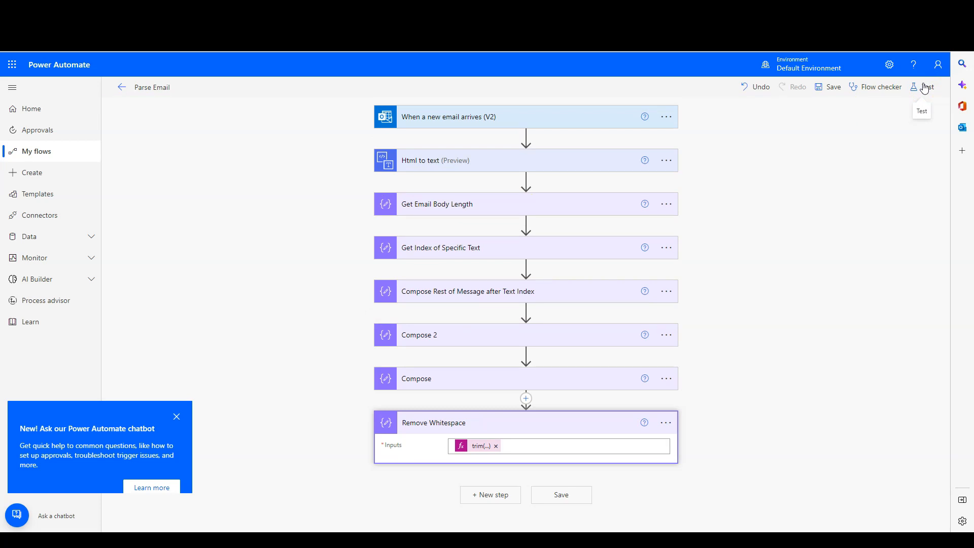
key(alt+Tab)
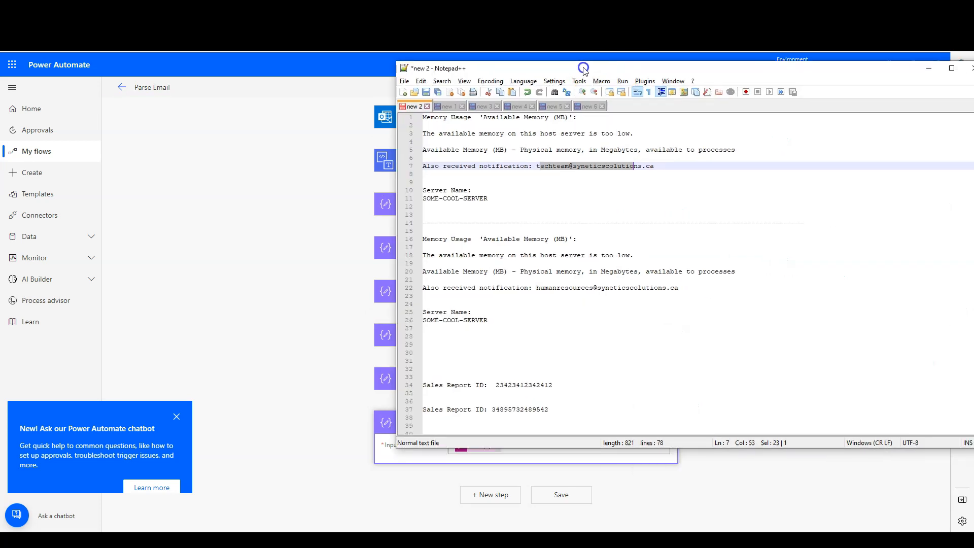
drag(531, 321, 392, 243)
key(ctrl+c)
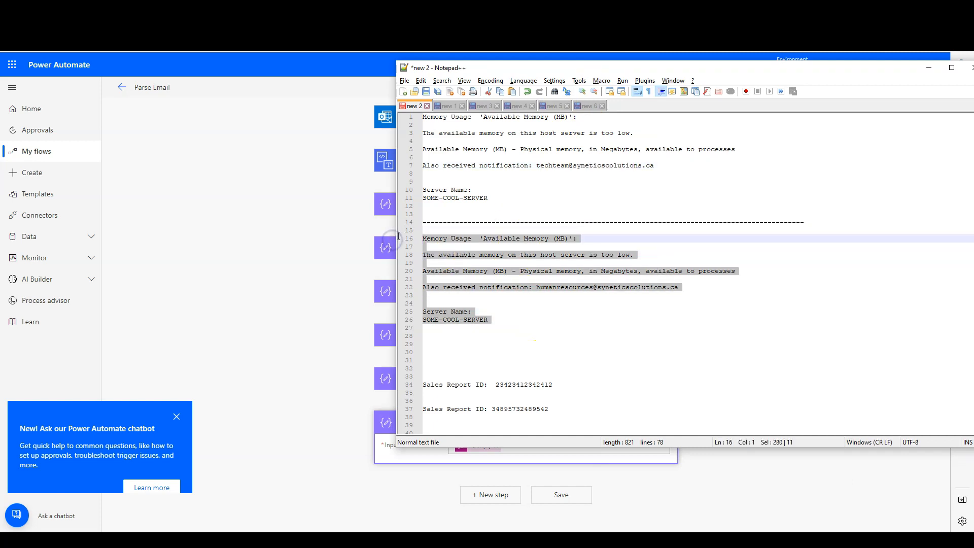
- Return to Power Automate and start a manual test of the Parse Email flow
key(alt+Tab)
click(931, 95)
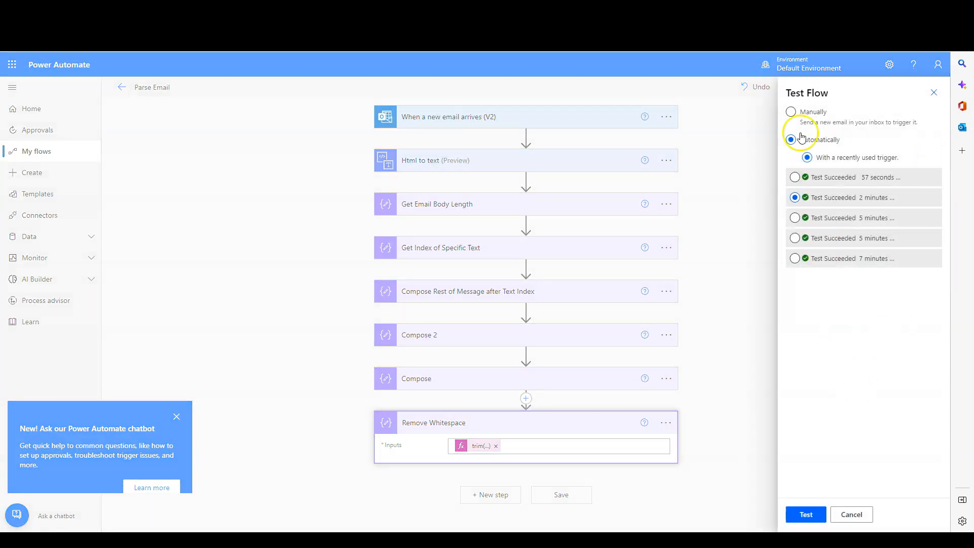
click(791, 111)
click(806, 515)
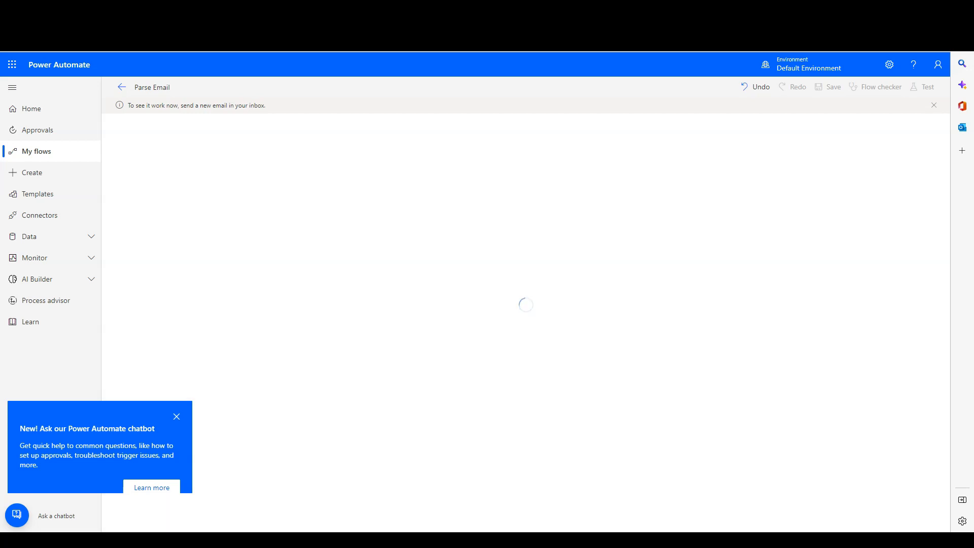
- In Webmail, send the copied sample message to the flow's inbox with the subject Memory Usage - Red Alert - Please Review
drag(973, 137, 507, 138)
click(463, 399)
click(458, 382)
key(ctrl+v)
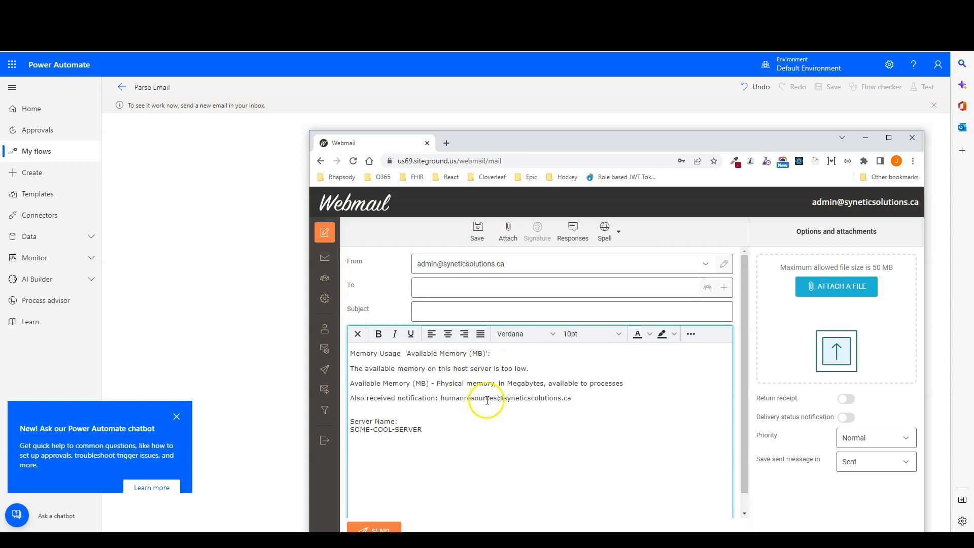
click(455, 311)
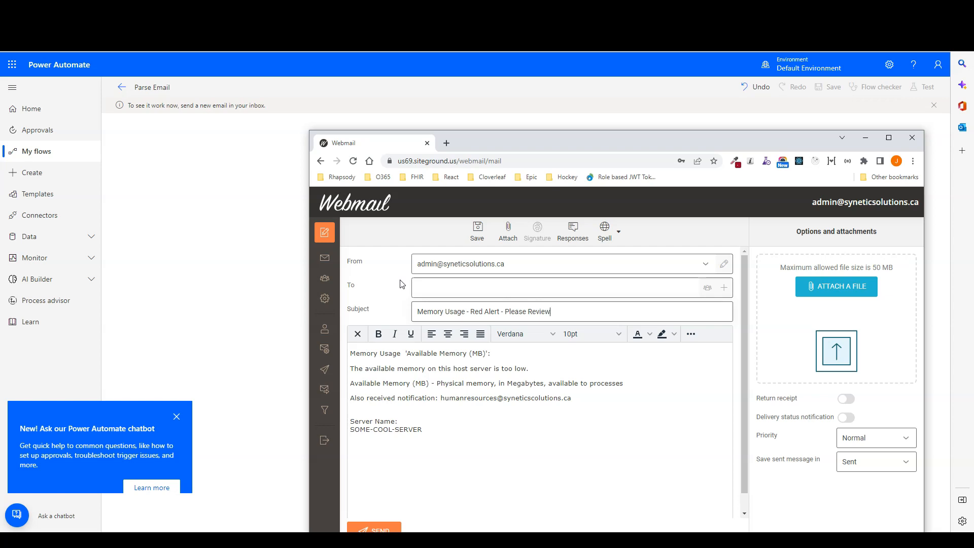
click(429, 437)
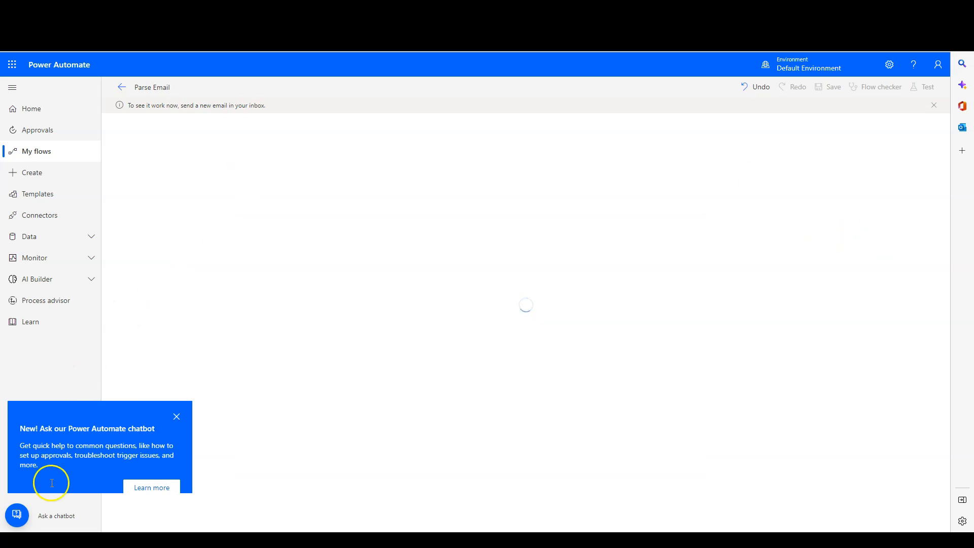
click(17, 515)
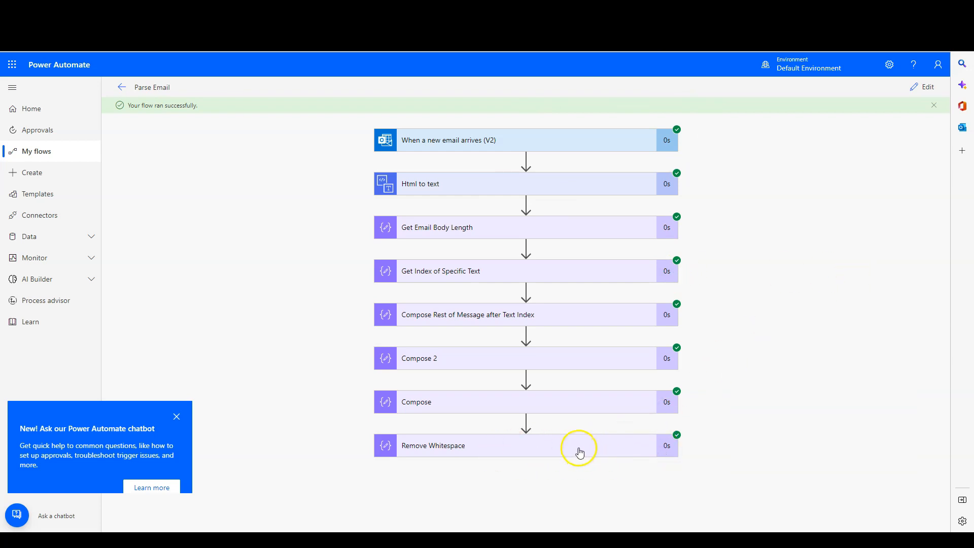
- Examine Remove Whitespace's results and raw outputs in the manual test run for a clean email address
click(579, 452)
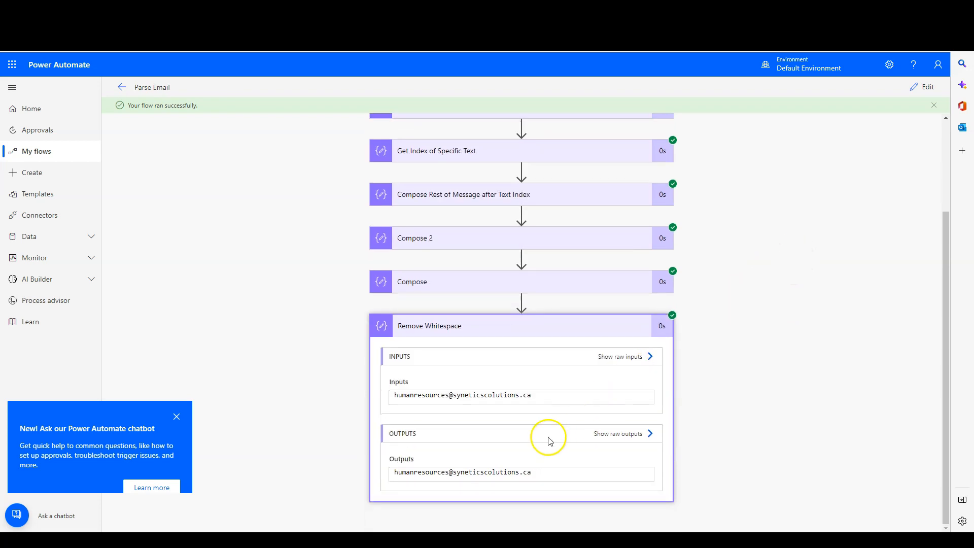
drag(393, 473, 536, 477)
click(535, 476)
click(611, 434)
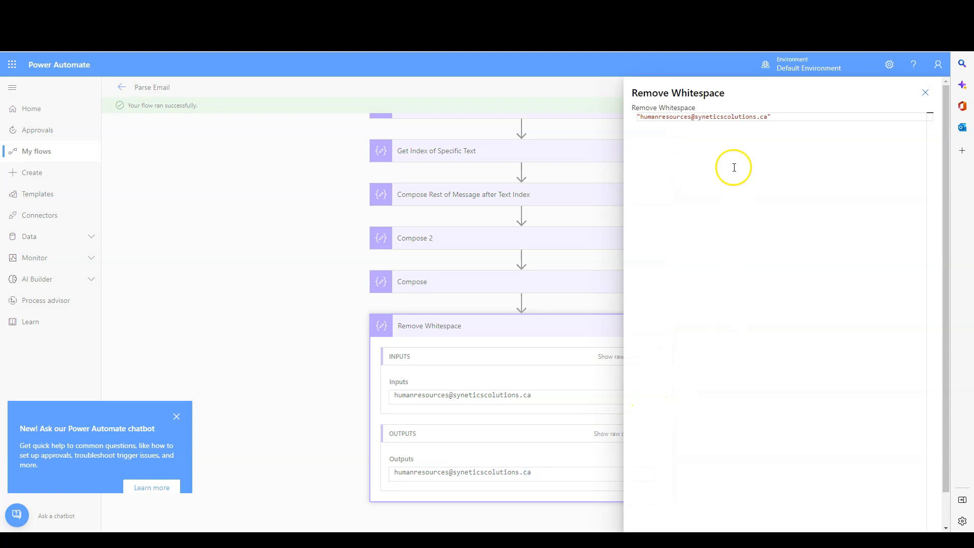
drag(767, 117, 610, 116)
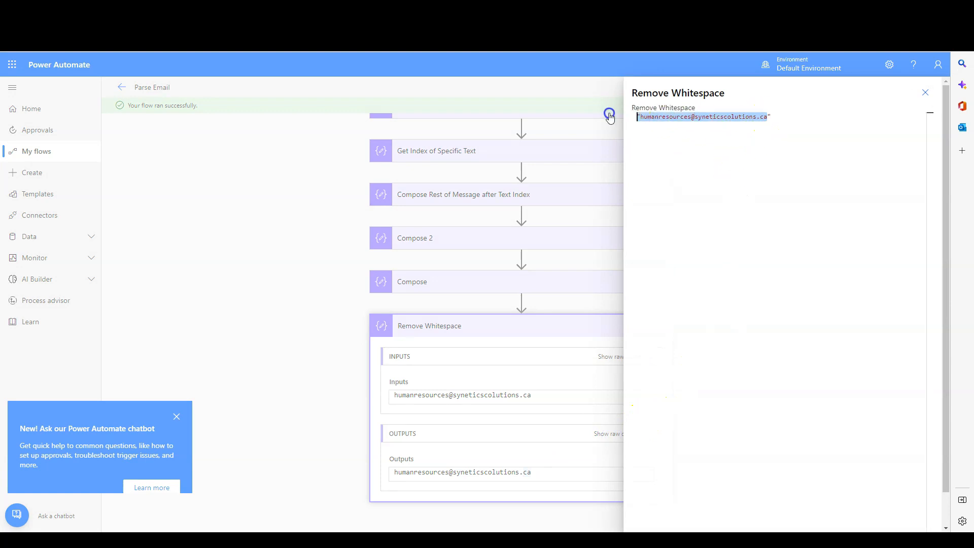
click(643, 116)
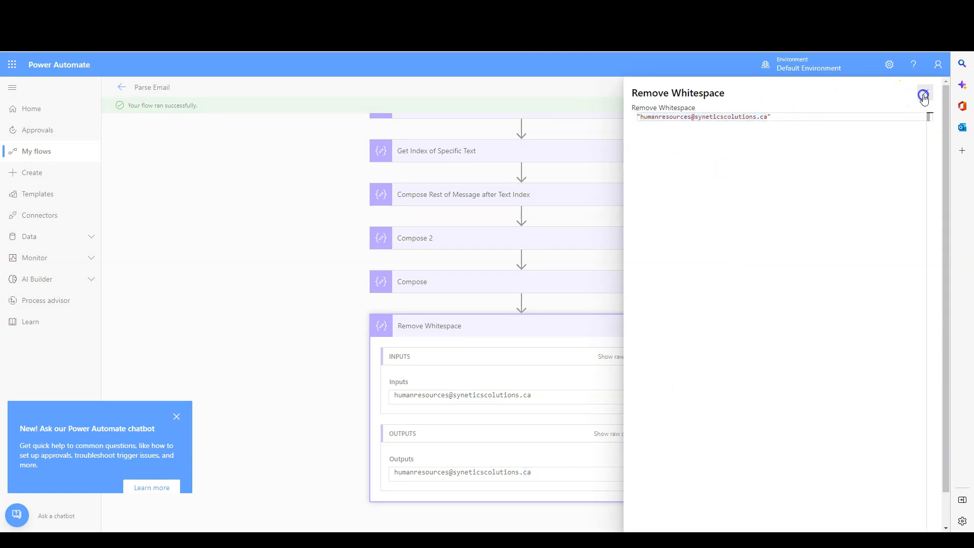
click(924, 93)
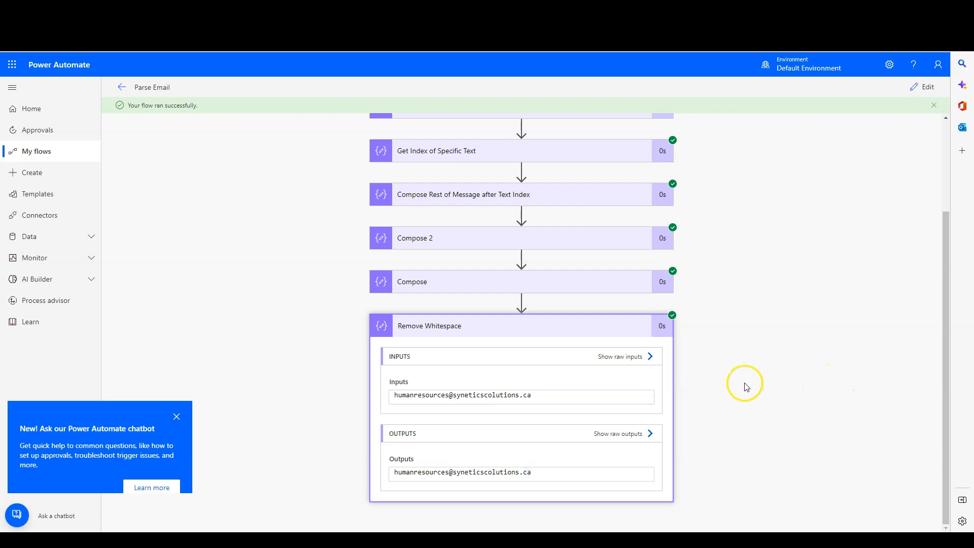
- Reopen the flow for editing and add an Office 365 Outlook Send an email (V2) action after Remove Whitespace
click(919, 87)
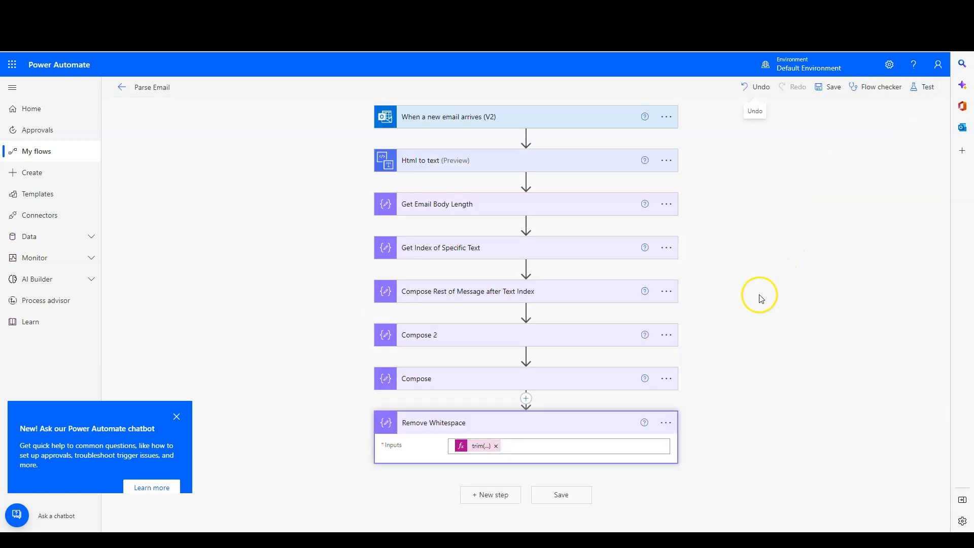
click(486, 499)
scroll(497, 404, down, 3)
click(464, 188)
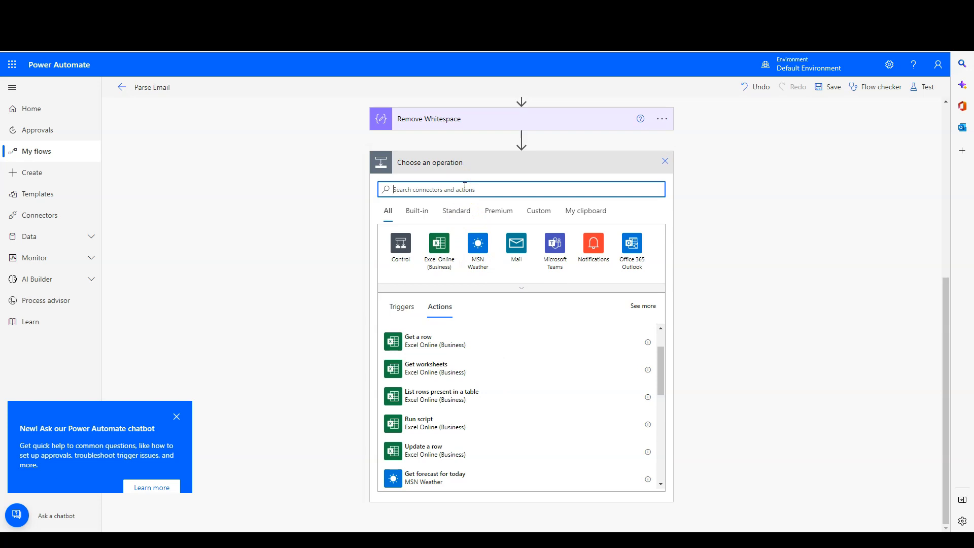
text(send)
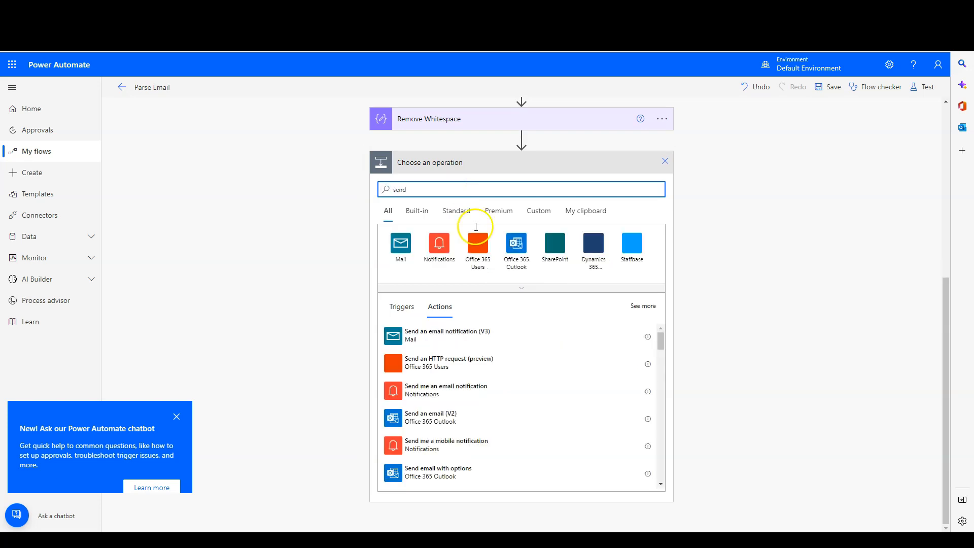
click(438, 420)
click(442, 398)
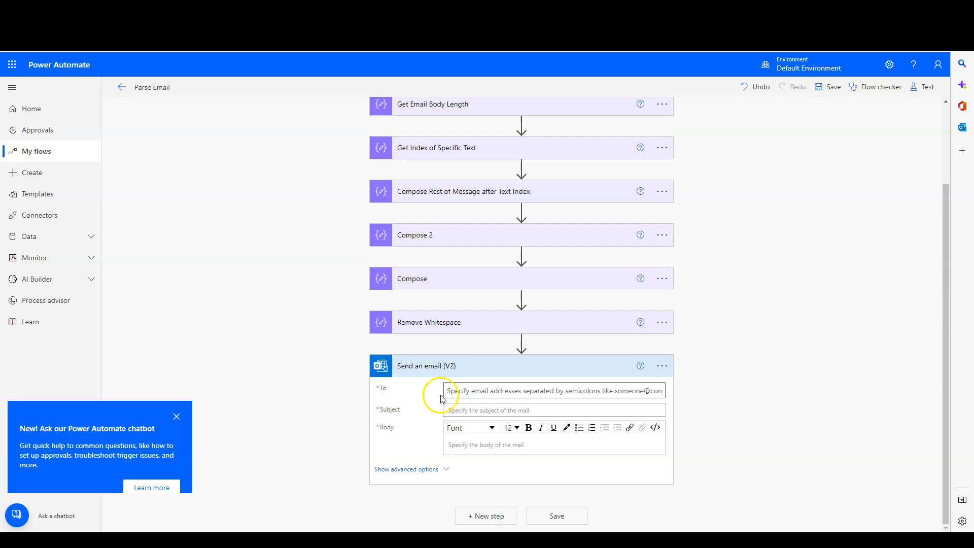
- Enter the recipient's email address in the Send an email (V2) action and set its subject to Email Test
click(467, 393)
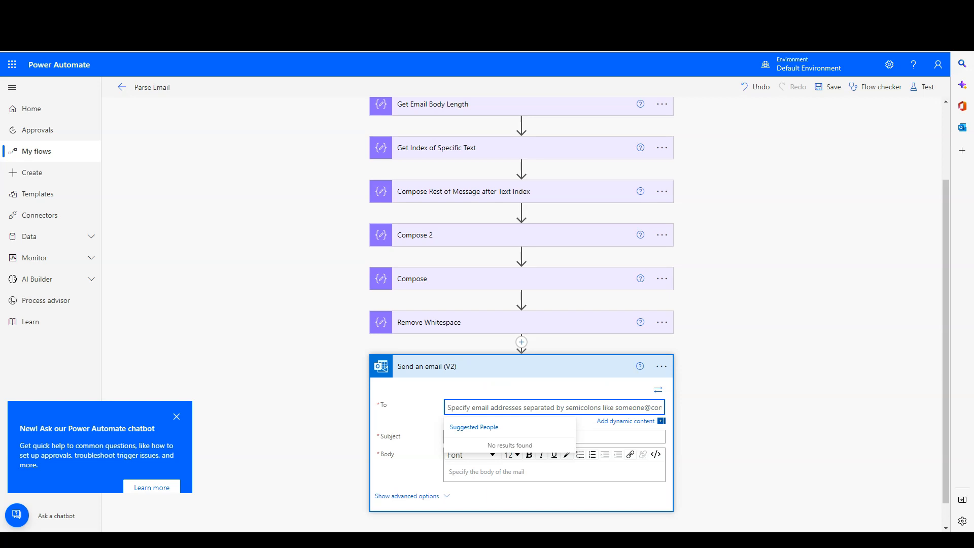
key(ctrl+v)
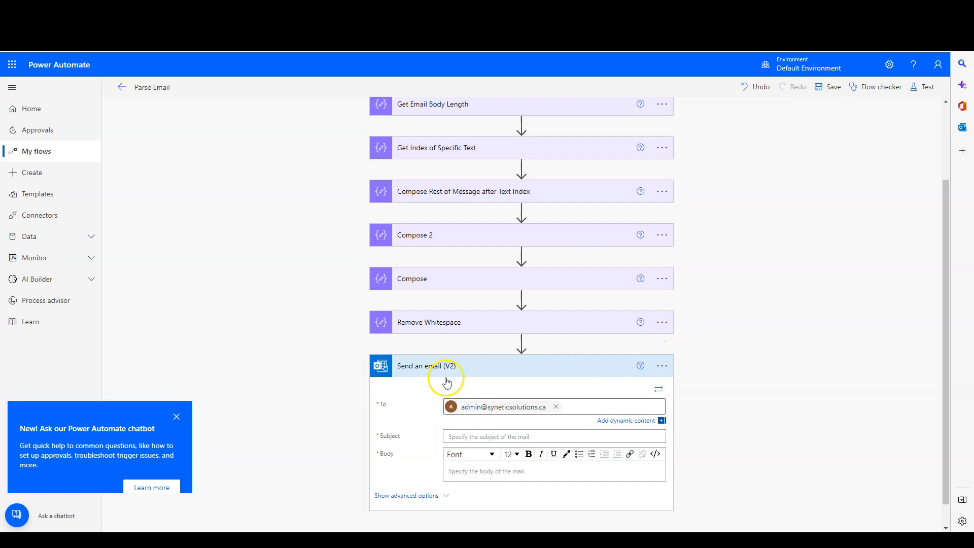
scroll(446, 380, down, 1)
click(464, 411)
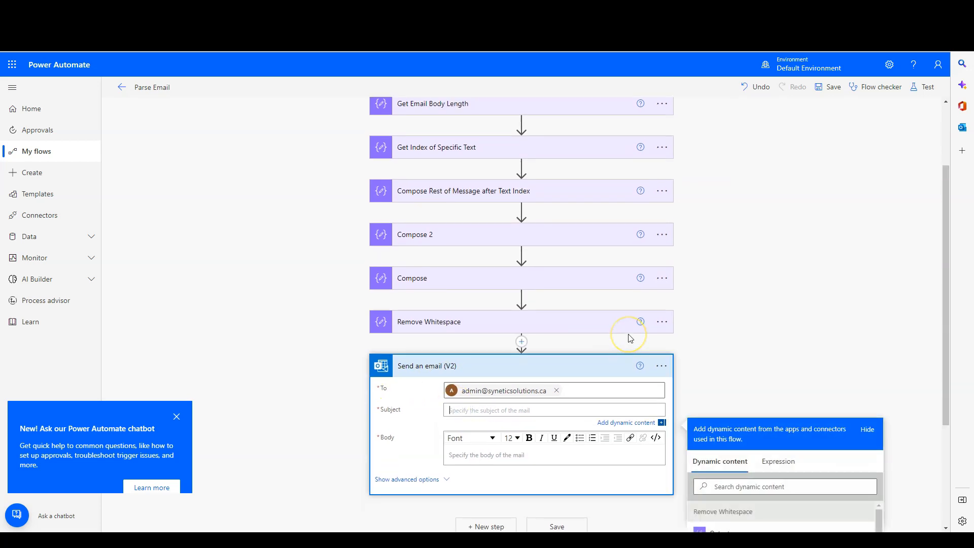
text(Email Test)
- Set the email body to "From the output:" followed by the Outputs dynamic content of Remove Whitespace
click(461, 455)
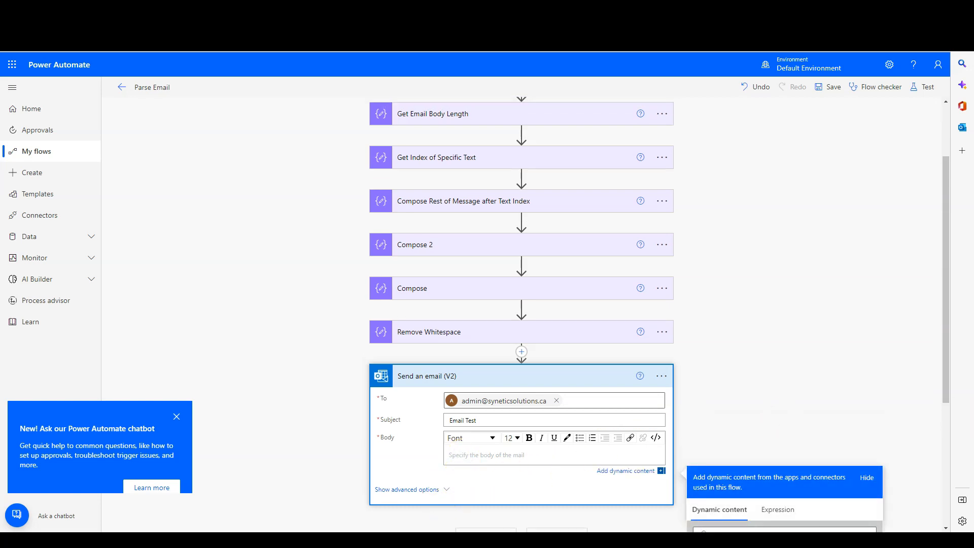
scroll(894, 391, down, 4)
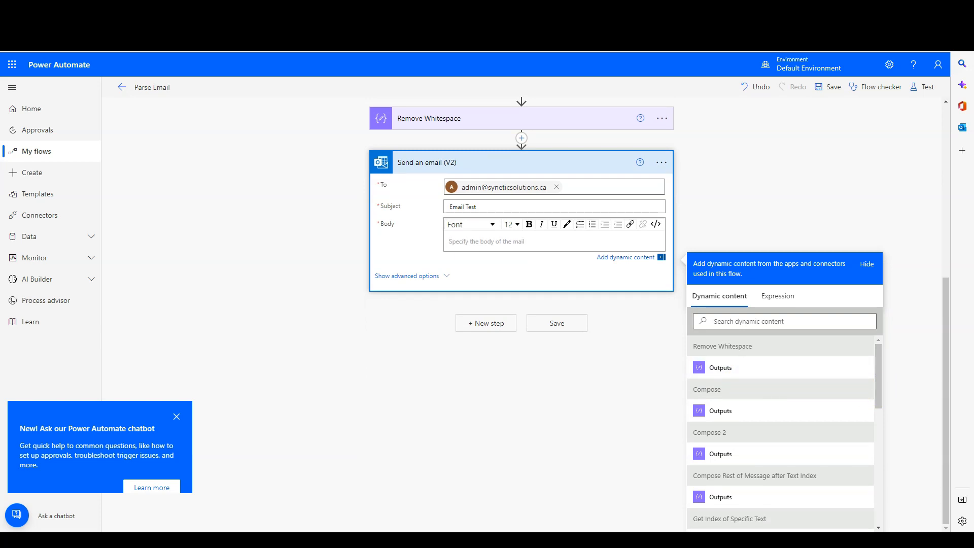
click(465, 245)
text(From the output:)
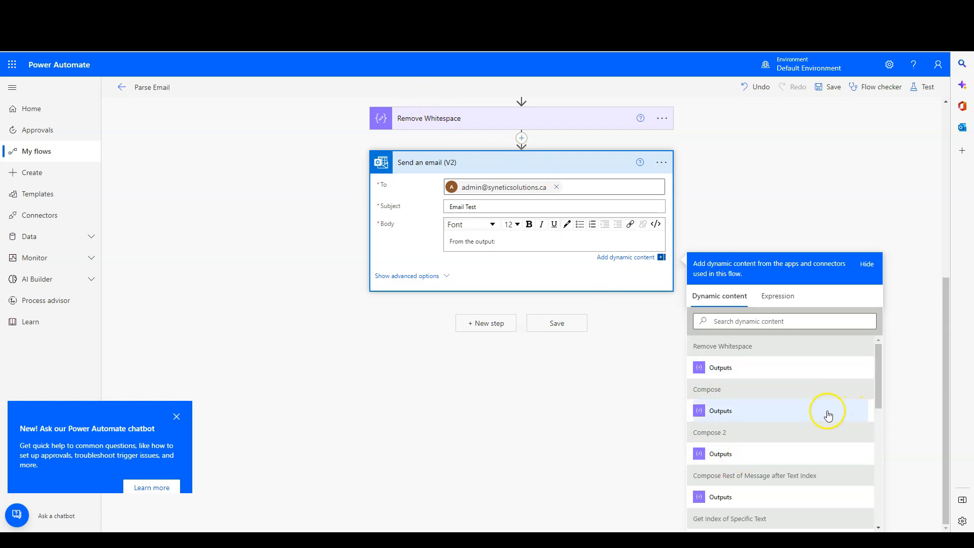
scroll(746, 384, down, 1)
scroll(741, 355, up, 3)
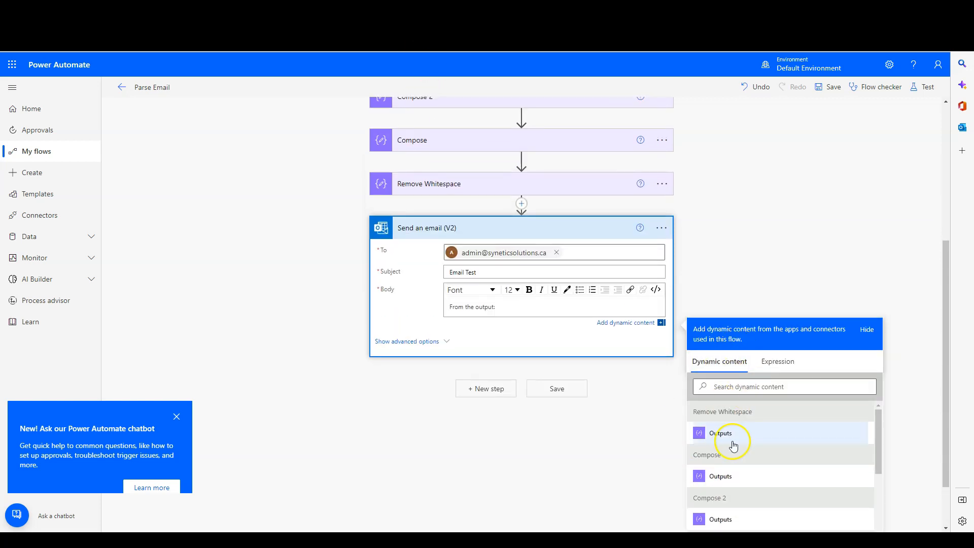
click(731, 435)
- Save the flow with the email action and run an automatic test using the latest successful run's trigger
click(562, 396)
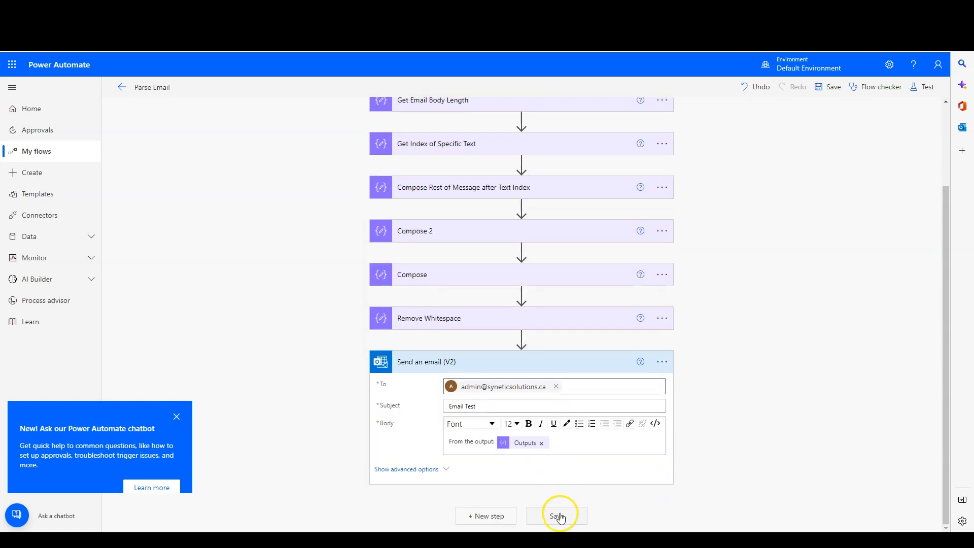
click(560, 516)
click(589, 461)
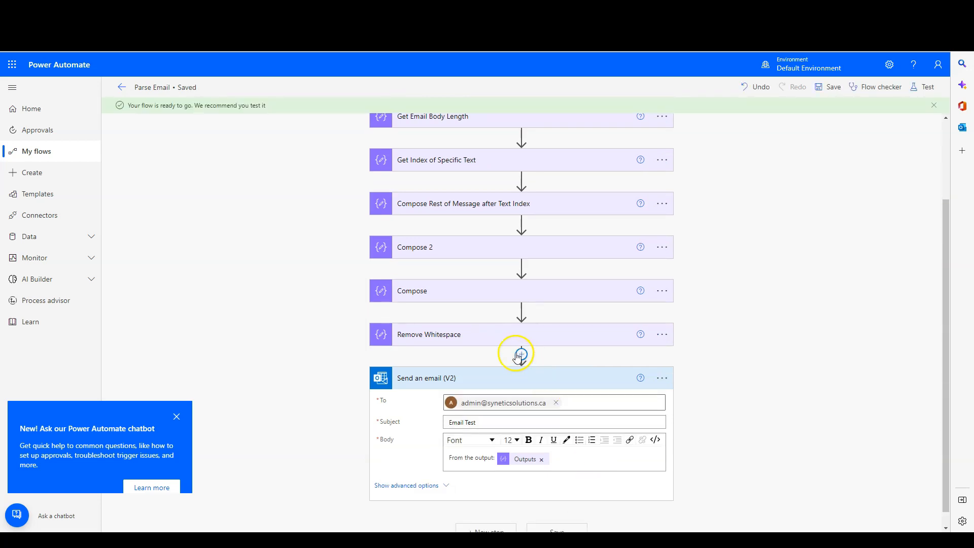
click(923, 86)
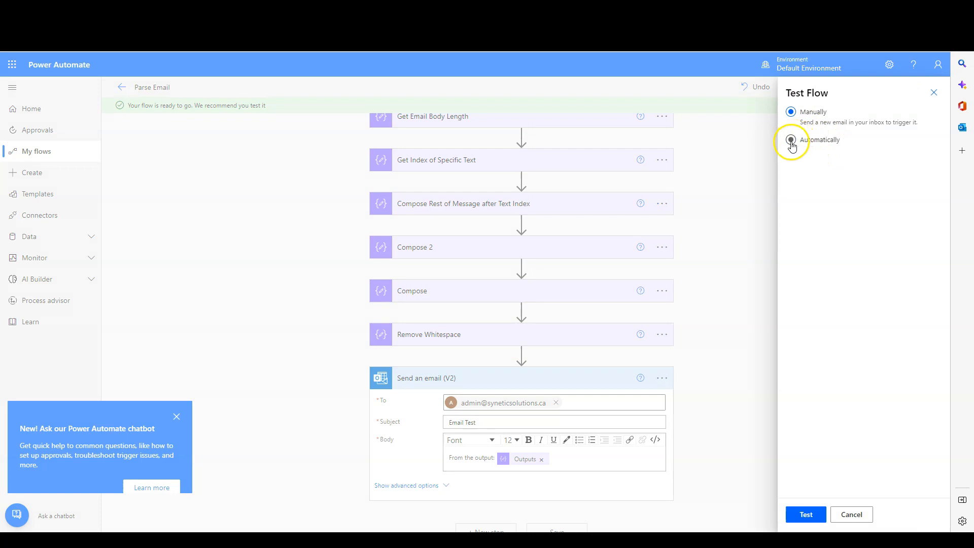
click(790, 140)
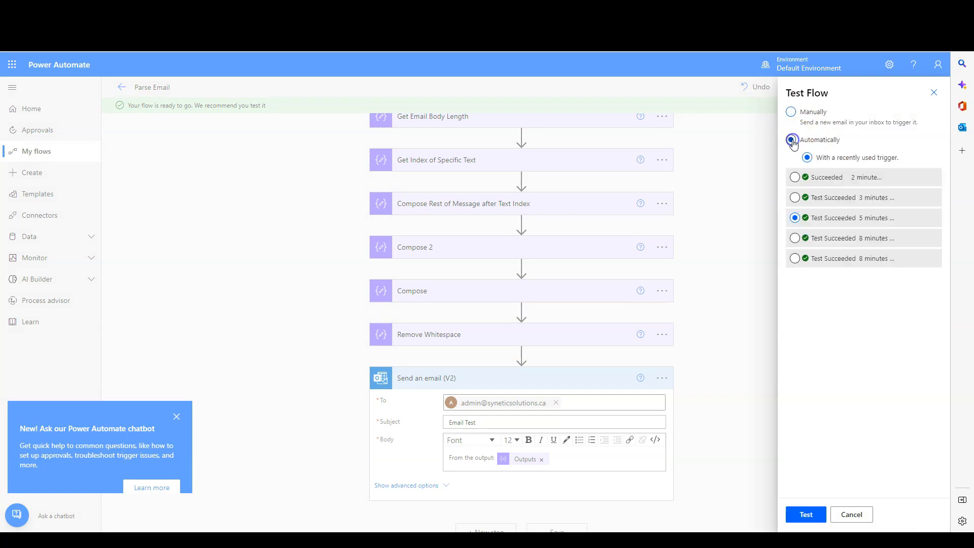
click(795, 177)
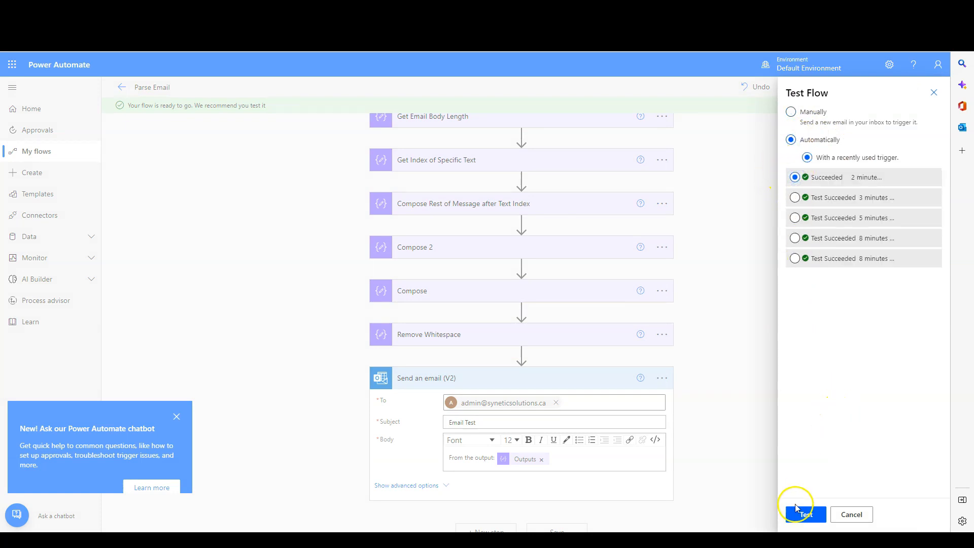
click(805, 514)
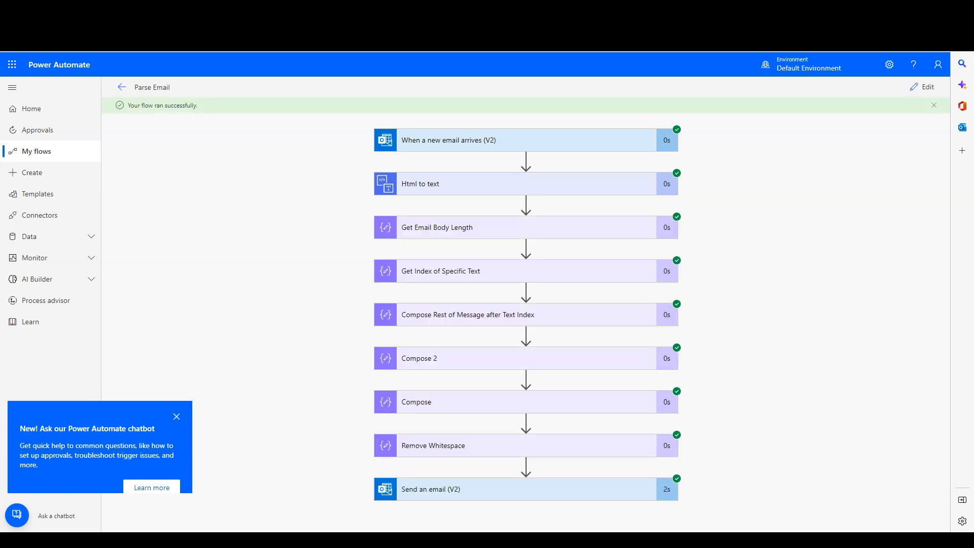
- Open the received Email Test message in Webmail and check the extracted email address in its body
click(904, 404)
click(16, 515)
drag(971, 77, 496, 78)
click(321, 249)
drag(321, 248, 508, 249)
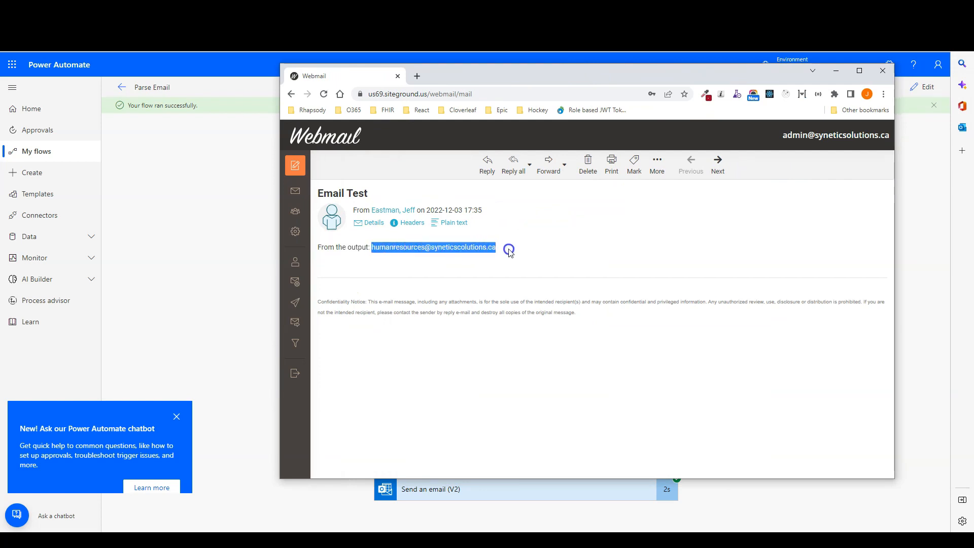
click(512, 251)
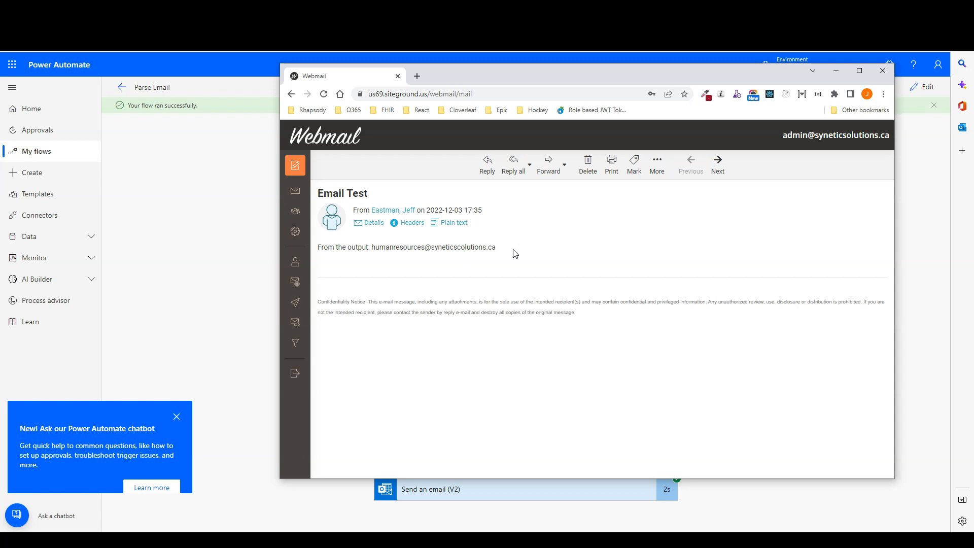
drag(468, 76, 973, 97)
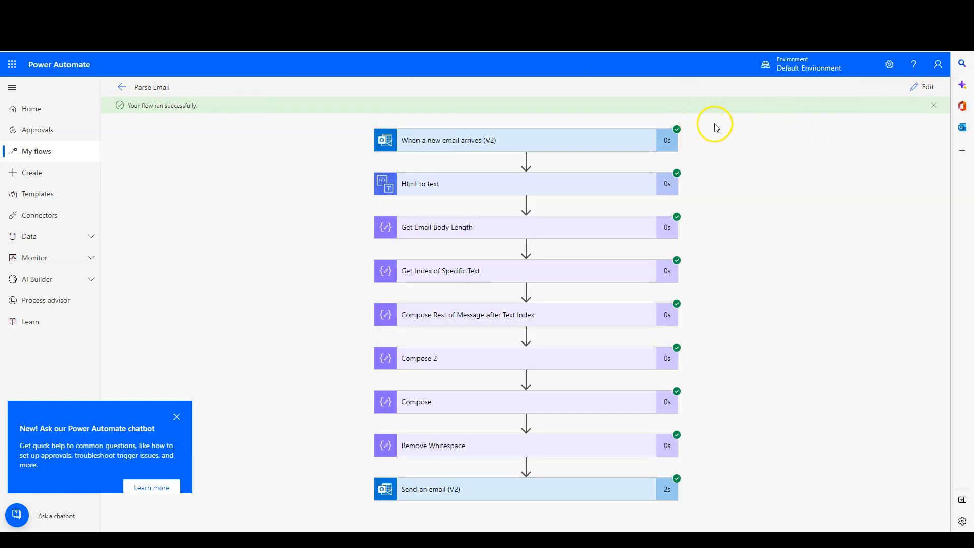